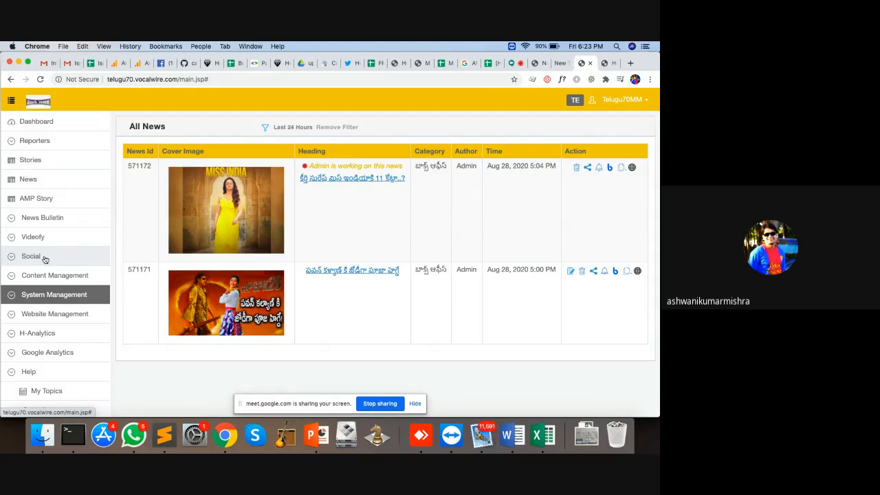
Toggle the Social section open and shut, then expand Website Management to list its SEO, tag and category pages
left_click(44, 257)
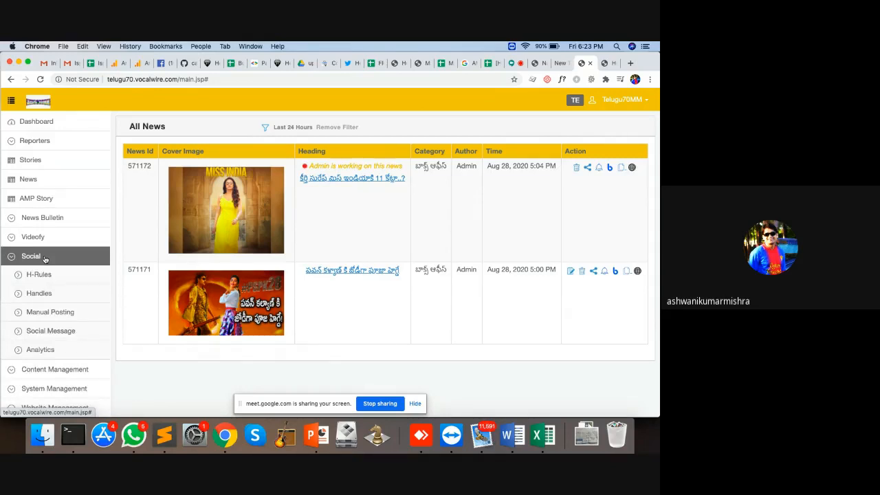
left_click(44, 257)
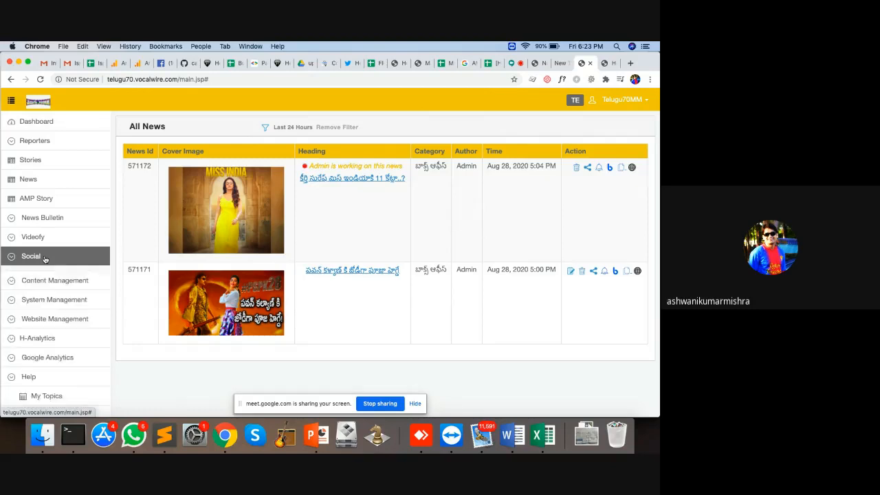
left_click(47, 318)
scroll(48, 318, "down", 5)
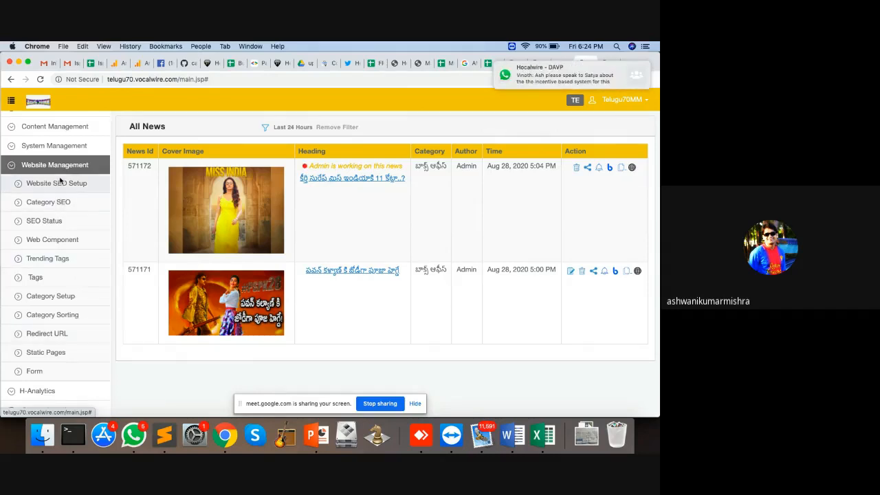
Go to SEO Status under Website SEO Setup and view the Photo Story and Header/Body Script tabs
left_click(60, 182)
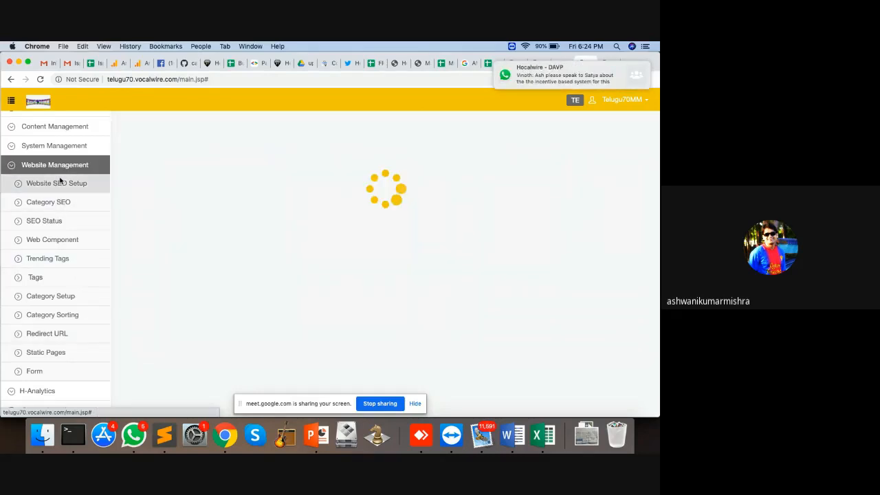
left_click(44, 221)
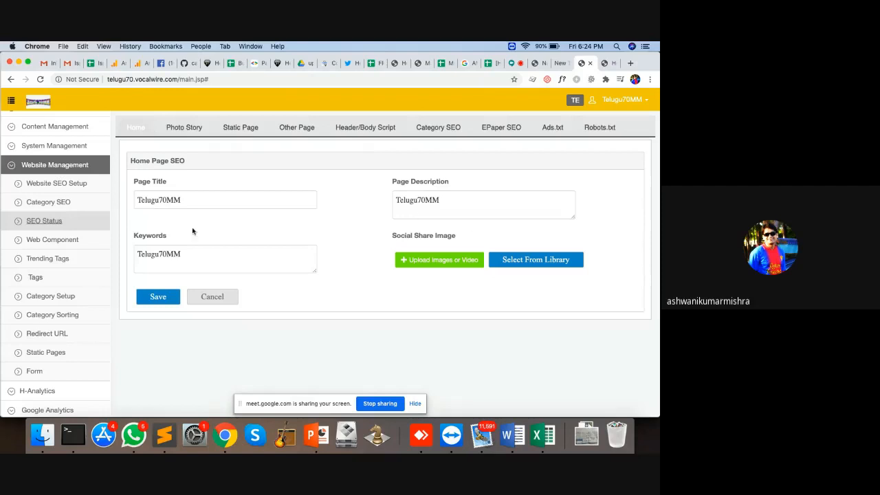
left_click(185, 126)
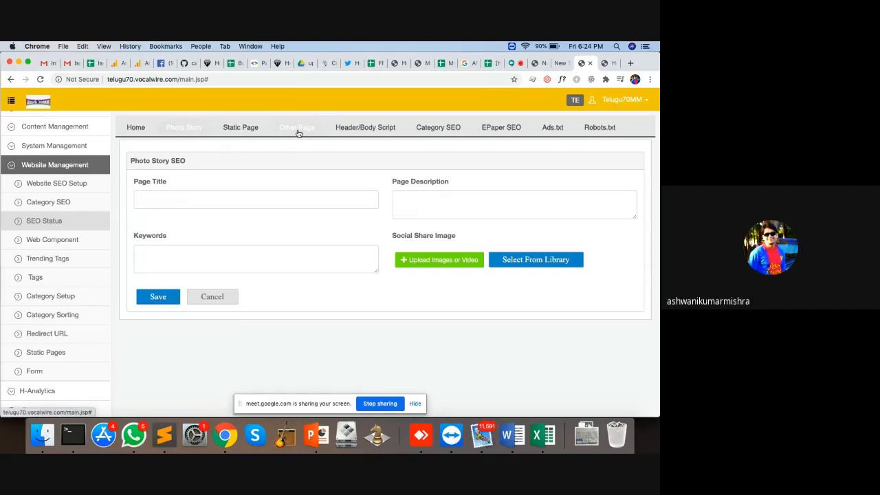
left_click(374, 128)
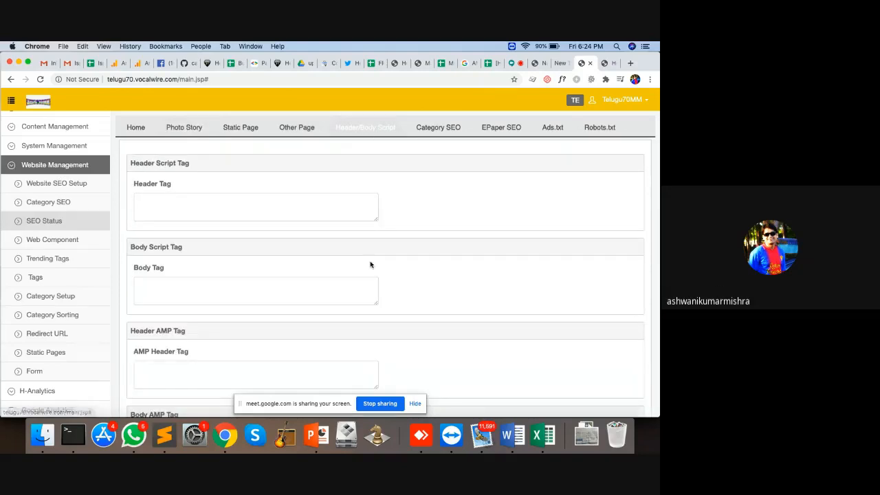
Step through the Category SEO, EPaper SEO and Ads.txt tabs to the empty Robots.txt editor
left_click(438, 128)
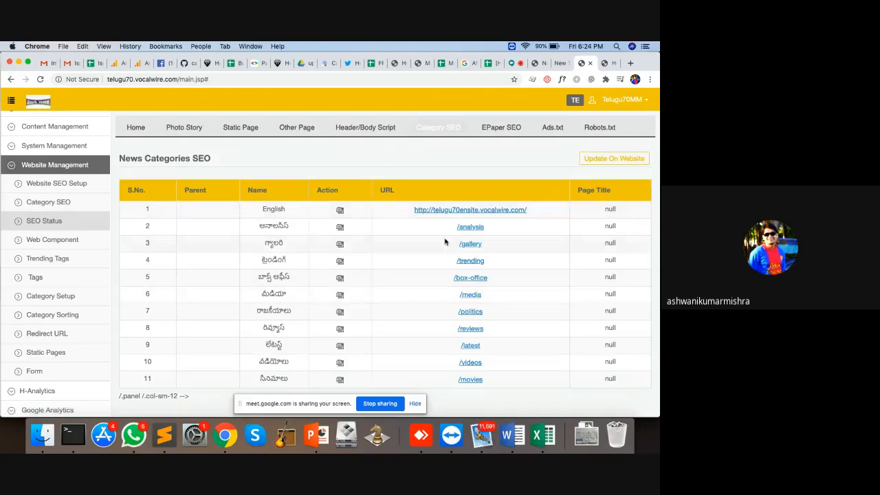
left_click(505, 128)
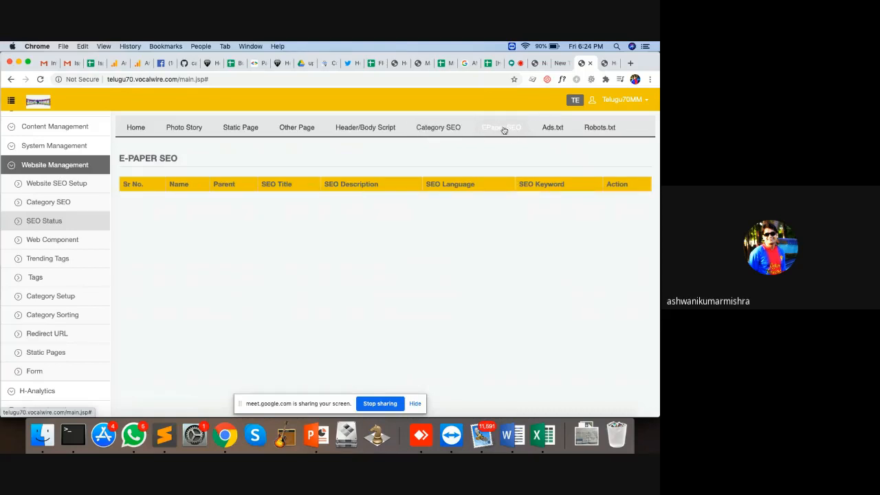
left_click(553, 131)
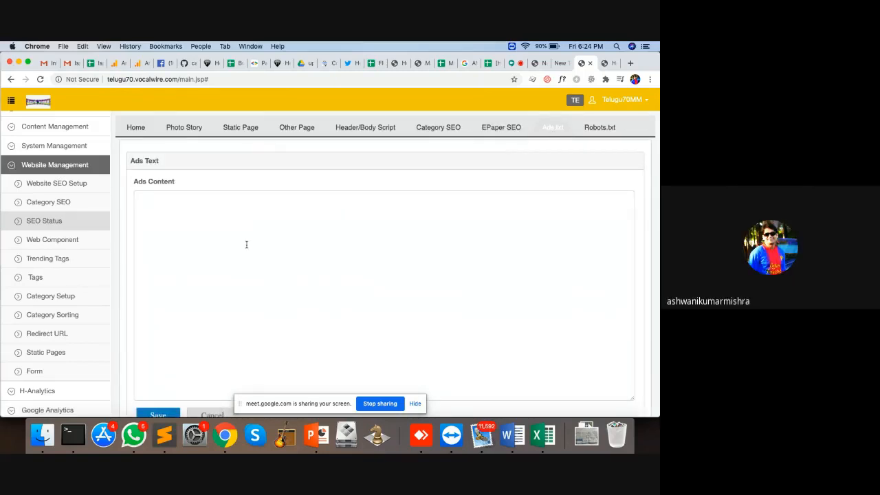
left_click(599, 127)
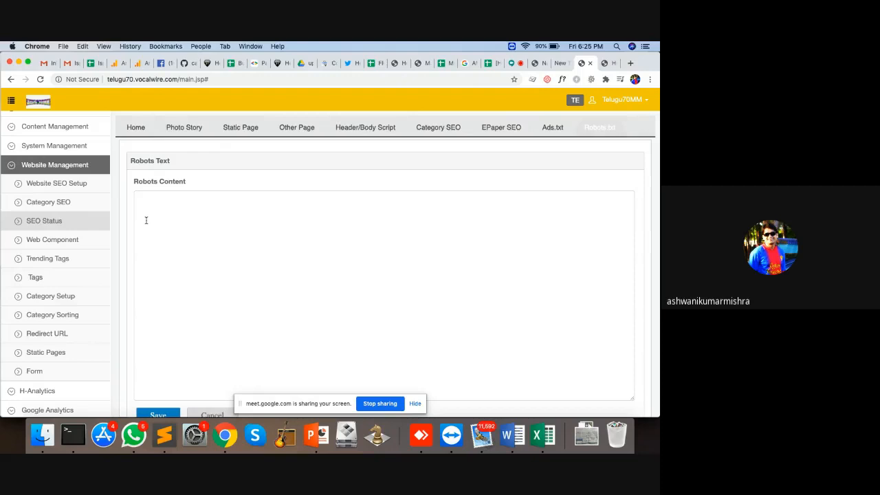
Browse the Tags list and highlight the keerthi and keerthy words in tag names
left_click(54, 277)
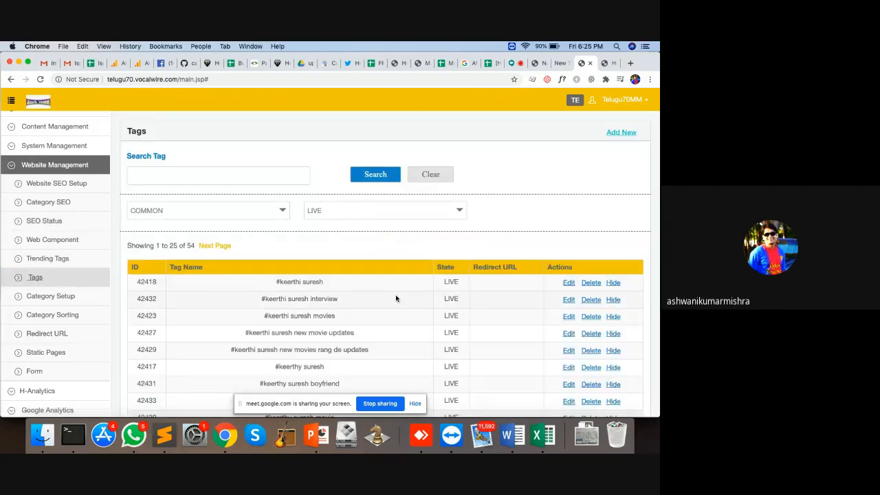
scroll(395, 296, "down", 3)
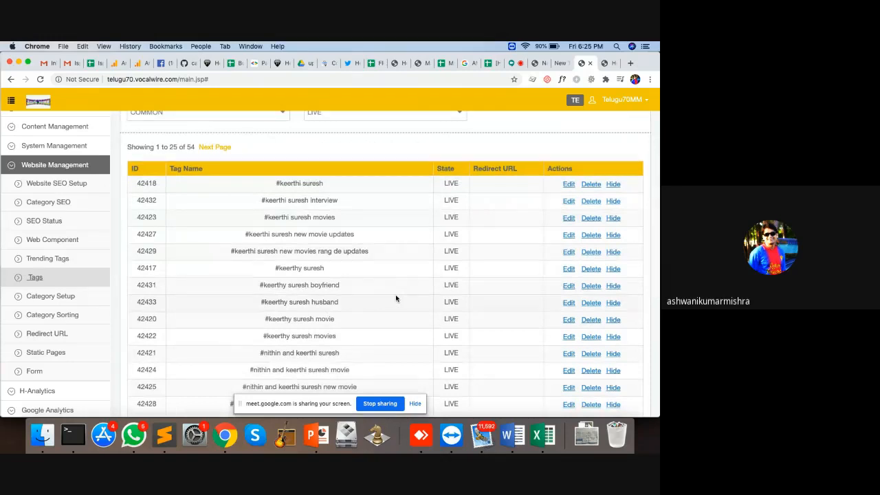
scroll(395, 297, "down", 3)
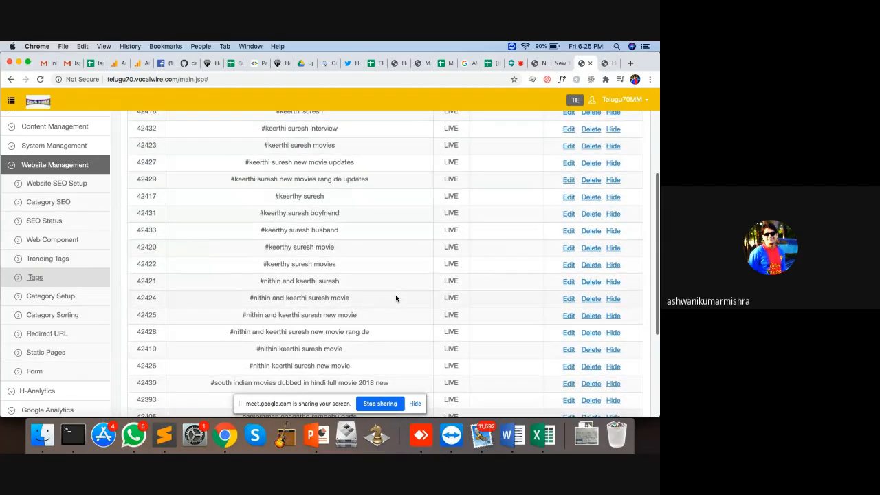
scroll(344, 200, "up", 3)
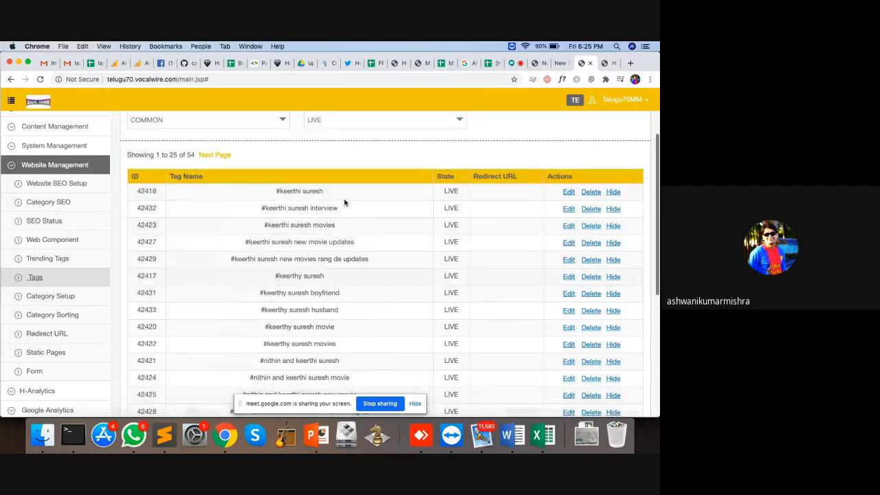
double_click(291, 192)
double_click(294, 277)
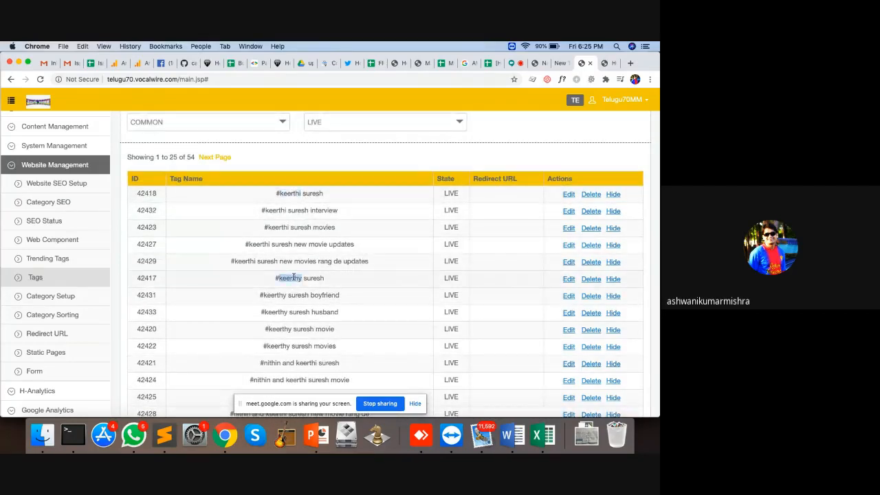
left_click(301, 193)
left_click_drag(298, 278, 307, 282)
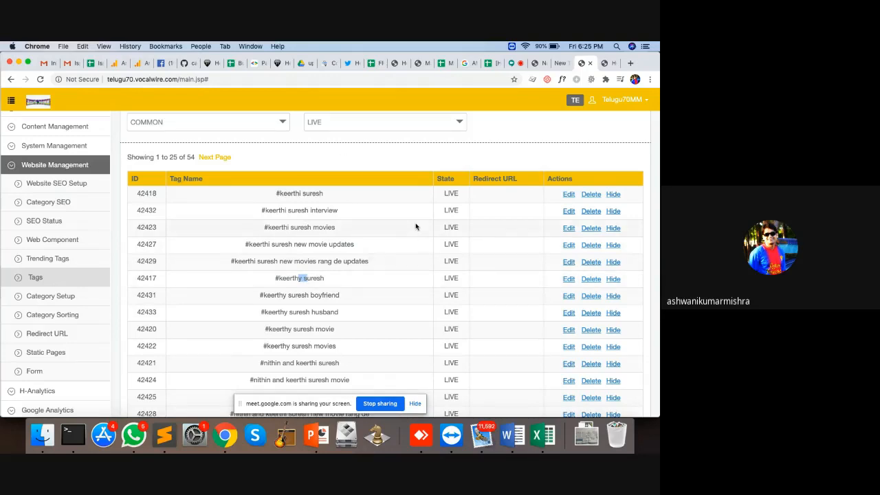
Open the #keerthi suresh movies tag for editing and cancel without changes
left_click(568, 229)
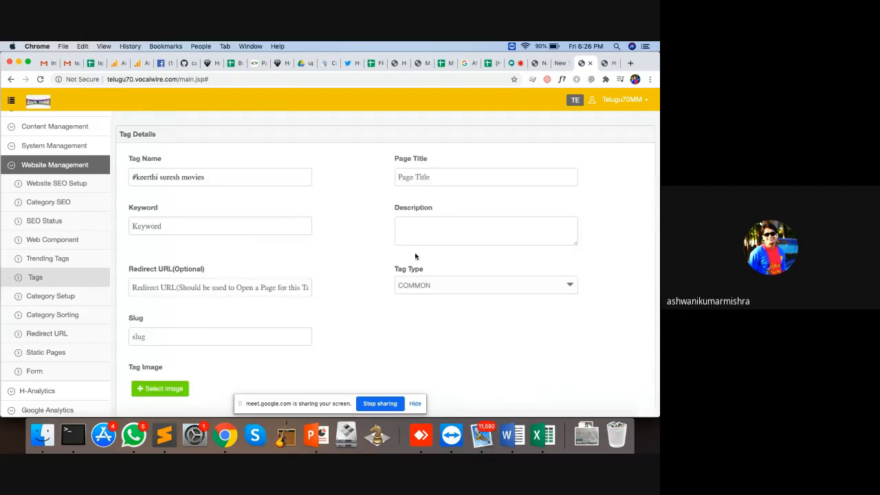
scroll(220, 304, "down", 1)
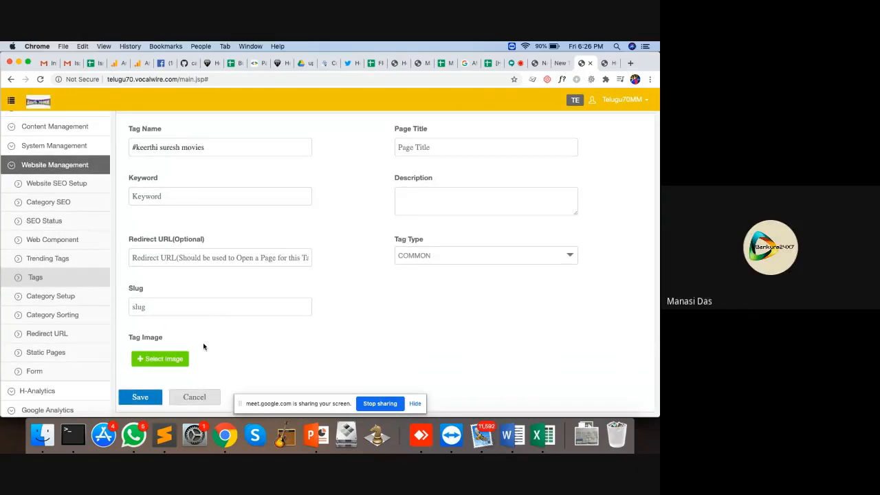
left_click(203, 402)
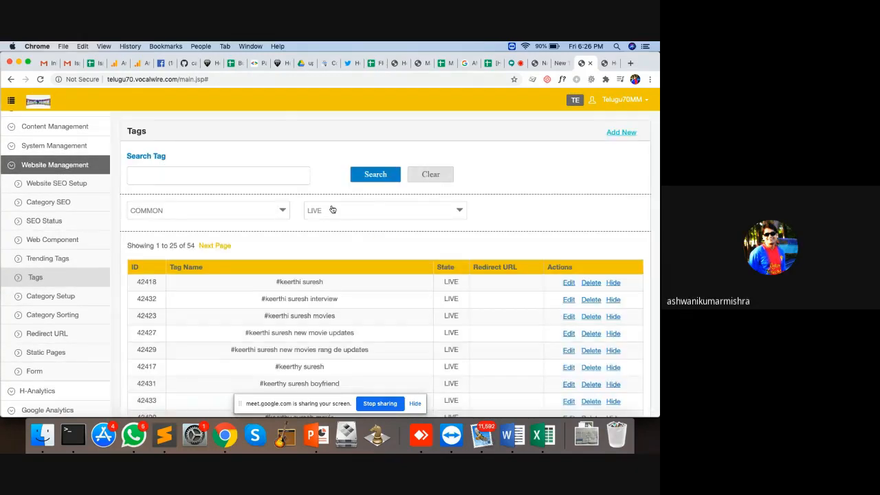
Search the tags for 'modi'
left_click(256, 175)
type("modi")
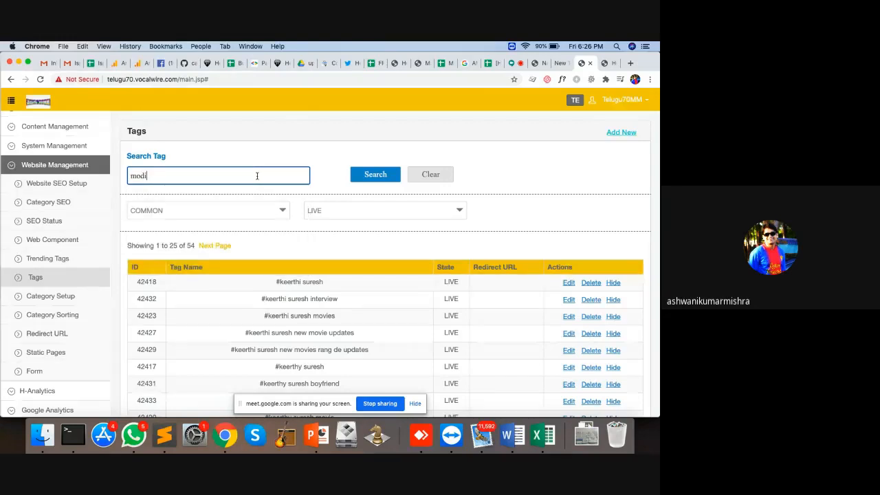
left_click(387, 172)
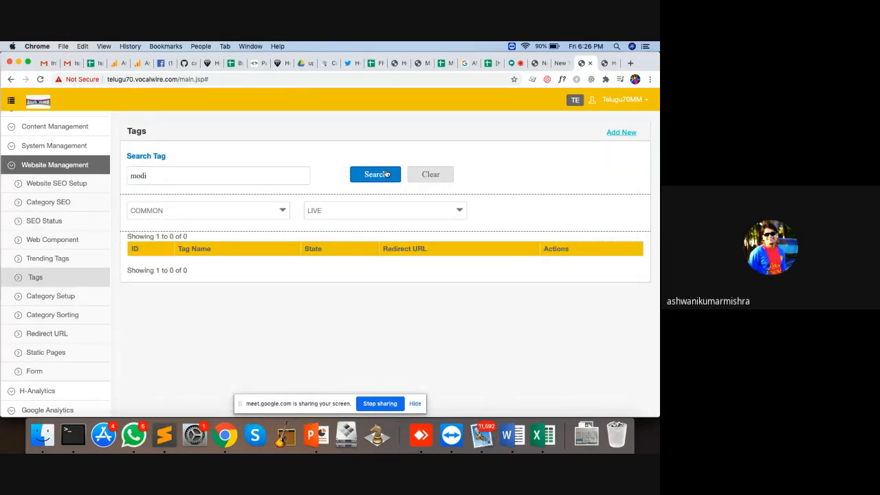
Clear the tag search field and go to the Website Category Setup page
right_click(162, 175)
left_click(153, 173)
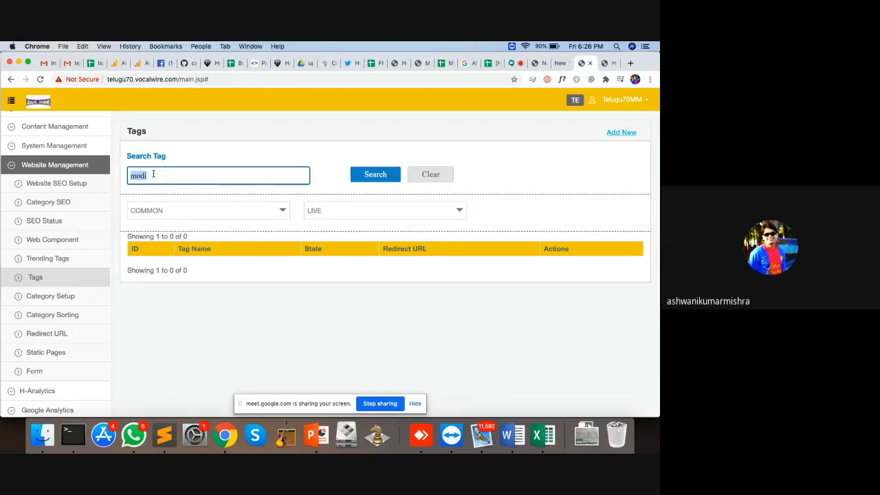
left_click(153, 173)
key("BackSpace")
key("BackSpace")
key("BackSpace")
key("BackSpace")
type("big")
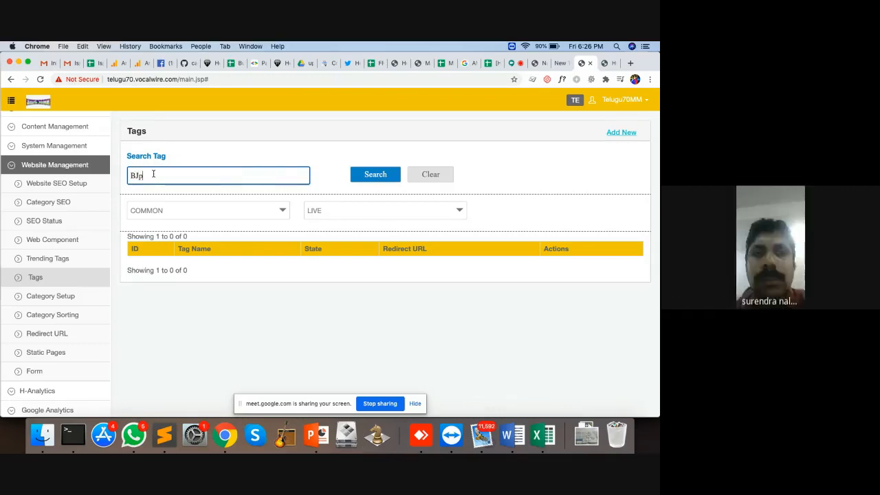
key("BackSpace")
key("BackSpace")
key("BackSpace")
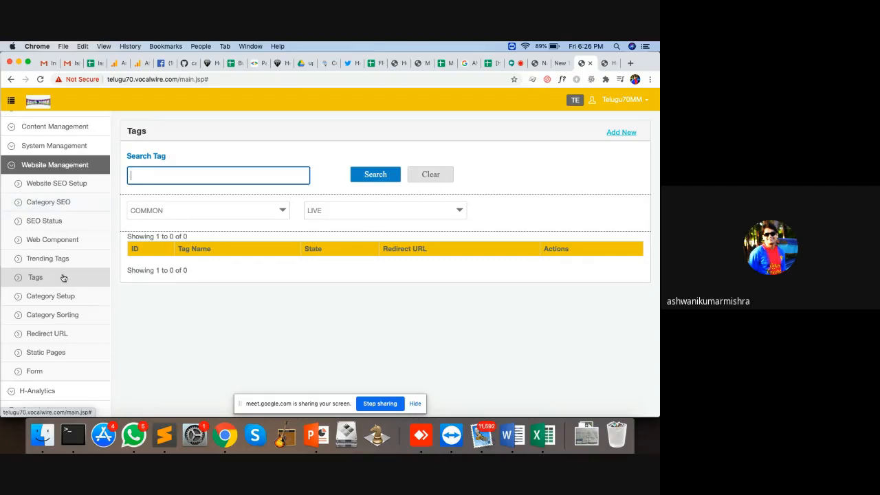
left_click(61, 297)
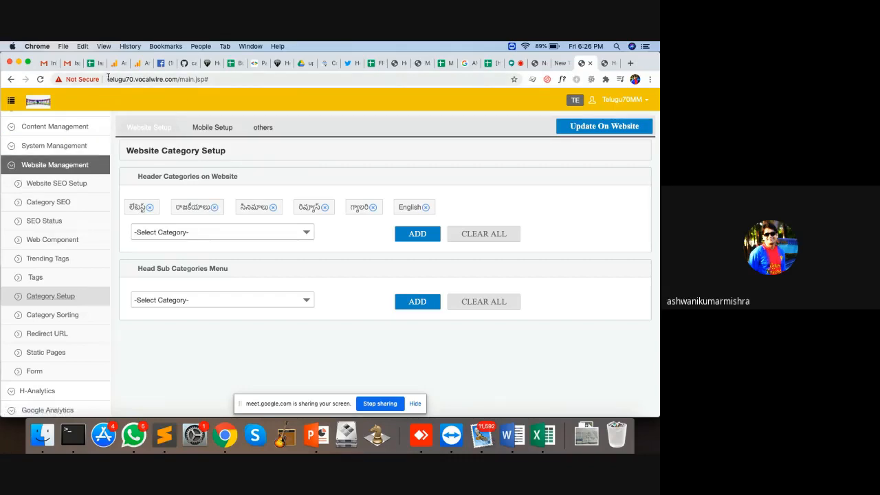
Load the public Telugu70MM website in a new browser tab using the copied address
left_click_drag(108, 78, 177, 78)
key("cmd+c")
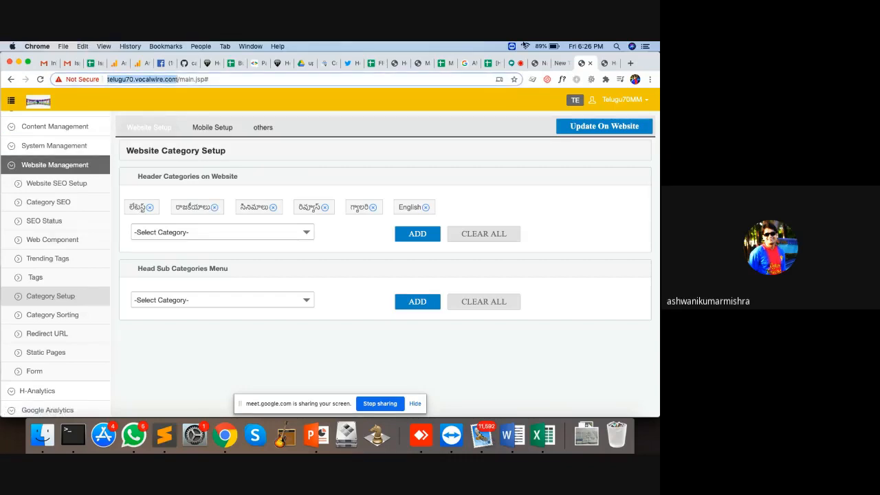
left_click(630, 62)
key("cmd+v")
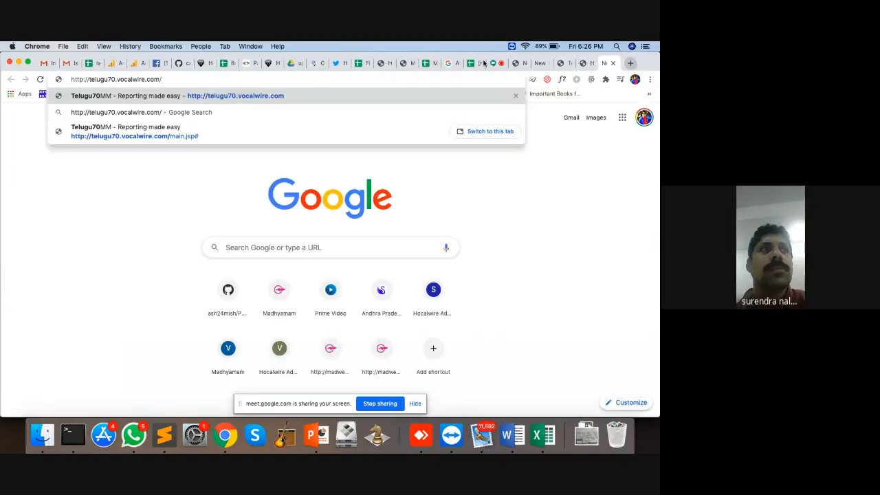
key("Left")
key("Left")
key("Left")
key("Left")
key("Left")
key("Left")
key("Left")
key("Left")
key("Left")
key("Left")
key("Left")
key("Left")
key("Left")
key("Left")
key("Left")
type("si")
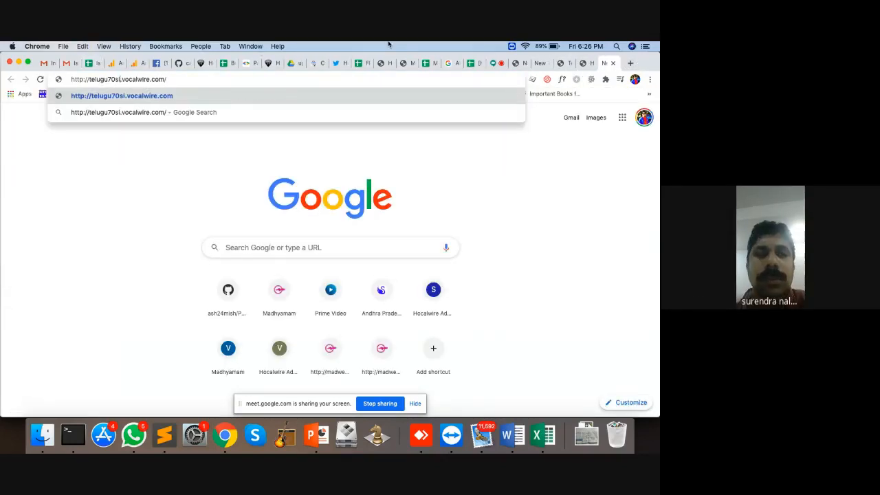
type("te")
key("Return")
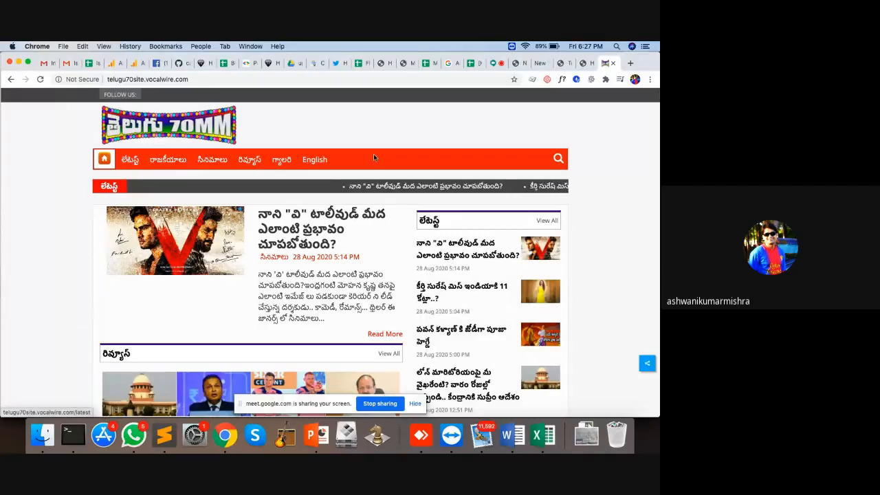
Add రివ్యూస్ to the website header categories
left_click(588, 66)
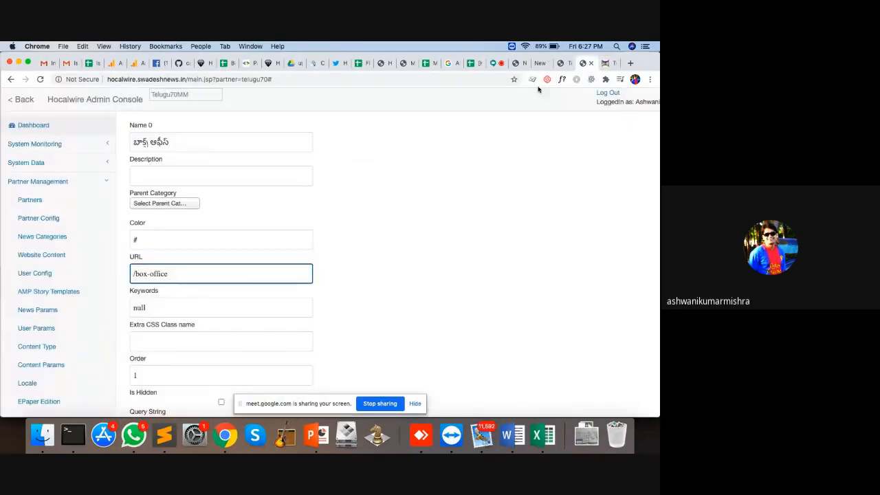
left_click(569, 63)
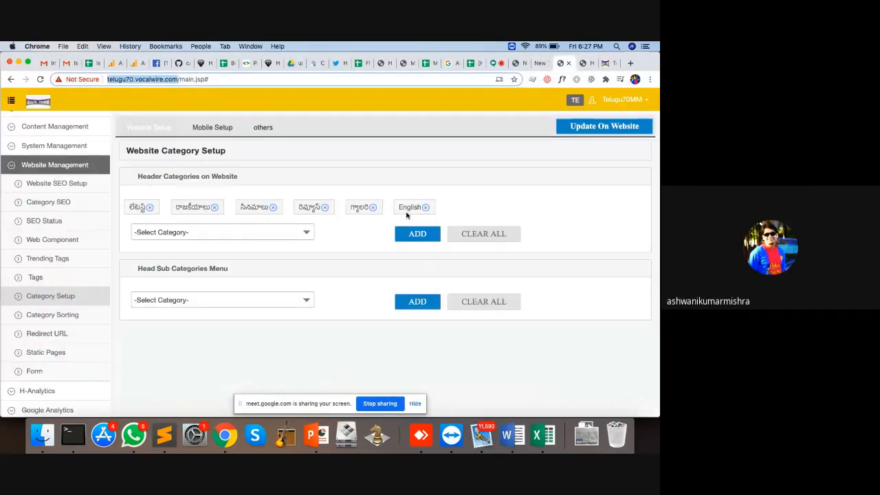
left_click(217, 238)
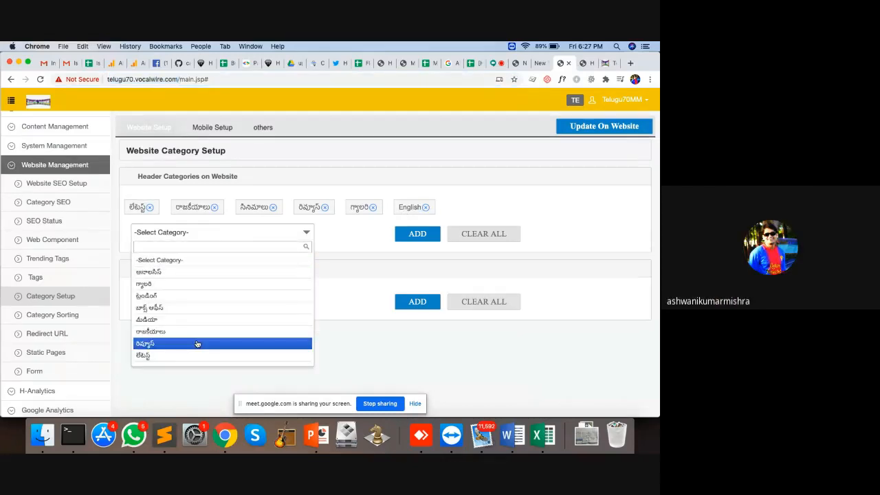
left_click(197, 344)
left_click(418, 234)
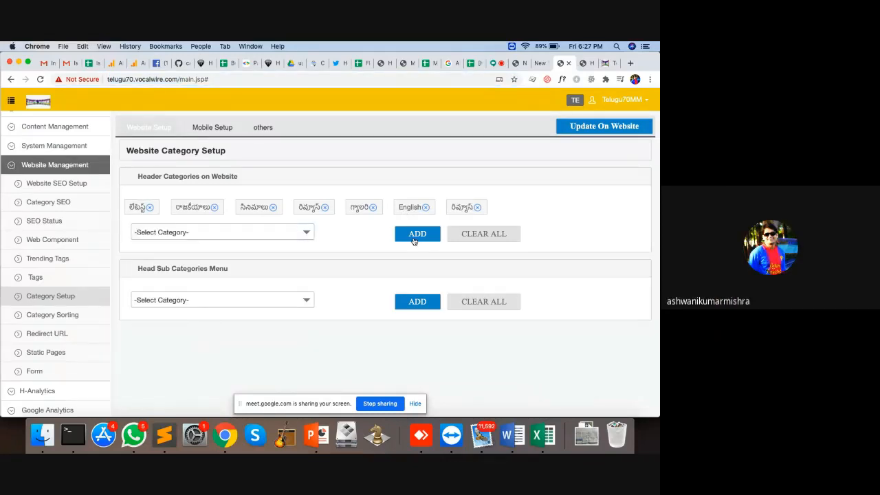
Reload the live site to check, close the admin console tab, and remove రివ్యూస్ again
left_click(607, 64)
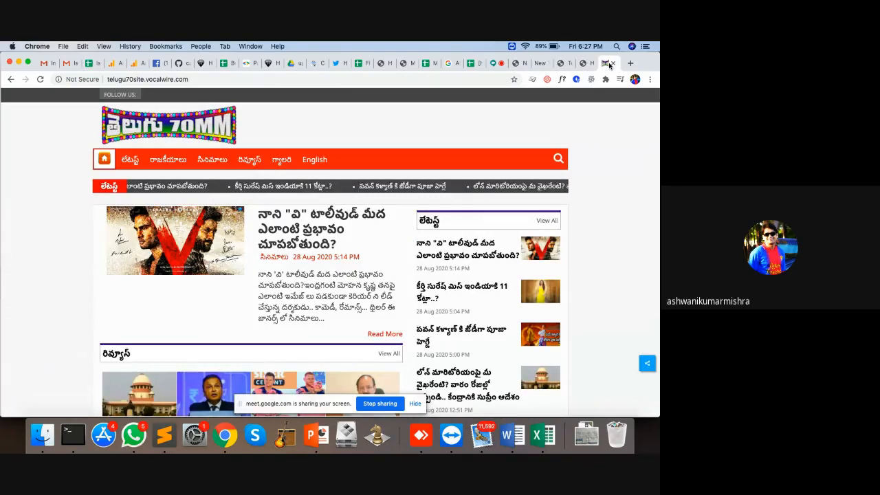
key("super+r")
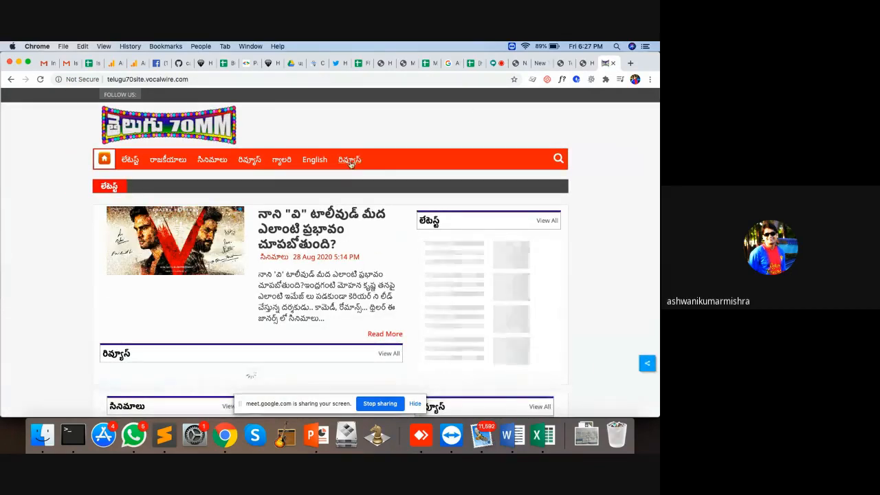
left_click(588, 64)
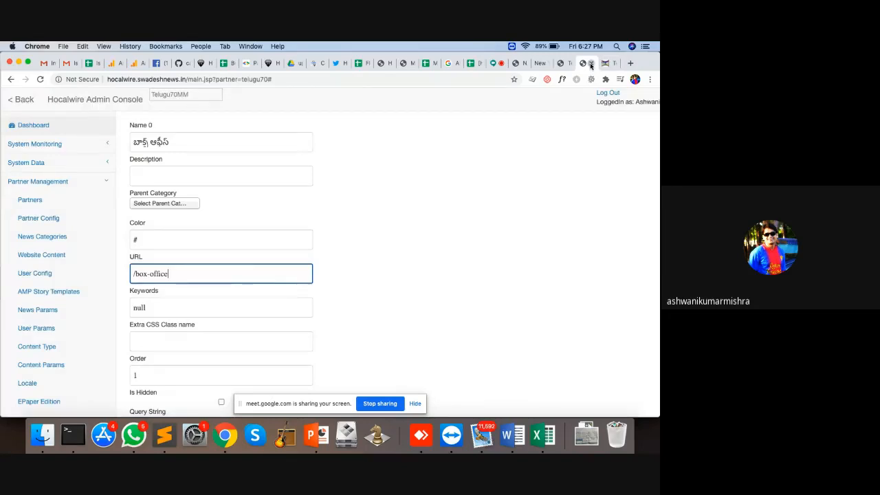
left_click(591, 65)
left_click(564, 65)
left_click(480, 208)
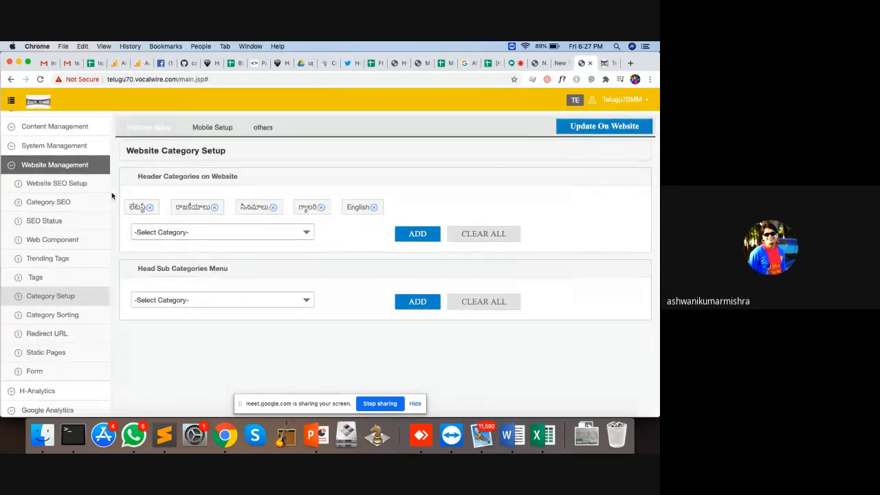
Visit the Redirect URL settings, then the still-empty Static Pages list
left_click(63, 334)
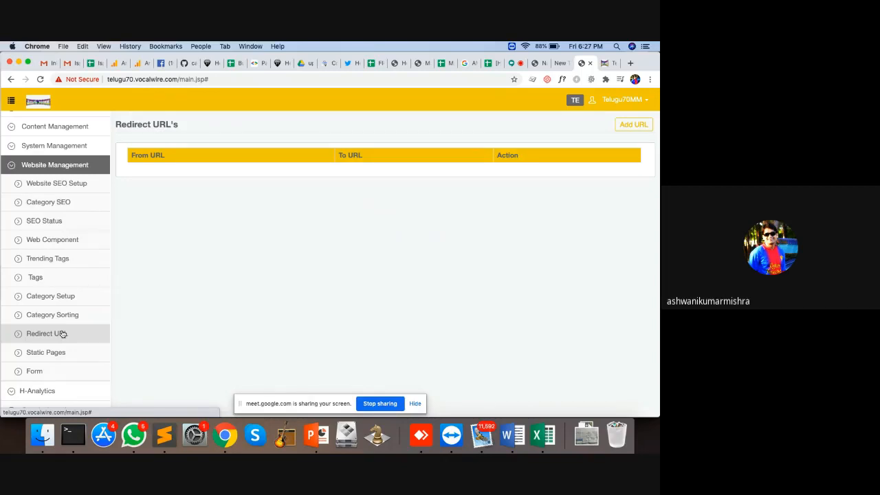
left_click(58, 357)
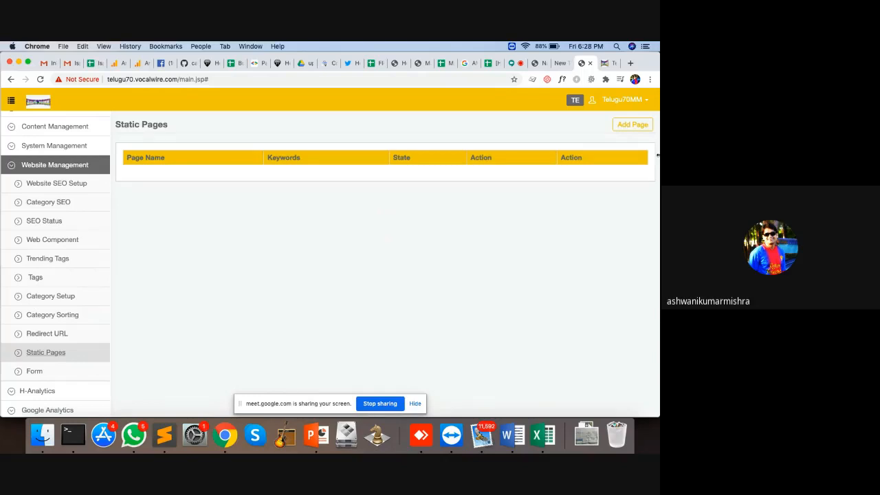
Start a new static page with URL /test-page and page name 'Test Page'
left_click(631, 126)
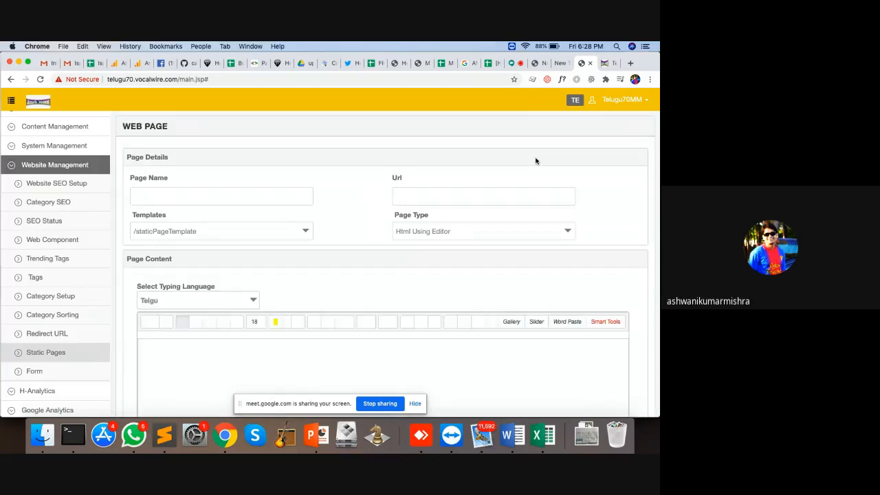
scroll(351, 181, "down", 2)
scroll(350, 181, "up", 2)
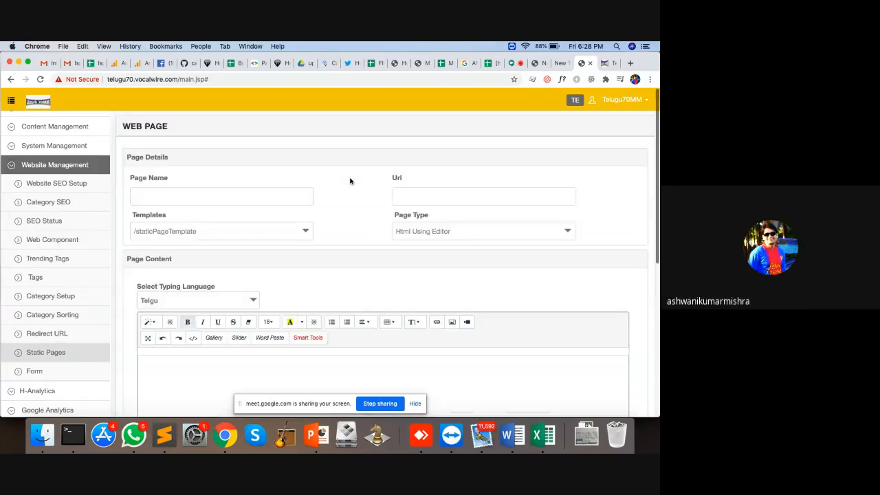
left_click(413, 194)
type("/")
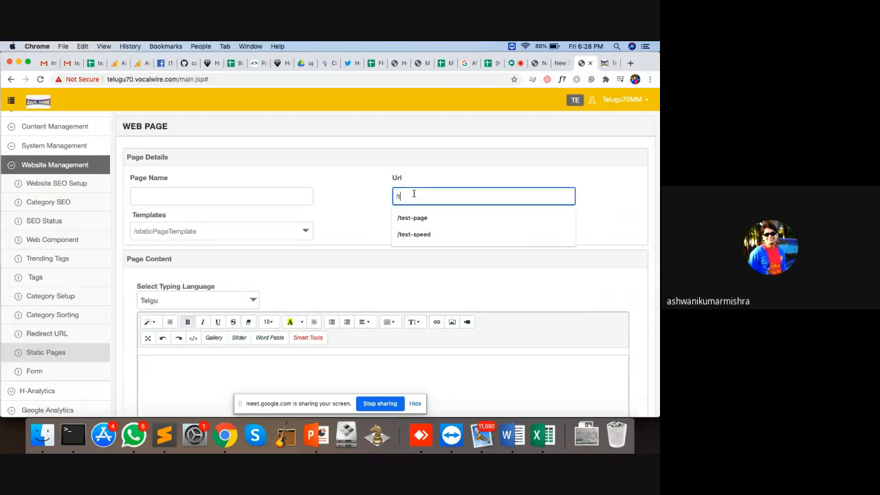
type("test-page")
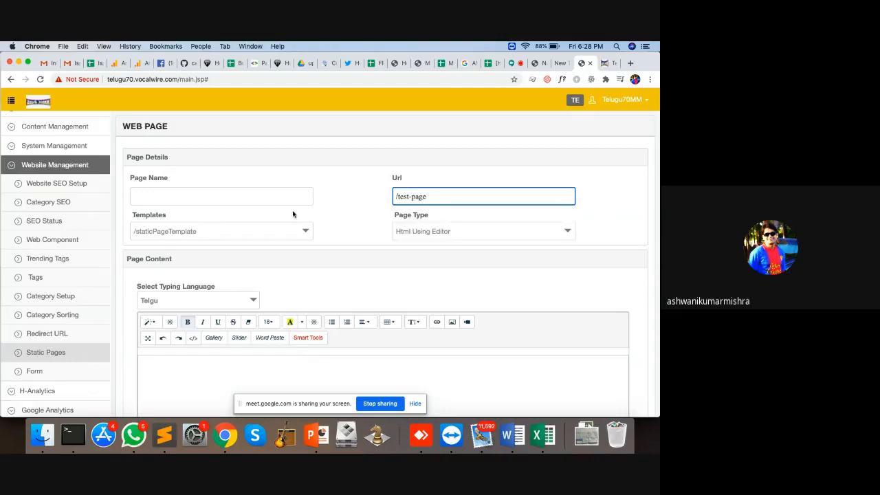
left_click(221, 201)
type("Test Page")
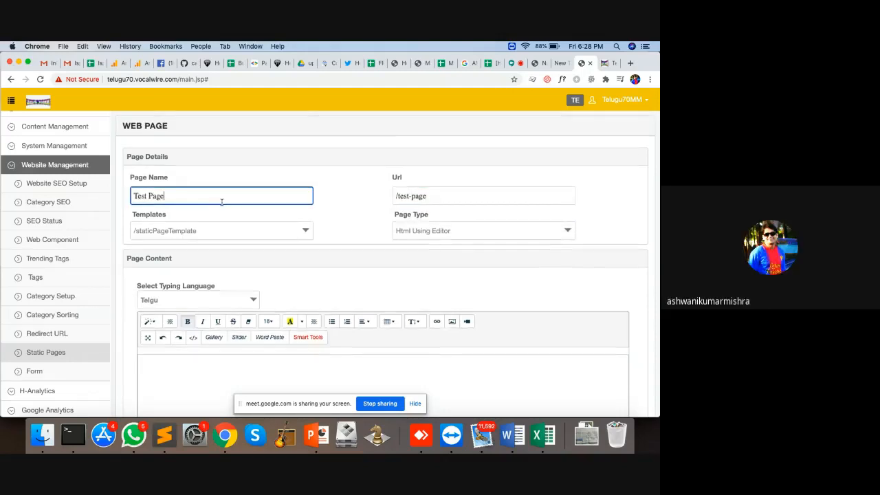
Check the templates list, enter body 'Hello evaro One - this is test page', and save
scroll(222, 201, "down", 3)
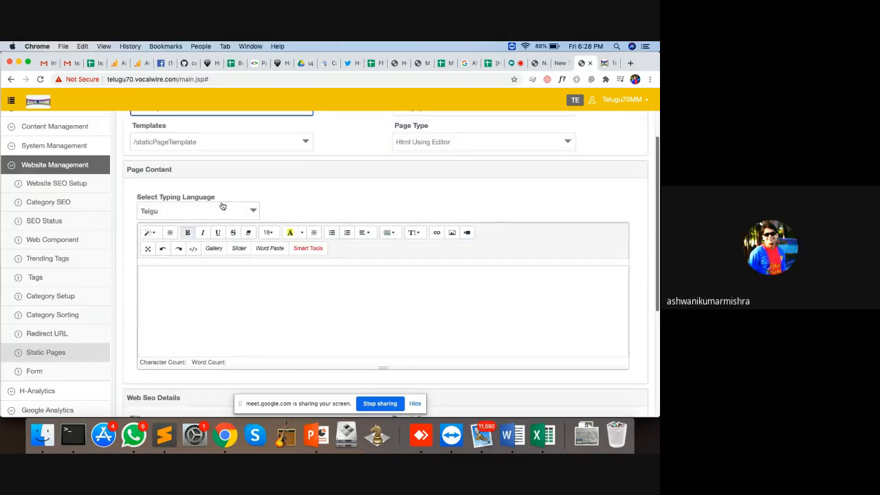
left_click(217, 142)
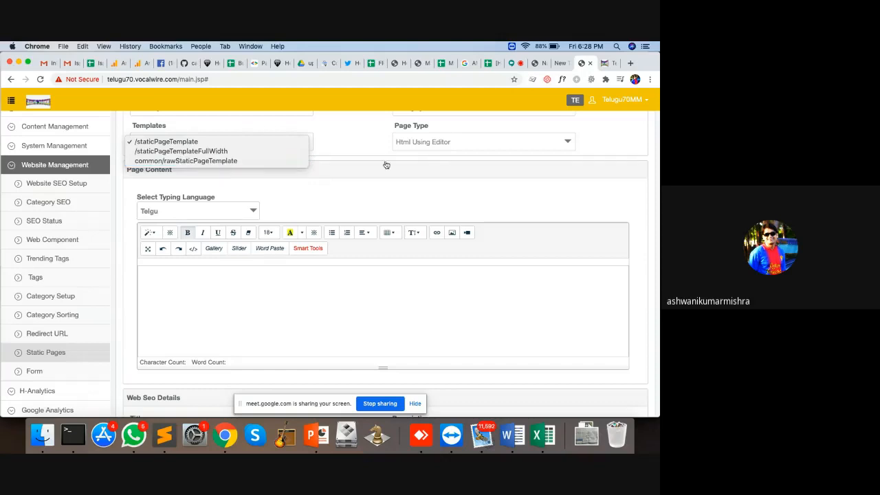
left_click(239, 290)
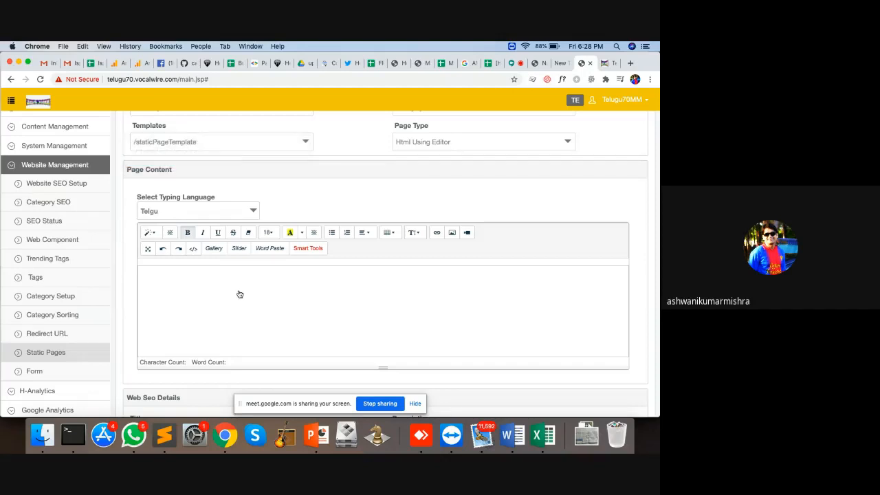
type("Hello evaro On")
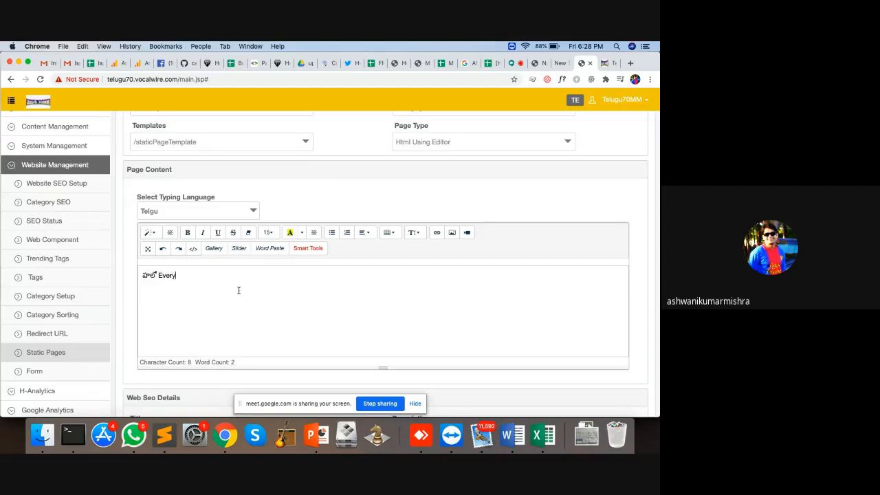
type("e - this is test page")
scroll(275, 309, "down", 5)
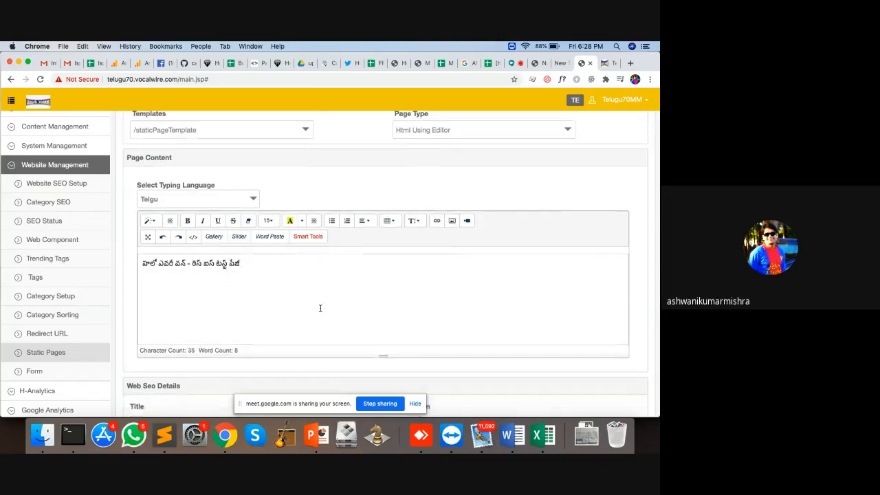
left_click(154, 384)
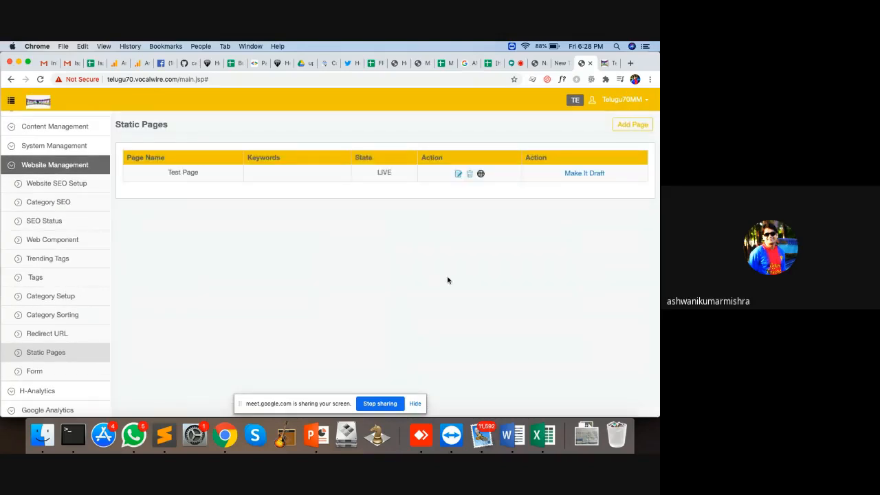
left_click(481, 174)
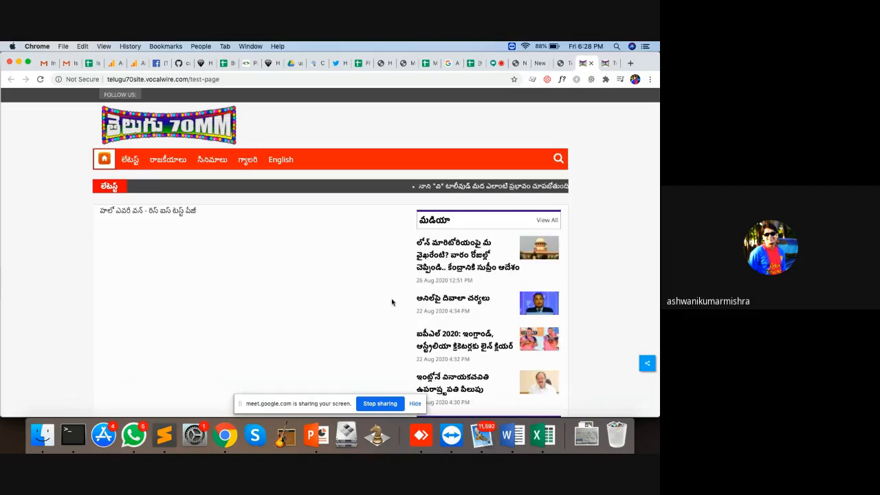
left_click(593, 63)
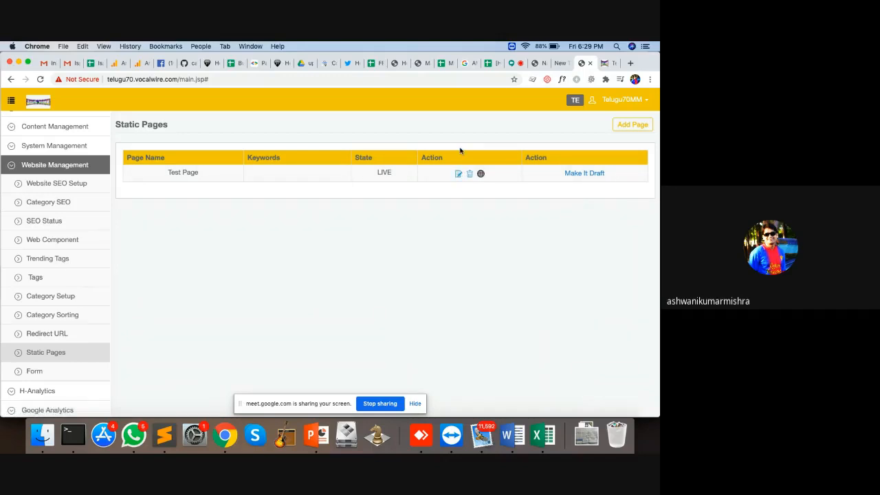
Under System Management's news categories, delete a stray character from a category URL and save
left_click(10, 167)
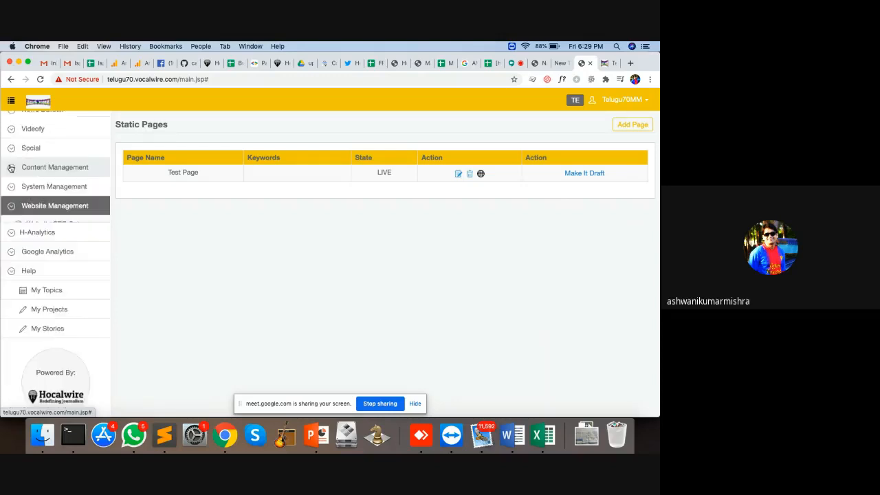
left_click(57, 194)
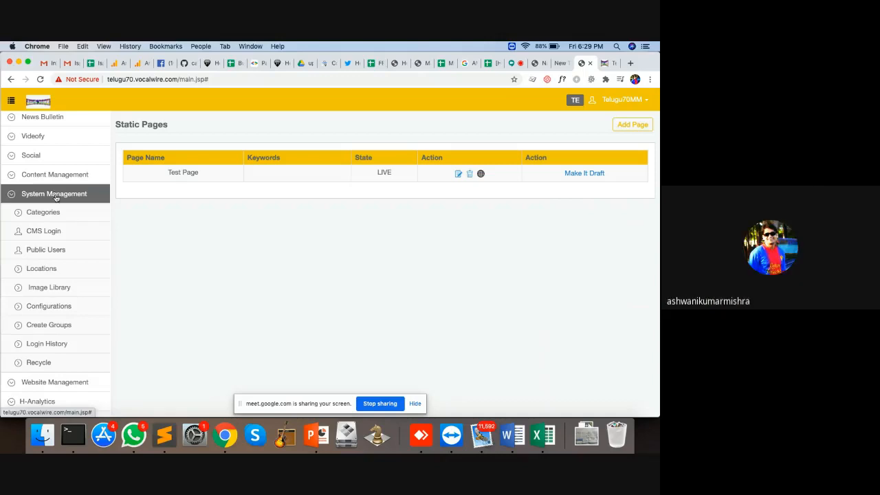
left_click(57, 212)
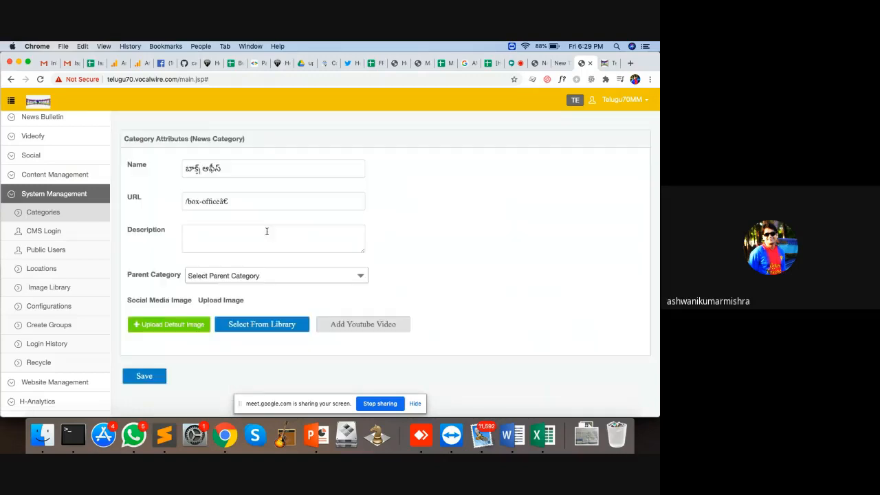
left_click(248, 201)
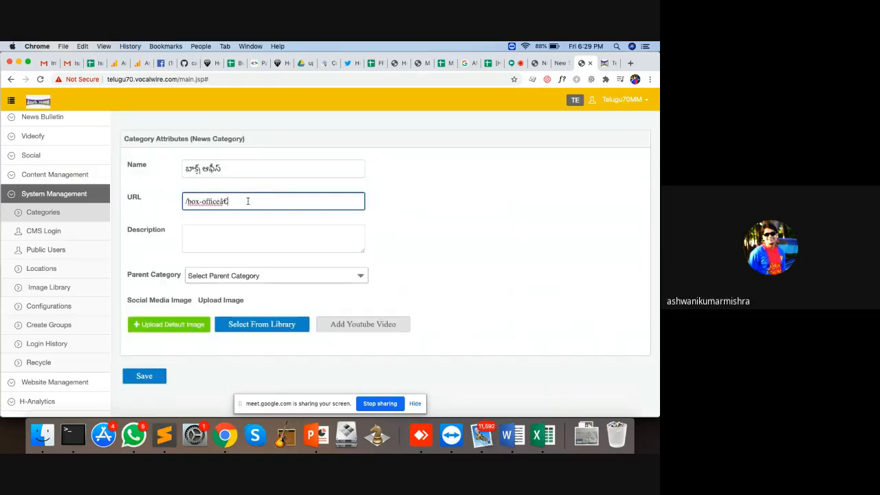
key("BackSpace")
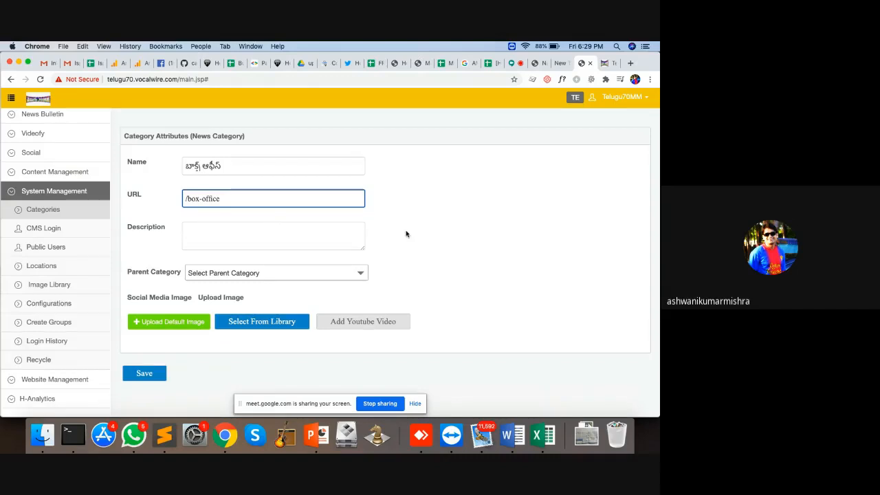
left_click(136, 381)
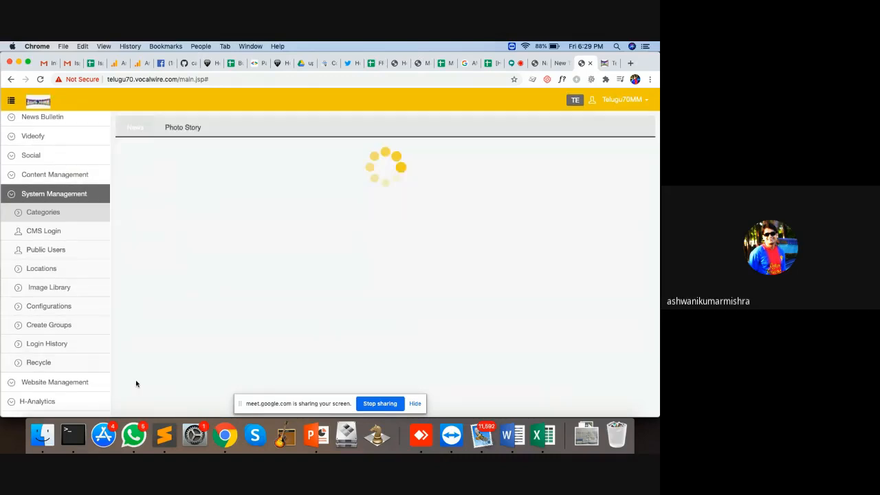
Review the /media category's edit form and Parent Category list unchanged, then return to Categories
left_click(548, 275)
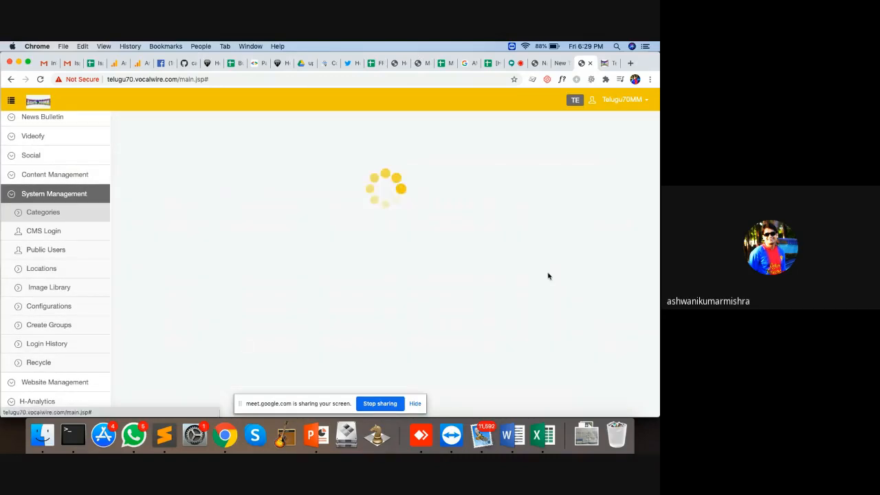
left_click(226, 201)
left_click(213, 356)
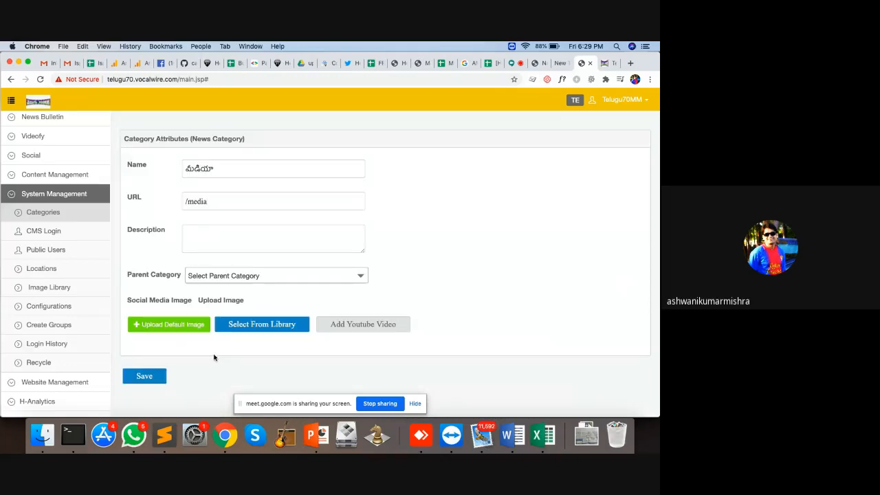
left_click(268, 277)
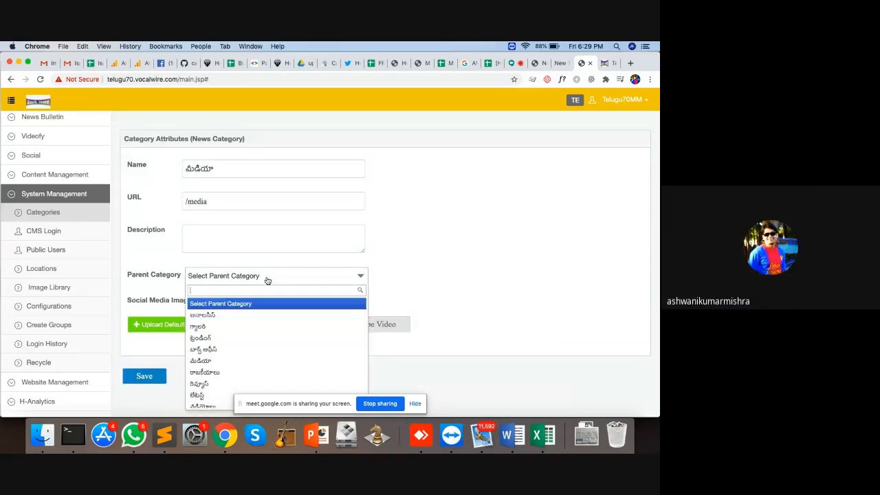
left_click(406, 270)
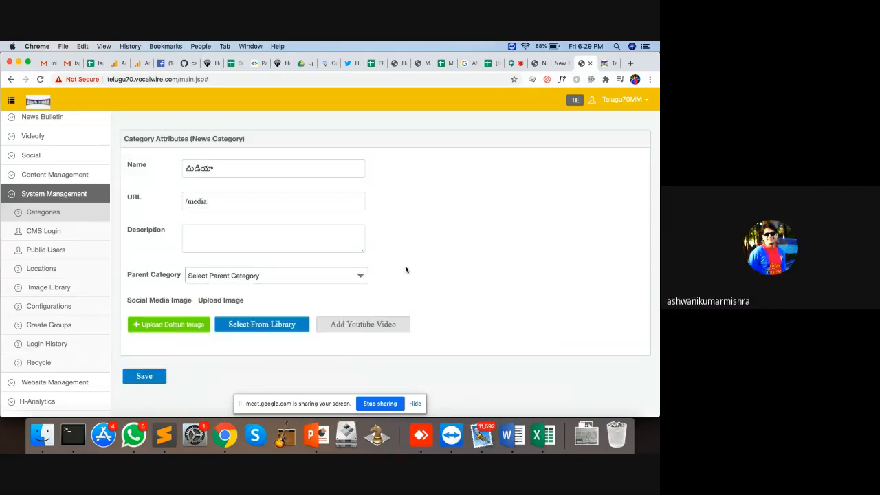
left_click(55, 214)
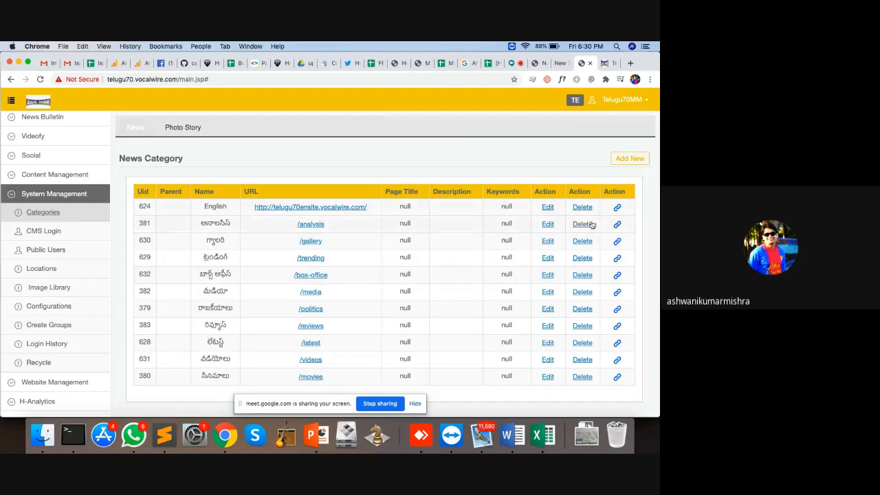
Go to the CMS Login team page under System Management
left_click(68, 235)
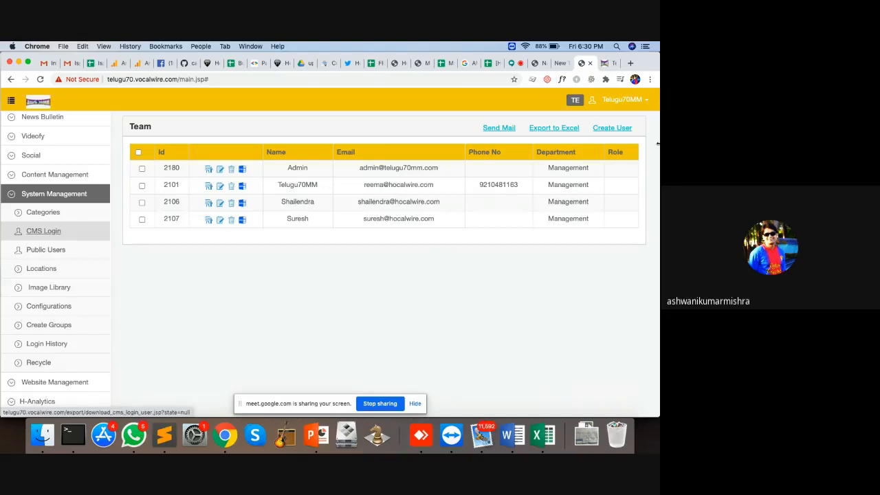
Start a new CMS user from the Team list with Create User
left_click(614, 129)
Enter the name Admin5 and the user's e-mail address
left_click(235, 178)
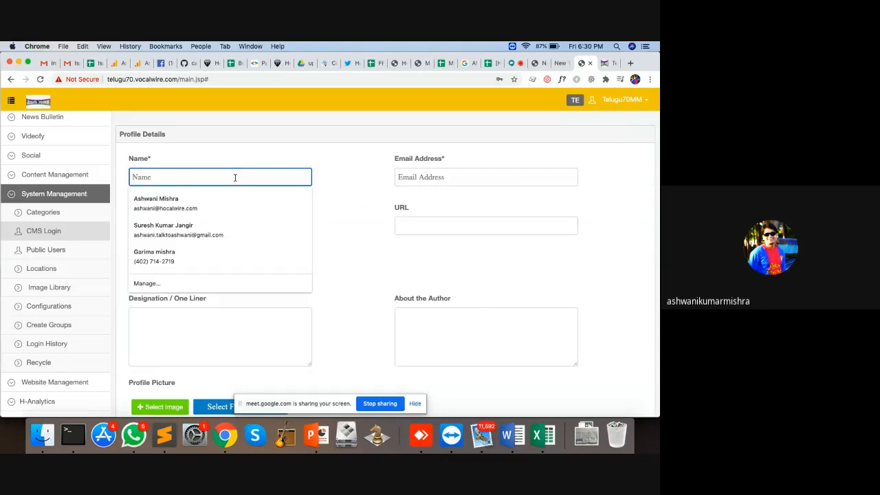
type("Admin")
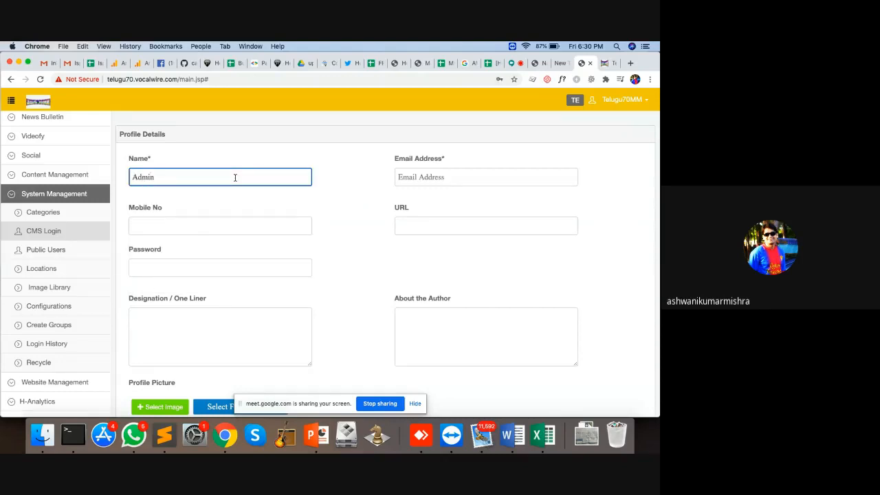
type("5")
left_click(458, 174)
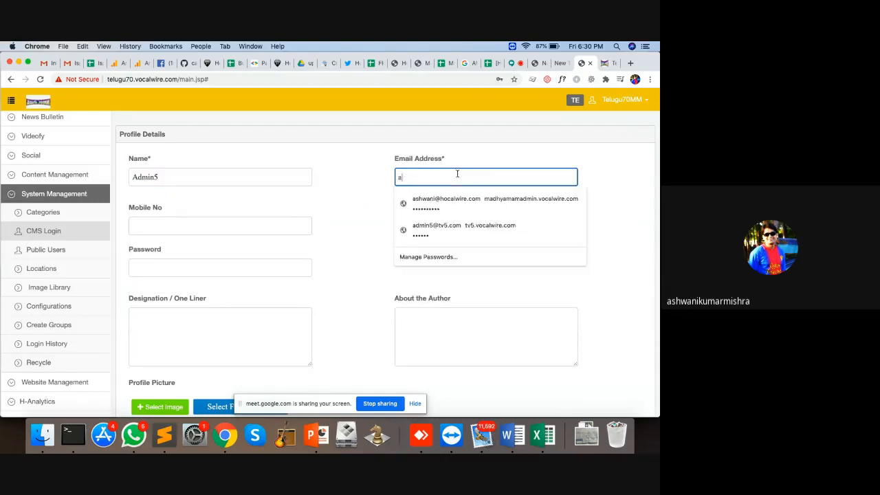
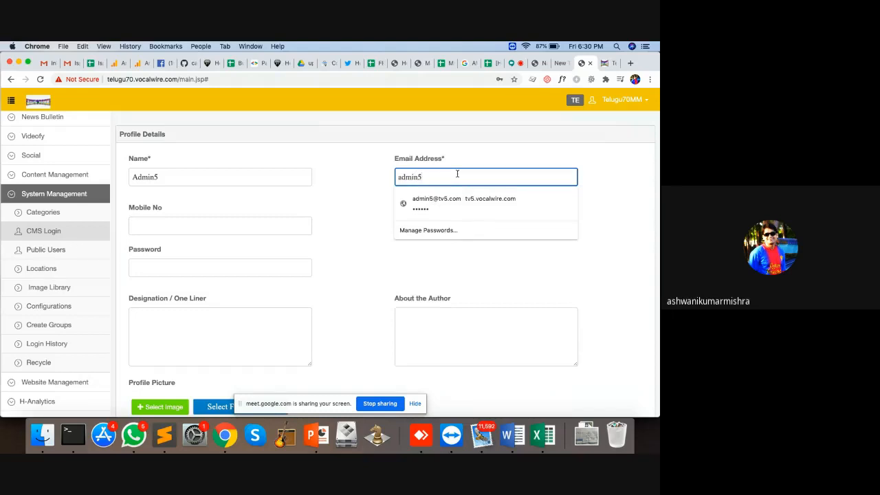
key("Down")
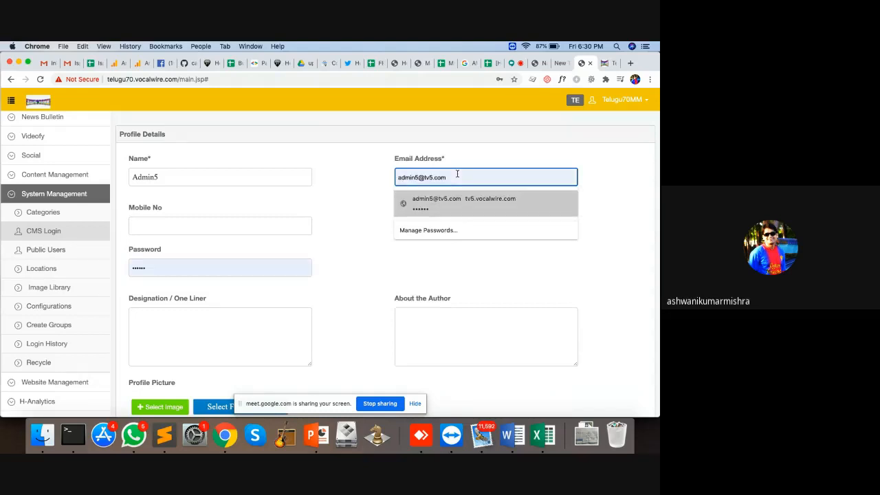
key("Down")
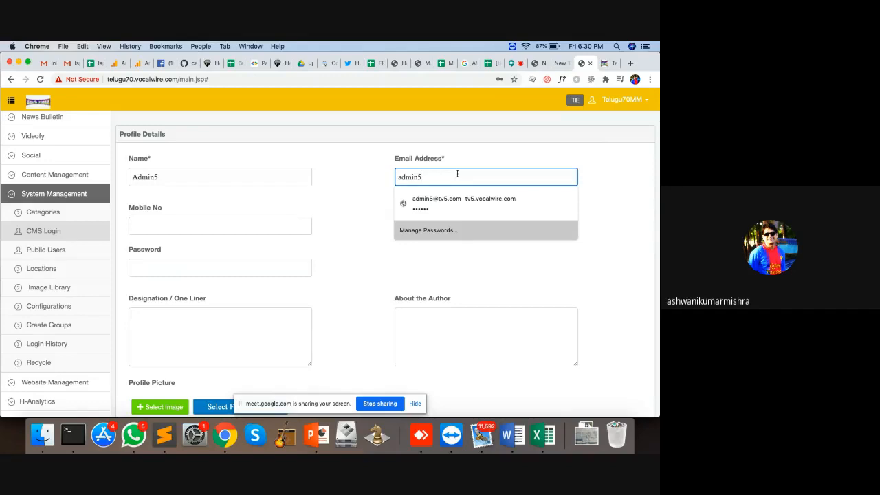
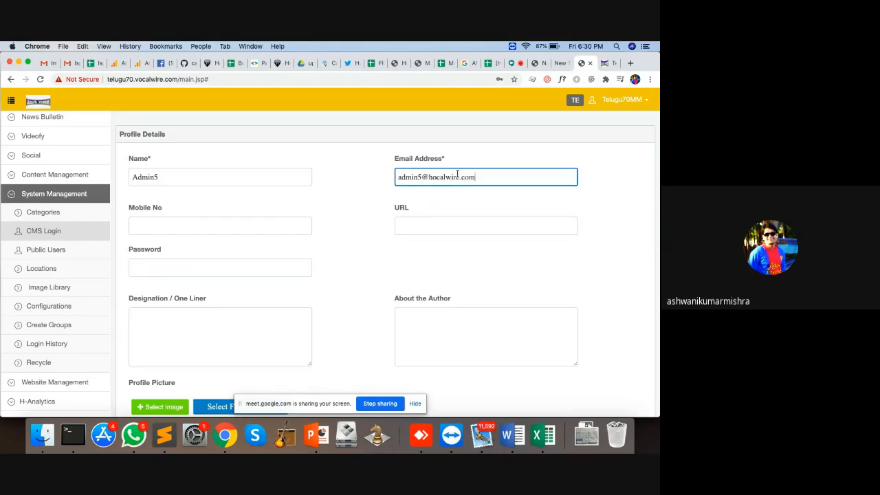
Enter a mobile number, profile URL /admin5 and an account password
key("Tab")
type("97-7-9")
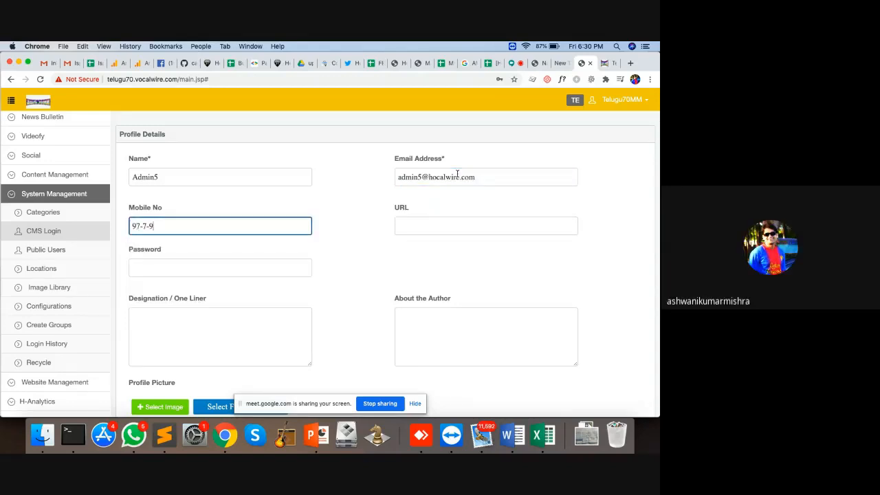
key("BackSpace")
key("BackSpace")
key("BackSpace")
key("BackSpace")
key("BackSpace")
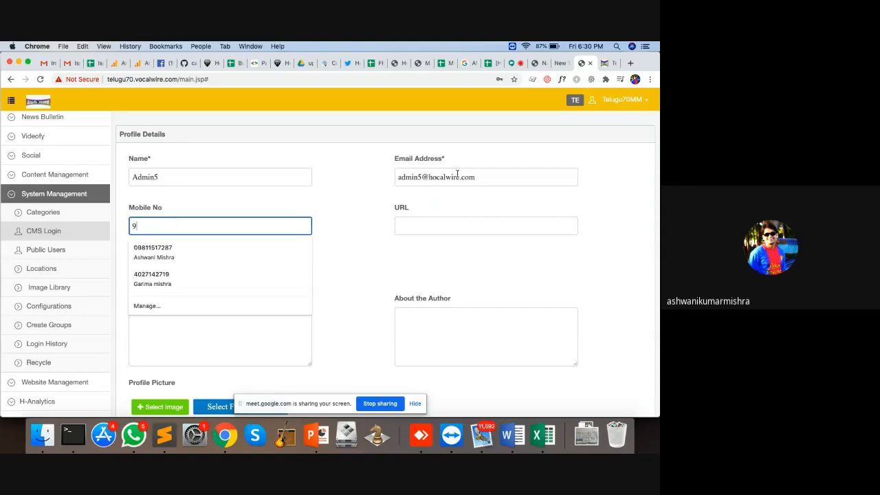
type("12341234123")
left_click(465, 227)
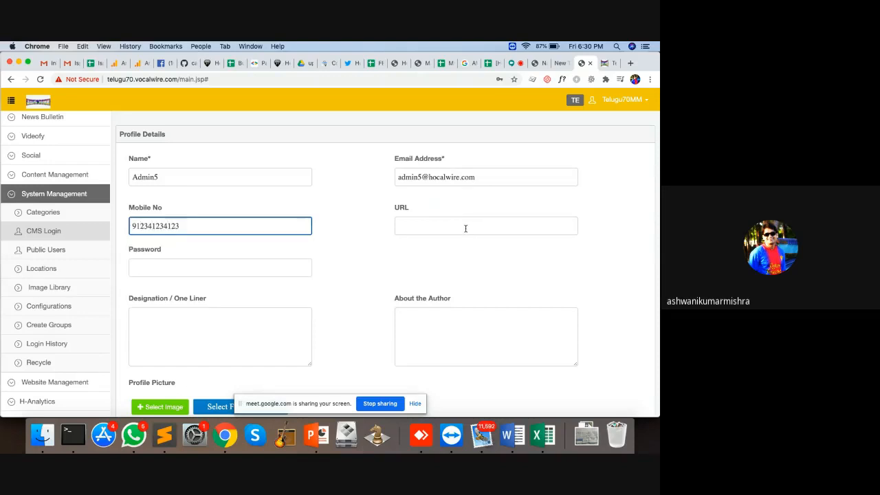
type("/adm")
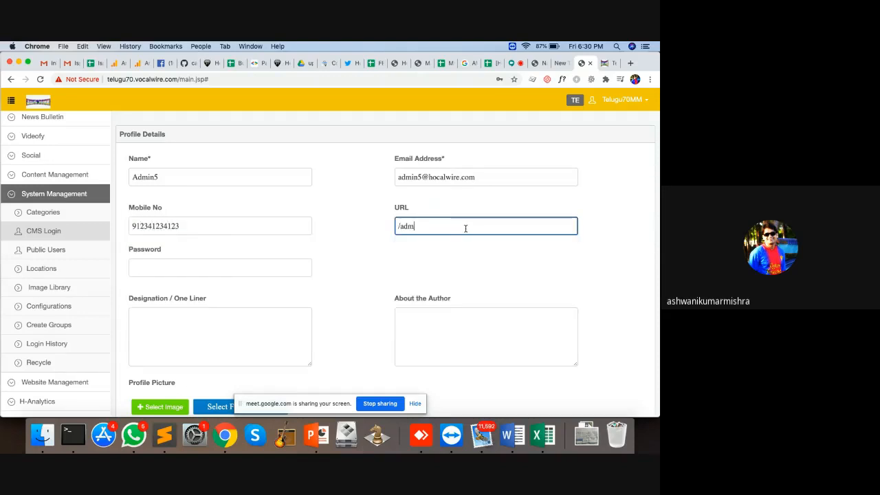
type("in5")
left_click(301, 265)
type("1234567")
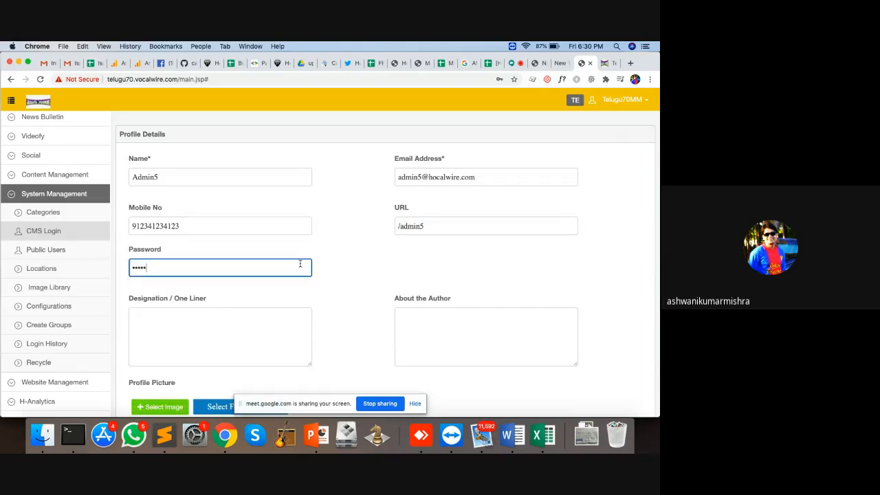
scroll(395, 281, "down", 3)
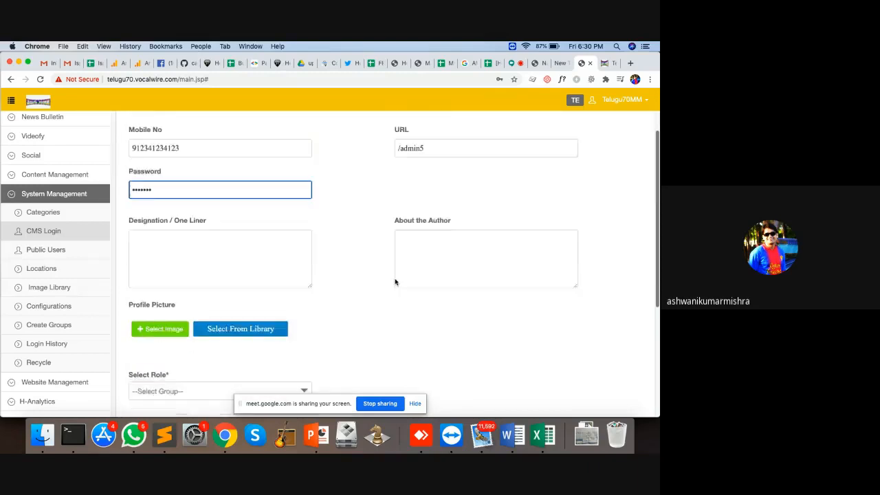
Set designation Desk Editor and bio 'This is desk editor account for publishing article from desk.'
left_click(198, 204)
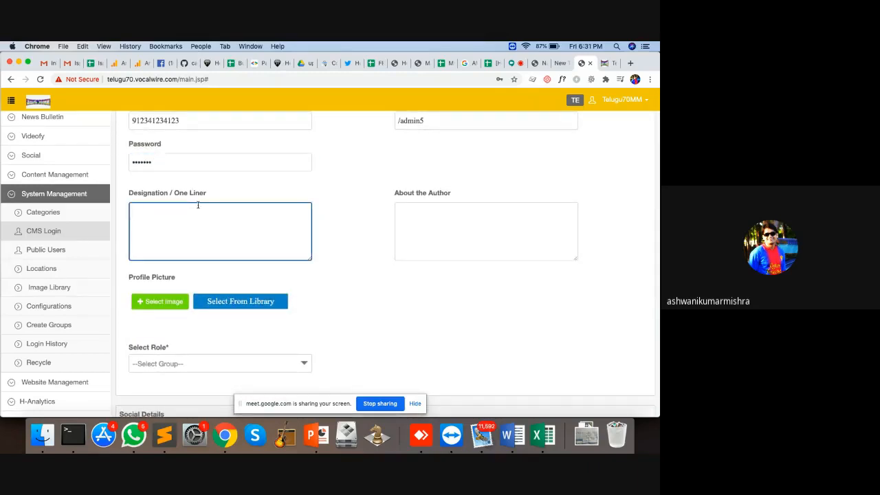
type("Desk Editp")
type("r")
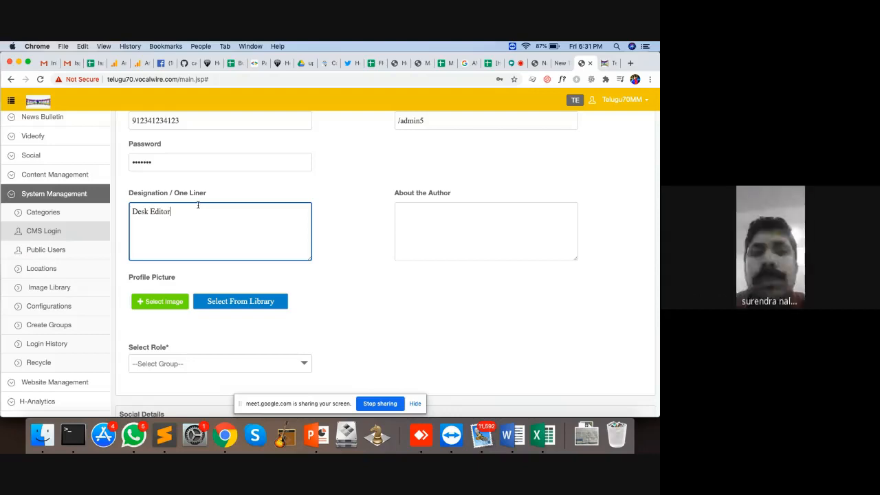
left_click(455, 226)
type("Thi")
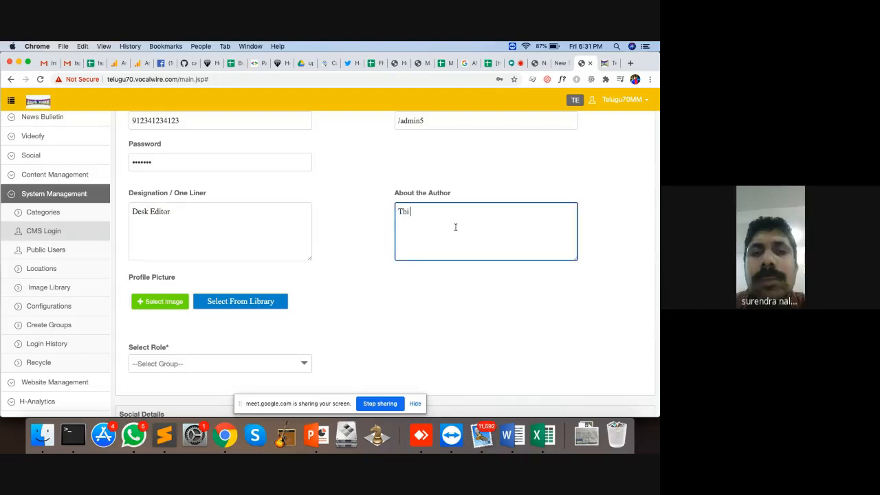
type("s is desk e")
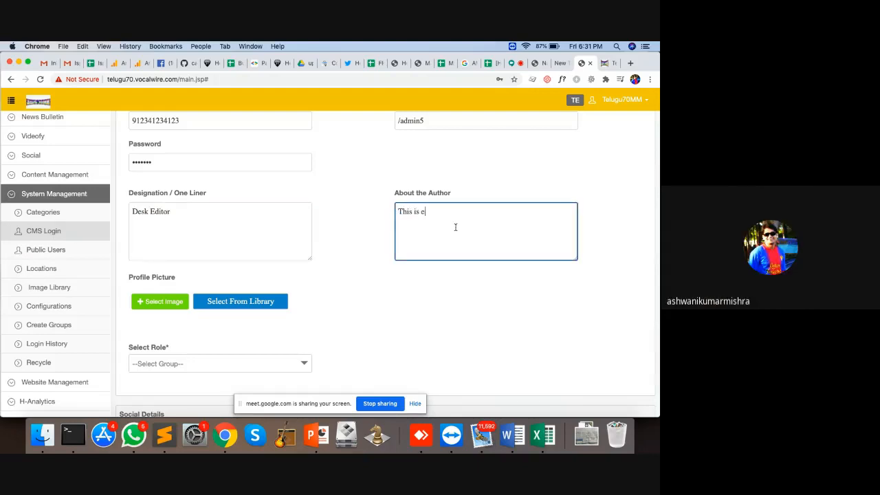
type("ditor account for publishing article from desk.")
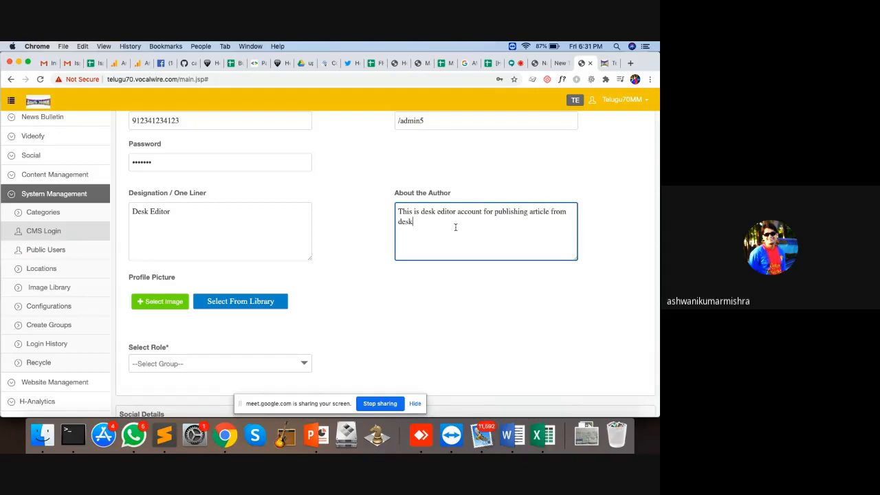
Open the Select Role dropdown further down the form
scroll(405, 177, "down", 3)
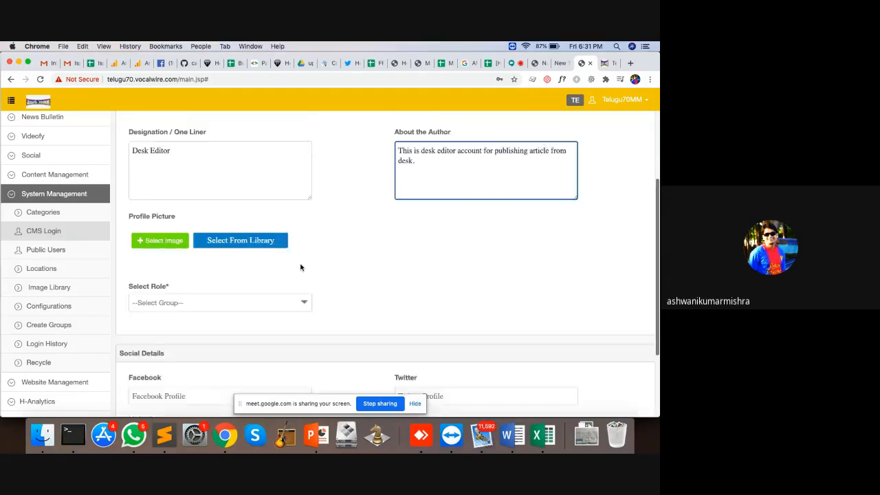
scroll(405, 177, "up", 5)
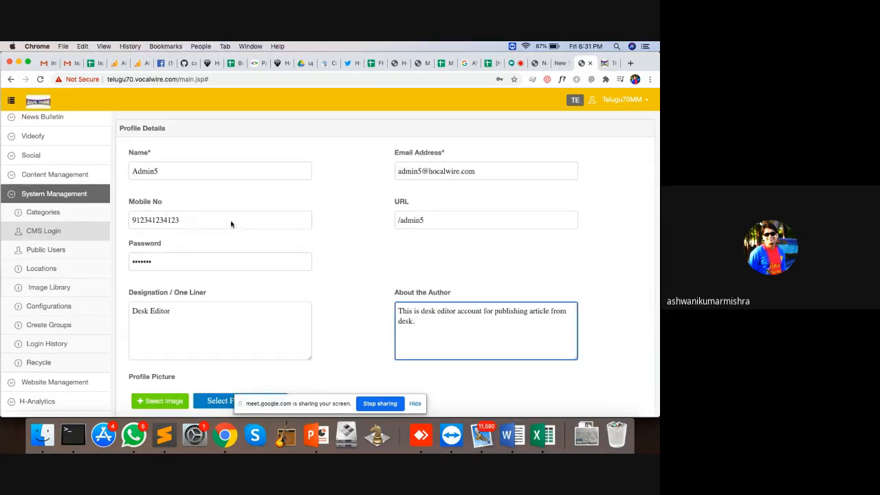
scroll(368, 284, "down", 5)
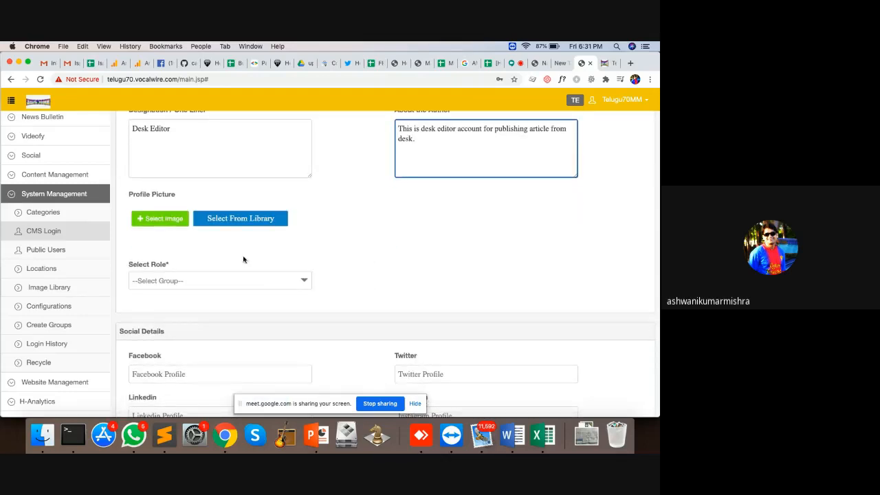
left_click(267, 283)
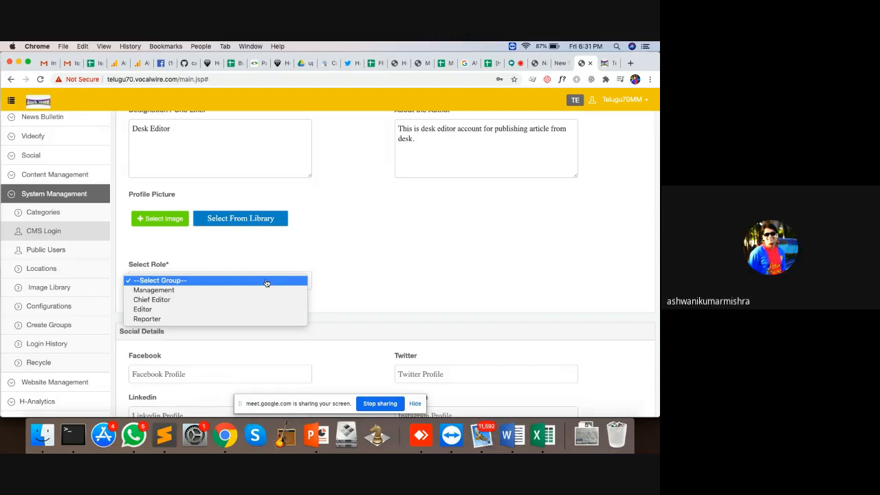
Give the user the Management role, save the account, then go to Public Users
left_click(205, 291)
scroll(320, 277, "down", 5)
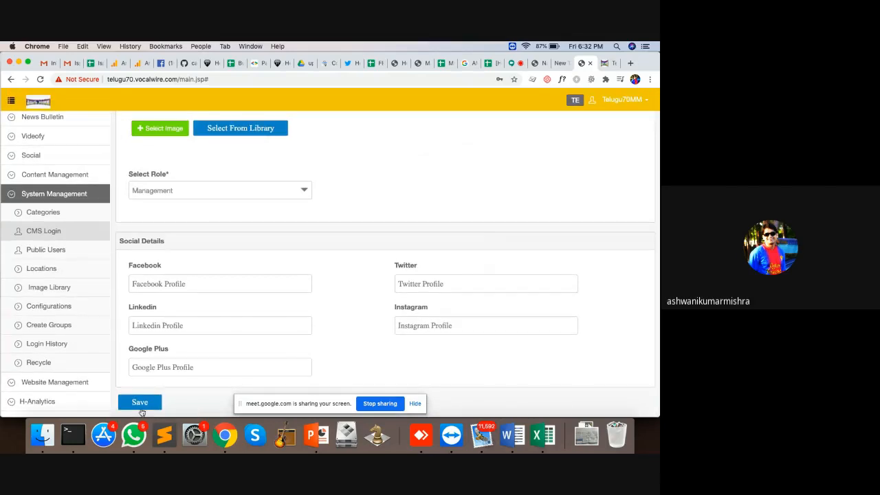
left_click(141, 408)
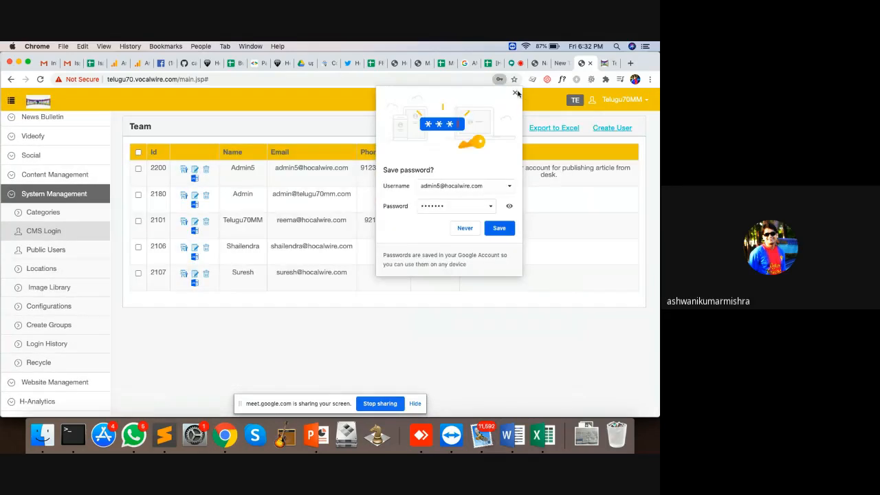
left_click(515, 92)
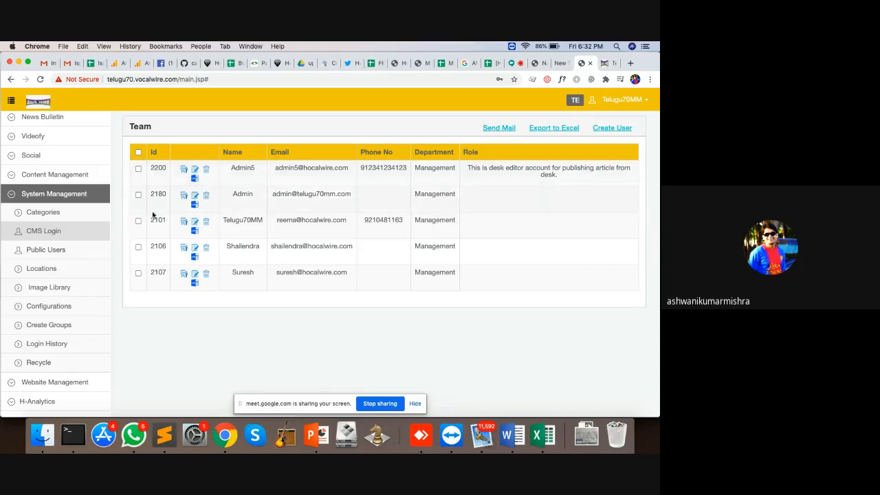
left_click(61, 254)
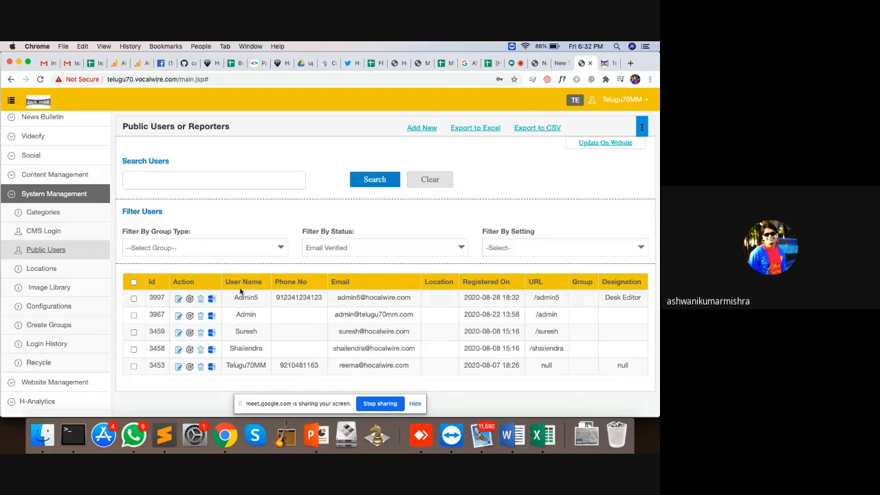
Highlight the user rows in the Public Users table, then go to Image Library
left_click_drag(231, 291, 267, 371)
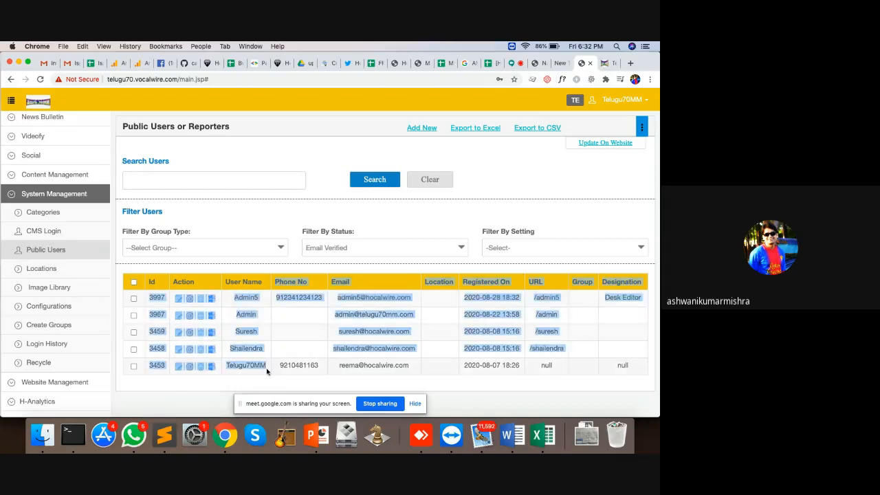
left_click(267, 371)
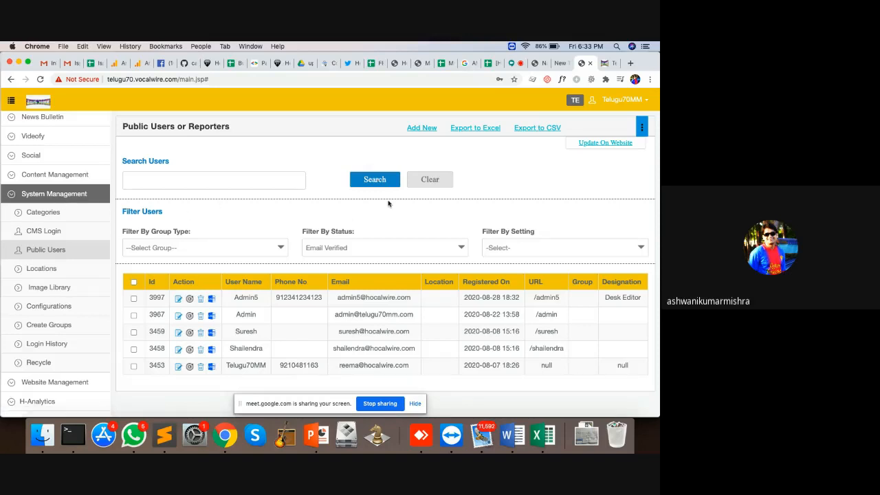
left_click(43, 287)
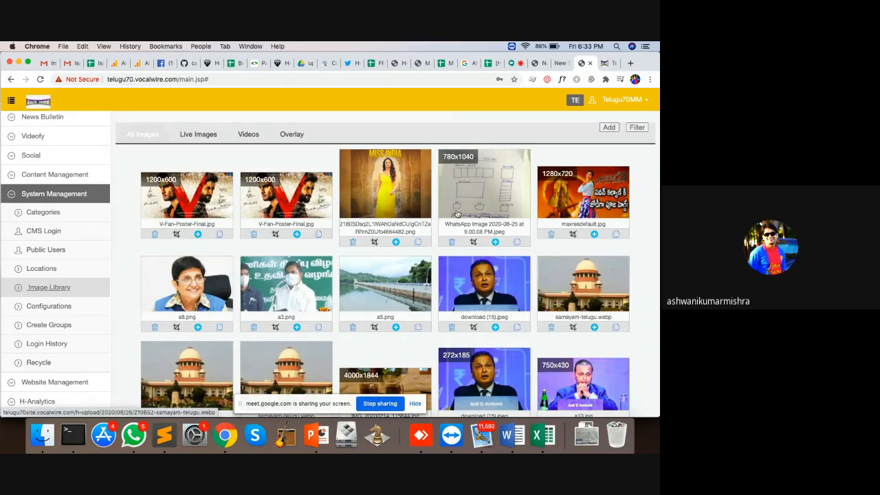
Load more images into the Image Library, then go to Partner Configurations
scroll(427, 200, "down", 5)
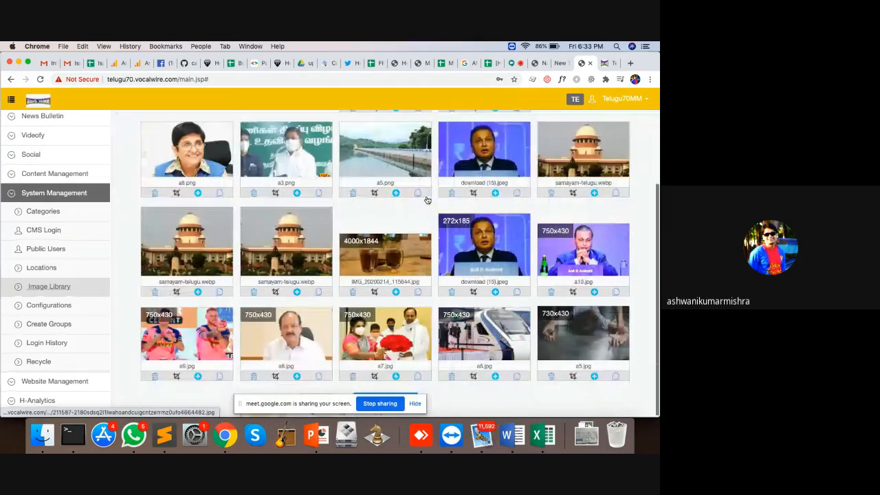
left_click(415, 403)
left_click(377, 398)
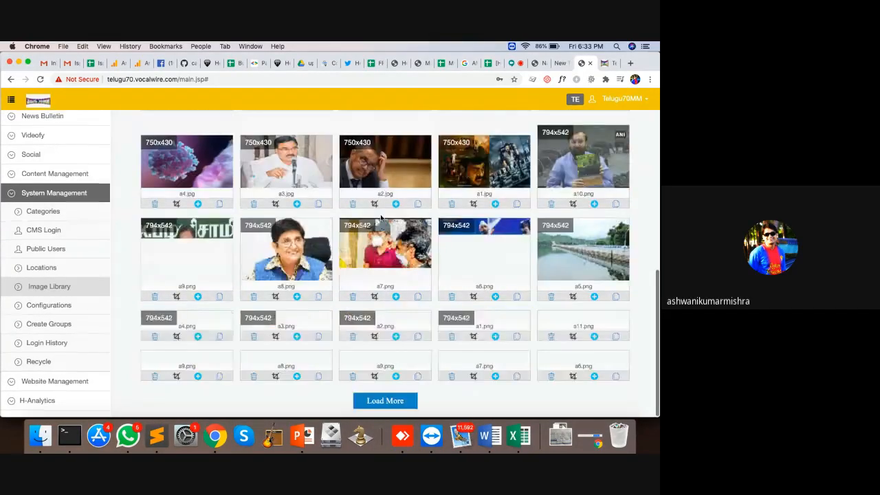
scroll(381, 218, "up", 15)
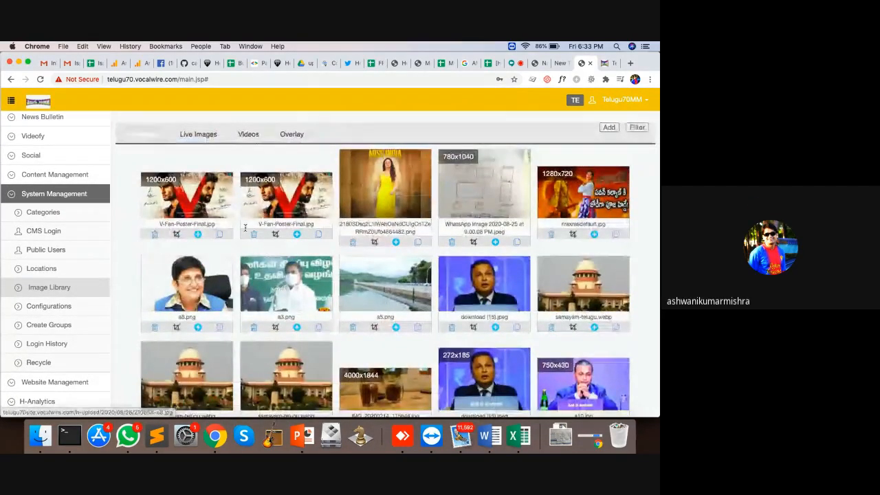
left_click(48, 306)
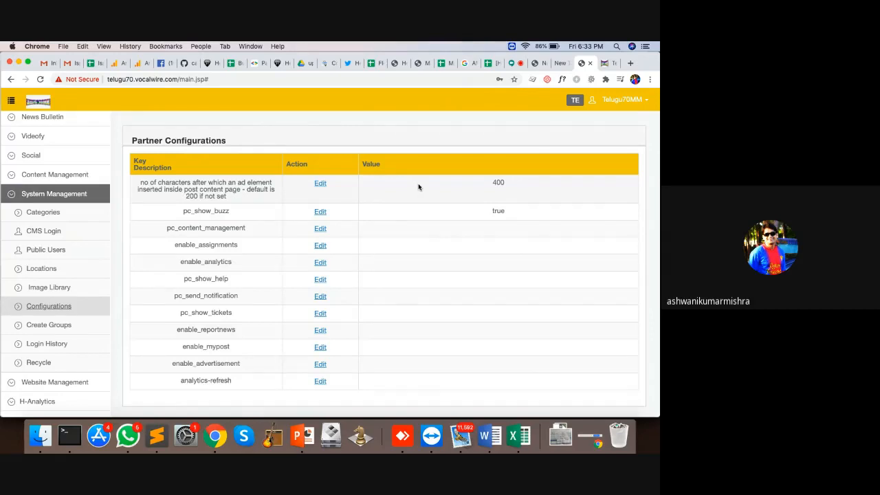
Leave Partner Configurations for the Login History page
left_click(45, 345)
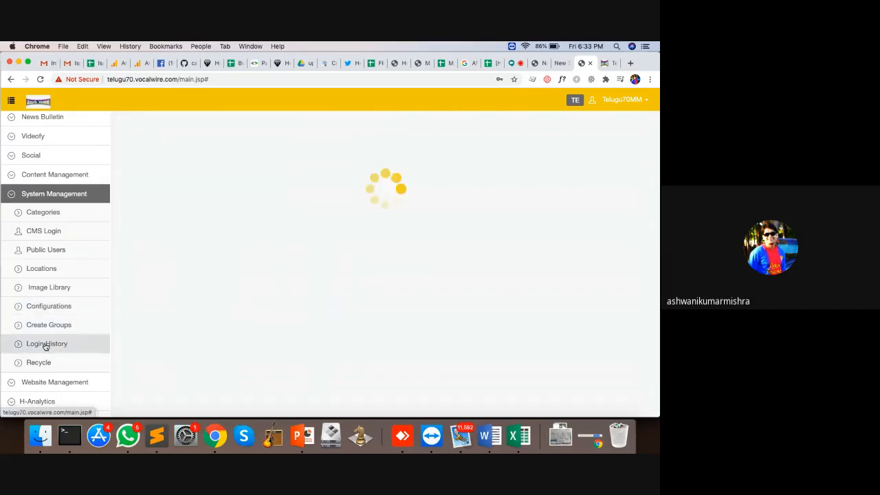
Filter Login History by CMS Login, try Reporter Login, then return to CMS Login
left_click(478, 124)
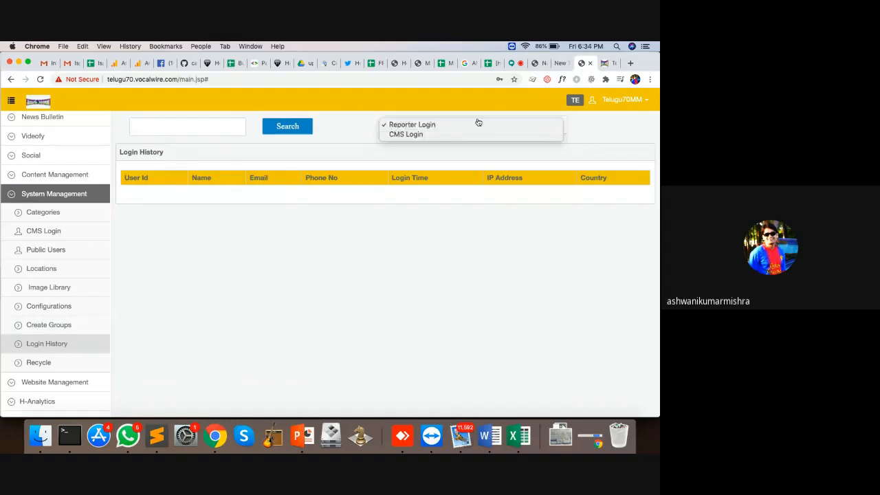
left_click(454, 133)
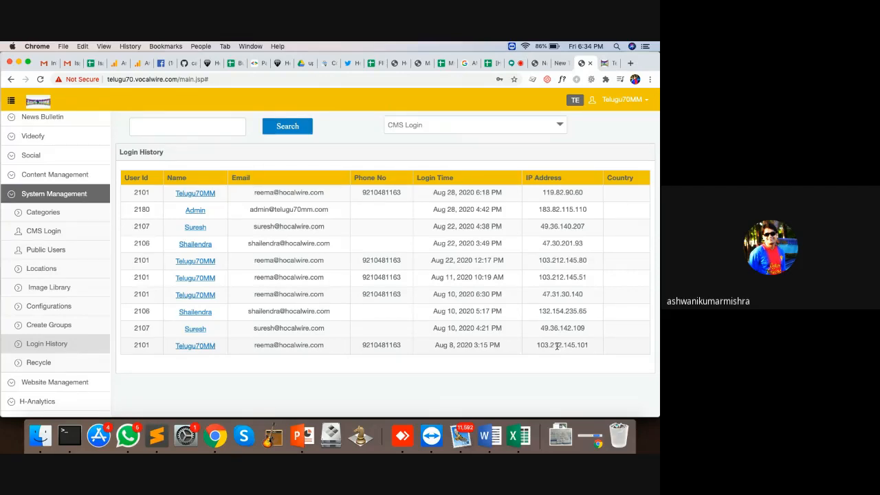
left_click(468, 124)
left_click(465, 131)
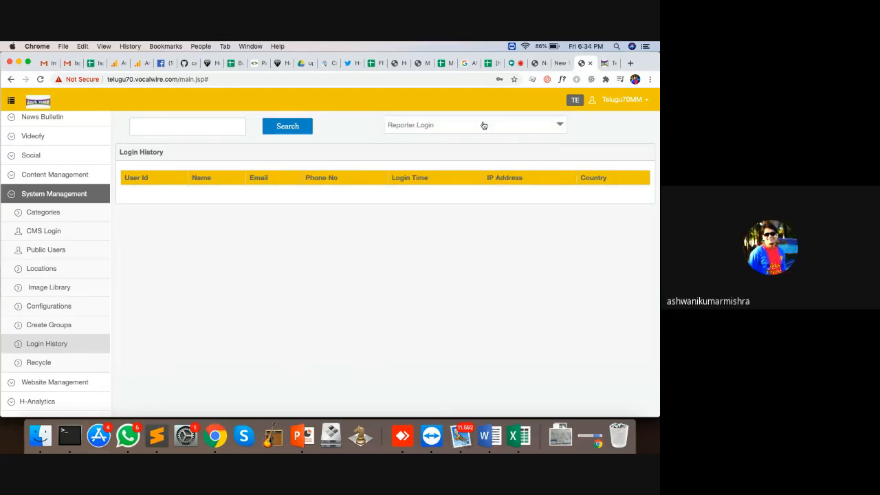
left_click(481, 127)
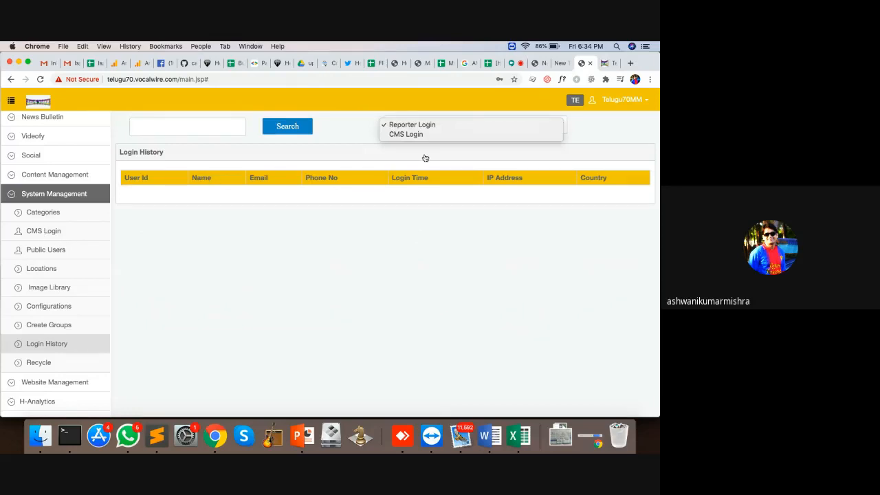
left_click(418, 134)
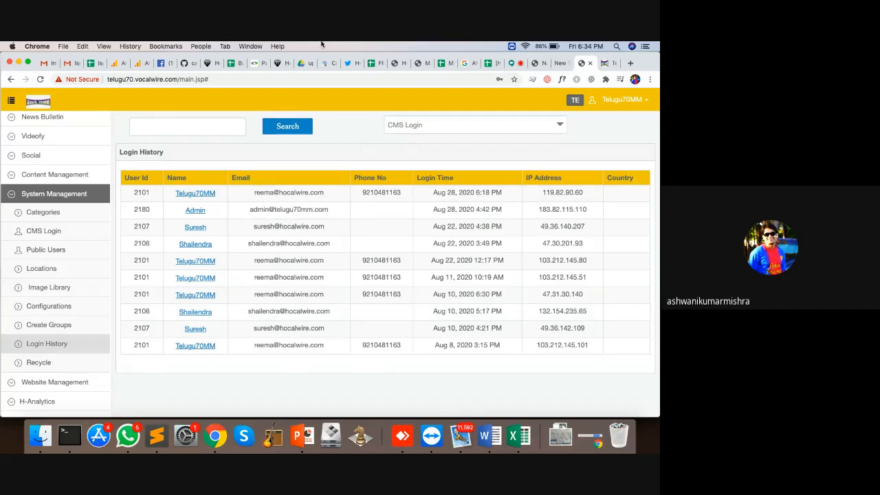
Check the Recycle bin, then preview story 571172 from All News
left_click(38, 363)
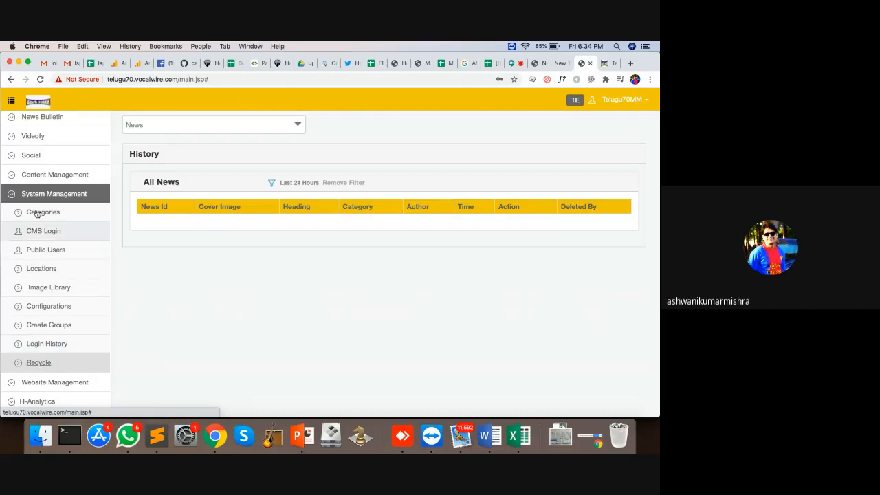
scroll(48, 200, "up", 3)
left_click(43, 179)
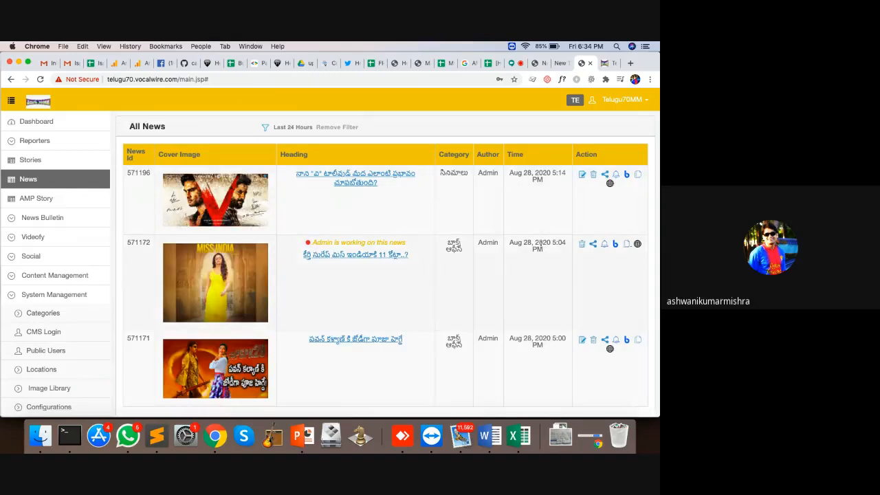
left_click(637, 243)
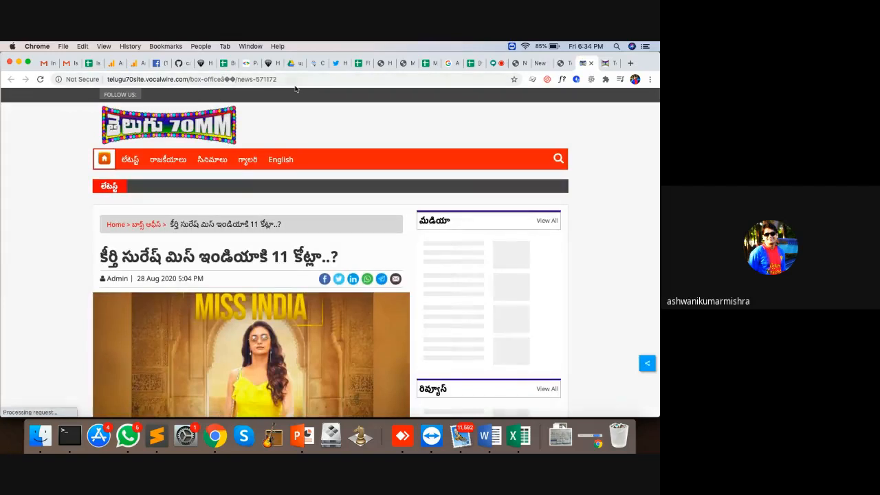
left_click(594, 63)
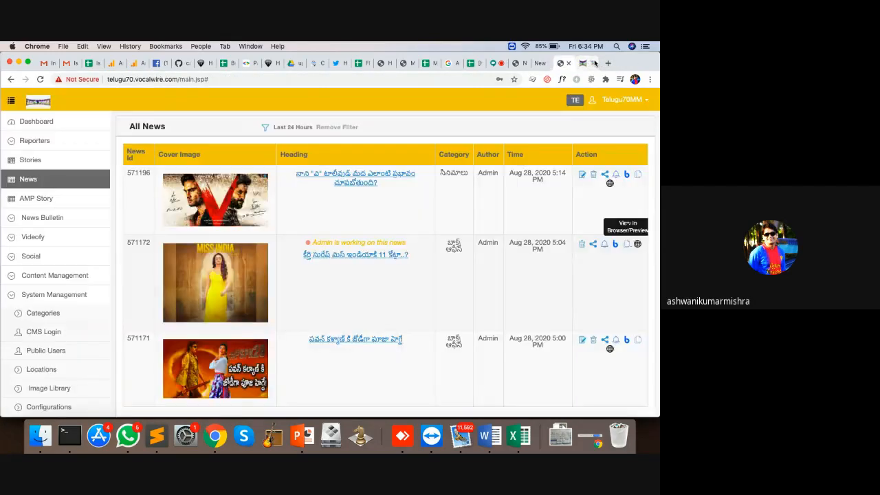
Delete story 571172 and open story 571171 on the live site
left_click(581, 244)
left_click(451, 163)
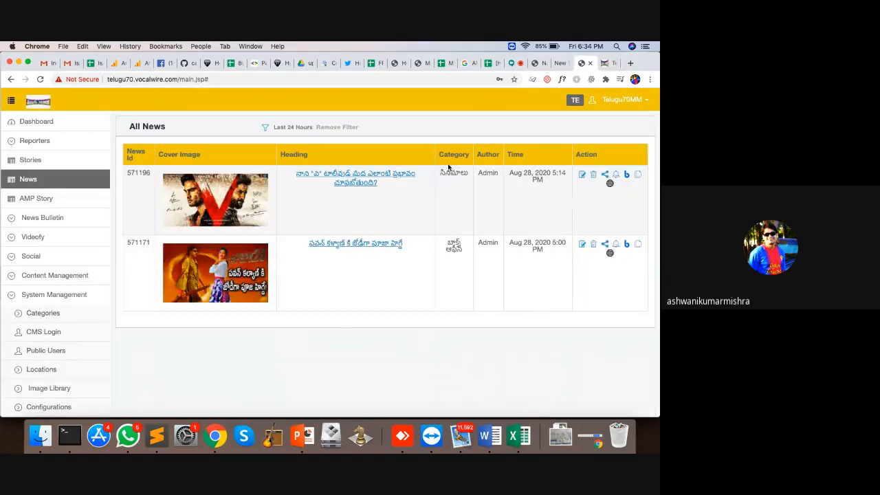
left_click(610, 252)
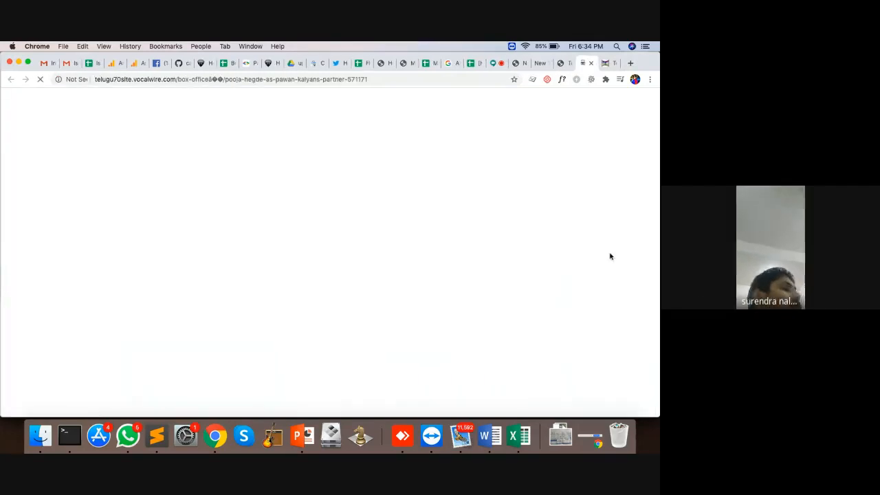
Reload the live article 571171 page several times
left_click(260, 79)
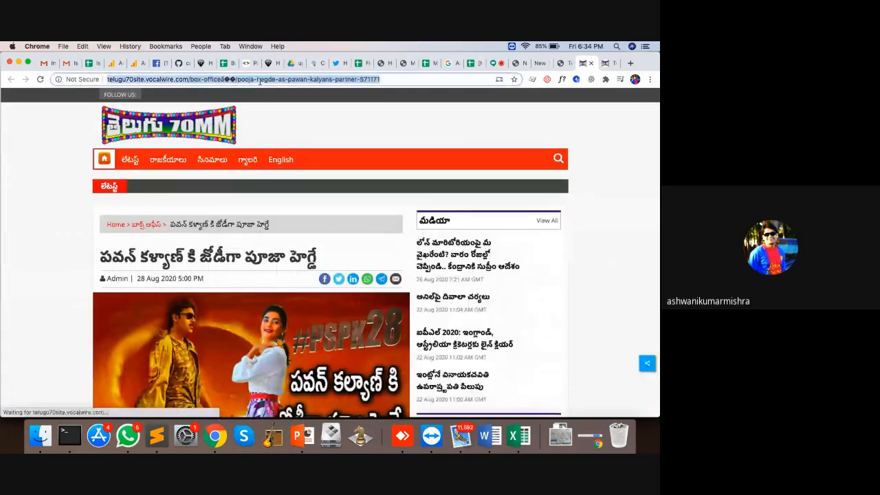
key("Return")
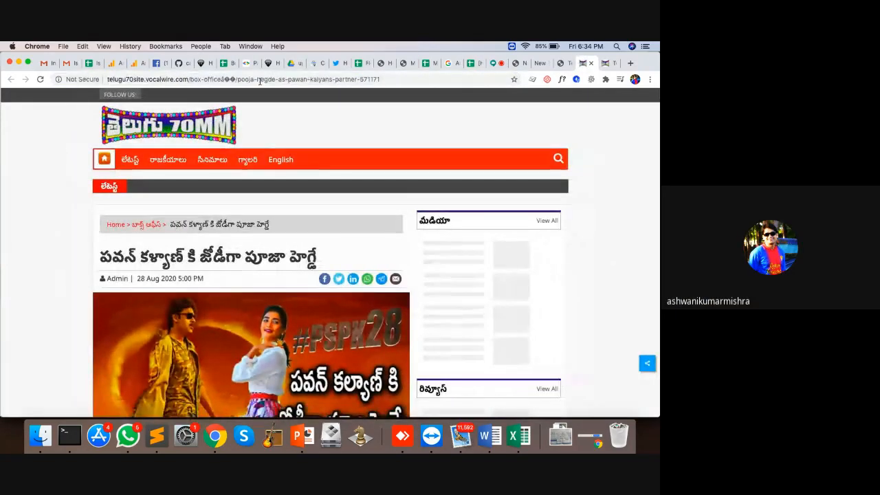
left_click(228, 80)
key("Return")
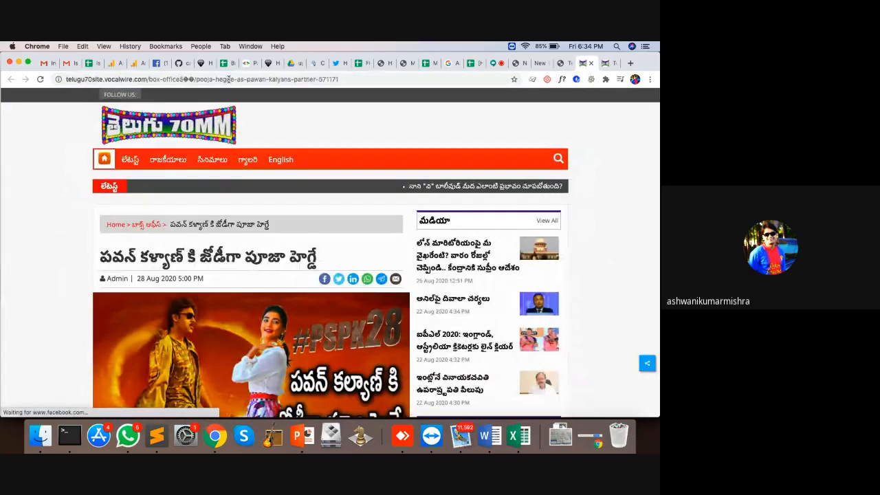
left_click(228, 79)
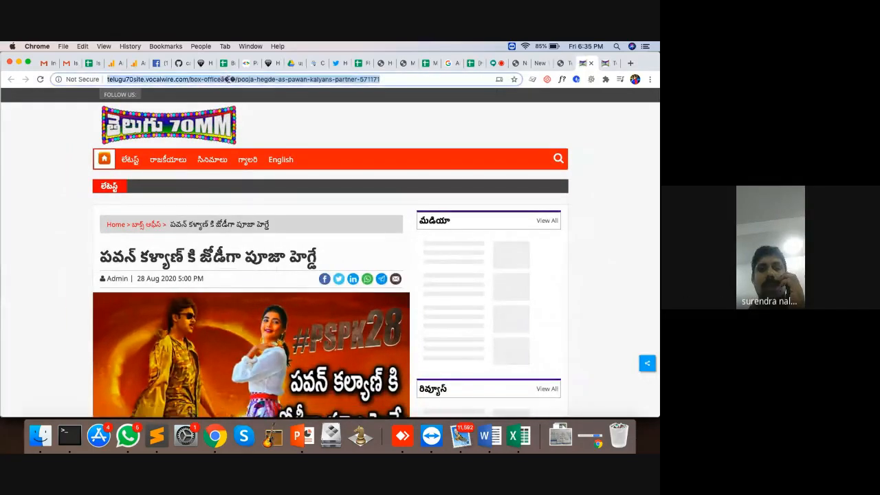
key("Return")
left_click(228, 79)
key("Return")
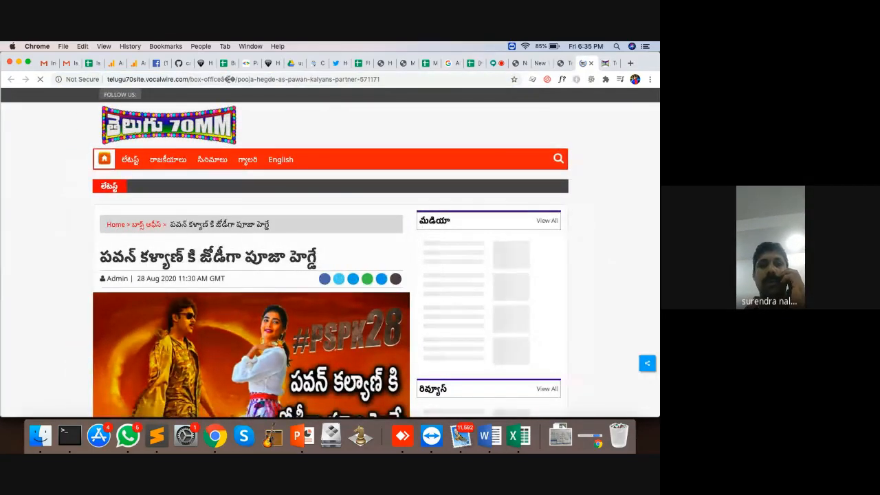
Clear the site's partner cache via the address bar, then reload the article
left_click_drag(191, 79, 382, 80)
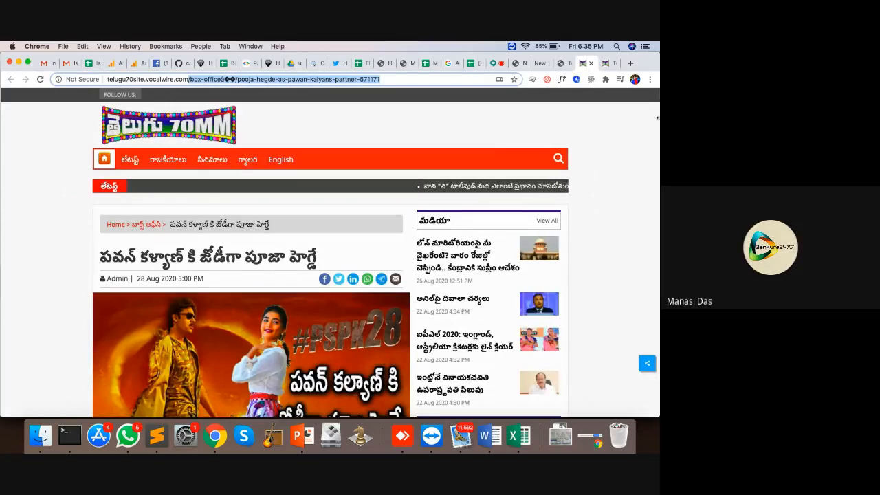
key("BackSpace")
type("/x")
key("Return")
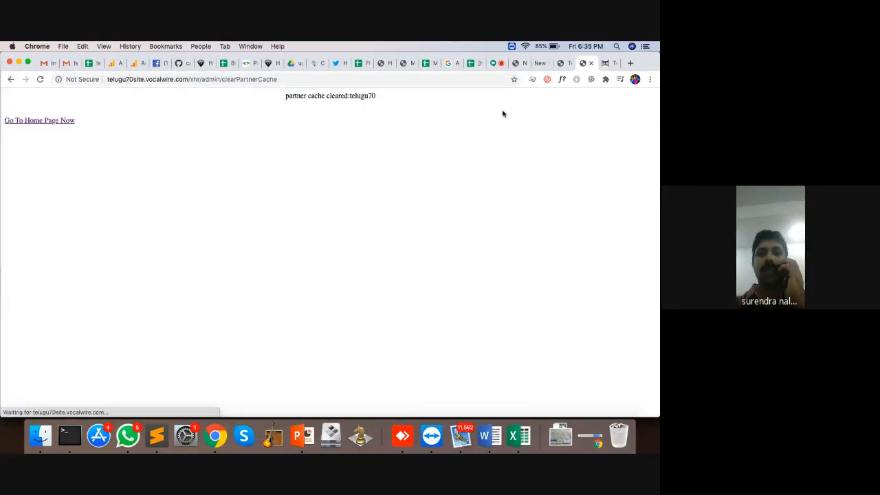
left_click_drag(185, 79, 278, 79)
type("/box-officeâ��/pooja-hegde-as-pawan-kalyans-partner-571171")
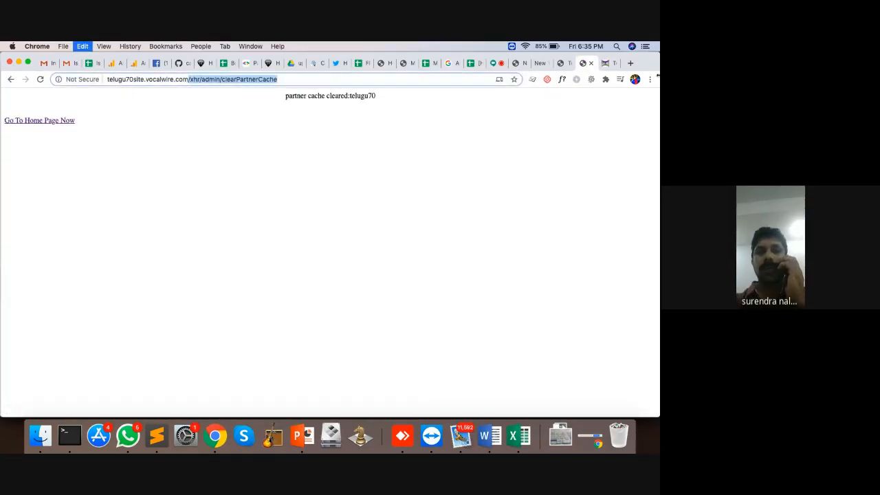
key("Return")
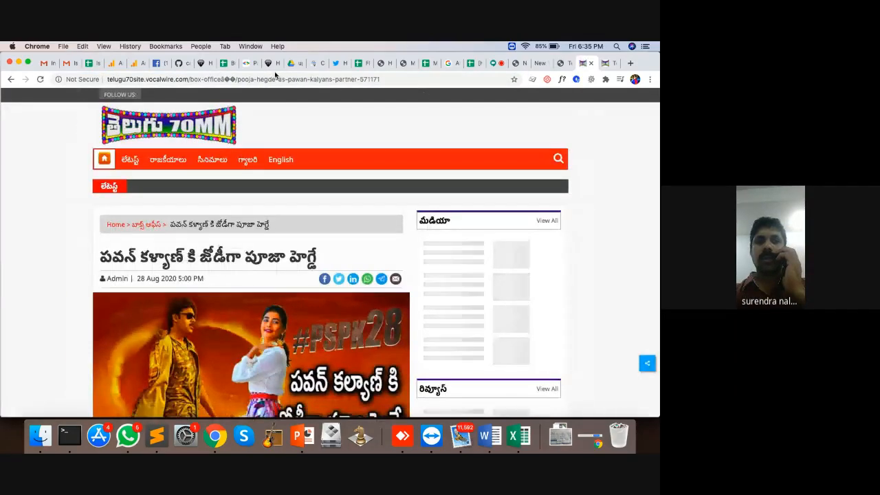
Re-preview 571171 from All News, check the homepage, then close both site tabs
left_click(569, 63)
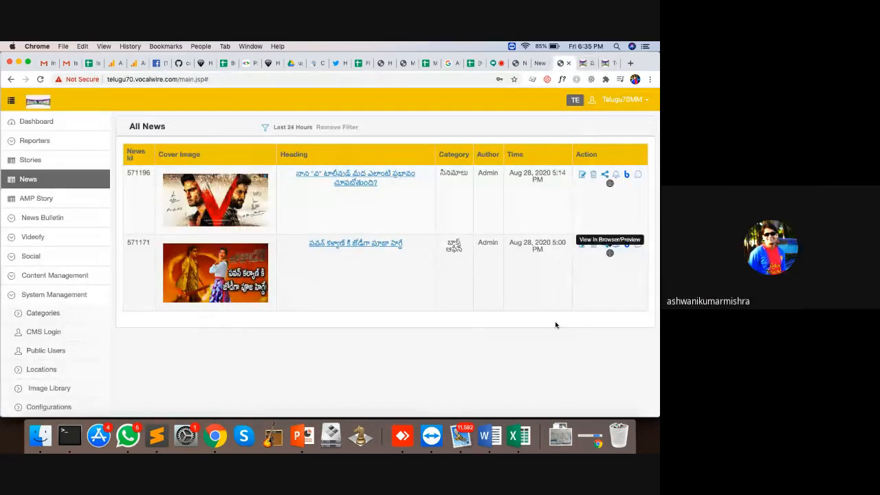
left_click(611, 254)
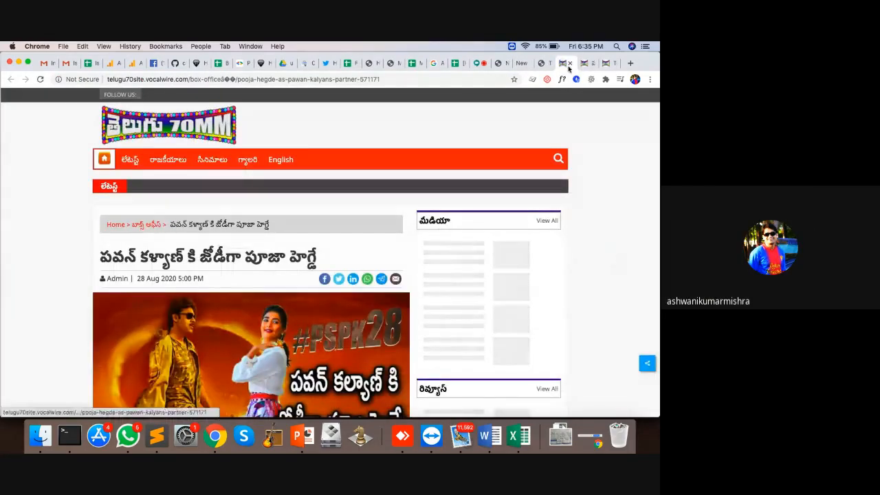
left_click(569, 63)
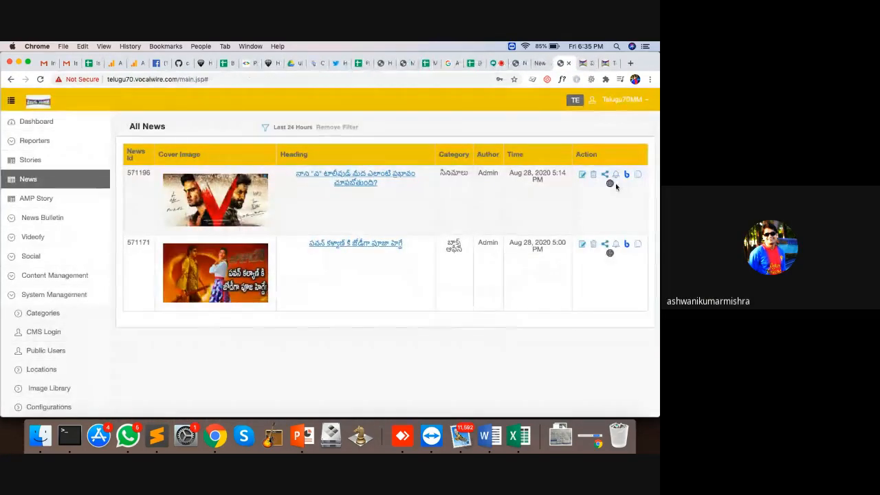
left_click(583, 63)
left_click(607, 64)
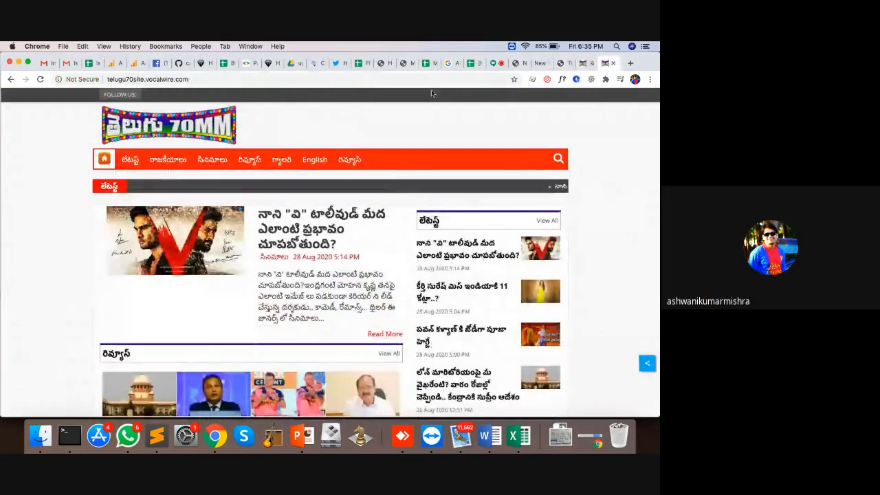
left_click(613, 63)
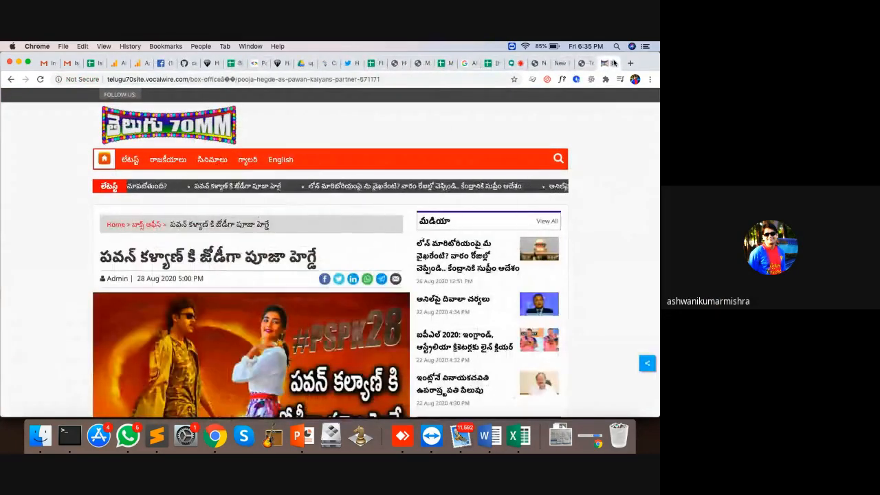
left_click(589, 63)
scroll(53, 326, "down", 5)
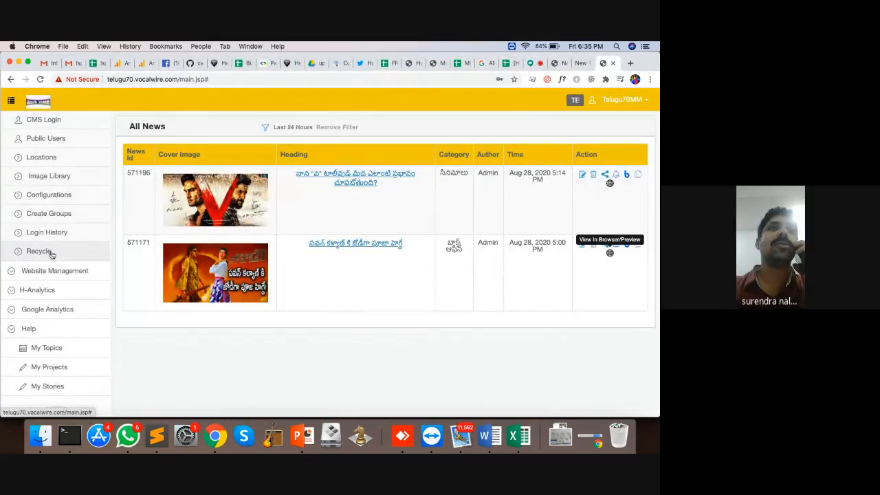
In Recycle, open deleted news 571172 and follow its public News URL
left_click(52, 253)
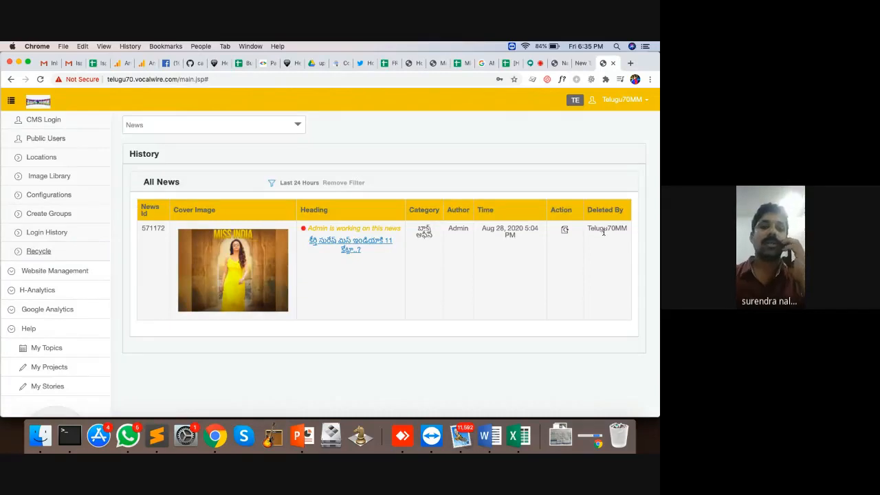
left_click(356, 242)
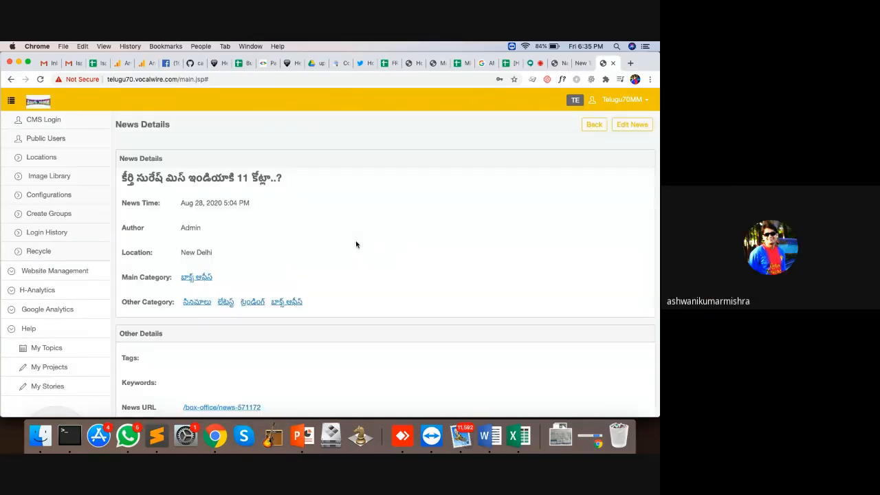
scroll(278, 321, "down", 2)
left_click(234, 355)
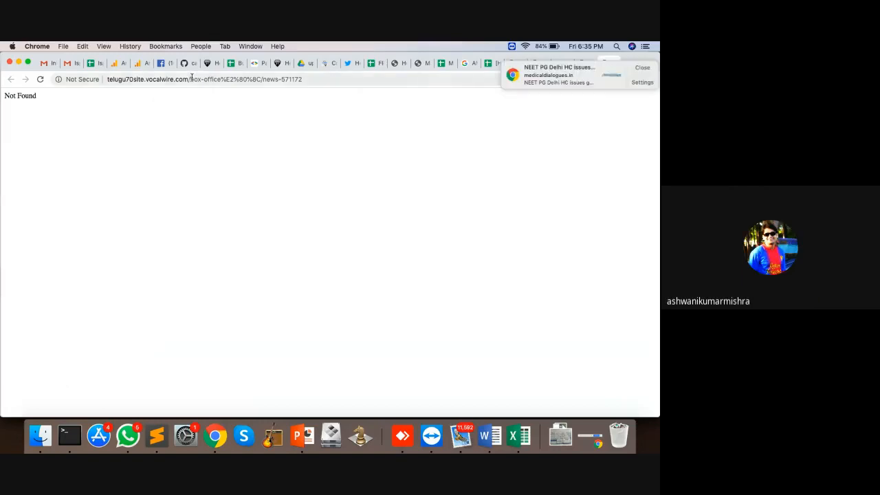
Confirm the article page shows Not Found, then return to Recycle and open the content-type dropdown
left_click(631, 67)
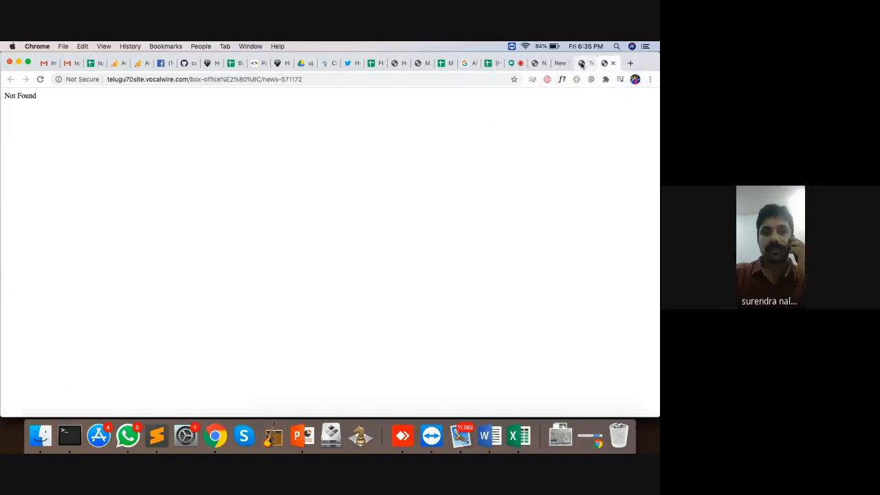
left_click(513, 64)
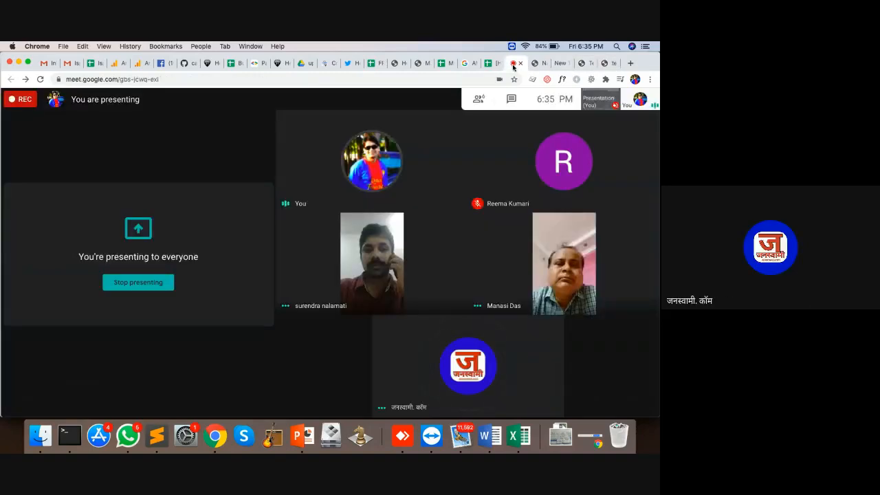
left_click(602, 63)
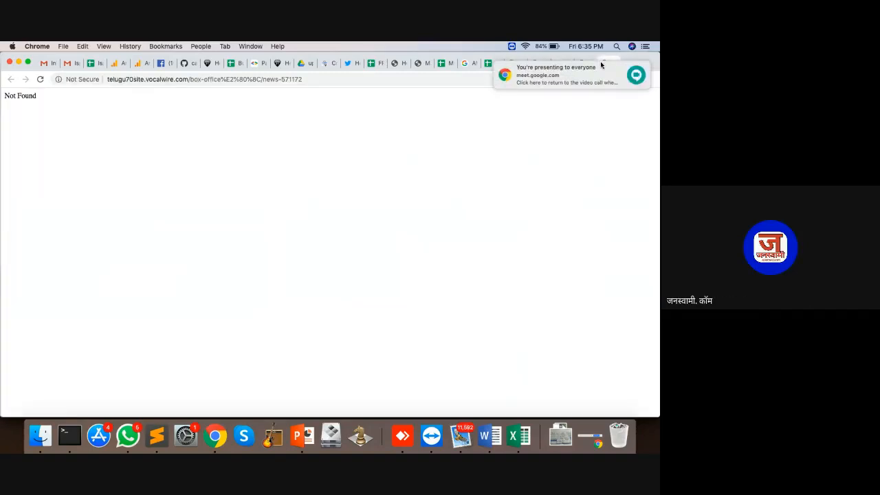
left_click(638, 67)
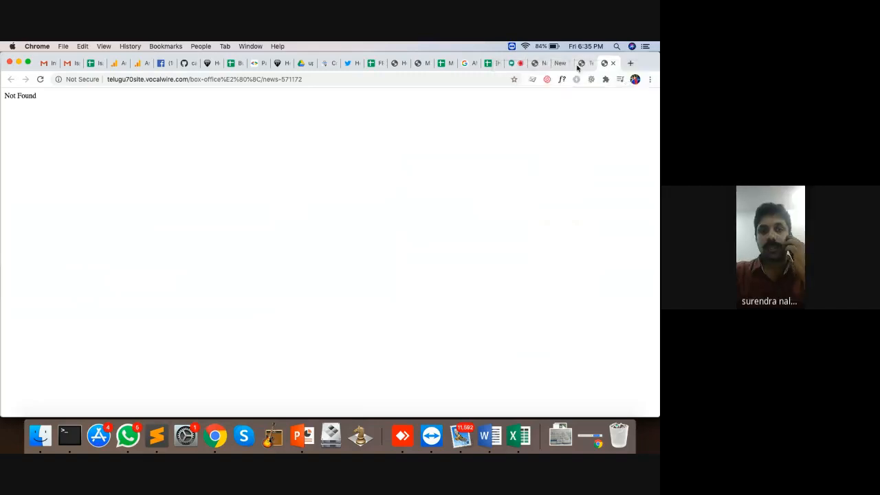
left_click(581, 63)
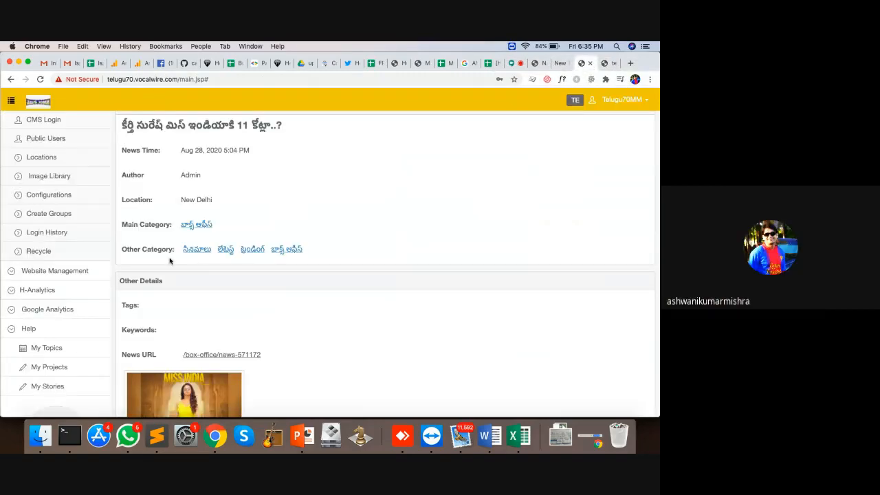
left_click(39, 251)
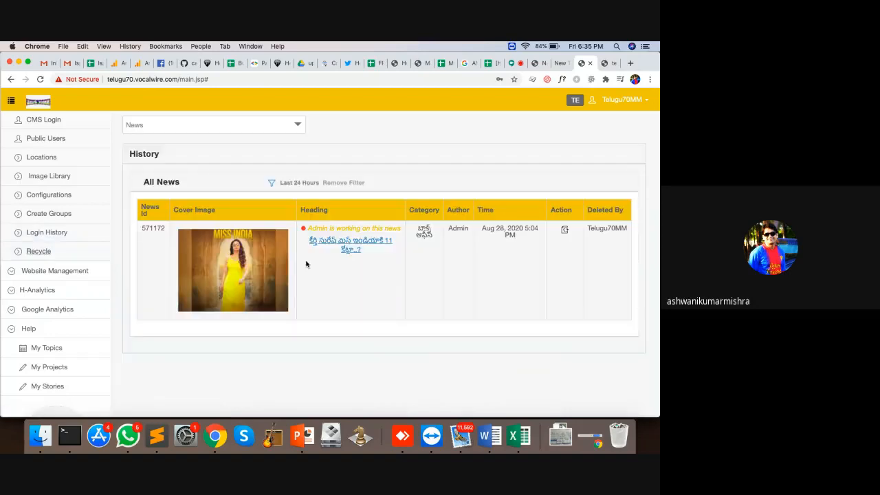
left_click(234, 129)
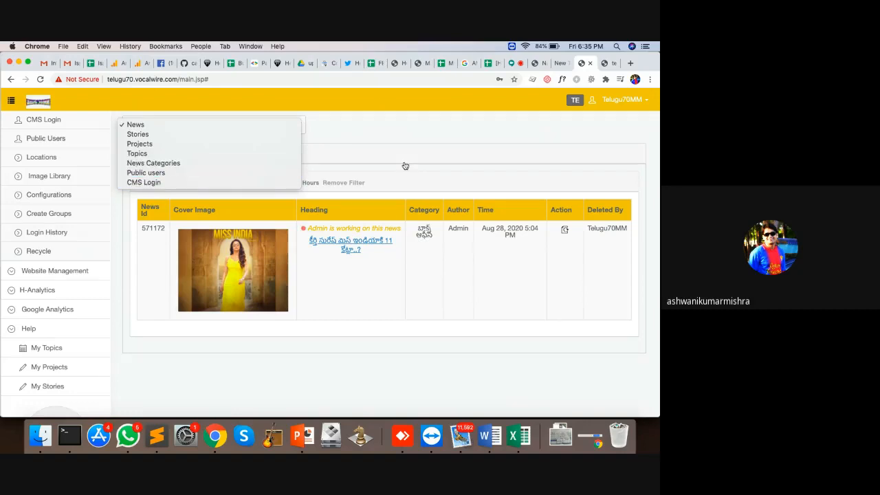
Keep the recycle bin on News and restore deleted news 571172, confirming with OK
left_click(391, 140)
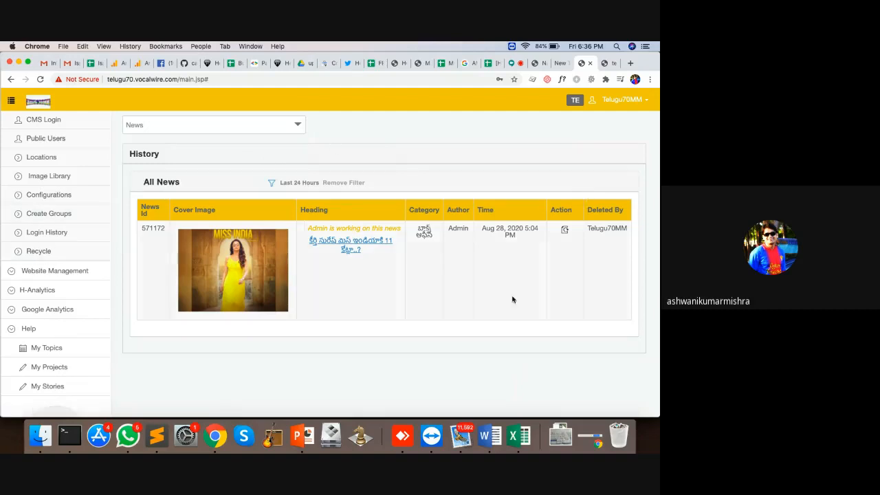
left_click(565, 230)
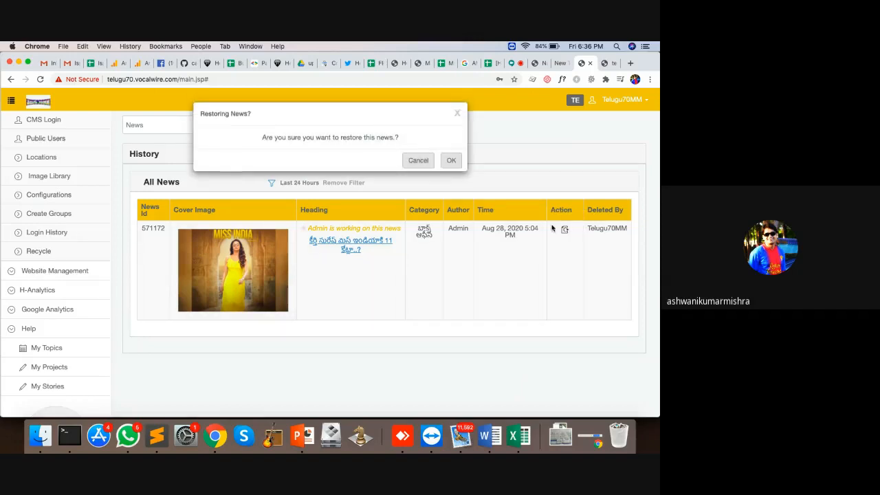
left_click(451, 159)
Reload the article URL to verify story 571172 loads again, then return to the CMS
left_click(608, 65)
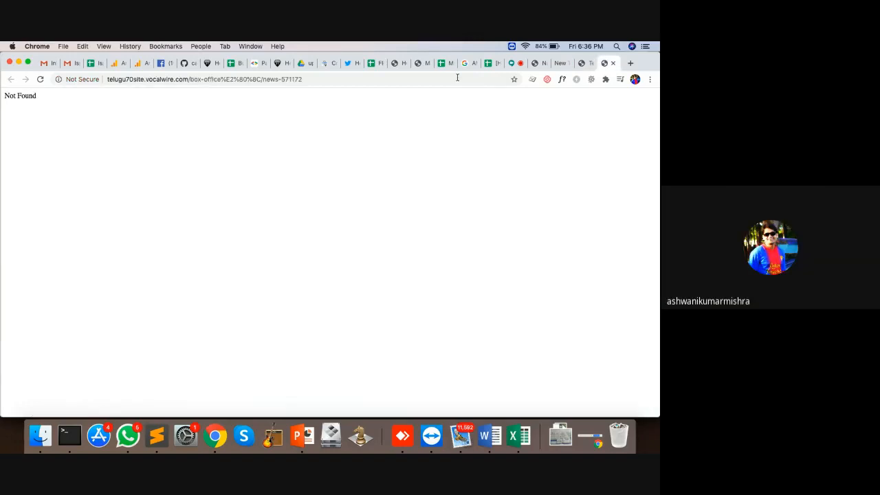
left_click(391, 81)
key("Return")
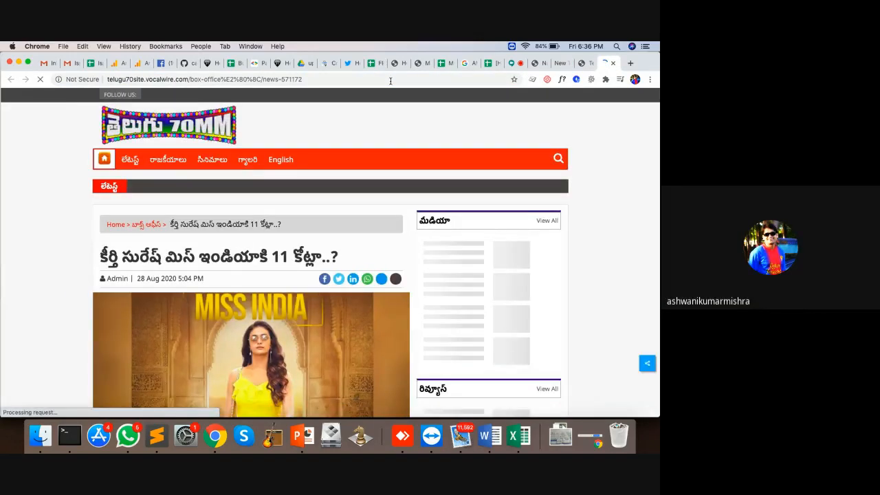
left_click(584, 63)
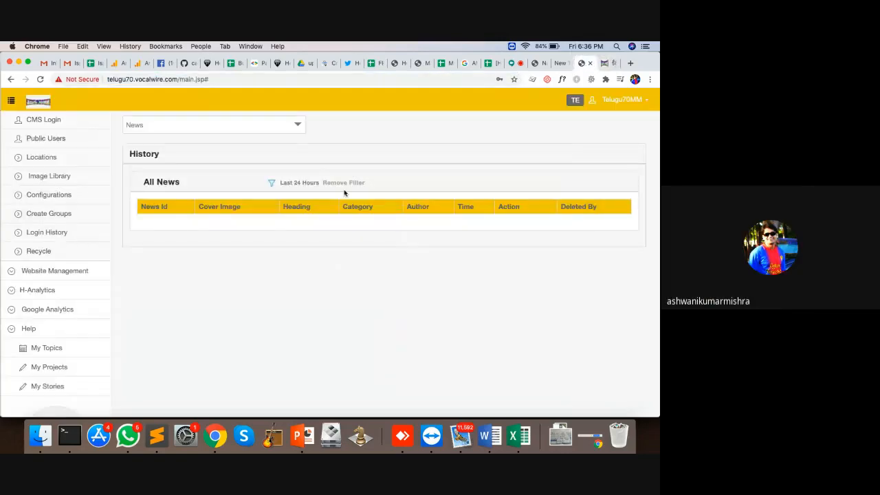
Open All News and check that restored story 571172 is listed among three articles
scroll(98, 184, "up", 5)
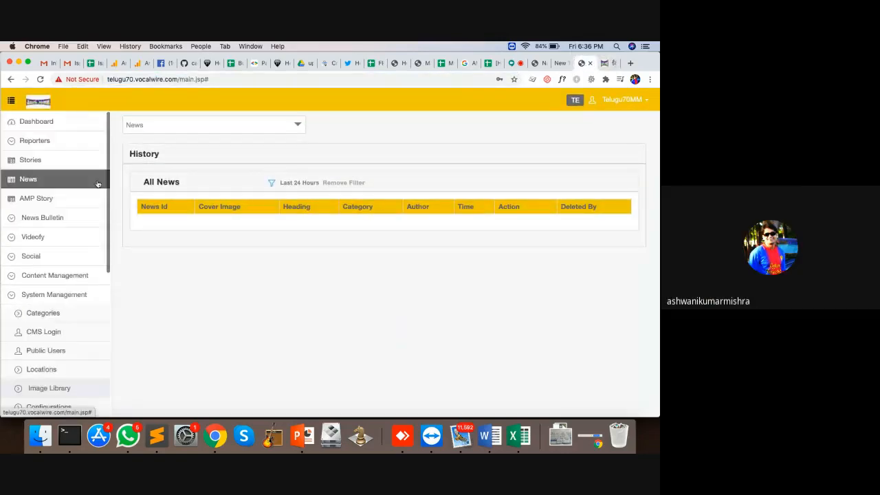
left_click(30, 179)
scroll(39, 263, "down", 5)
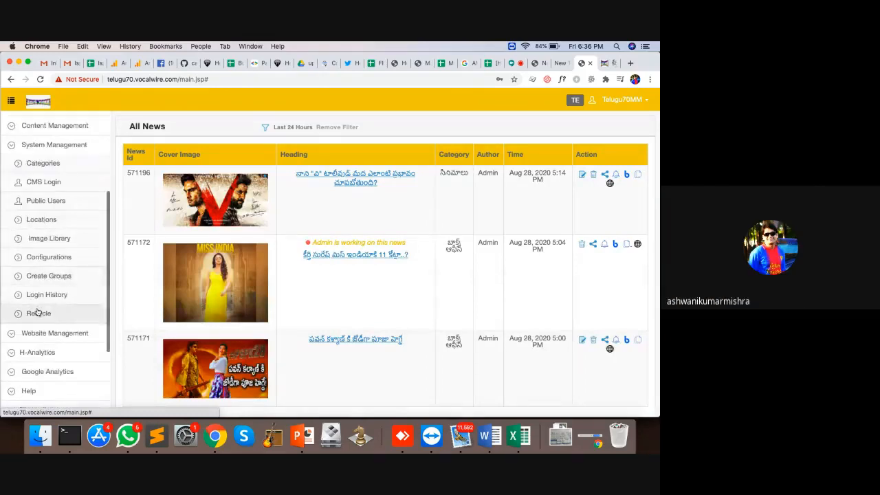
scroll(43, 228, "up", 5)
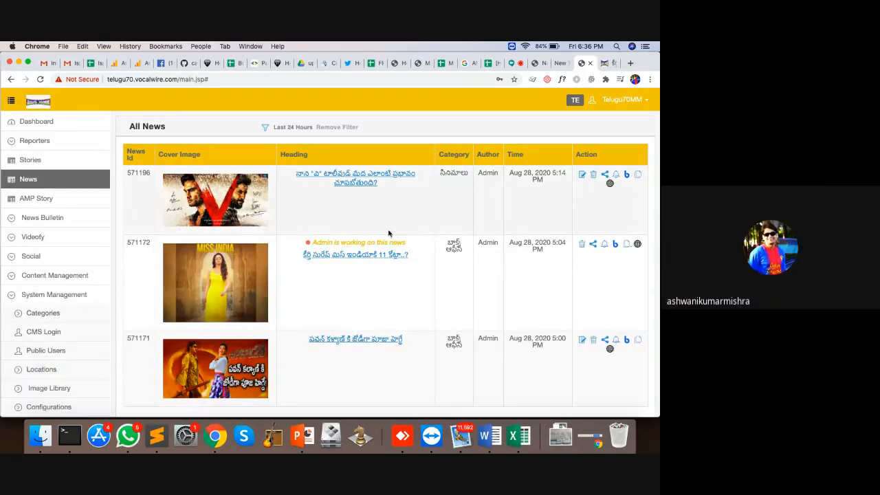
scroll(389, 231, "down", 2)
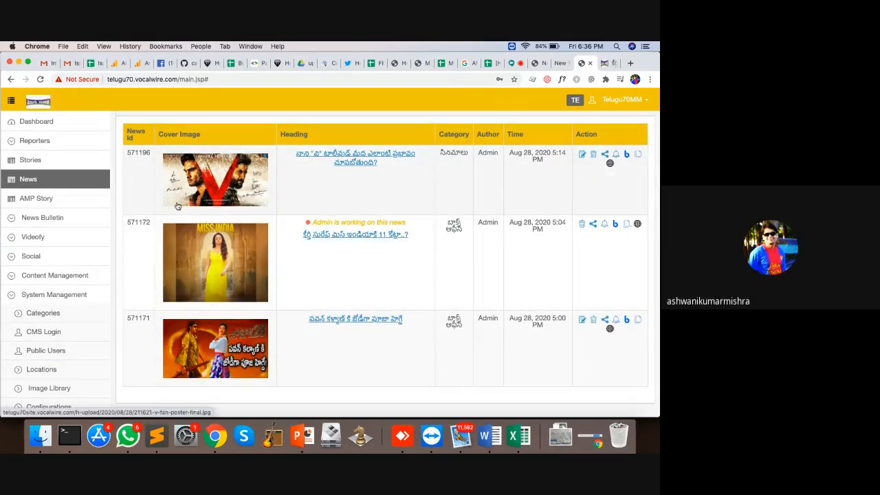
scroll(50, 194, "up", 2)
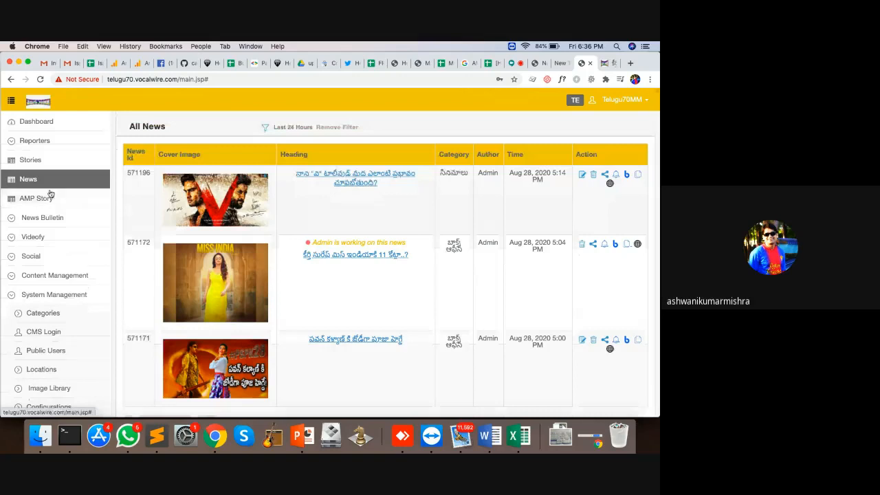
Collapse System Management, expand Content Management and open Promoted News
left_click(15, 296)
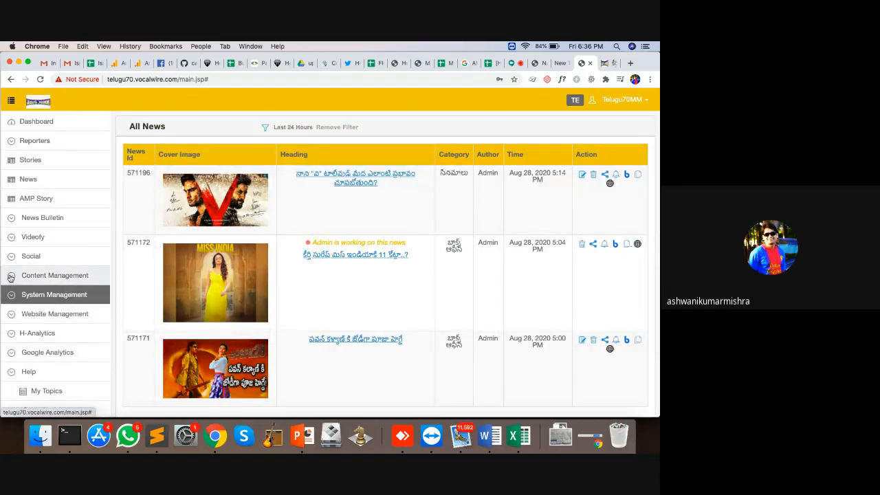
left_click(11, 278)
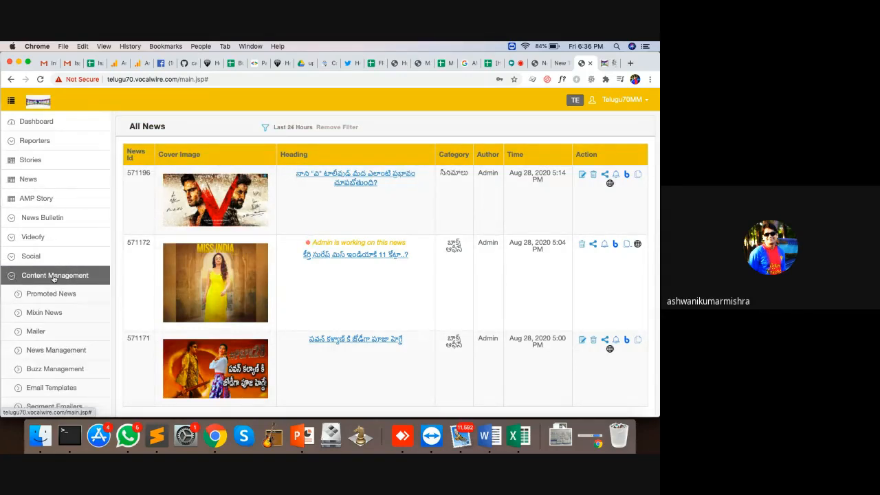
scroll(54, 278, "down", 2)
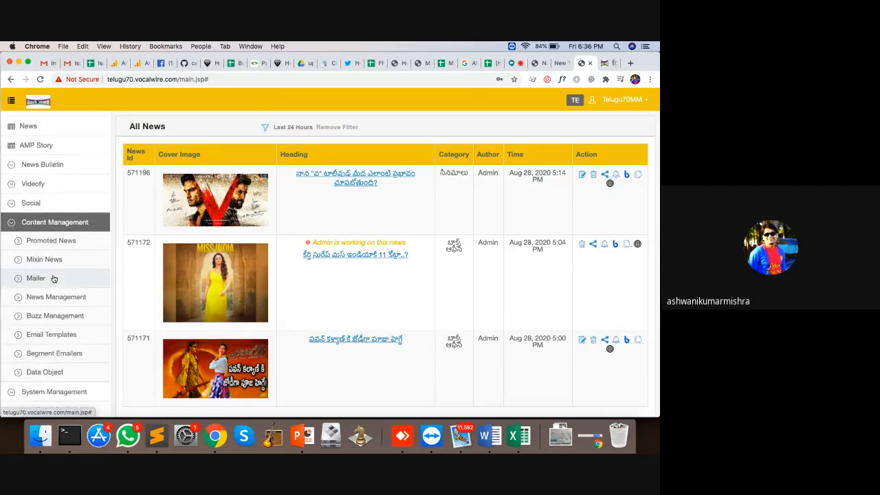
left_click(52, 242)
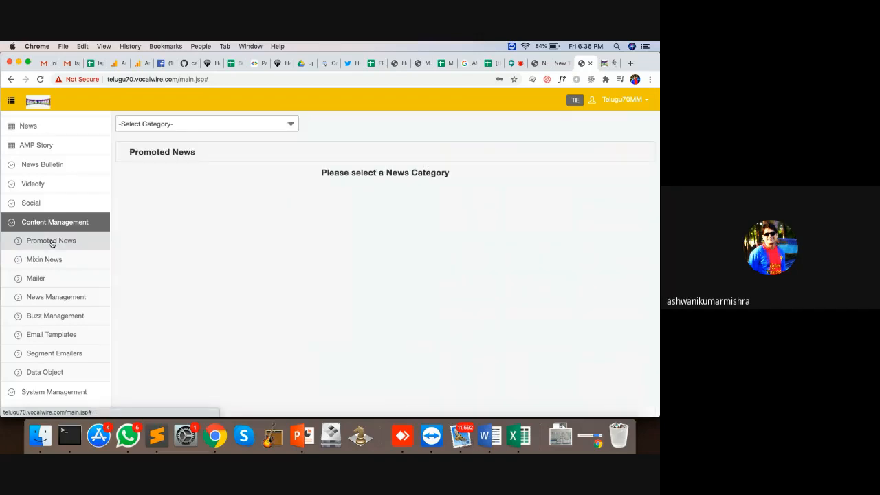
Browse the Telugu70MM website's home page
left_click(603, 63)
left_click(158, 120)
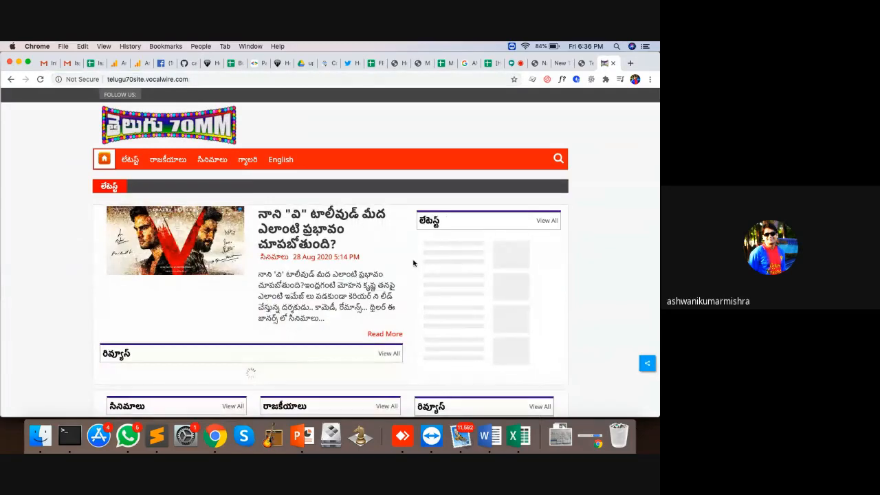
scroll(413, 262, "down", 1)
scroll(413, 263, "down", 3)
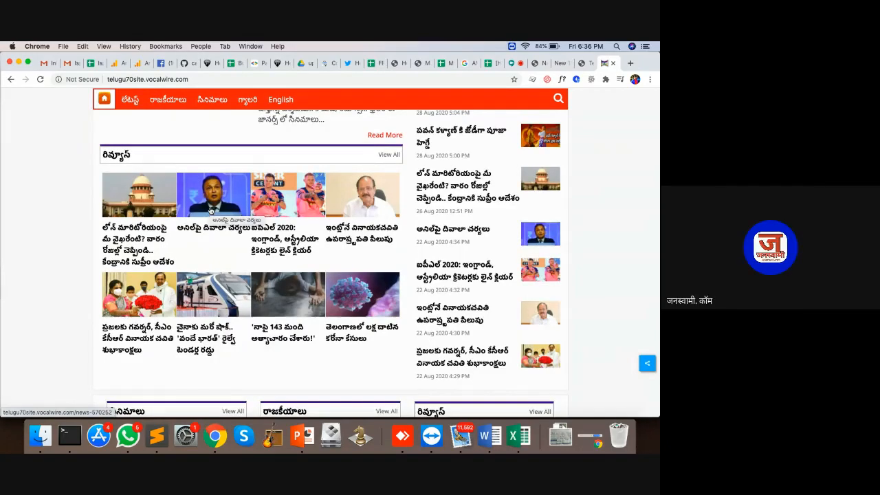
scroll(213, 220, "up", 2)
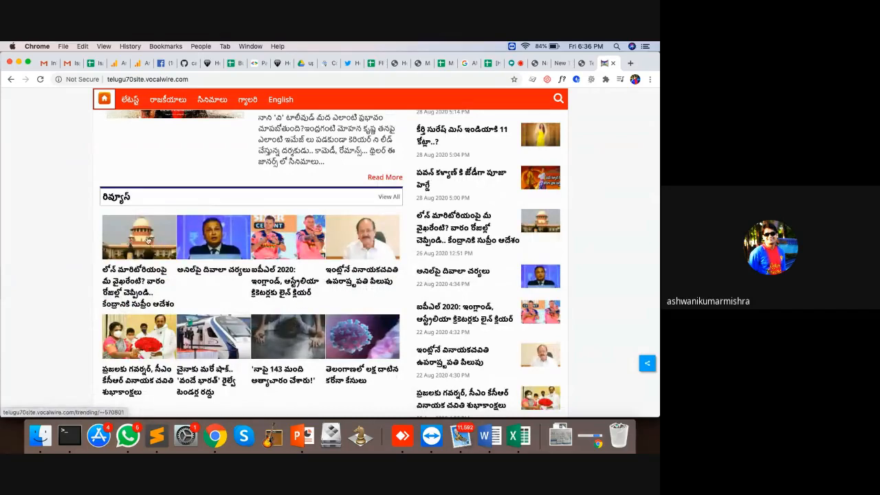
On the admin Promoted News page, open the Select Category list of news categories
left_click(584, 65)
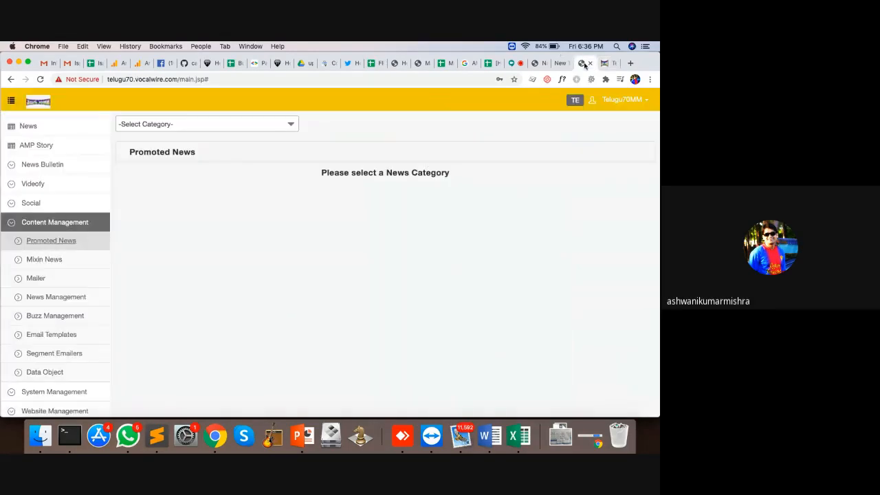
left_click(207, 125)
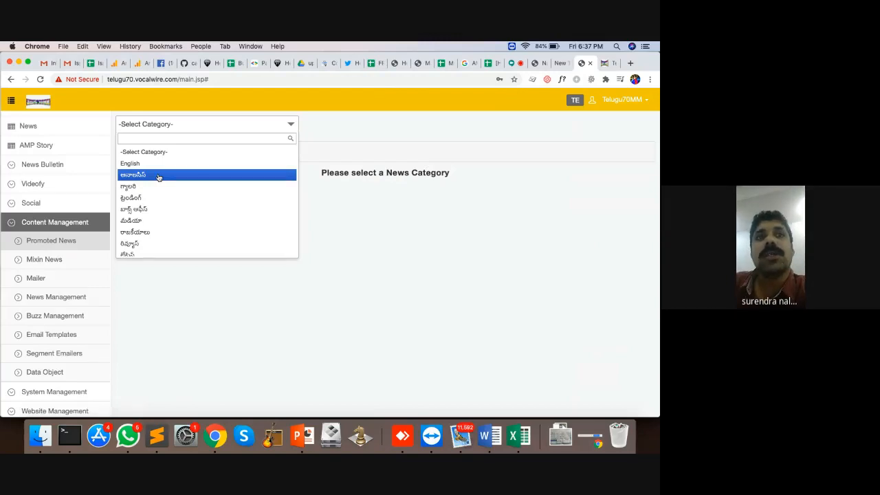
left_click(605, 62)
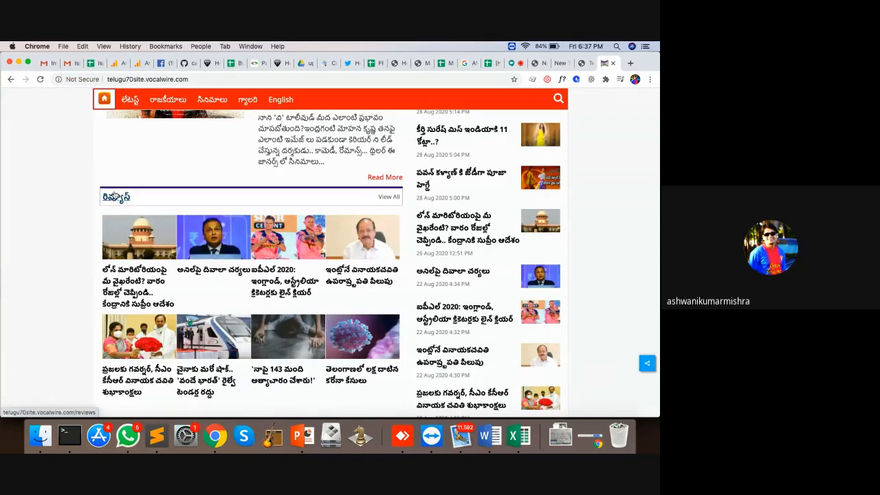
left_click(584, 66)
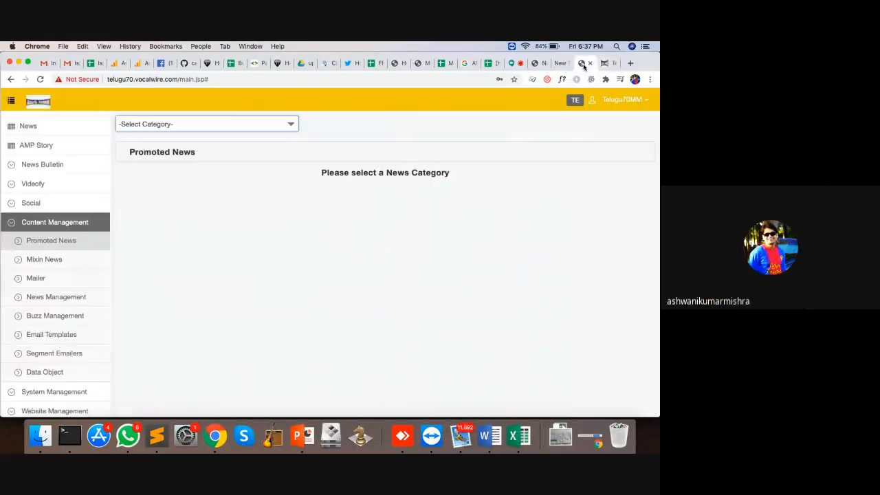
left_click(165, 125)
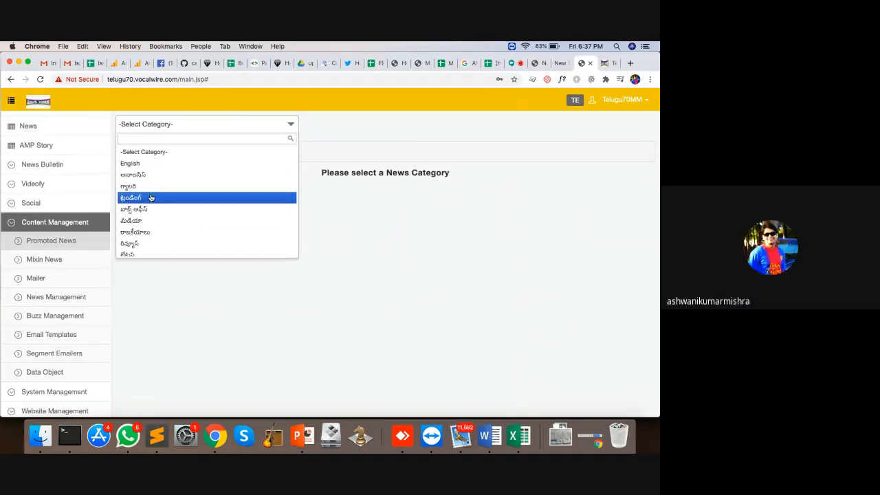
scroll(144, 251, "down", 1)
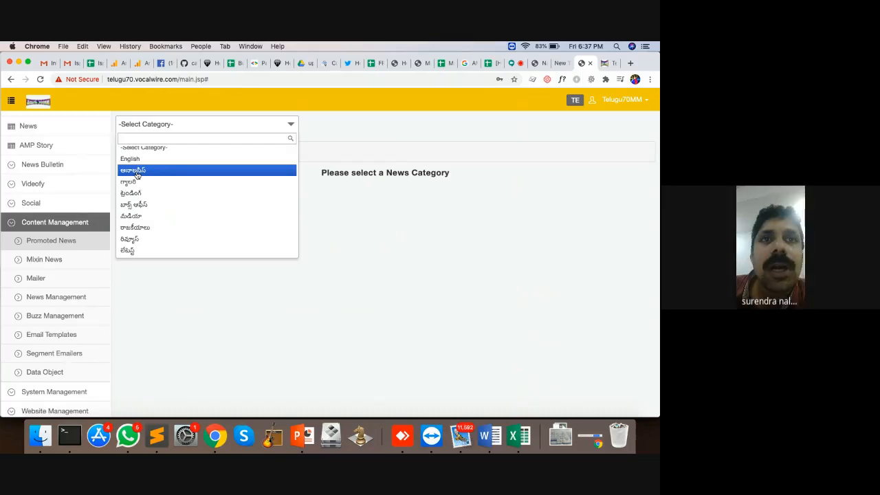
Choose the రివ్యూస్ category and promote story 570252 to priority 1
left_click(123, 241)
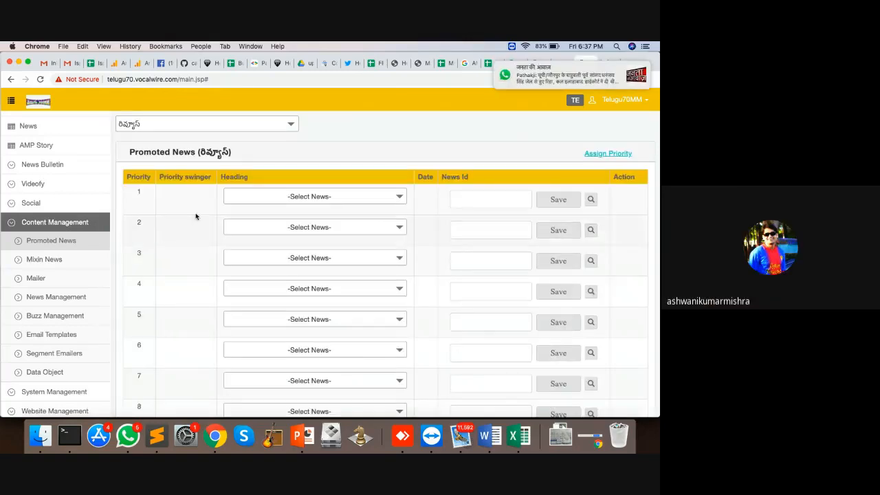
left_click(370, 196)
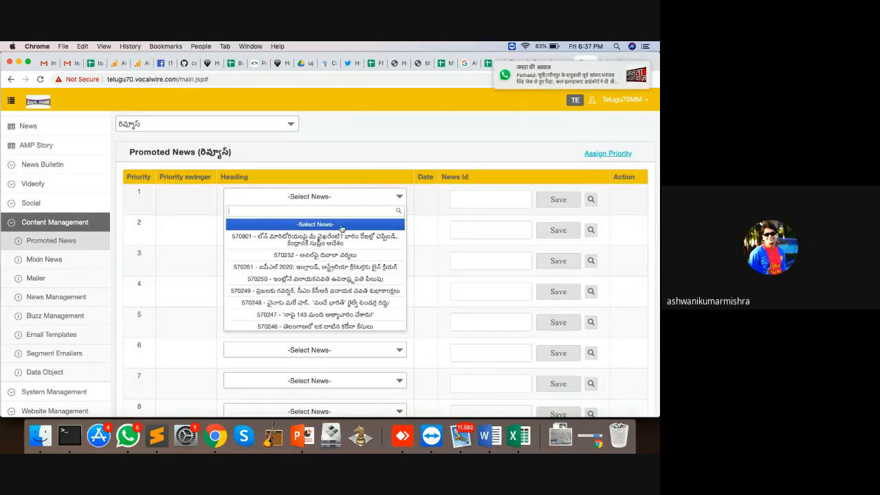
left_click(330, 255)
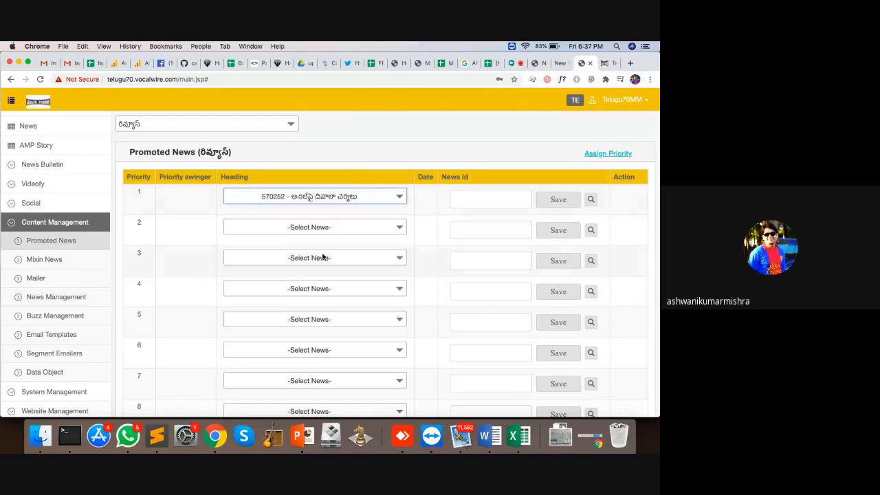
Check that 570252 appears first on the website's reviews page, then return to admin
left_click(605, 63)
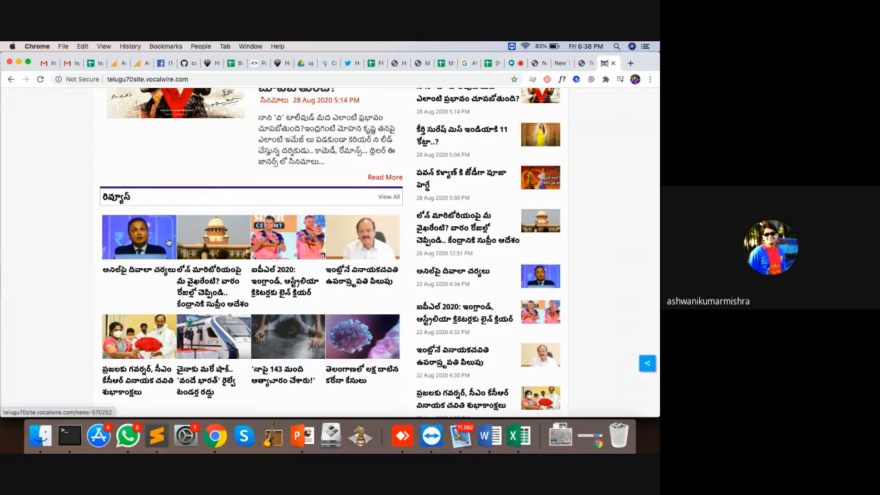
left_click(107, 198)
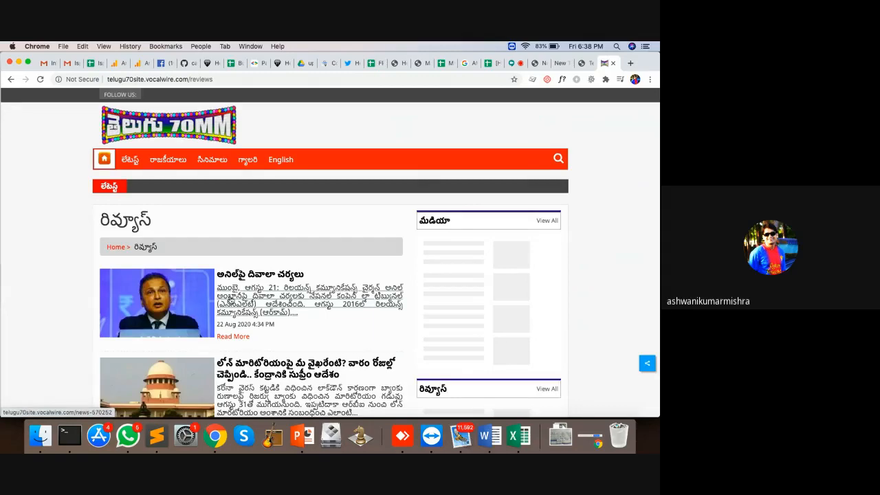
scroll(309, 299, "down", 5)
key("ctrl+shift+Tab")
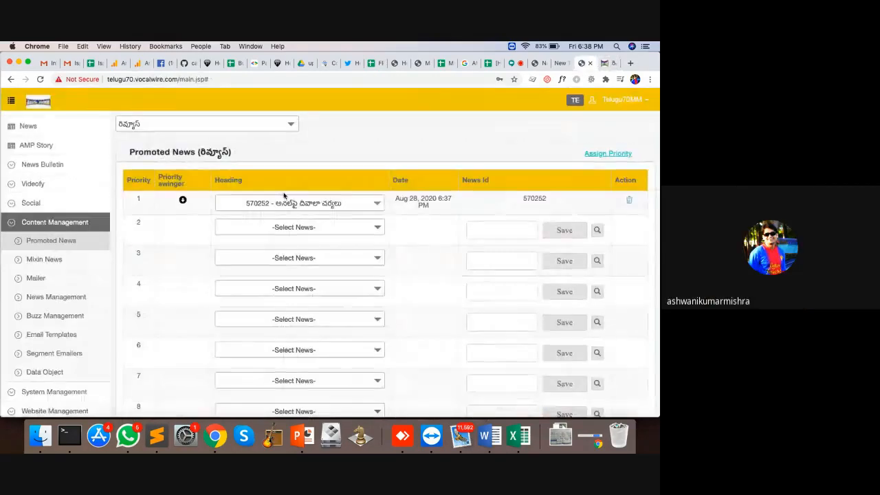
Replace the priority 1 story with 570248 and reload the reviews page to see the new order
left_click(317, 208)
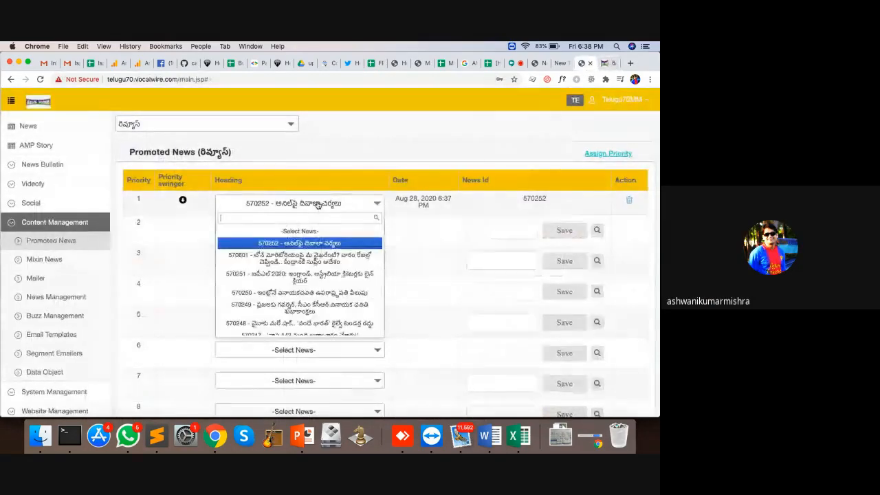
left_click(333, 324)
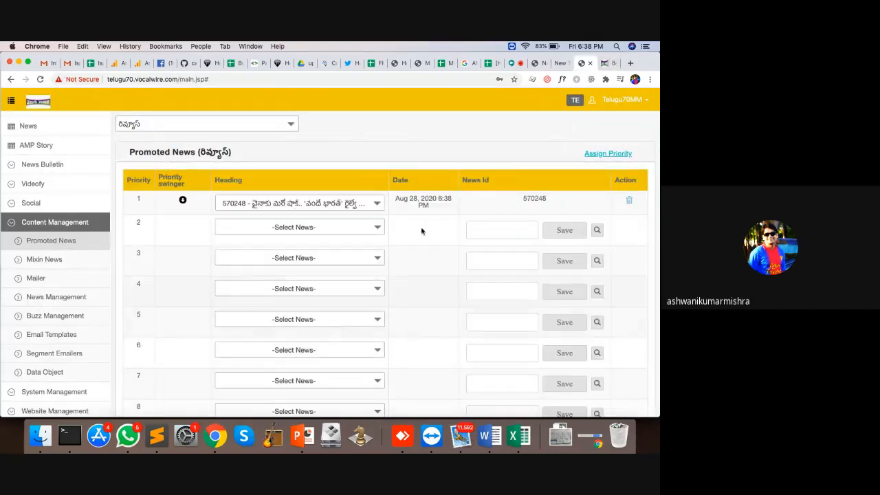
left_click(605, 63)
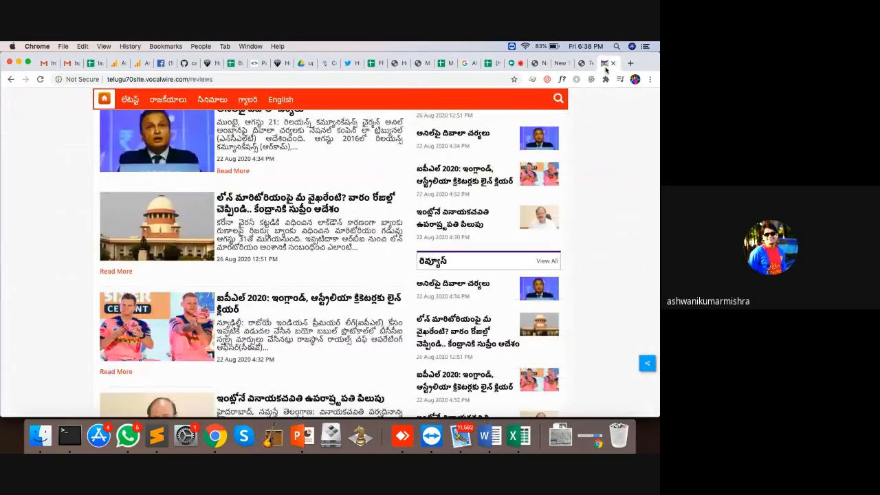
key("super+r")
scroll(365, 160, "up", 5)
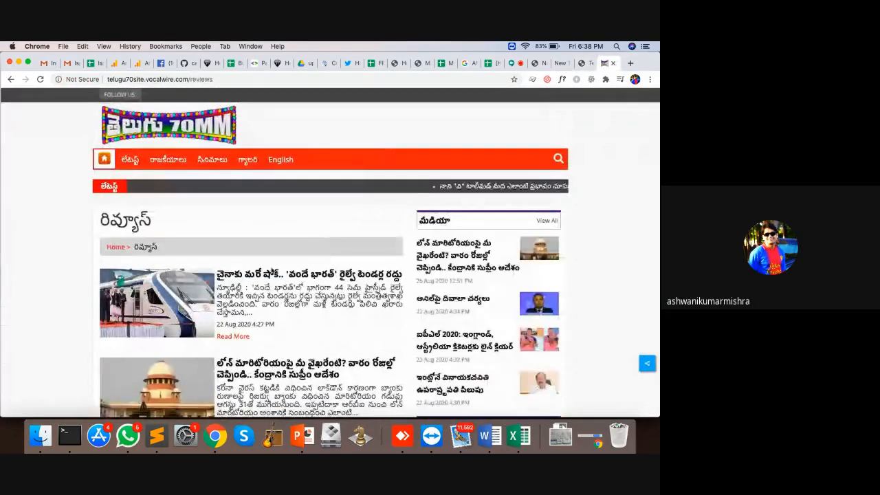
scroll(285, 326, "down", 2)
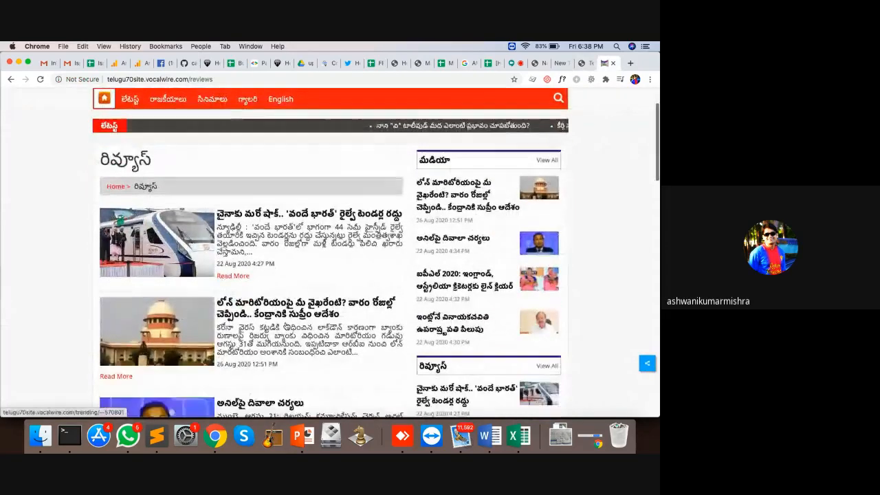
left_click(583, 63)
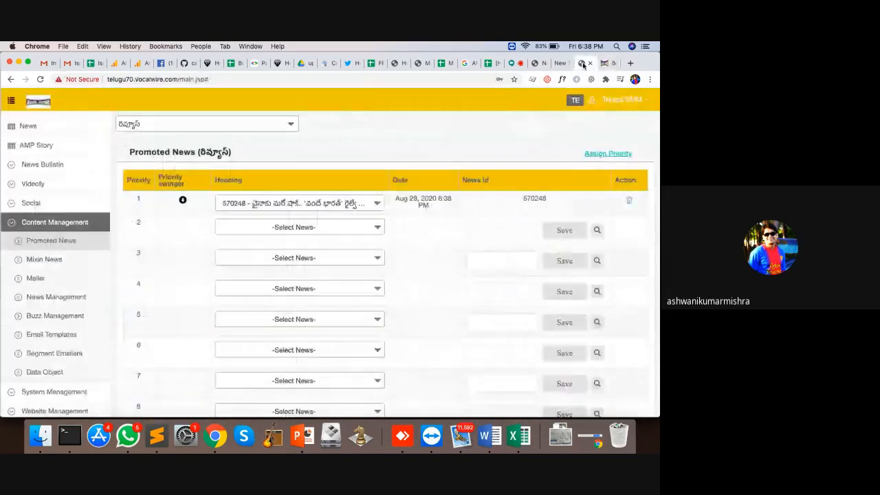
Remove the priority 1 promoted story and recheck the website's reviews page
left_click(629, 201)
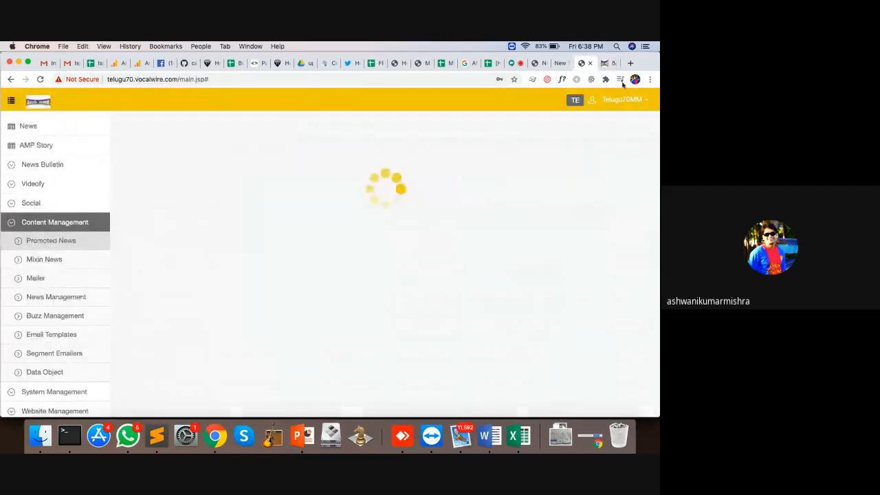
left_click(608, 63)
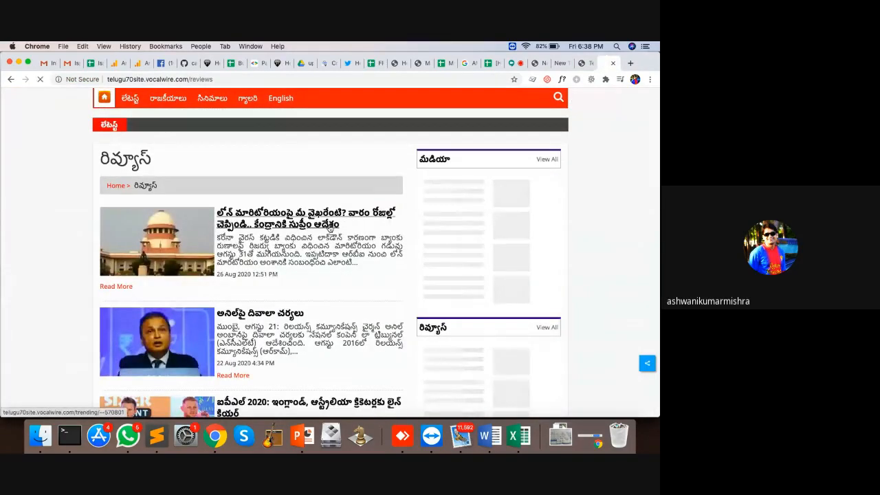
left_click(585, 62)
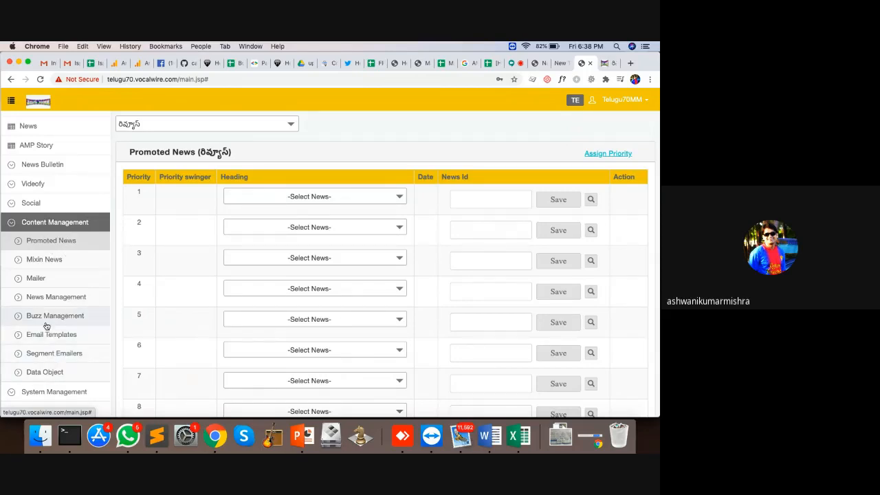
Open Social > Handles and authenticate Twitter for social posting
left_click(12, 227)
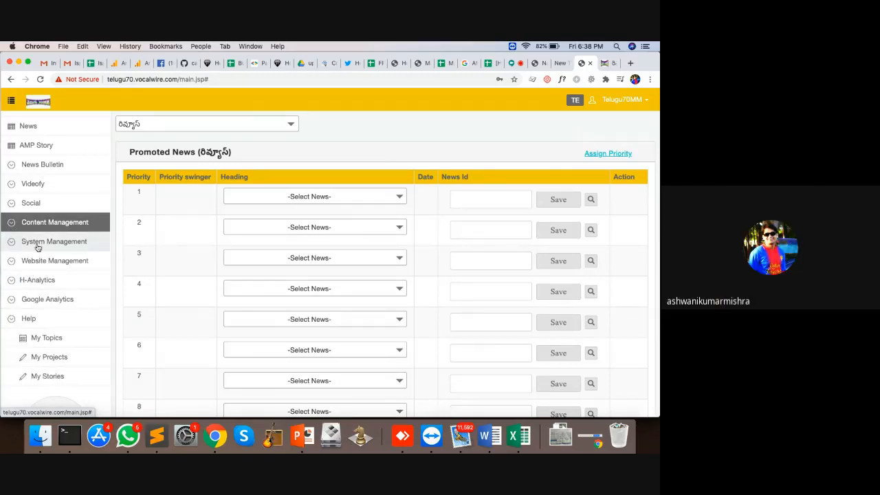
left_click(14, 210)
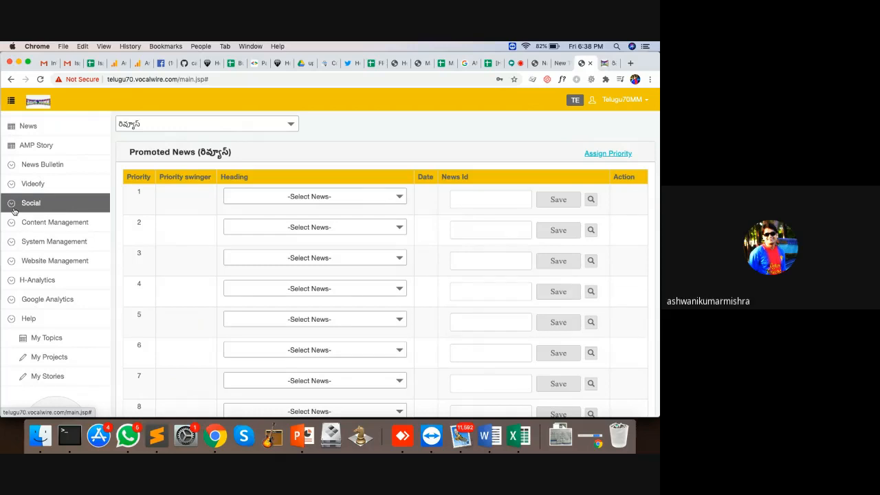
left_click(11, 203)
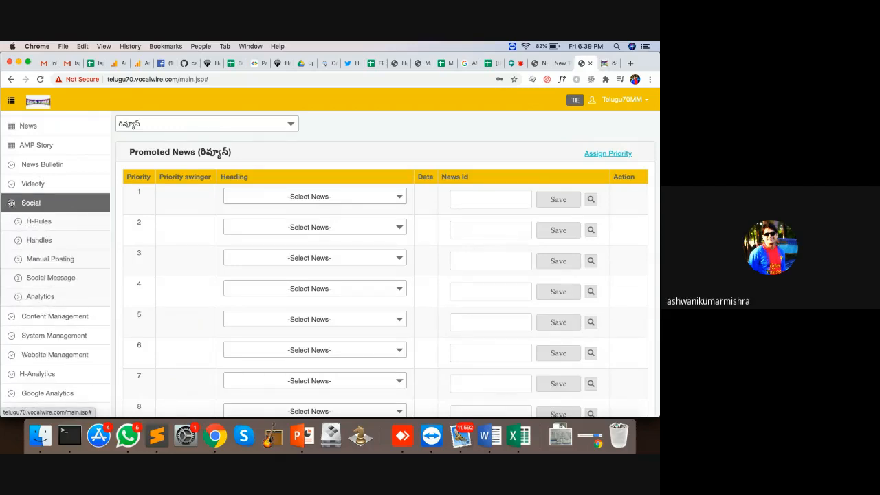
left_click(36, 242)
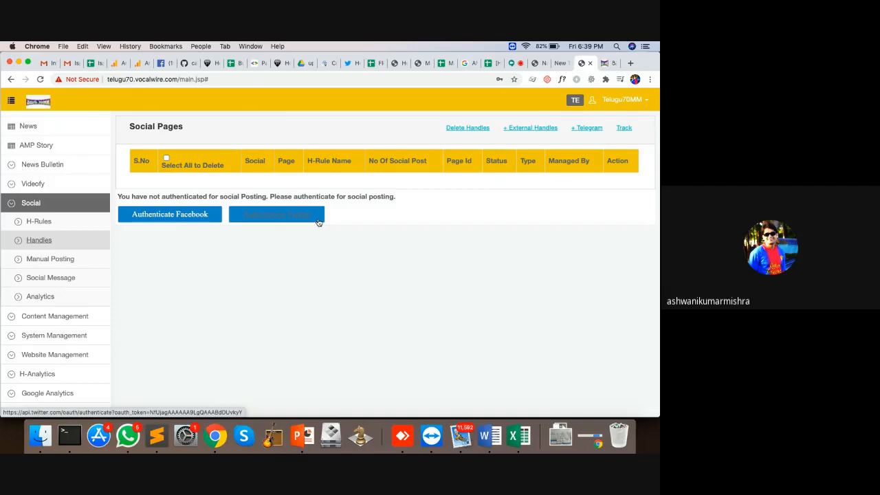
left_click(259, 212)
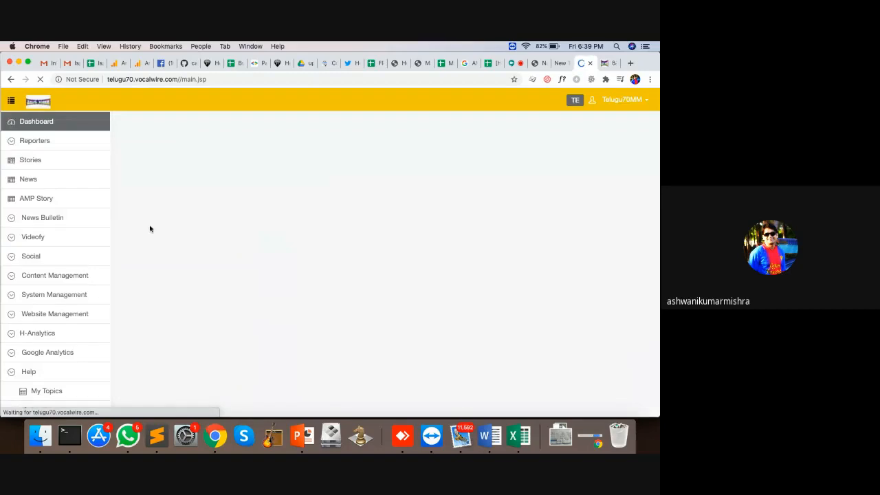
Reopen Social > Handles and start Facebook authentication
left_click(39, 256)
left_click(42, 293)
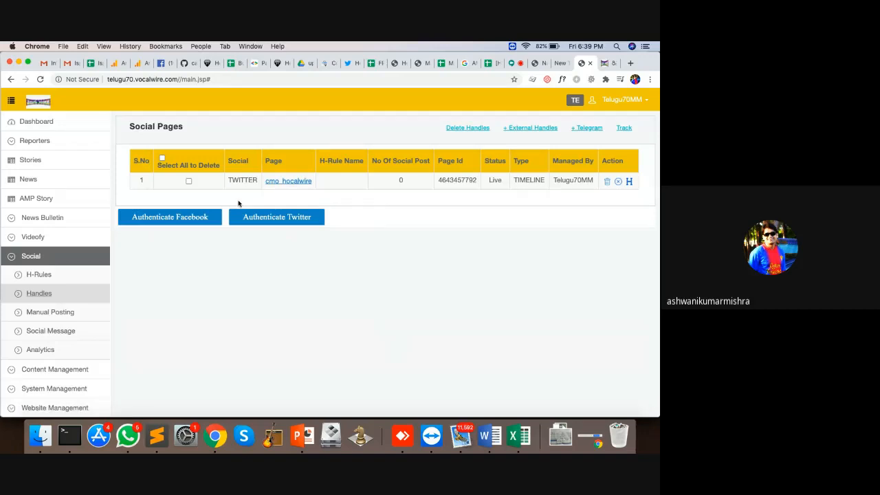
left_click(196, 217)
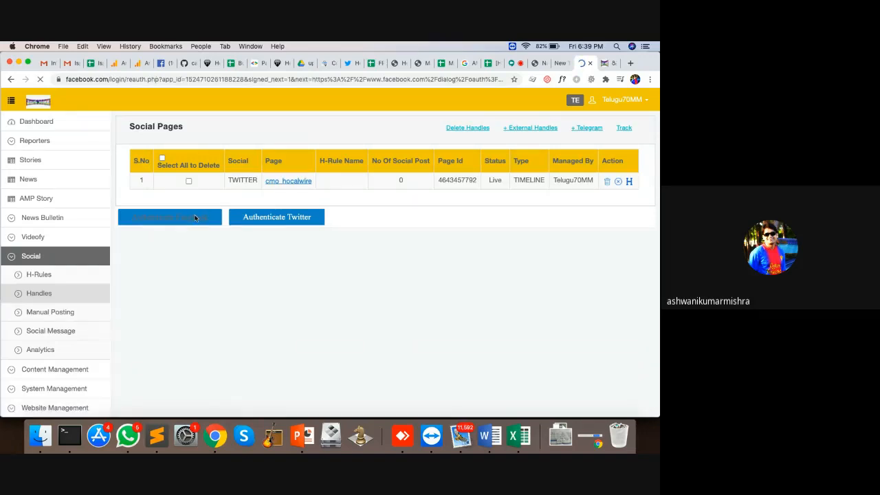
Re-enter the Facebook account password and continue back to Hocalwire
left_click(312, 213)
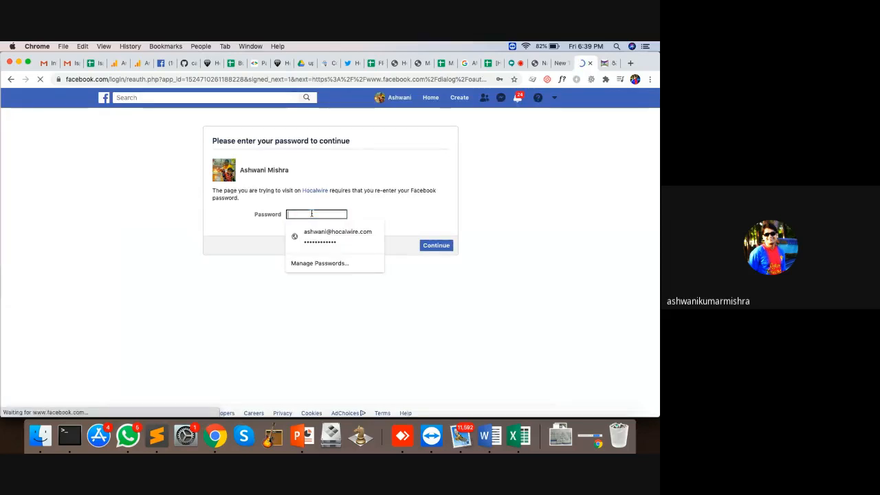
type("••••••••••")
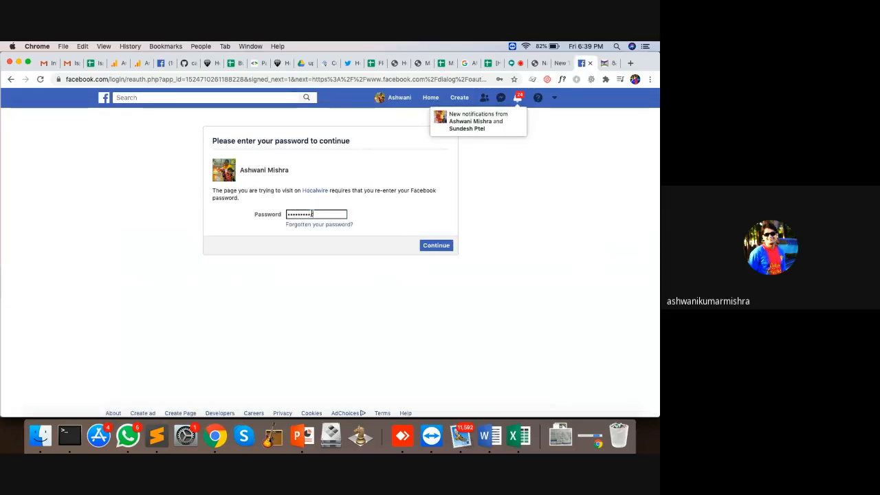
type("••")
left_click(433, 250)
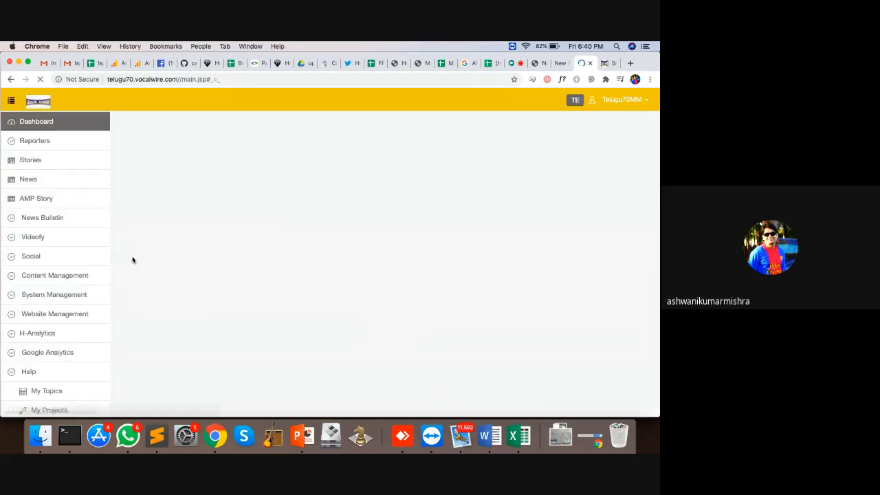
Open the Social > Handles page from the sidebar
left_click(48, 240)
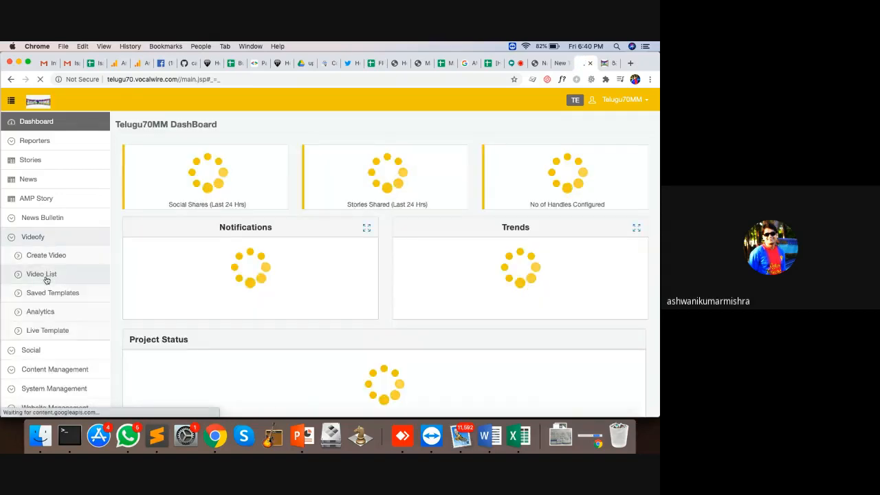
left_click(37, 237)
left_click(39, 257)
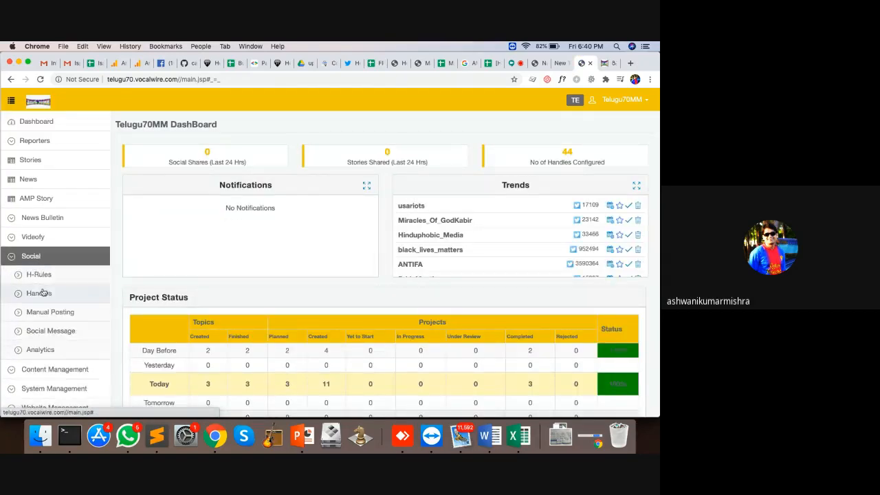
left_click(41, 293)
Review the 44 Social Pages handles including Facebook ones, then open the empty H-Rules page
scroll(389, 270, "down", 15)
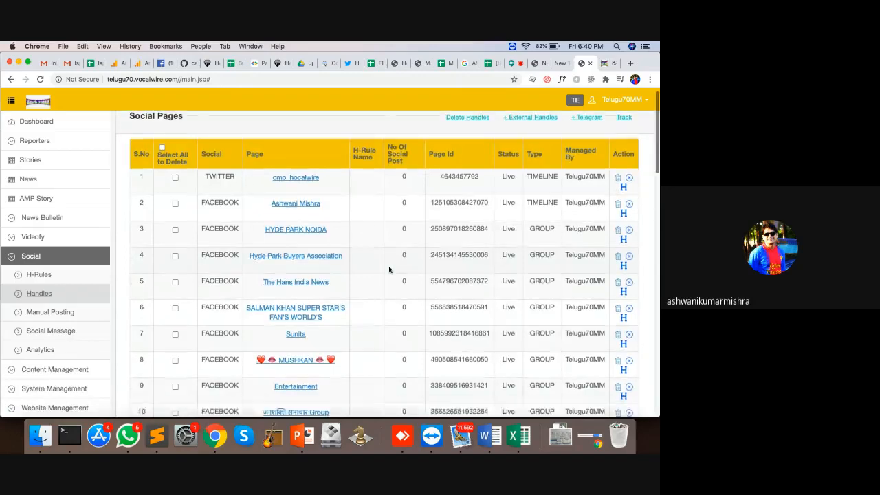
scroll(388, 269, "down", 3)
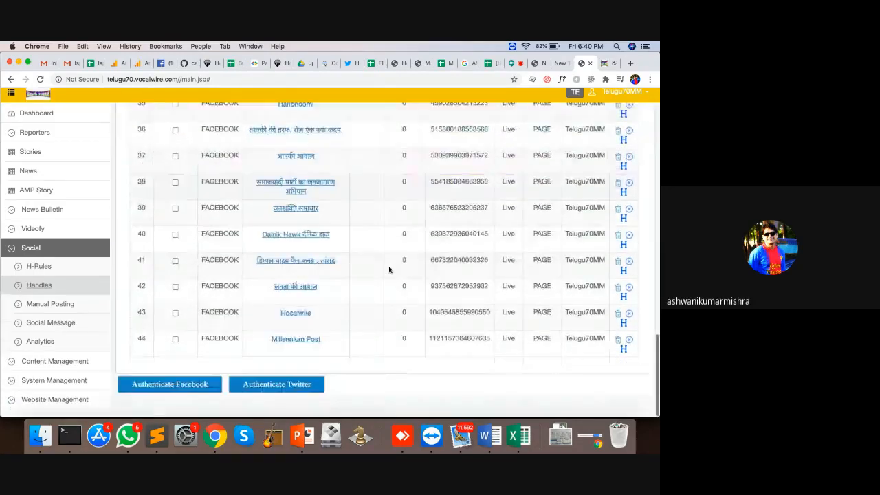
scroll(389, 270, "up", 15)
scroll(388, 269, "up", 3)
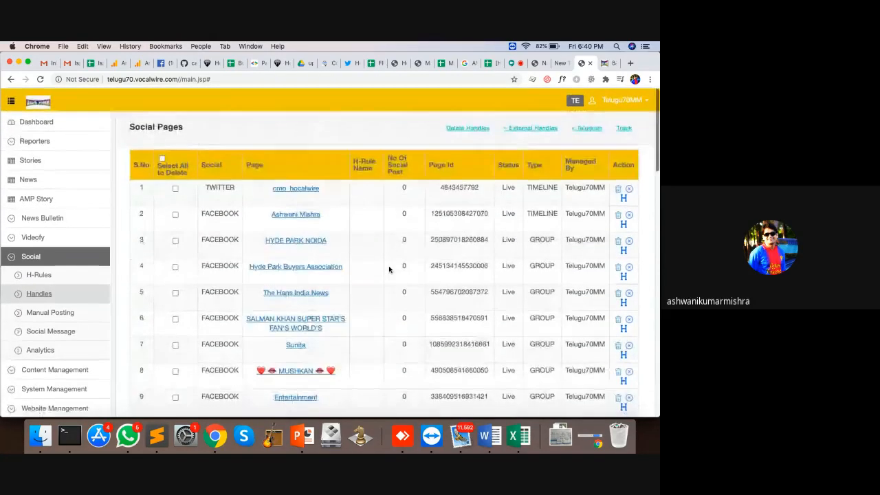
scroll(389, 270, "down", 15)
scroll(388, 269, "up", 15)
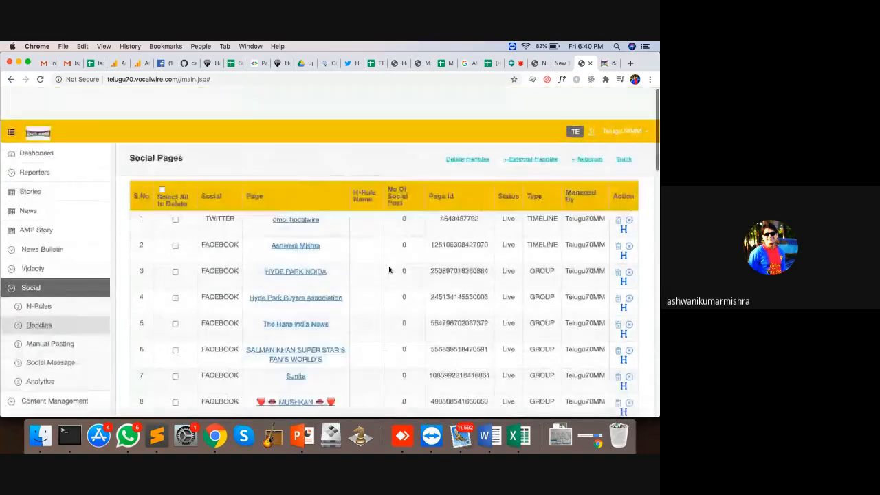
scroll(388, 270, "down", 15)
scroll(388, 269, "up", 15)
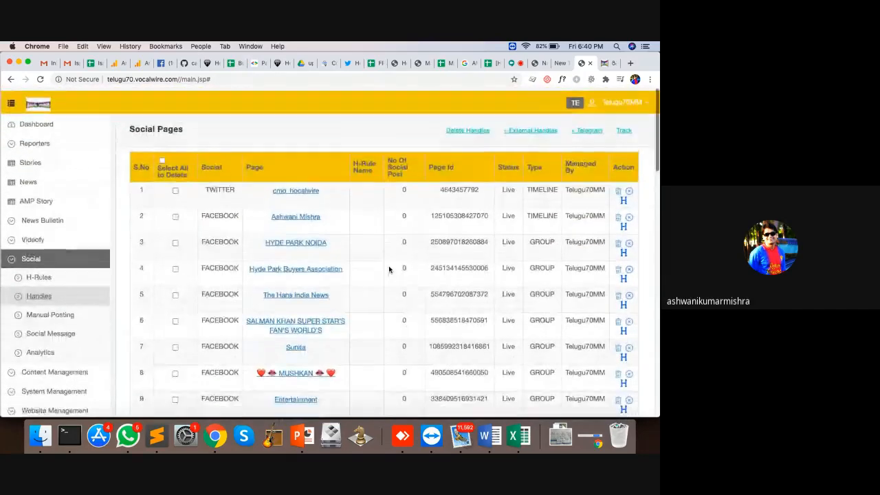
scroll(388, 270, "down", 3)
scroll(388, 269, "up", 5)
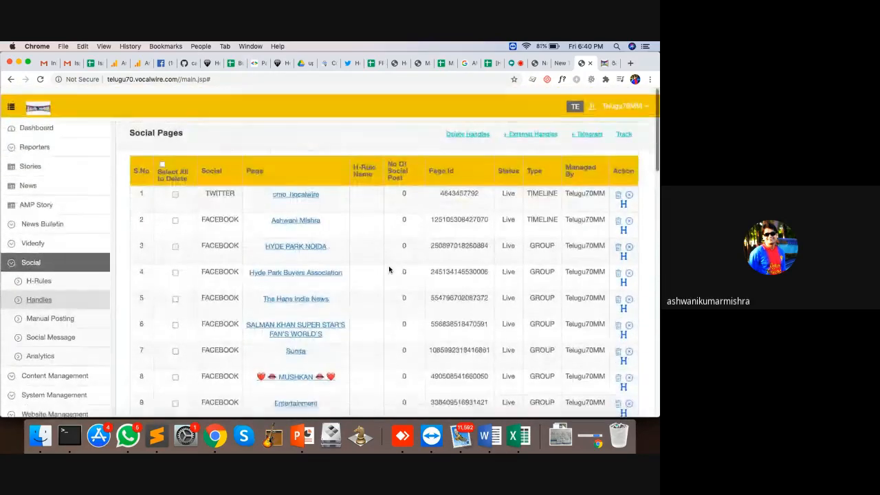
scroll(389, 269, "down", 15)
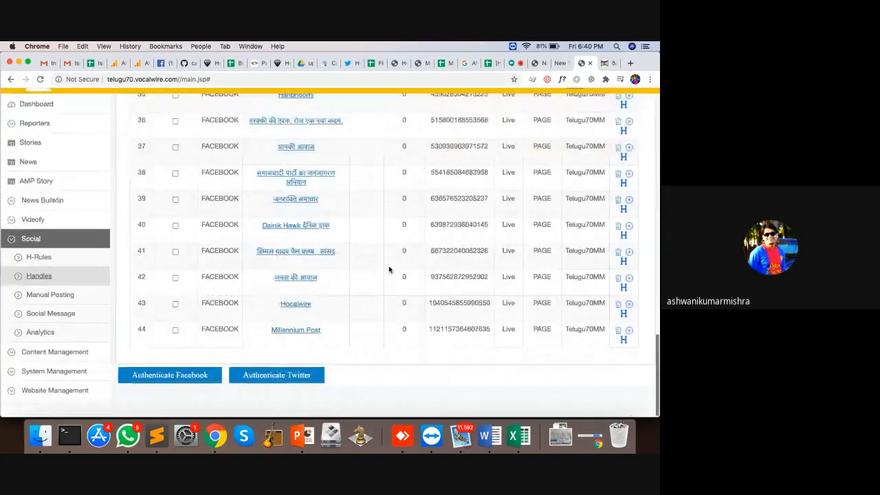
scroll(389, 270, "up", 15)
left_click(55, 275)
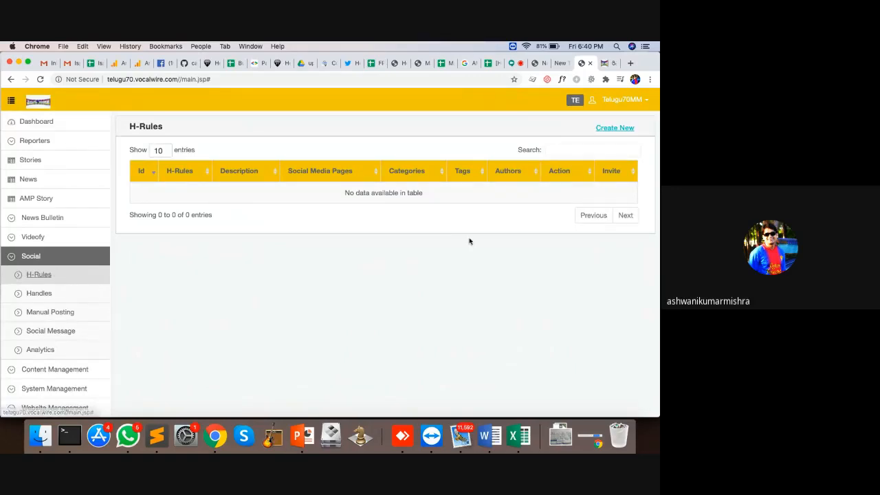
Start a blank new H-Rule form via Create New
left_click(613, 128)
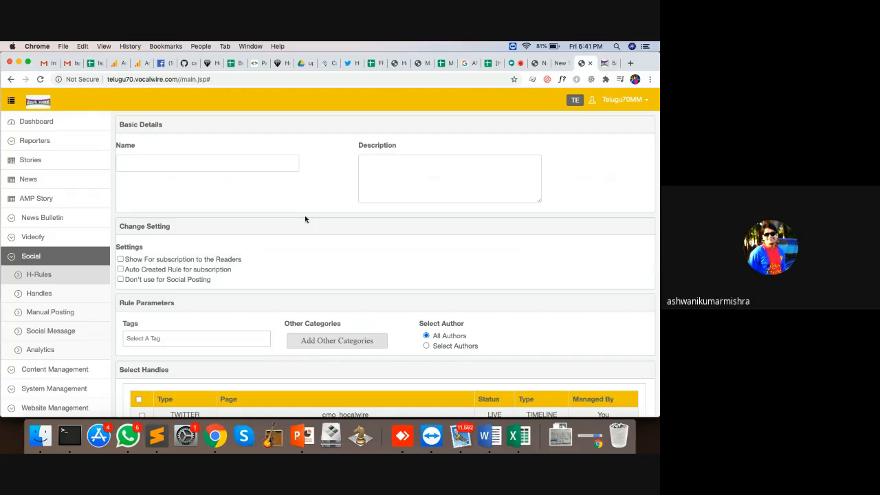
Name the new rule 'Breaking News' and add the tag #breaking
left_click(244, 169)
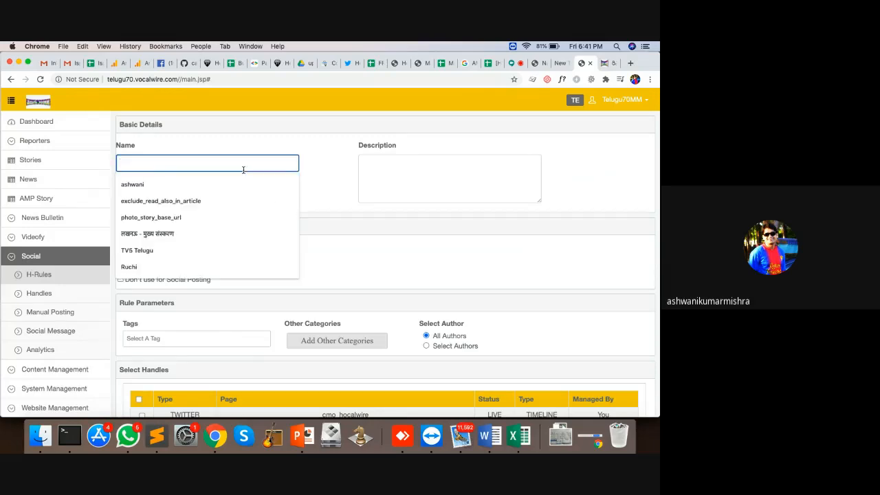
type("Breaking News")
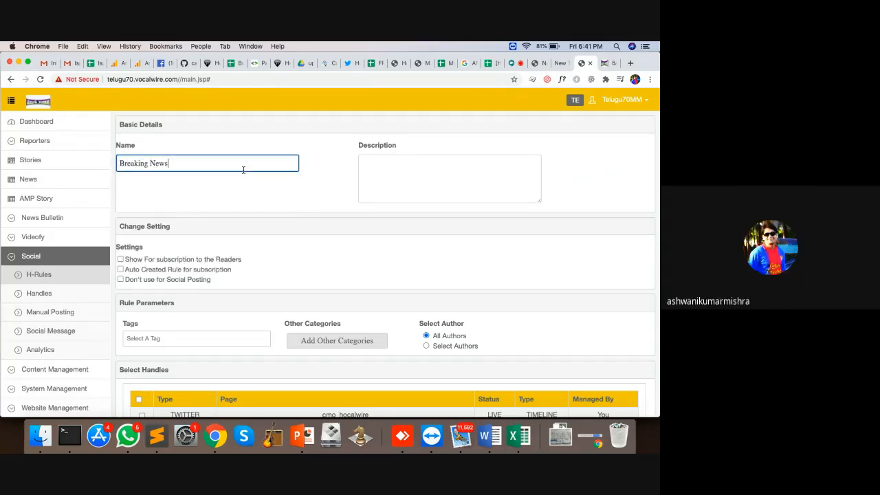
scroll(203, 183, "down", 1)
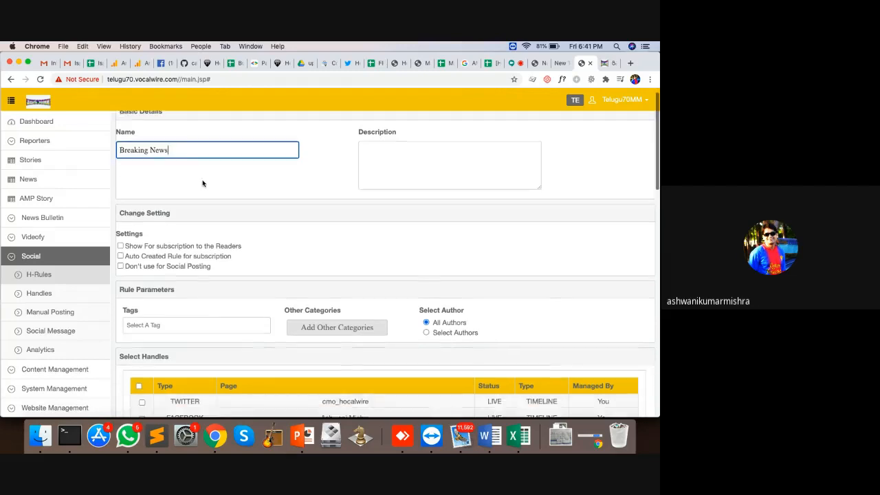
scroll(193, 177, "up", 2)
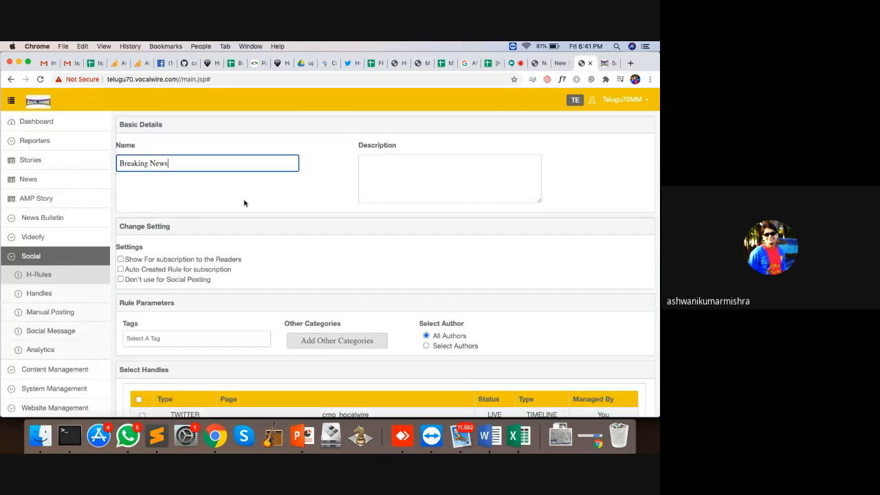
scroll(245, 202, "down", 5)
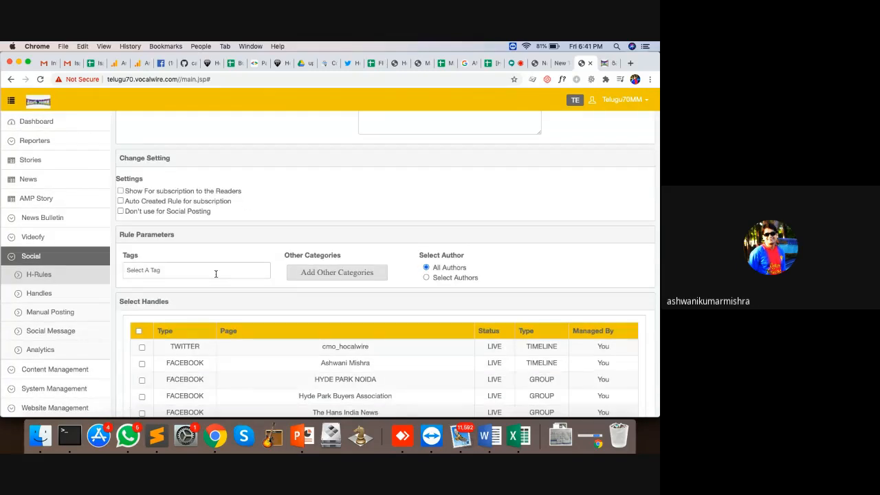
left_click(215, 274)
type("#breaking")
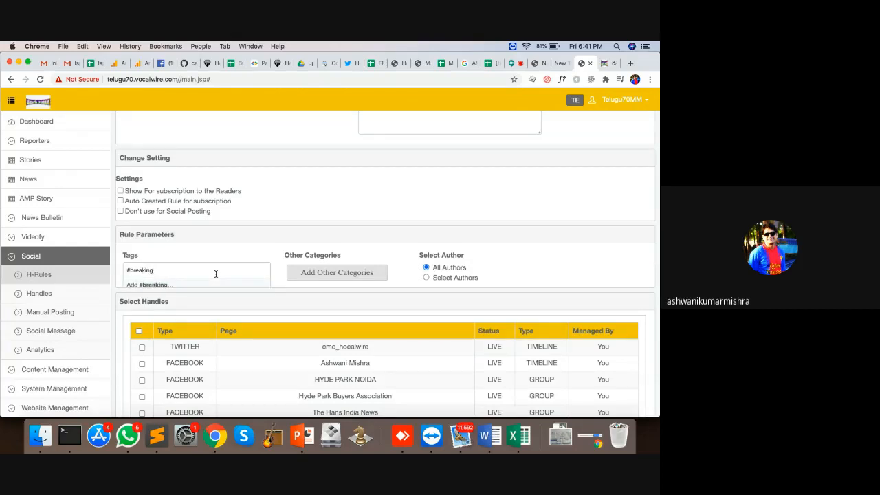
key("Return")
Assign the English category and the Filmchi page, then save the rule
left_click(358, 273)
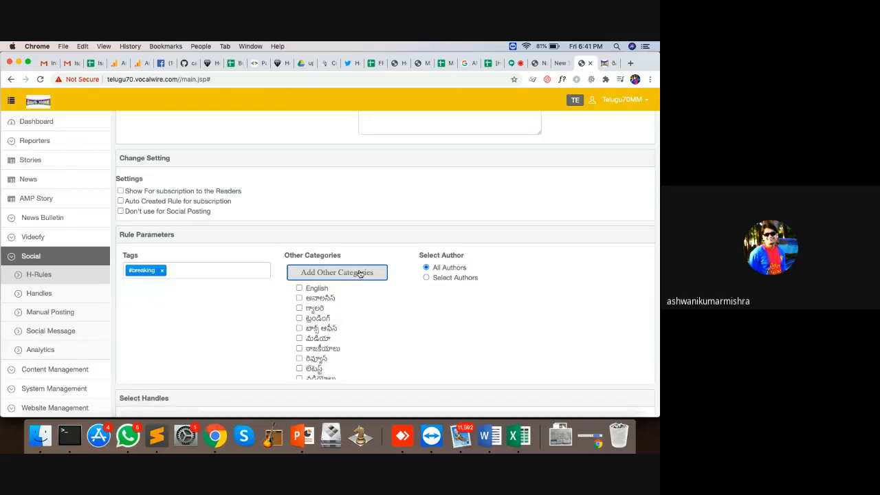
scroll(358, 273, "down", 2)
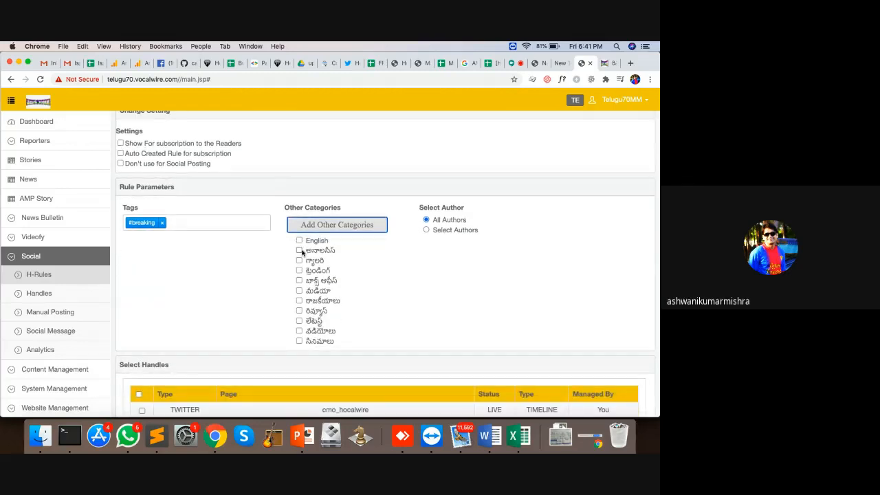
left_click(299, 241)
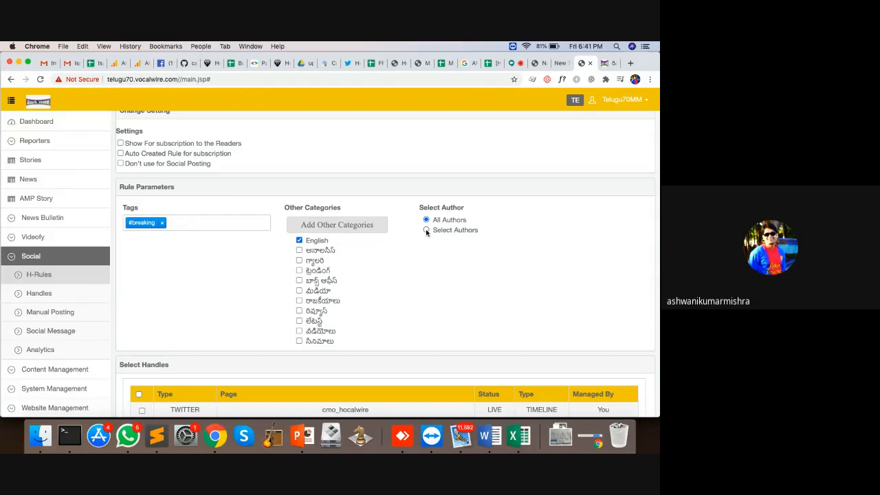
scroll(426, 231, "down", 2)
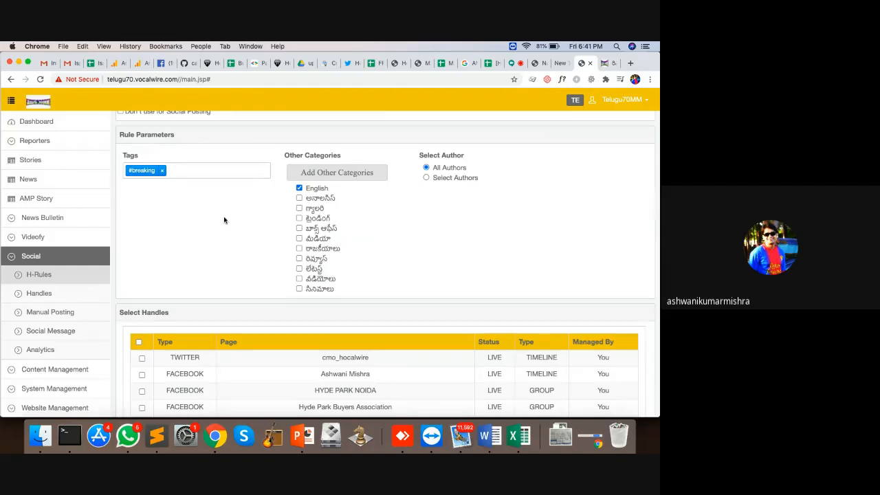
scroll(222, 220, "down", 4)
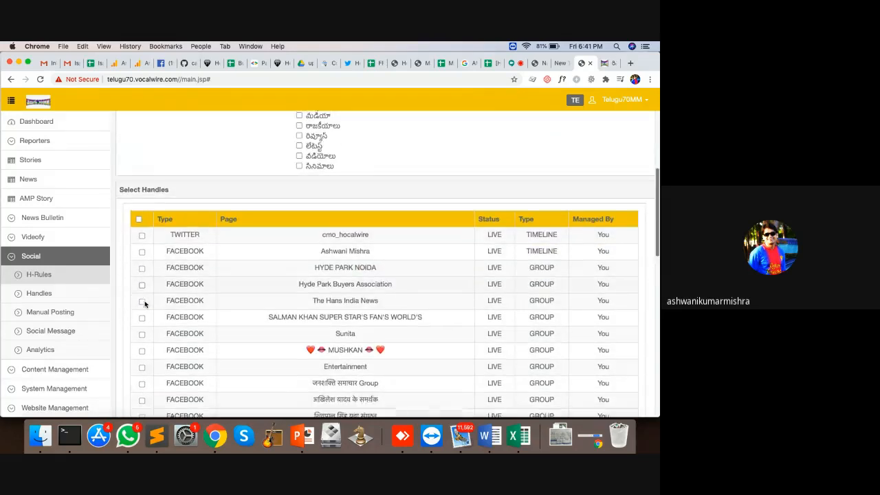
scroll(142, 292, "down", 10)
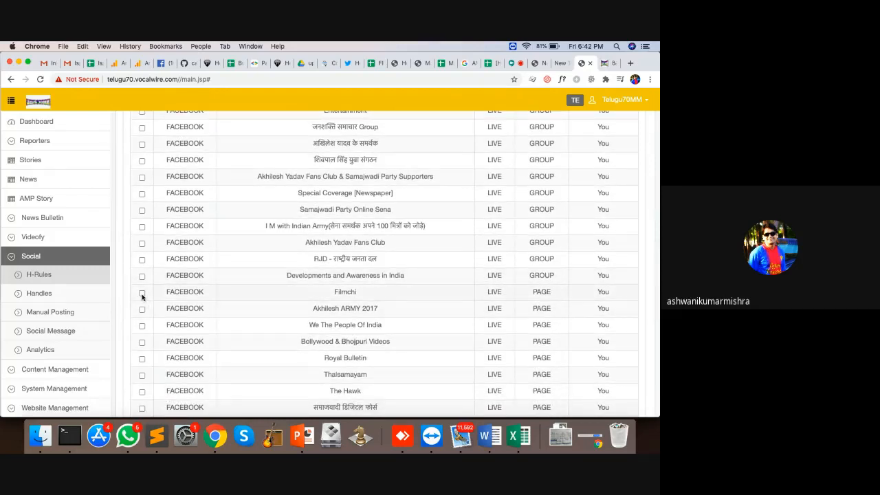
left_click(141, 292)
scroll(295, 328, "down", 10)
left_click(139, 407)
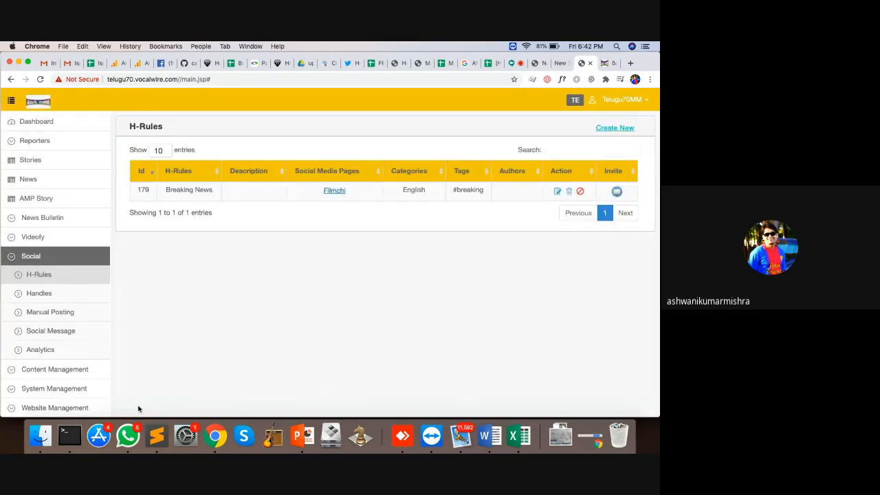
Highlight the saved rule's English, breaking and Filmchi entries, then start another H-Rule
double_click(417, 190)
double_click(473, 190)
left_click(345, 193)
left_click_drag(345, 193, 321, 192)
left_click(611, 130)
Replace the rule name 'Twitter' with a 'Published by' author label
left_click(269, 163)
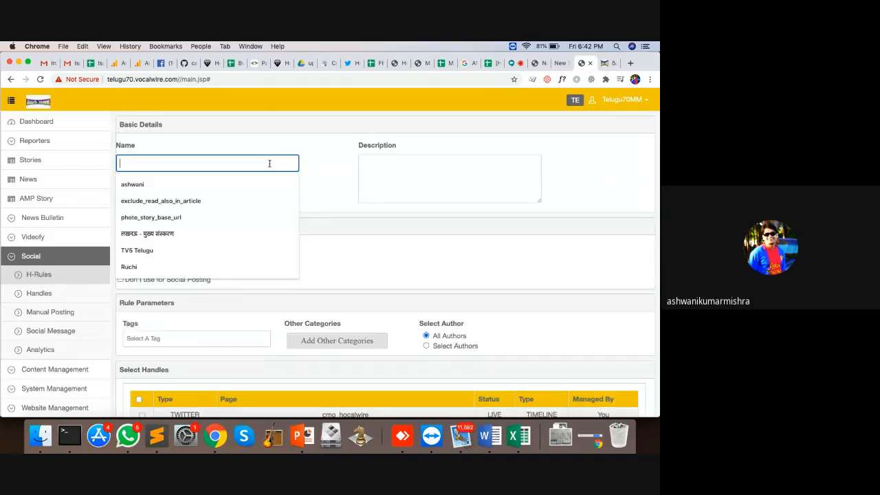
type("Twitter")
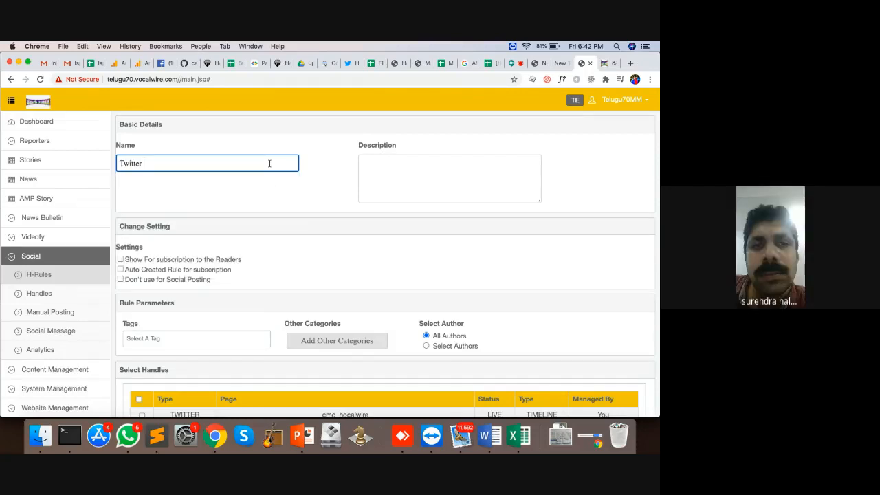
key("BackSpace")
key("BackSpace")
key("BackSpace")
key("BackSpace")
key("BackSpace")
key("BackSpace")
key("BackSpace")
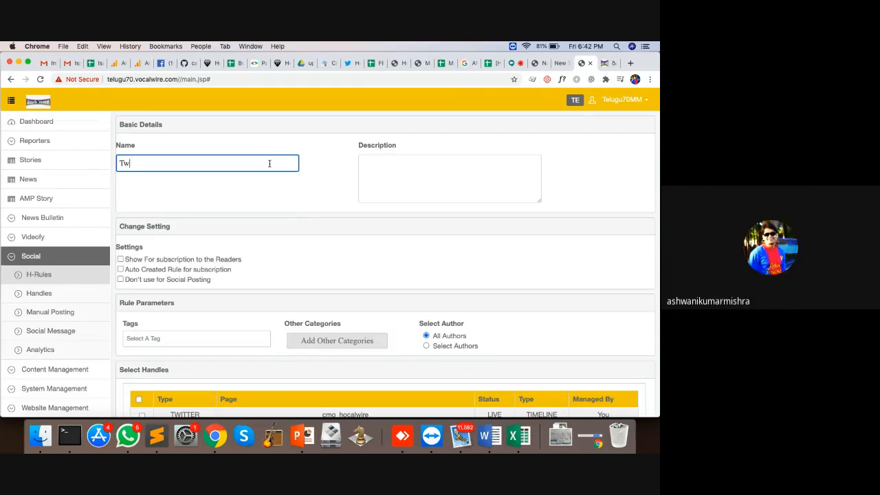
type("Published by Reema")
Restrict the rule to chosen authors, searching for and selecting Telugu70MM
left_click(426, 345)
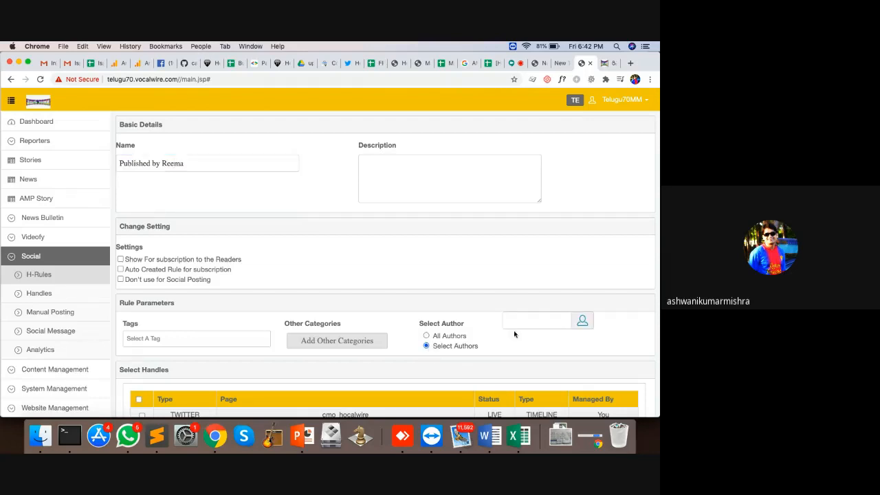
left_click(582, 321)
left_click(226, 130)
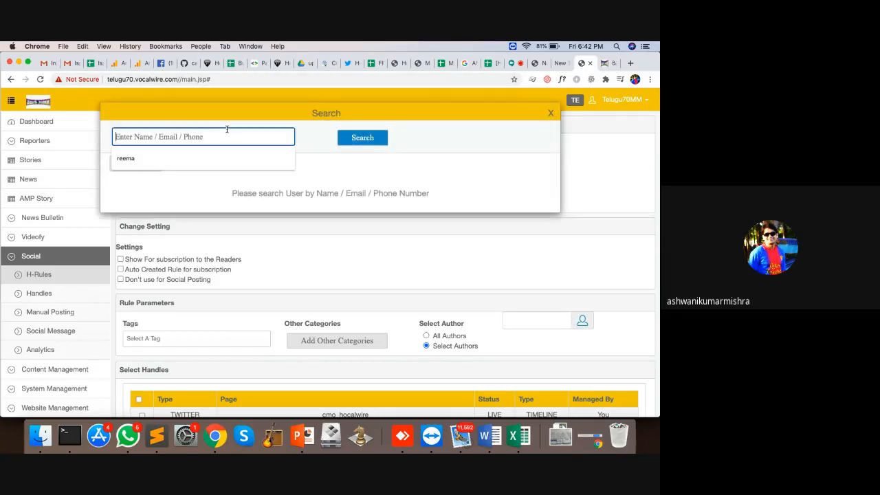
type("reema")
left_click(139, 161)
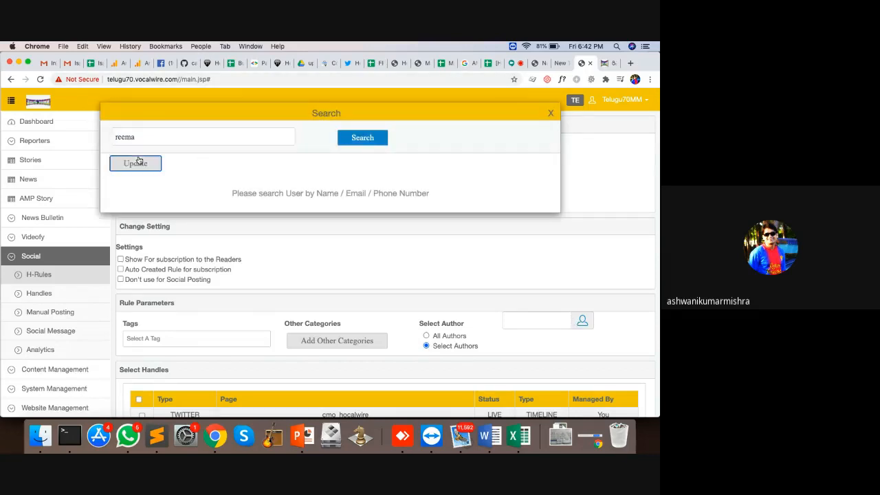
left_click(582, 321)
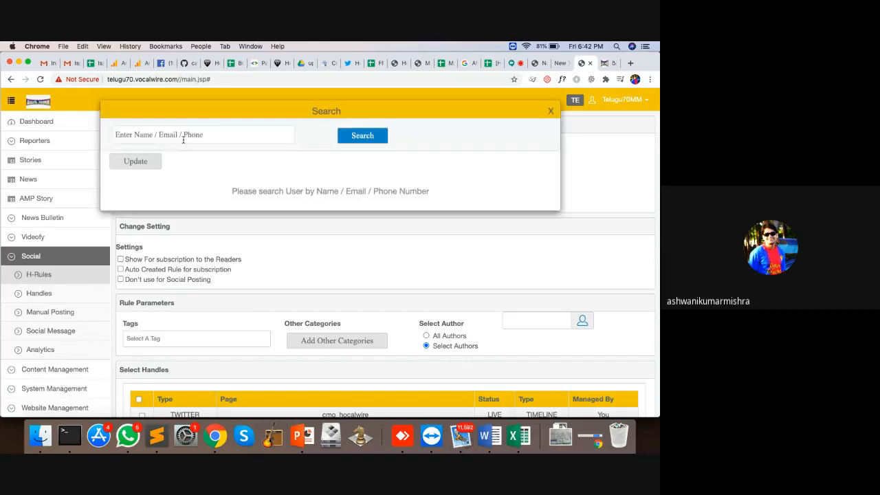
left_click(181, 138)
type("reema")
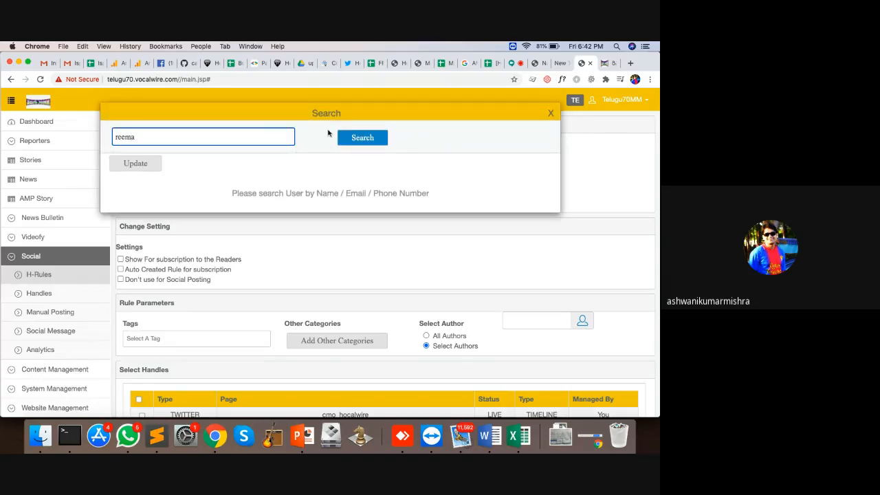
left_click(361, 137)
left_click(121, 205)
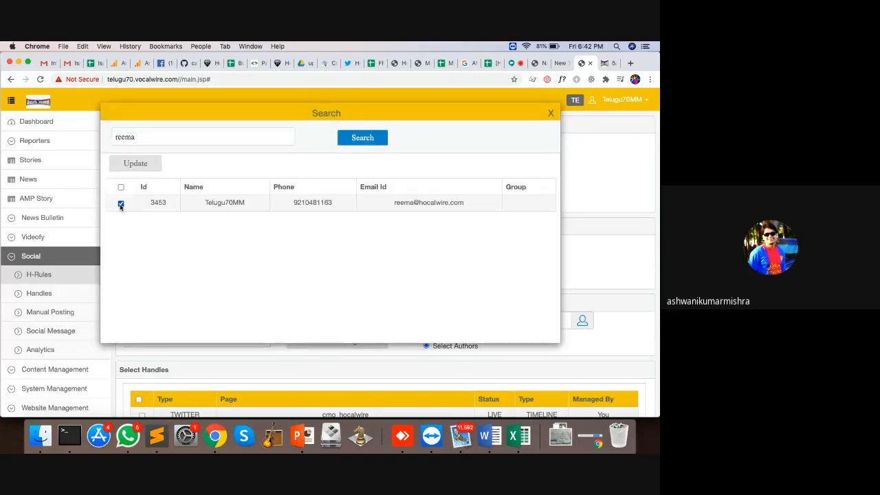
left_click(148, 165)
Include the cmo_hocalwire Twitter handle and save the new H-Rule
scroll(386, 296, "down", 5)
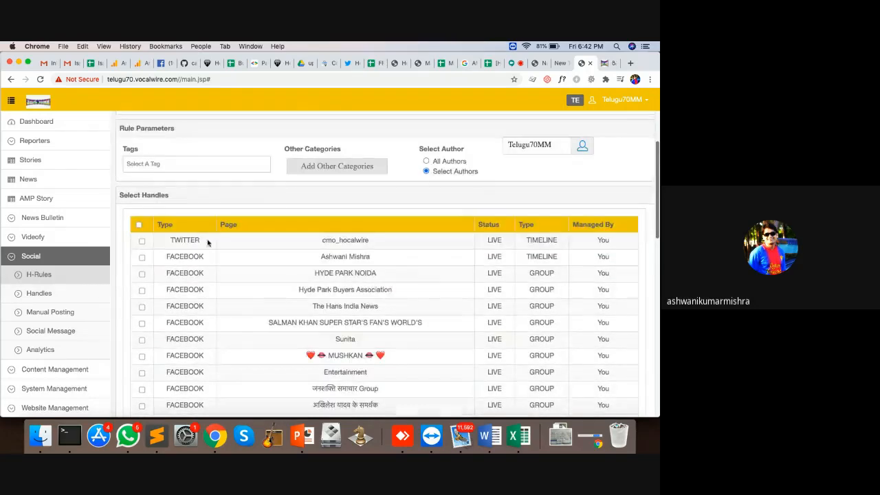
left_click(142, 241)
scroll(311, 303, "down", 10)
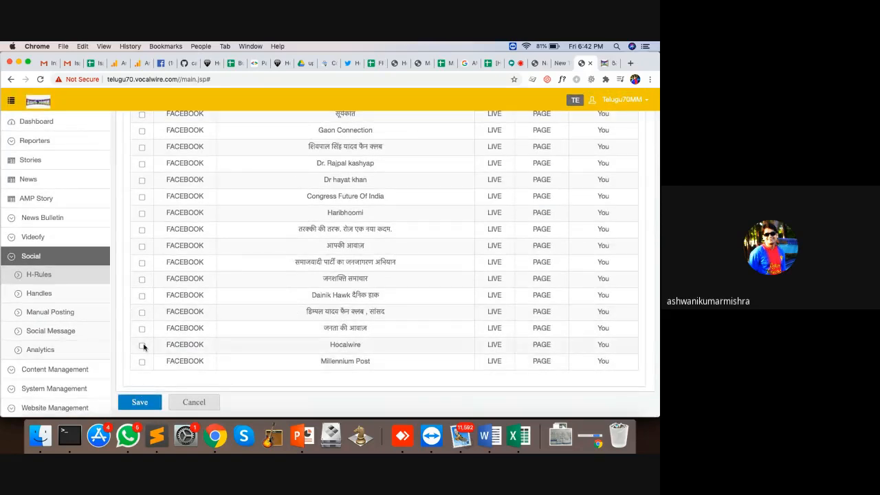
left_click(139, 403)
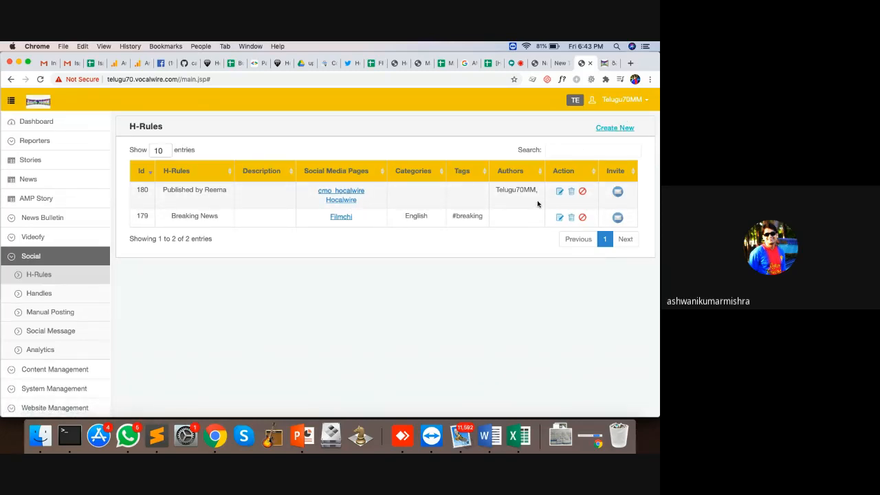
Go through All News and H-Rules to reach the Social Analytics page
left_click(30, 180)
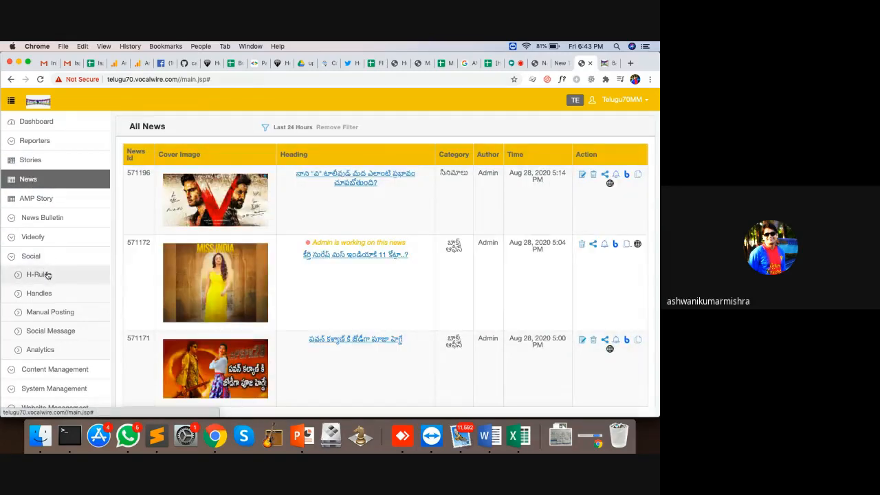
left_click(45, 274)
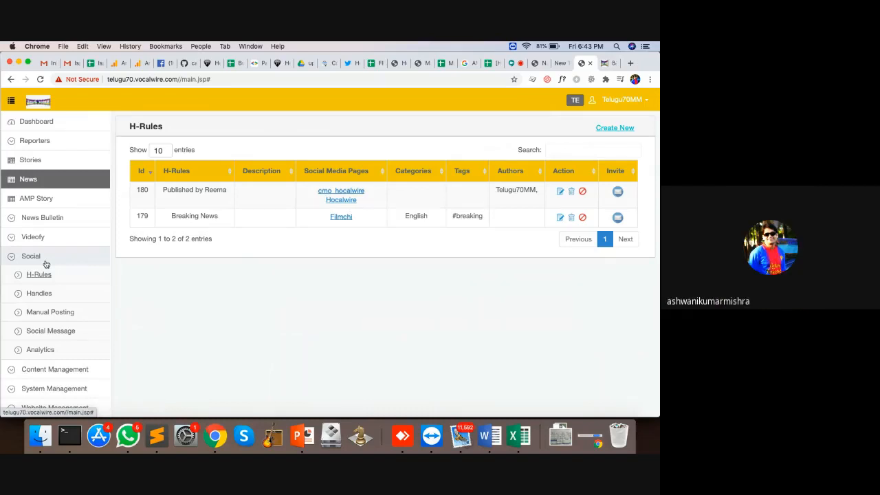
left_click(54, 350)
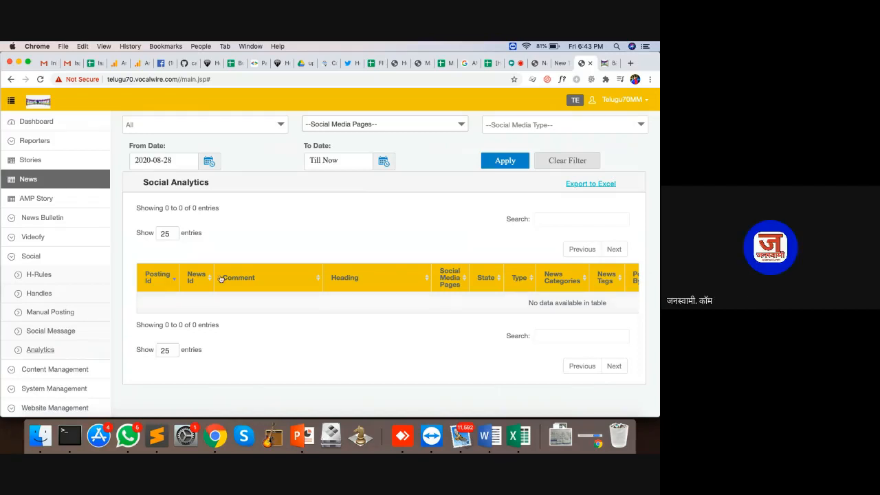
Collapse Social and toggle between Stories and All News, ending on the empty 7-day Stories list
left_click(25, 258)
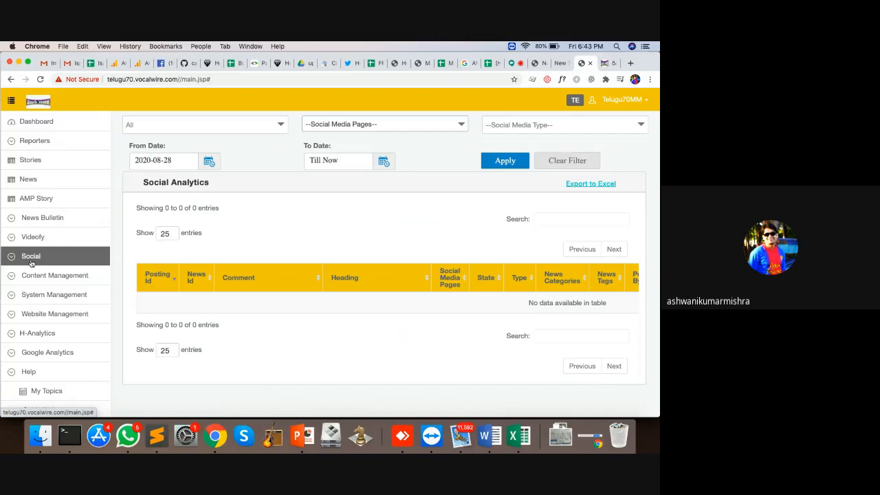
left_click(42, 162)
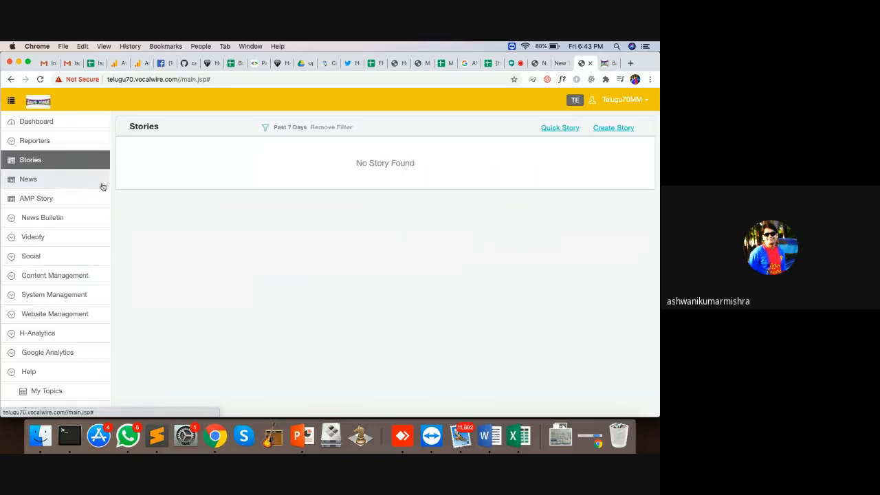
left_click(59, 183)
left_click(48, 161)
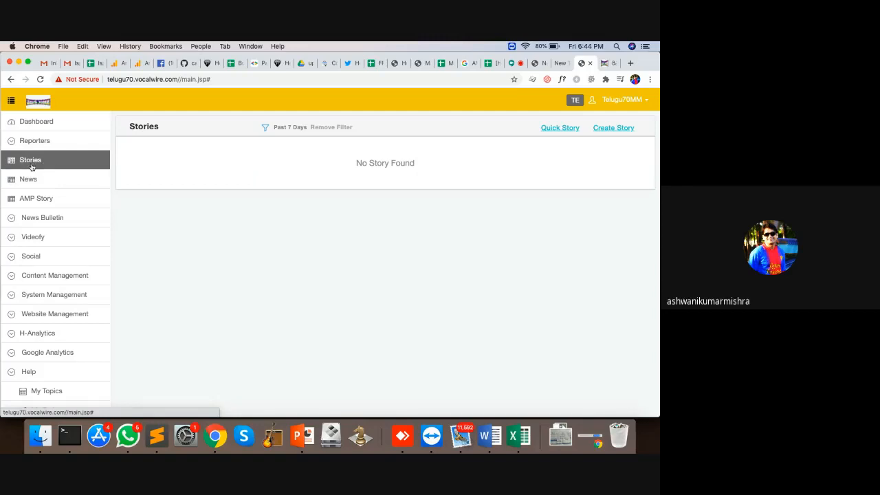
left_click(33, 182)
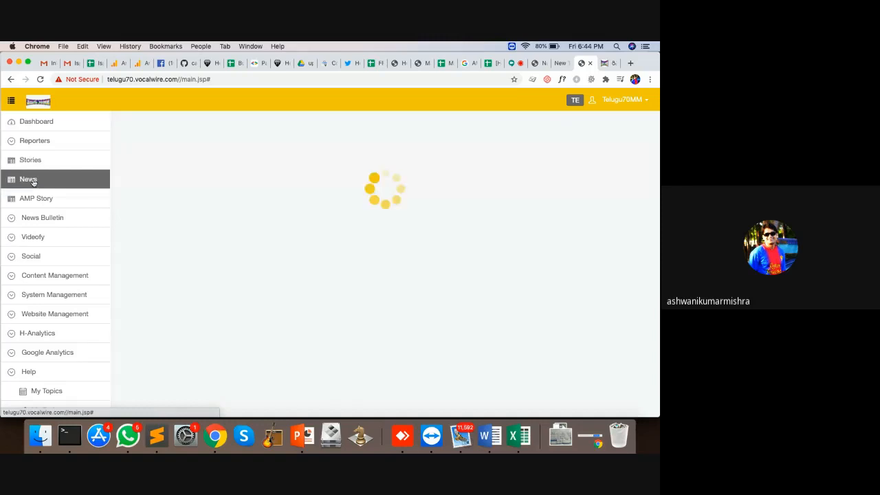
left_click(30, 162)
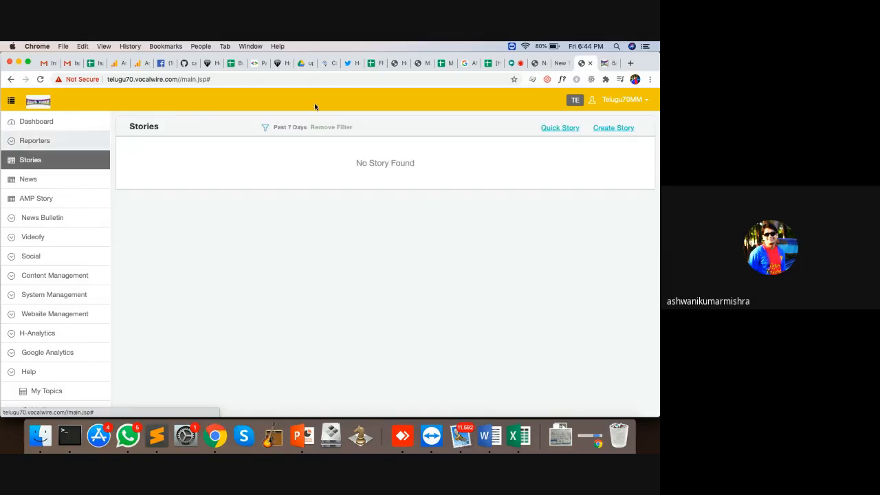
left_click(612, 130)
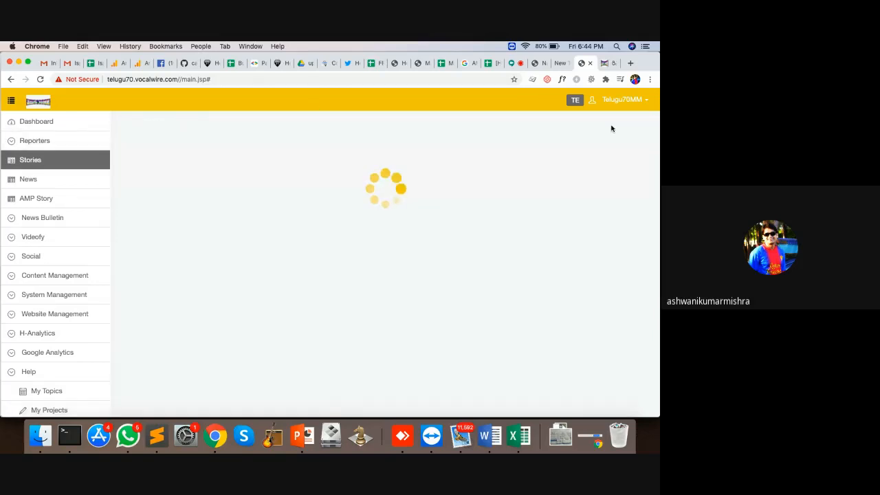
left_click(35, 161)
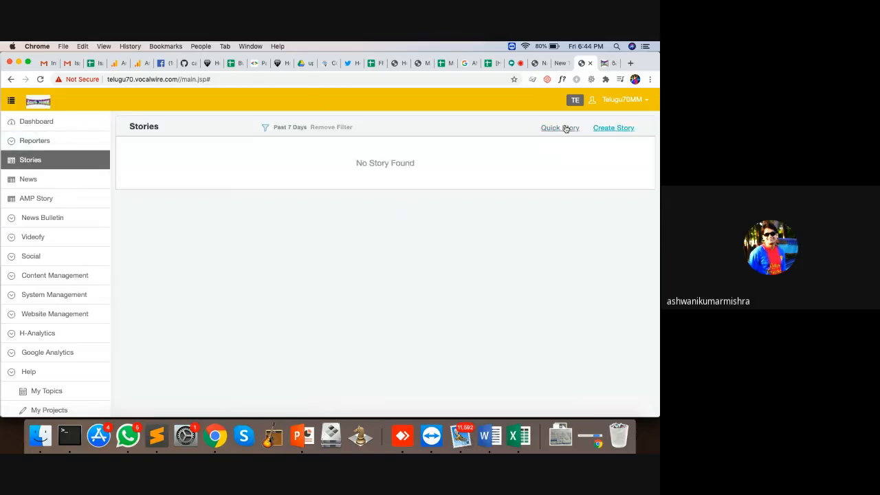
Try Quick Story, return to Stories, then open the full Create Story form
left_click(563, 128)
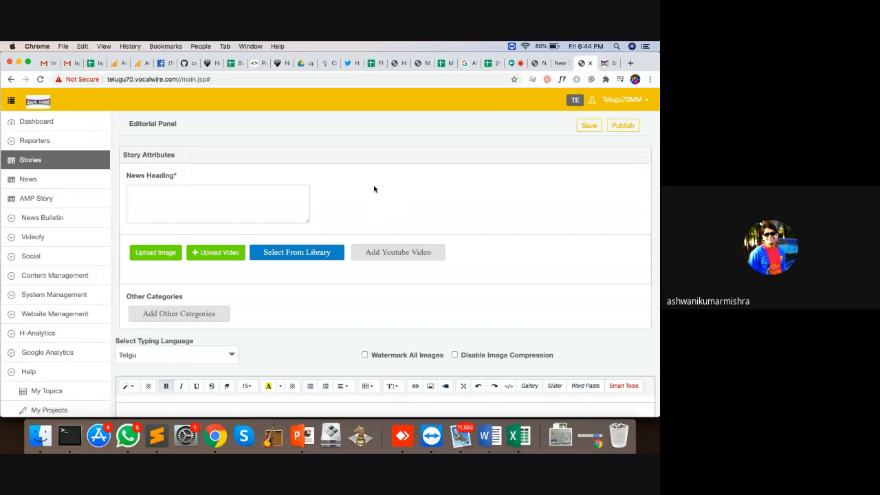
left_click(58, 162)
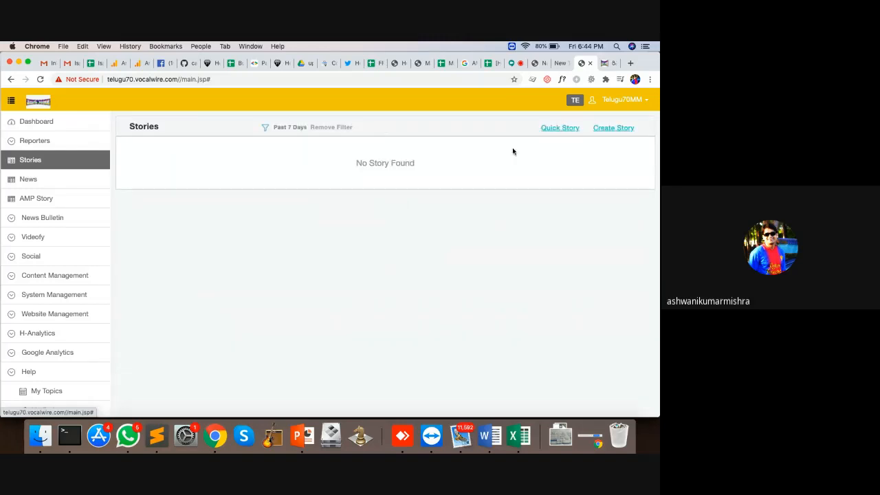
left_click(594, 132)
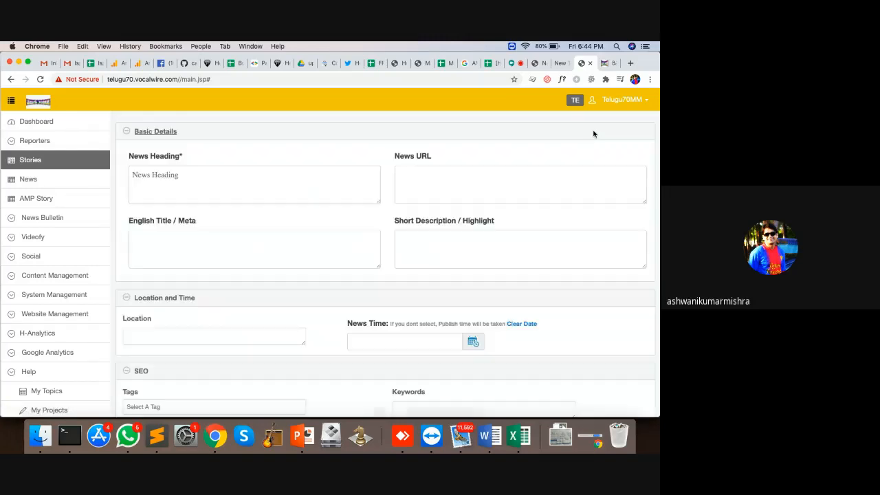
Enter the News Heading 'test heading ---', then open the loan moratorium article on Telugu70MM
left_click(264, 185)
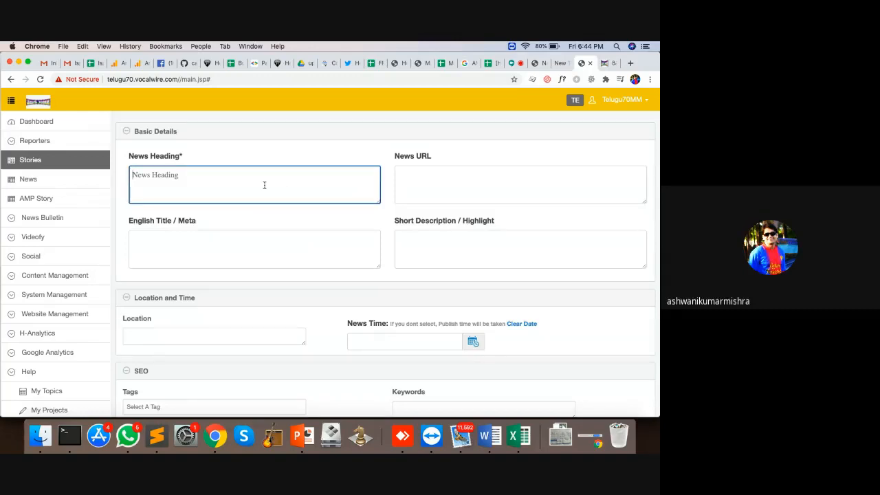
type("Heading")
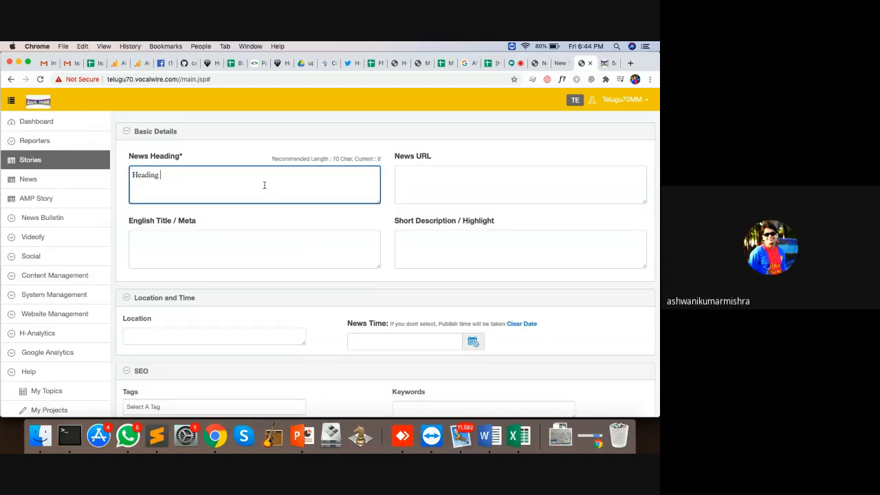
key("BackSpace")
key("BackSpace")
key("BackSpace")
key("BackSpace")
key("BackSpace")
key("BackSpace")
type("test heading")
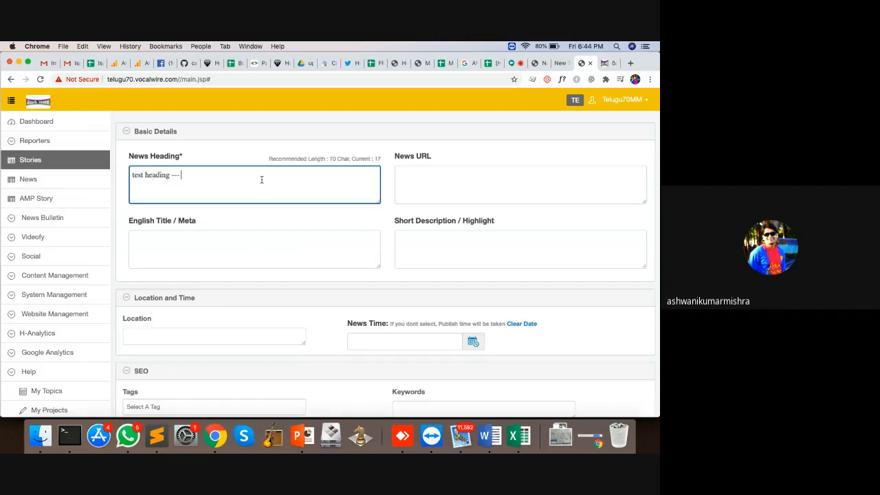
left_click(465, 182)
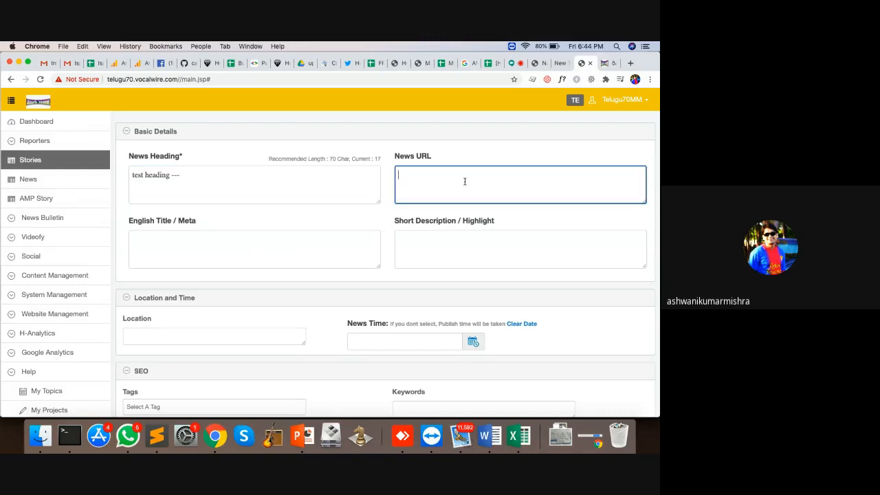
left_click(605, 63)
left_click(327, 219)
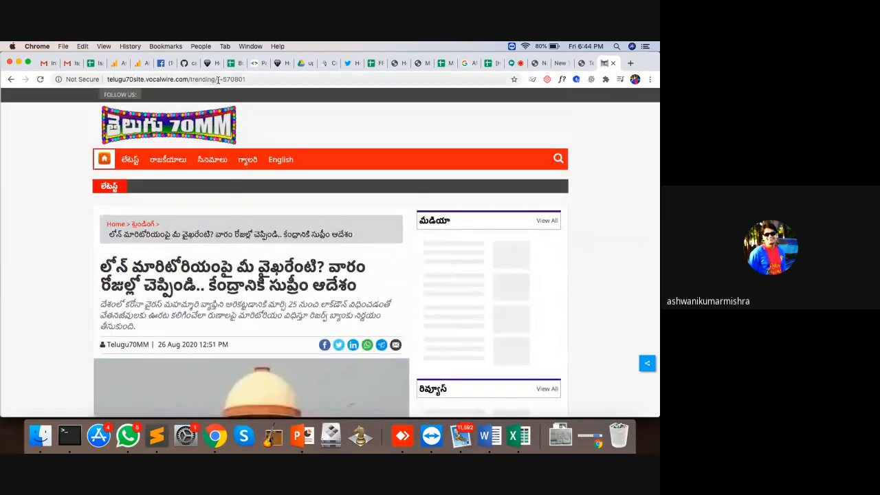
Type 'fasdfasdfasdfasd-asdfasdfasdfasd' over the article address, then go back to the CMS story editor
left_click_drag(217, 79, 280, 81)
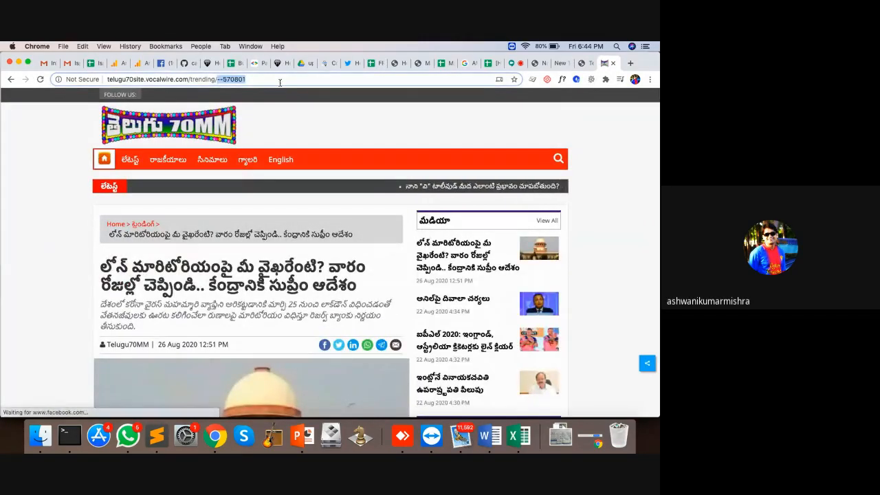
left_click(279, 82)
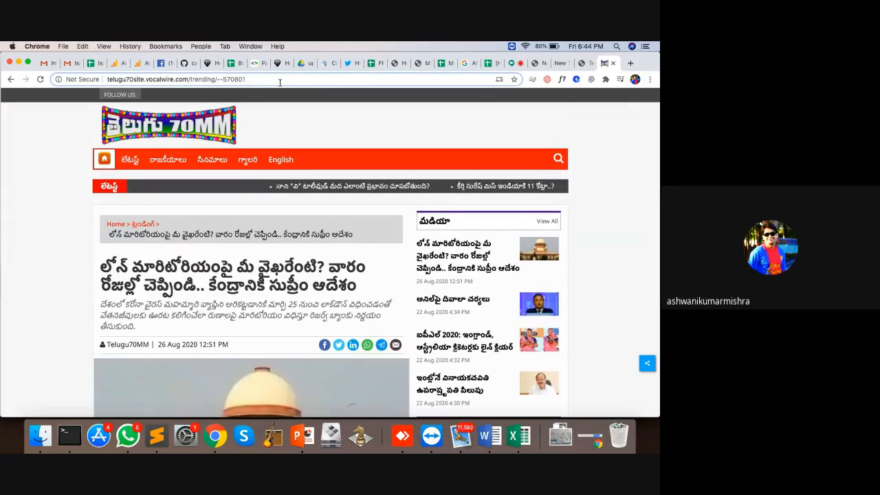
type("fasdfasd")
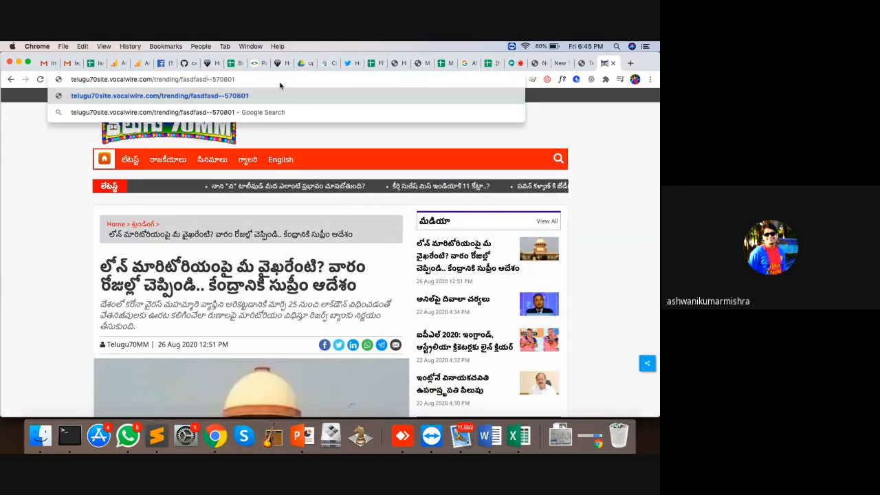
type("fasdfasd-asdfasdf")
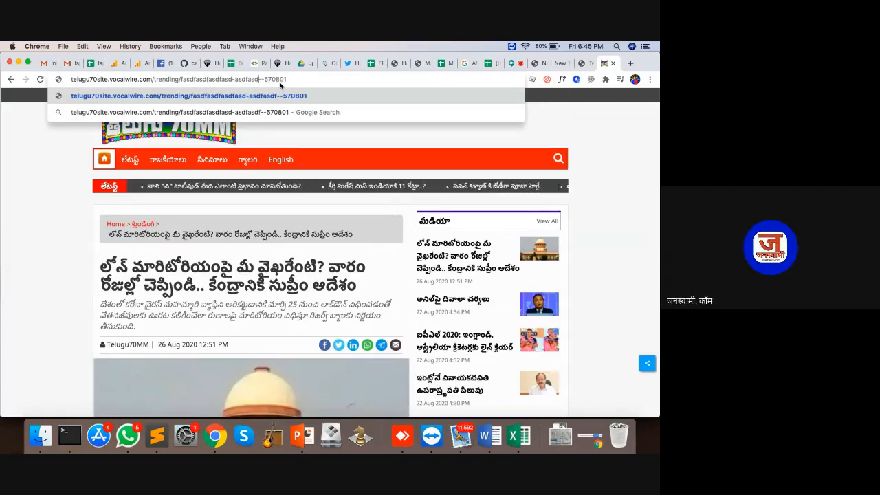
type("asdfasd")
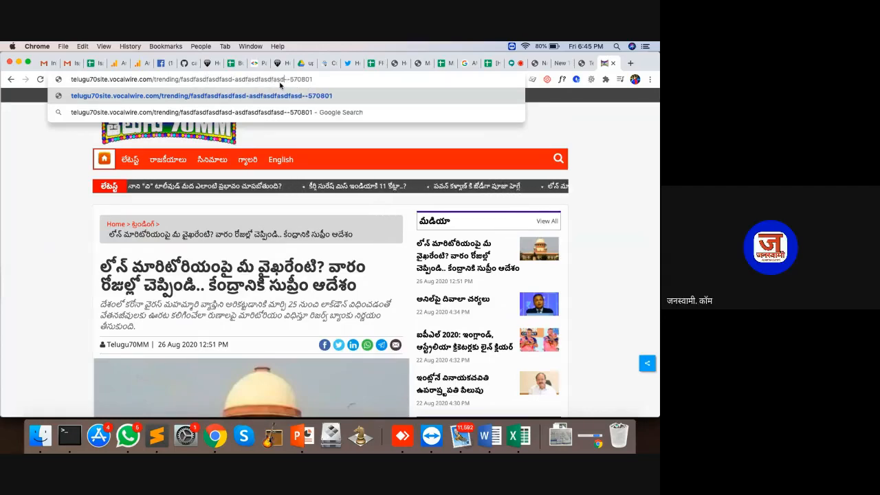
left_click(582, 63)
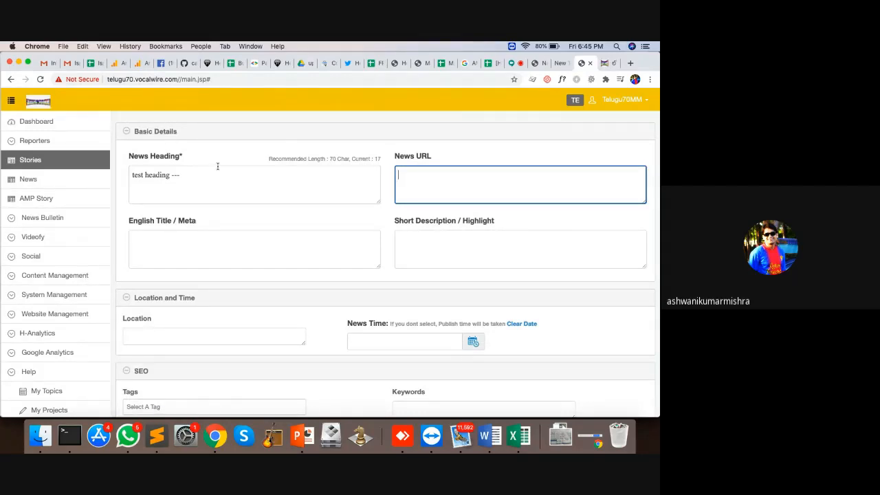
Check the heading text, then enter 'test story slug' as the News URL
left_click_drag(190, 170, 113, 171)
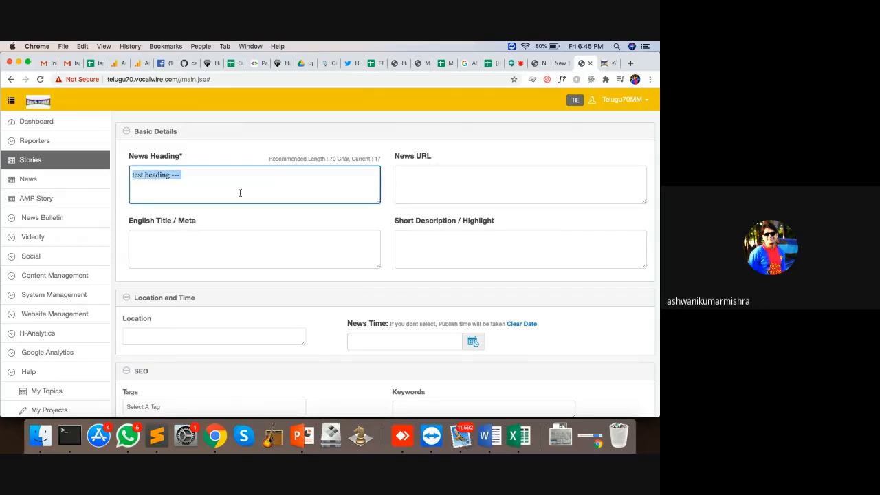
left_click(210, 179)
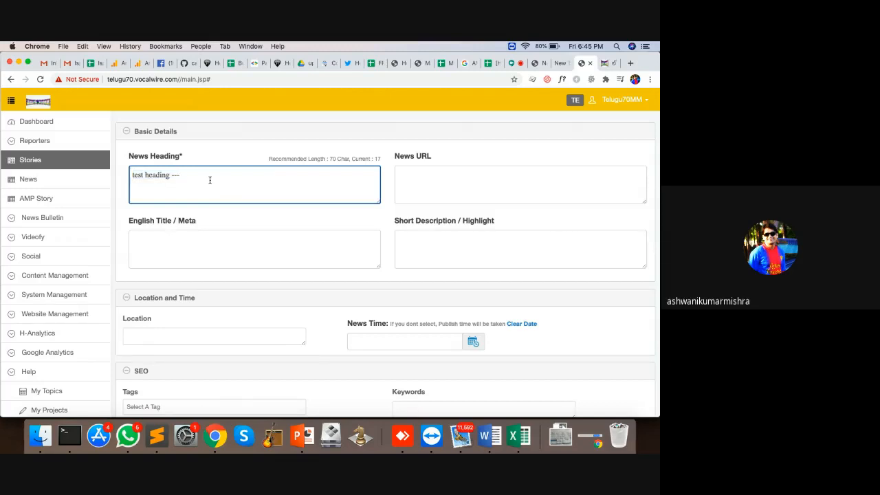
left_click_drag(210, 179, 115, 165)
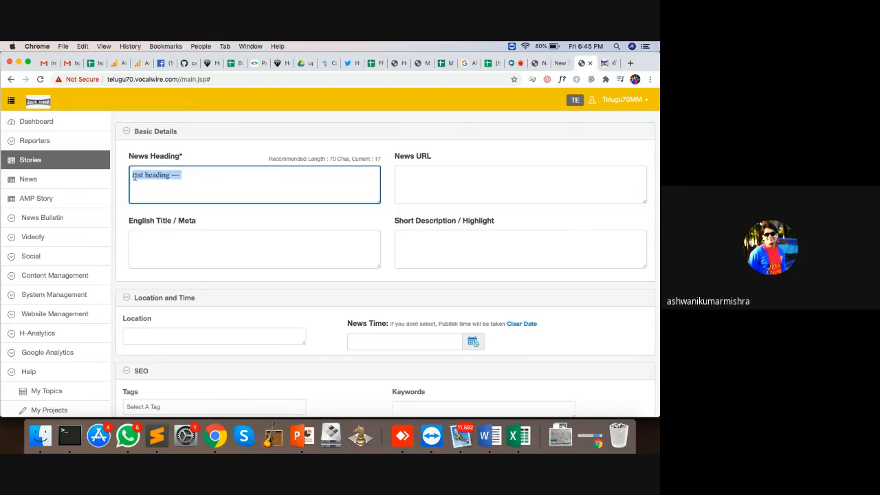
left_click(191, 177)
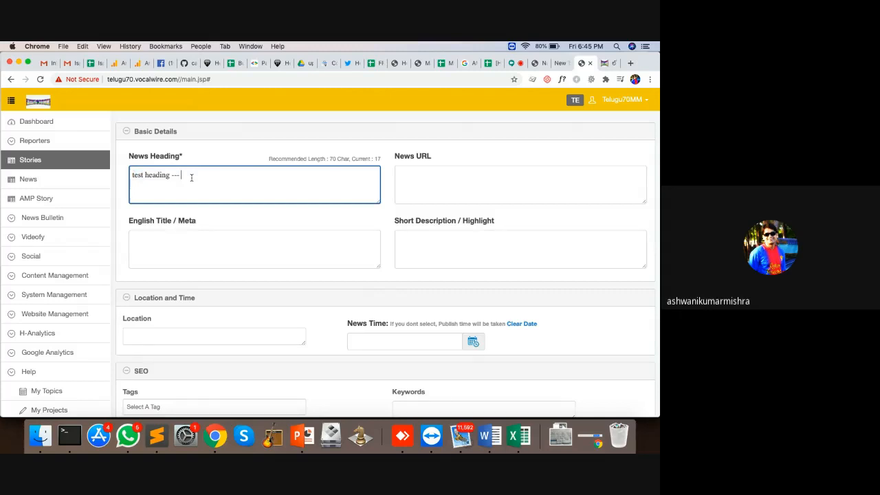
left_click(452, 180)
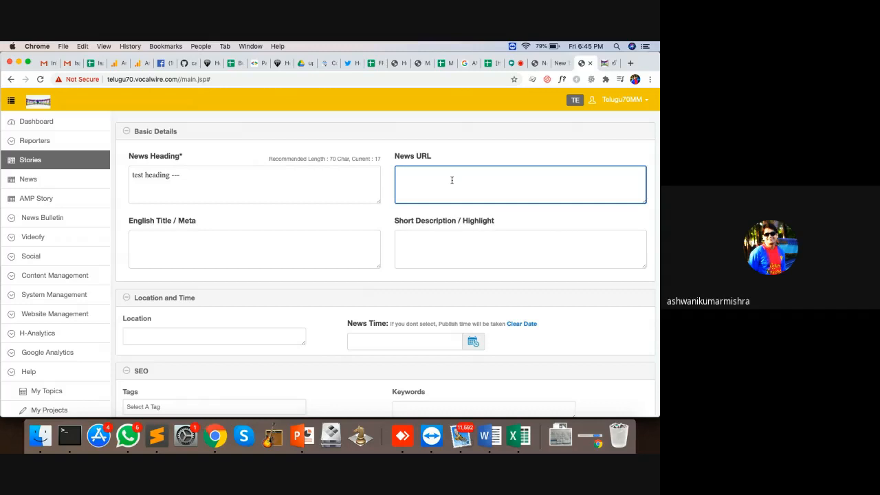
type("test story slug")
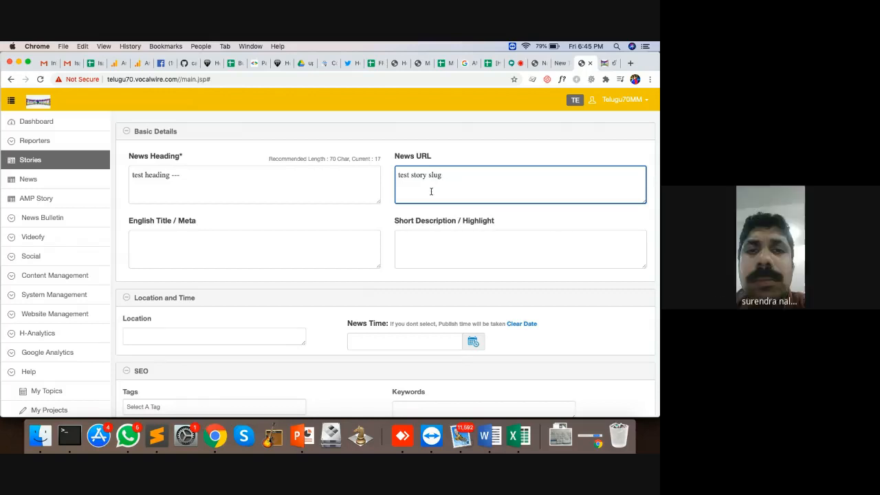
Click through the English Title / Meta and heading fields, leaving them unchanged
left_click(227, 249)
left_click(450, 256)
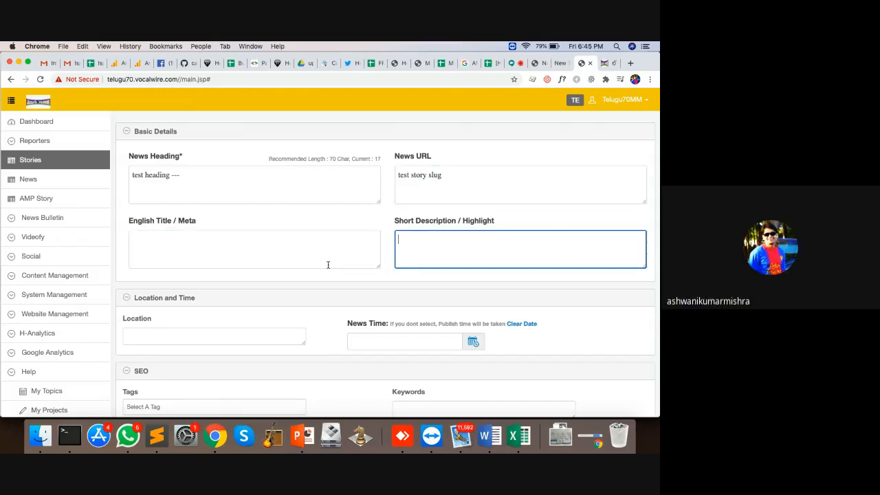
left_click(213, 263)
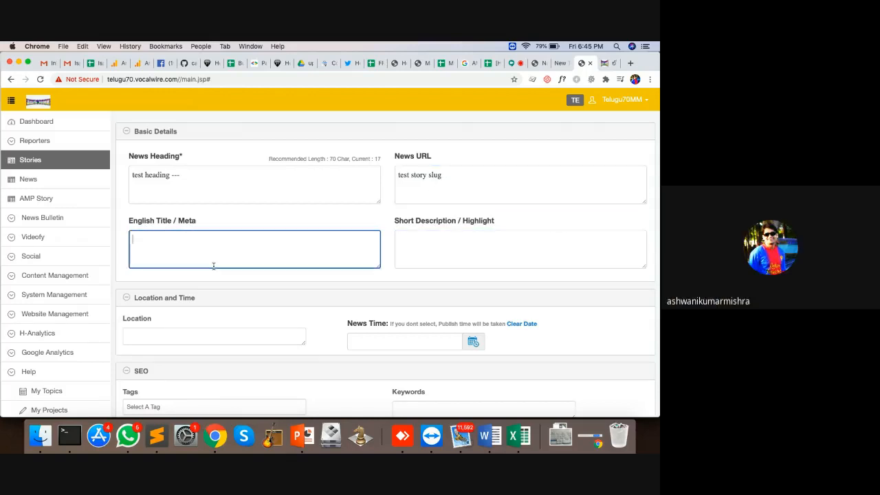
left_click(241, 180)
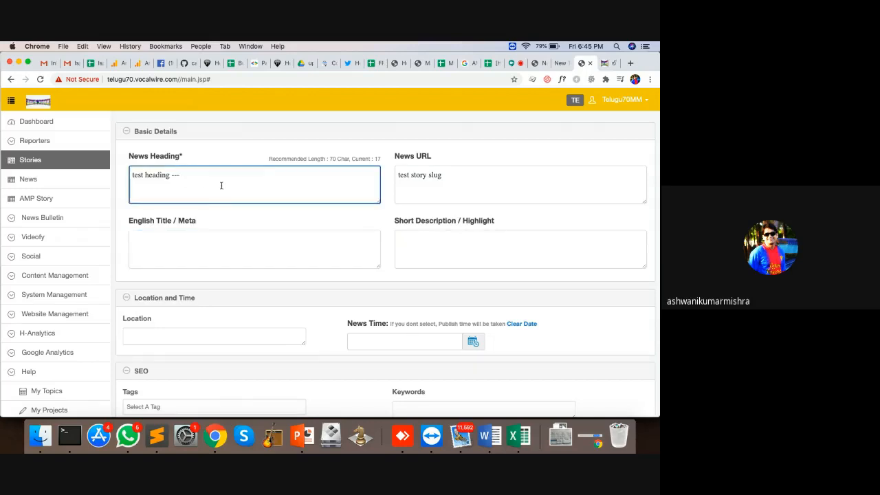
left_click(220, 248)
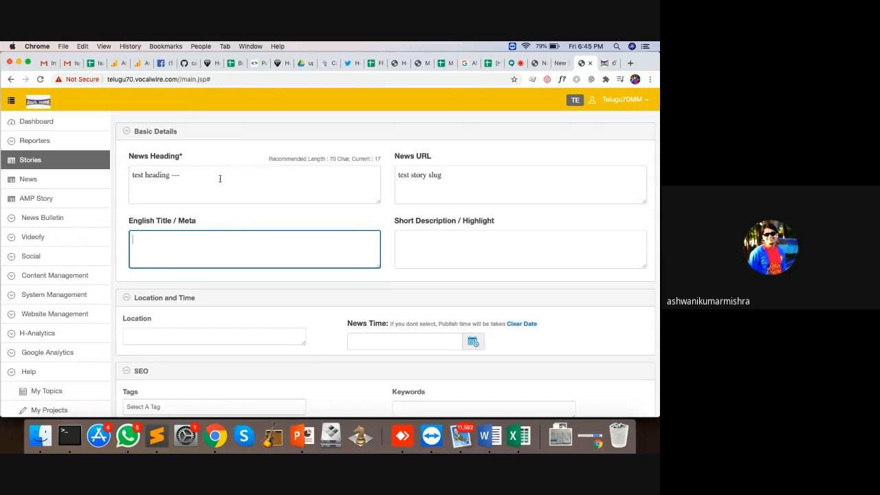
Search 'aajtak' in a new tab, open the former CBI director article, then return to the CMS
left_click(630, 63)
type("aajt")
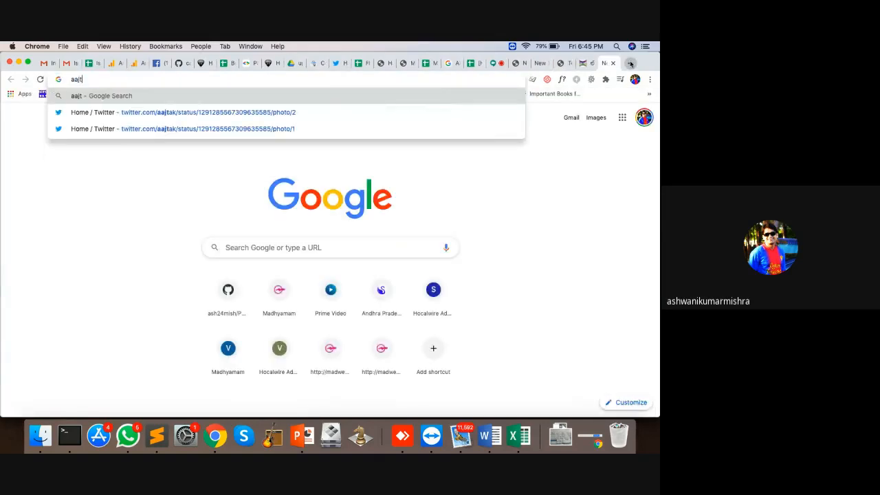
type("ak")
key("Return")
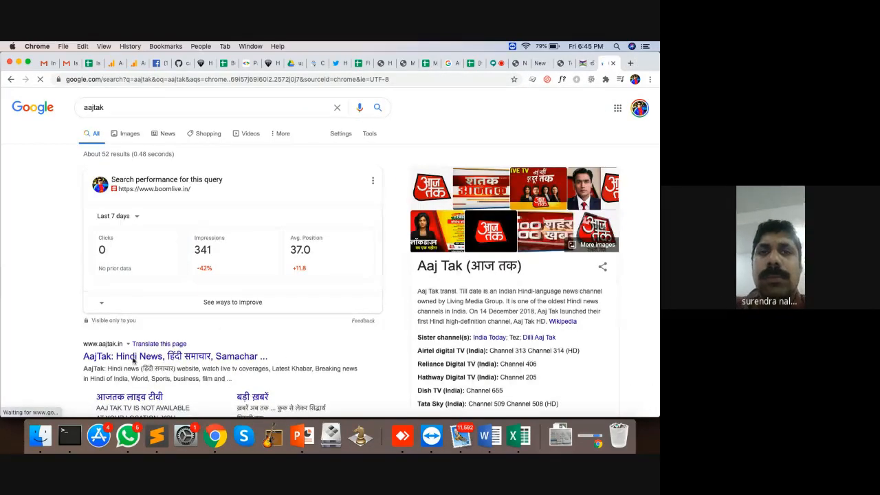
left_click(133, 358)
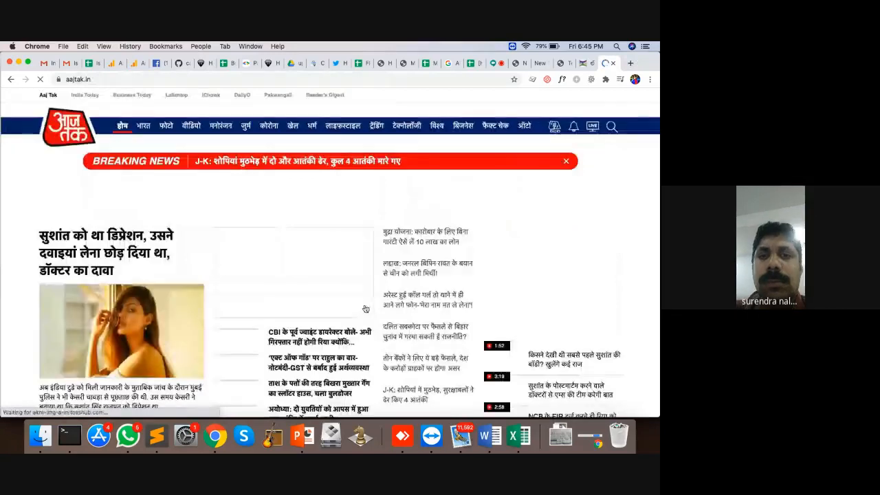
left_click(310, 342)
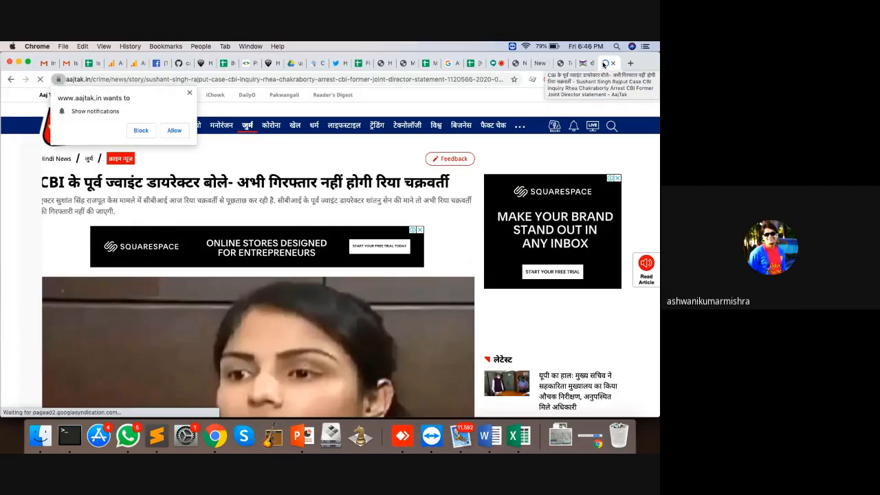
left_click(561, 64)
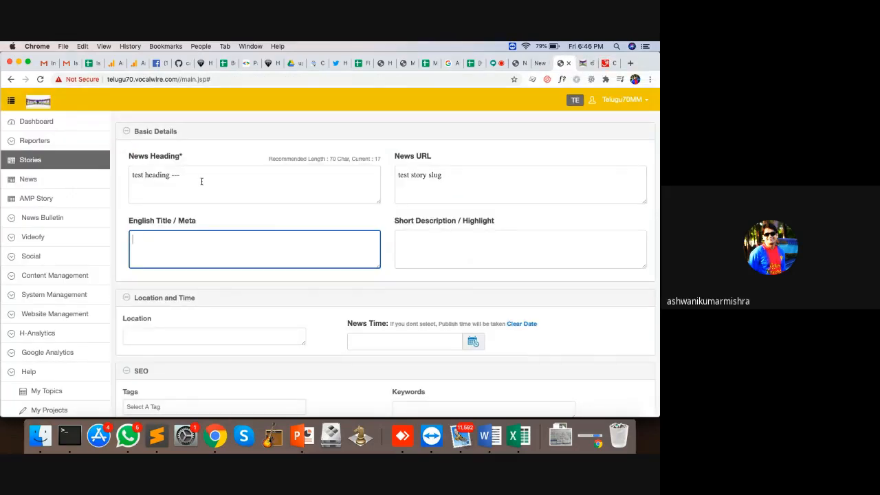
left_click_drag(201, 181, 124, 170)
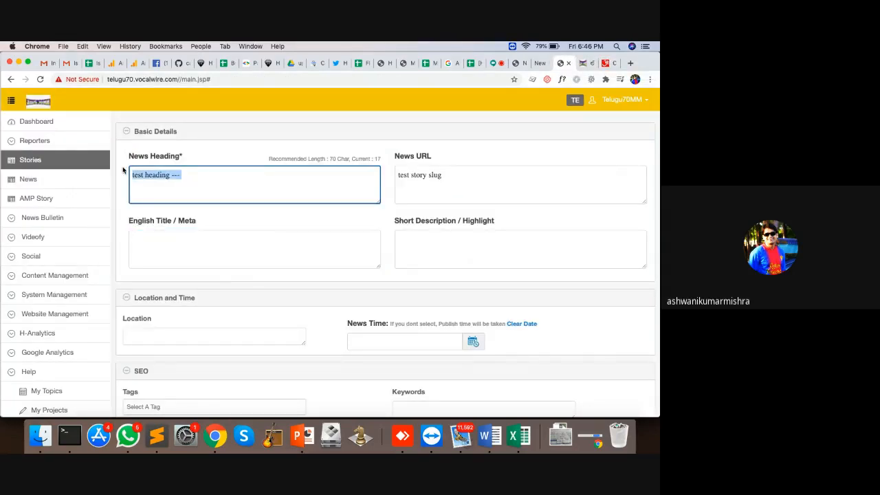
left_click(168, 249)
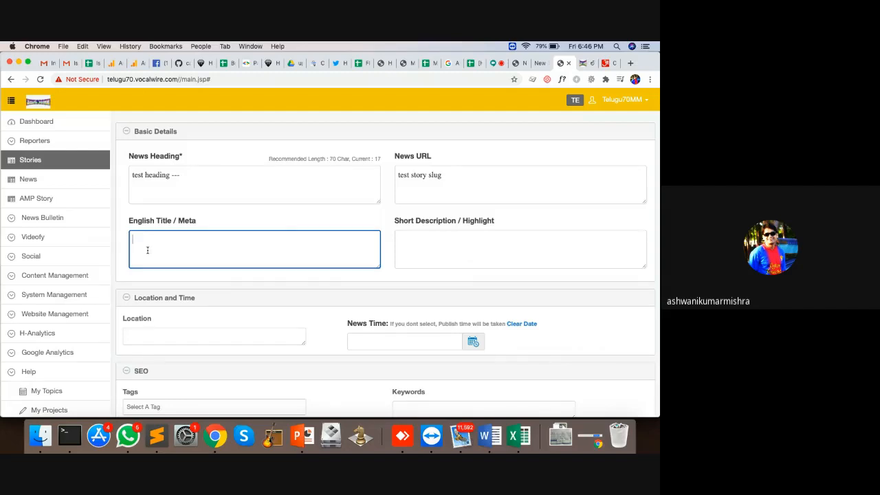
left_click(462, 181)
left_click_drag(182, 179, 127, 177)
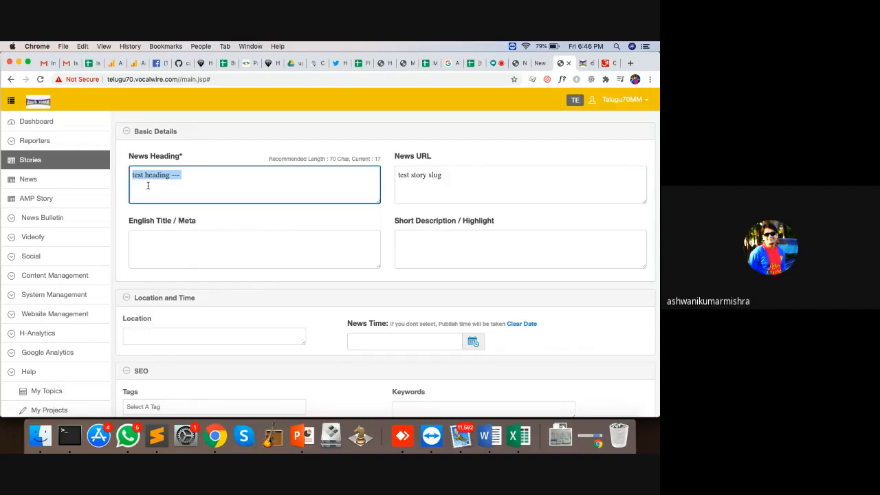
left_click(201, 260)
left_click(469, 176)
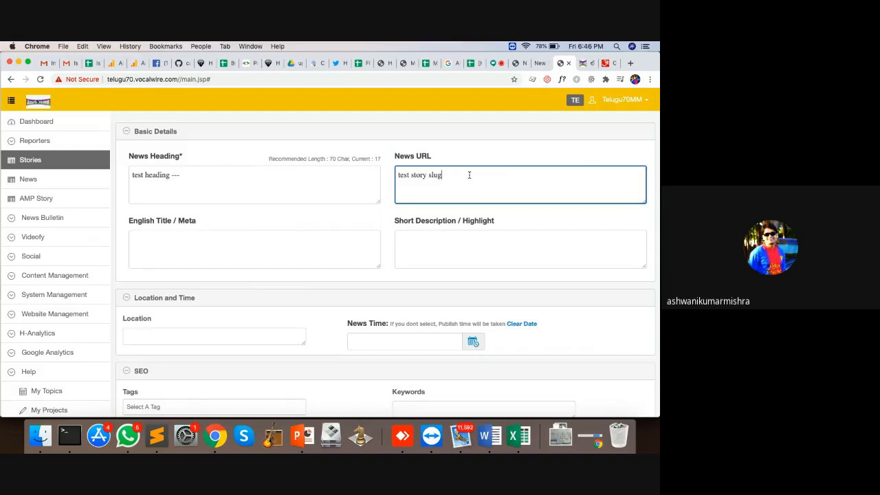
left_click(469, 240)
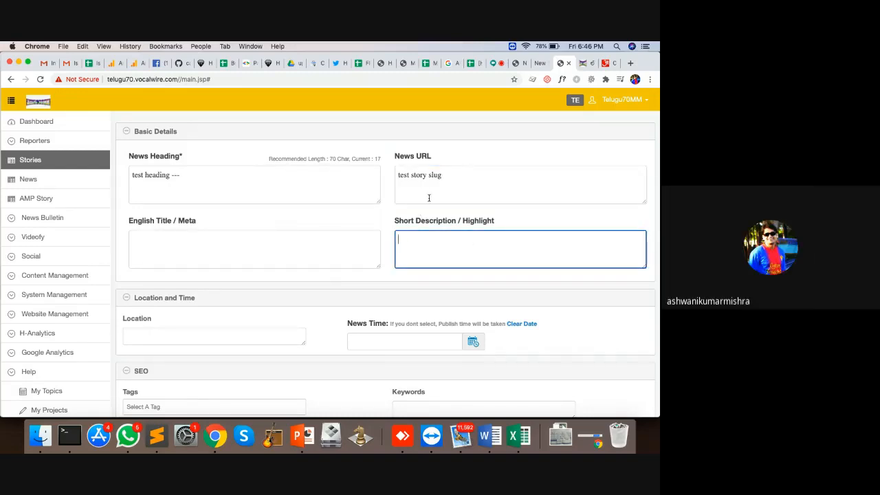
scroll(429, 198, "down", 3)
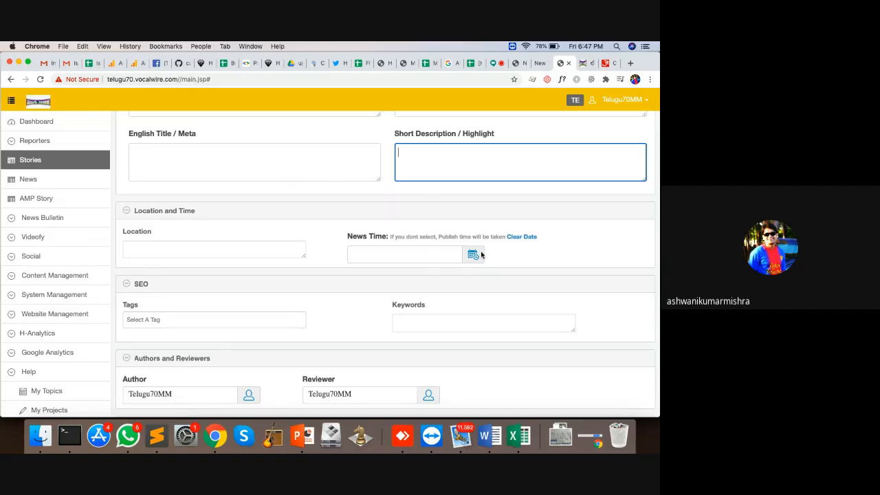
Add the #keerthi suresh tag as a trial, then remove it
scroll(295, 334, "down", 3)
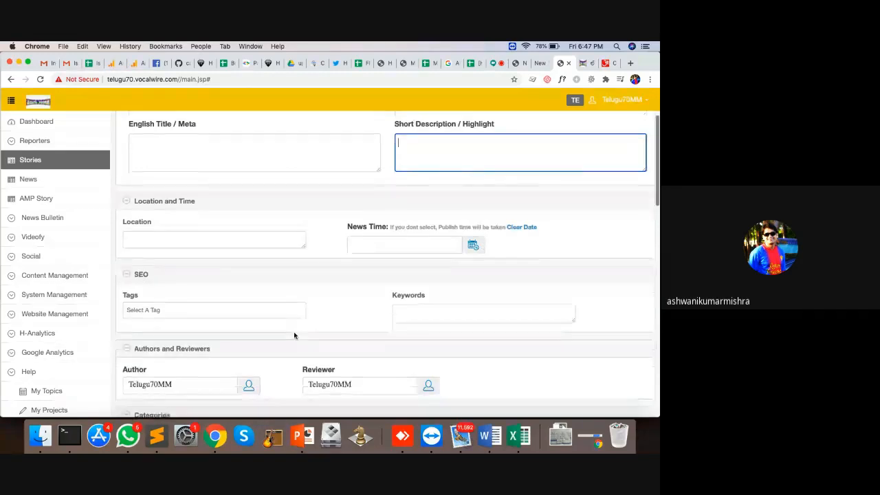
left_click(169, 232)
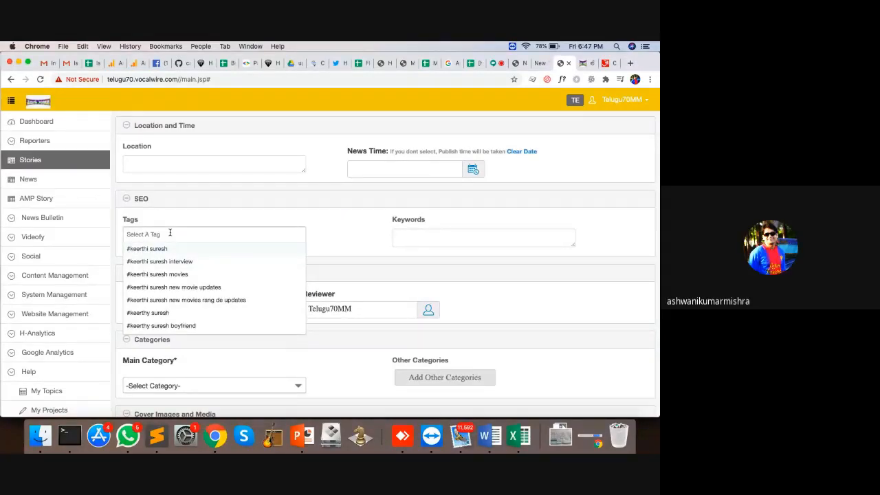
type("#keer")
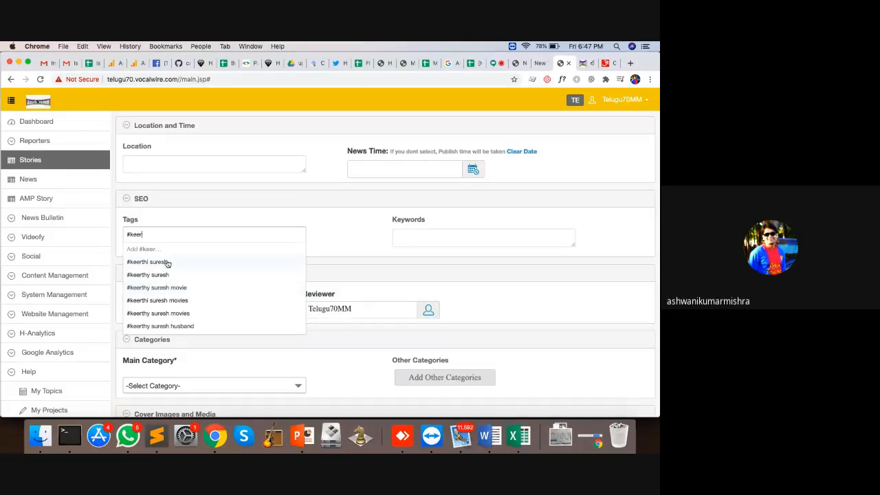
left_click(166, 262)
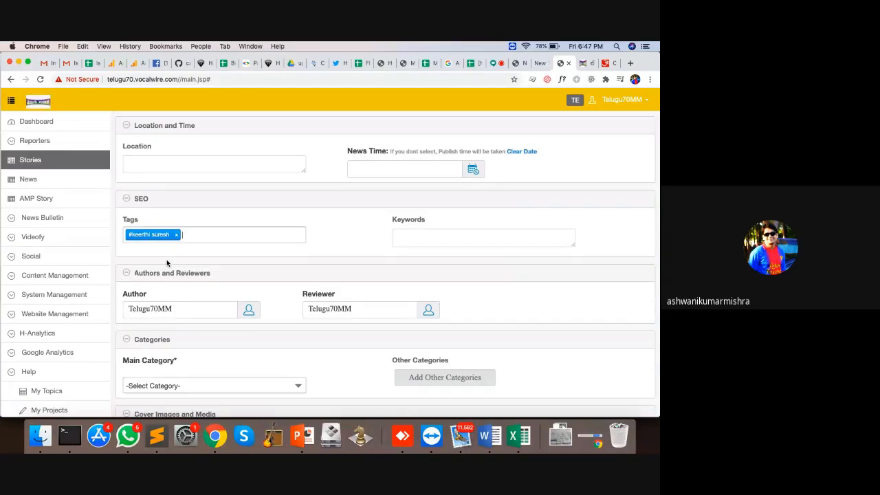
key("BackSpace")
key("BackSpace")
key("BackSpace")
key("BackSpace")
key("BackSpace")
key("BackSpace")
key("BackSpace")
key("BackSpace")
key("BackSpace")
key("BackSpace")
key("BackSpace")
key("BackSpace")
key("BackSpace")
key("BackSpace")
key("BackSpace")
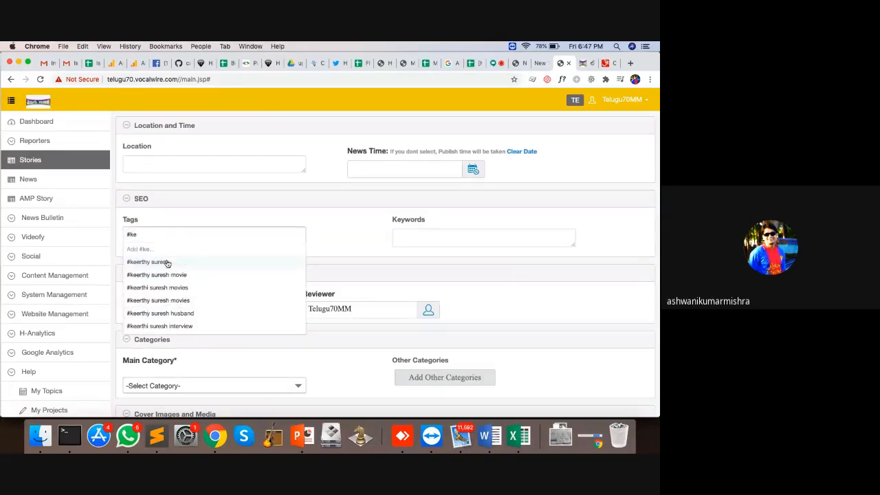
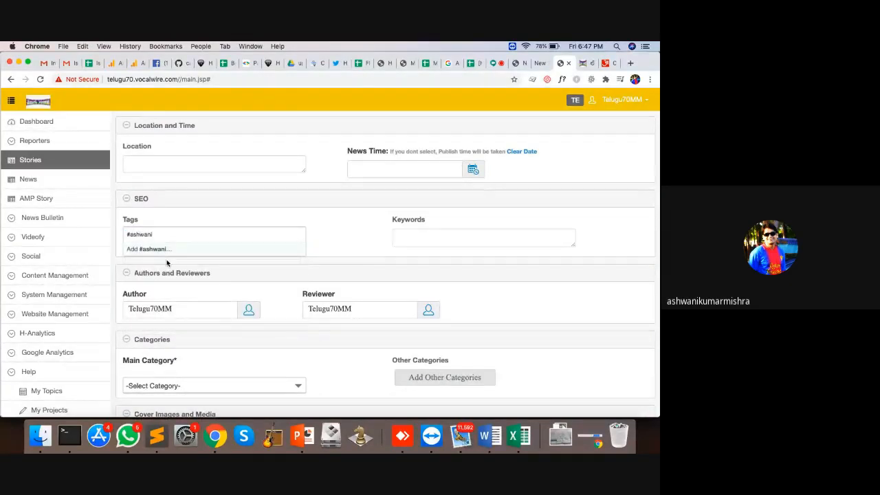
Discard a trial name tag, then enter a person's name and 'demo story' as Keywords
type("-mishra")
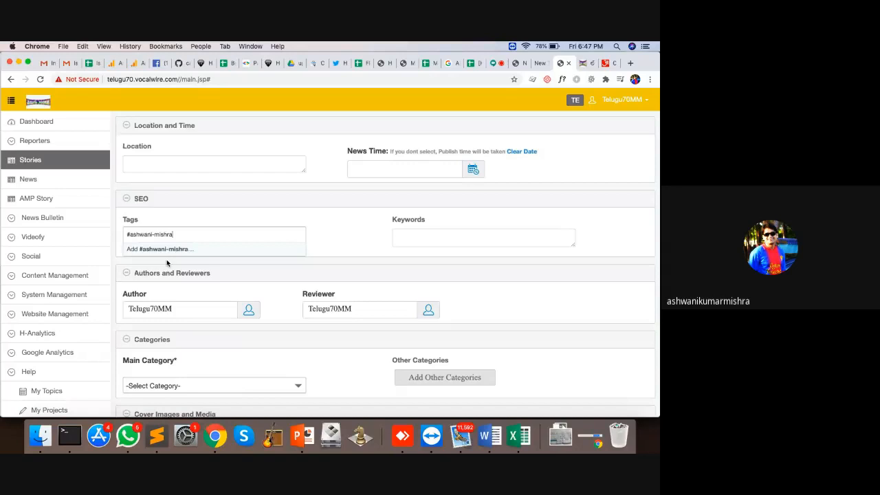
key("Return")
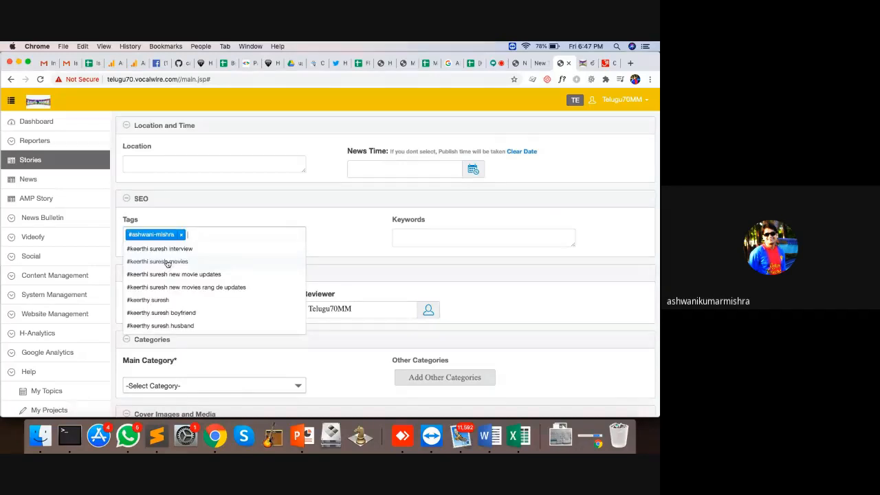
key("BackSpace")
key("BackSpace")
key("BackSpace")
key("BackSpace")
key("BackSpace")
key("BackSpace")
key("BackSpace")
key("BackSpace")
key("BackSpace")
key("BackSpace")
key("BackSpace")
key("BackSpace")
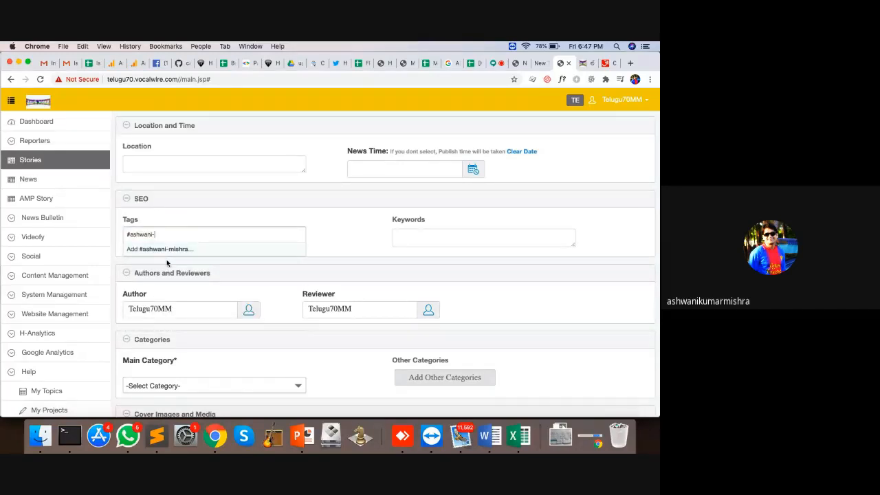
key("BackSpace")
key("BackSpace")
key("BackSpace")
key("BackSpace")
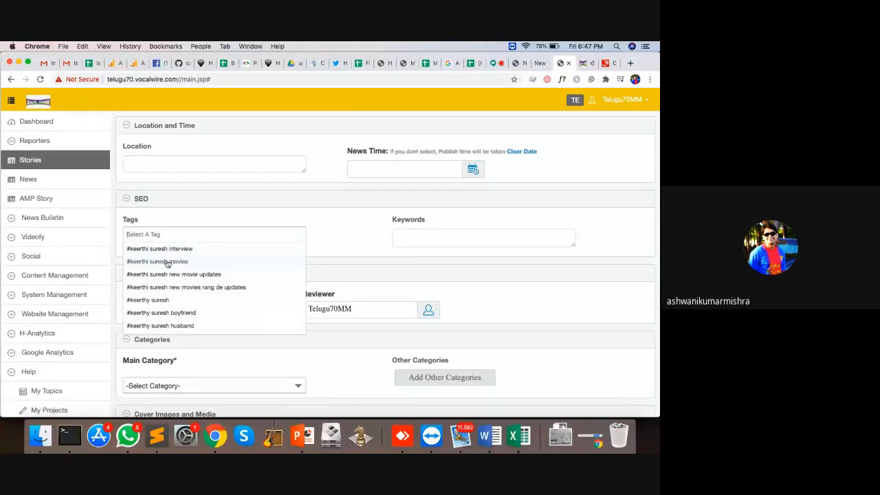
left_click(405, 238)
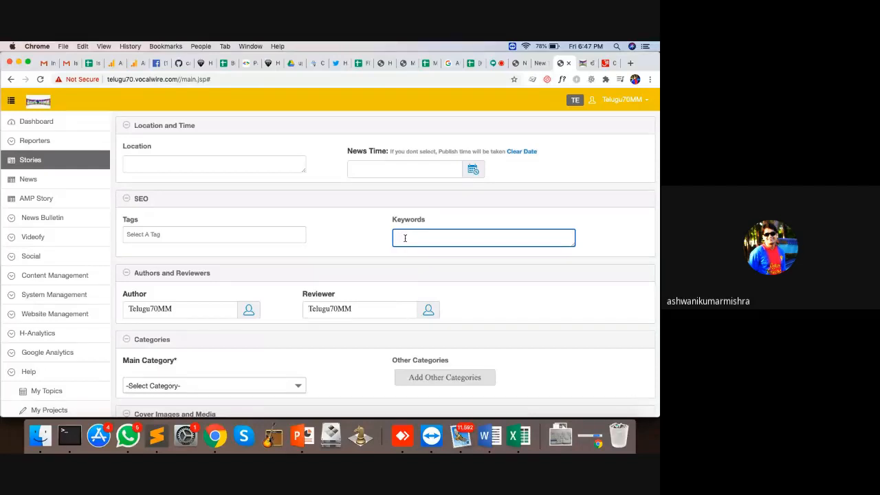
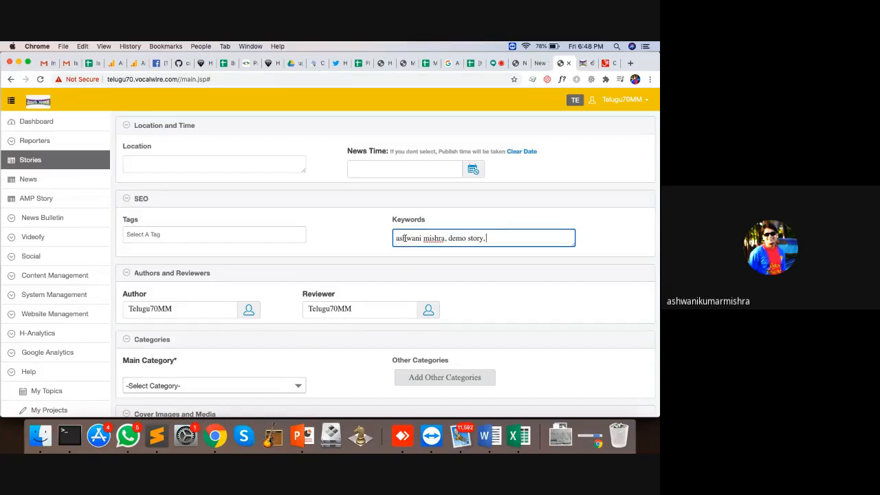
Search Google for 'modi economic policies' in a new tab and browse the related searches
left_click(630, 66)
type("ke")
key("BackSpace")
key("BackSpace")
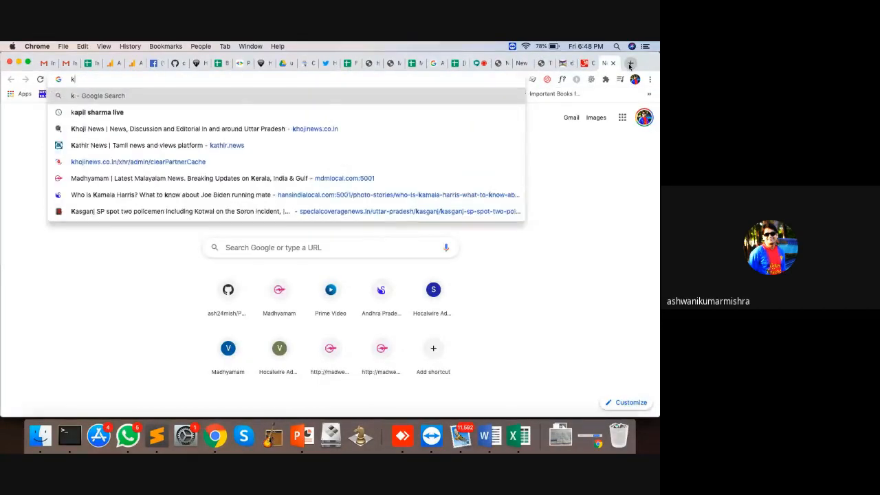
type("modi ")
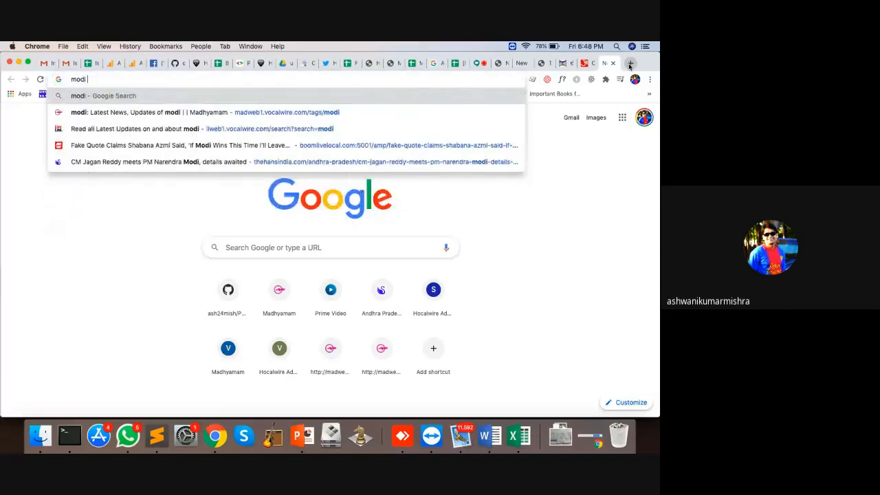
type("ecomion")
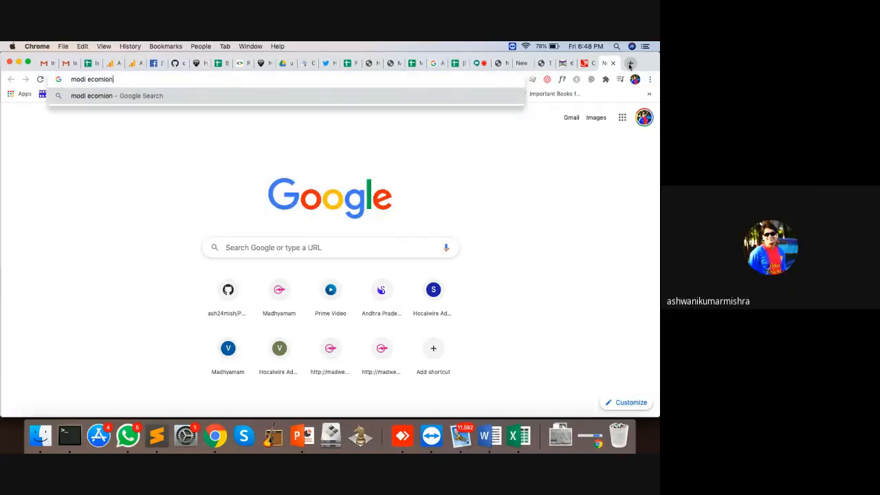
key("BackSpace")
key("BackSpace")
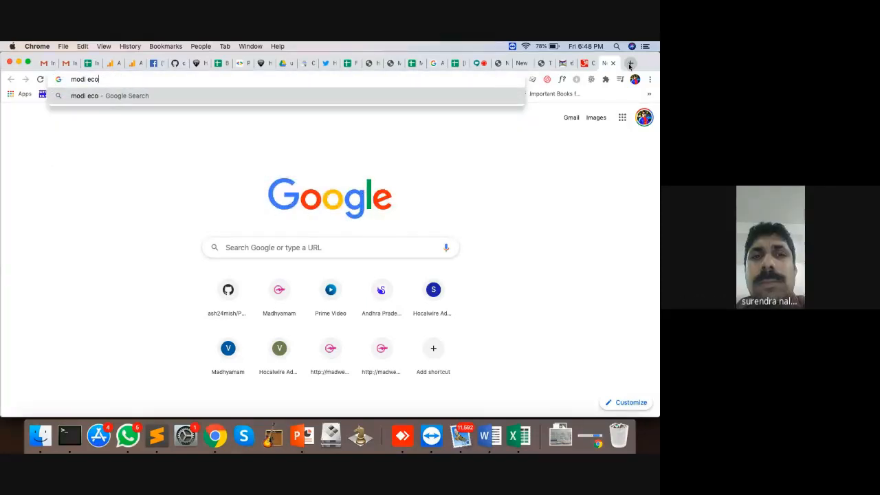
type("nomic polcies")
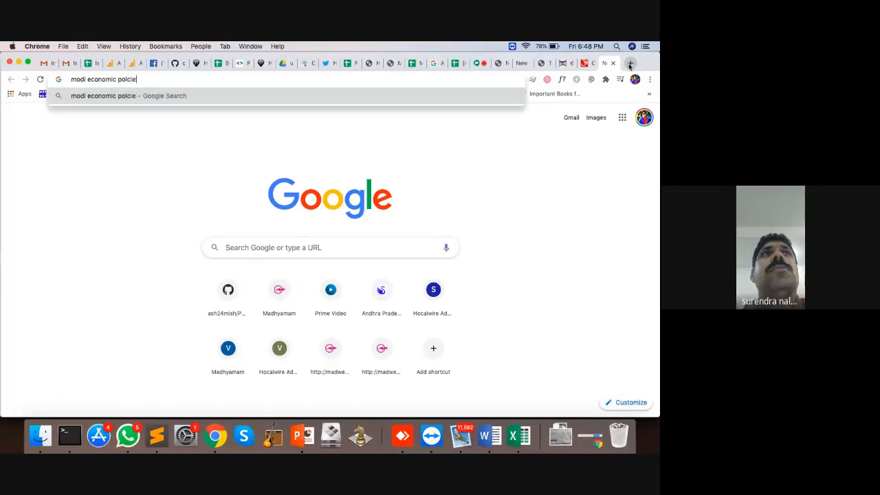
key("Return")
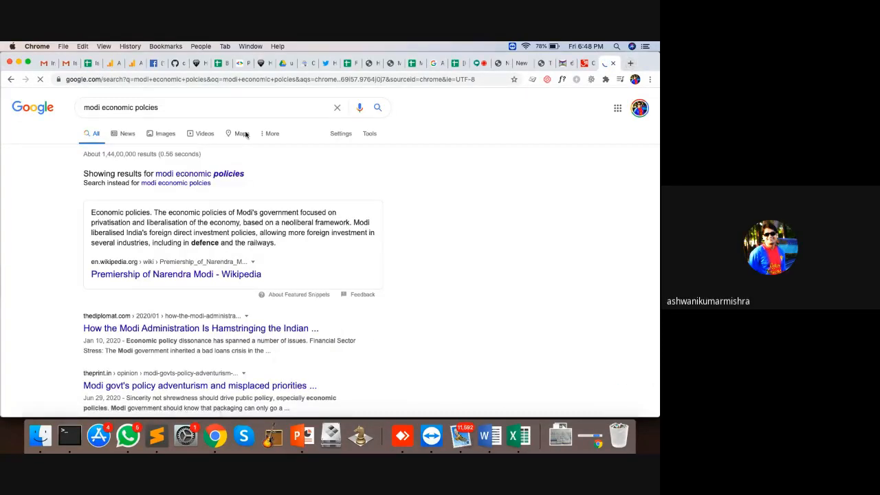
scroll(265, 267, "down", 15)
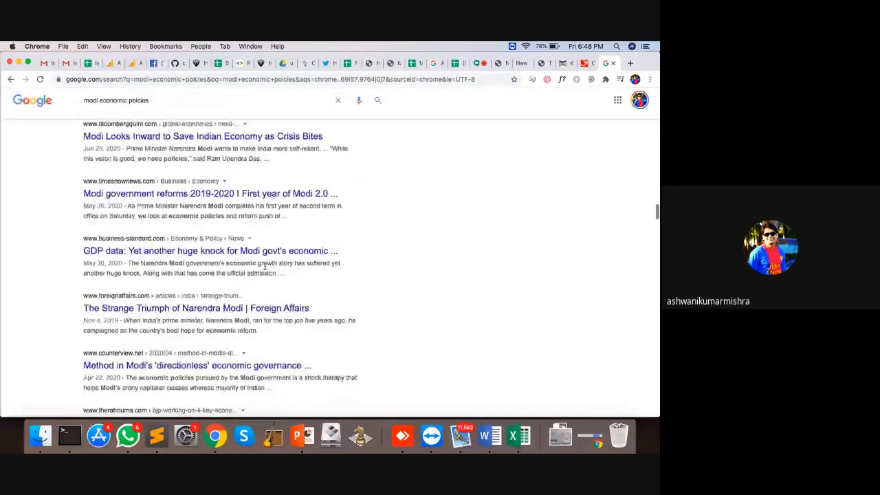
scroll(265, 267, "down", 10)
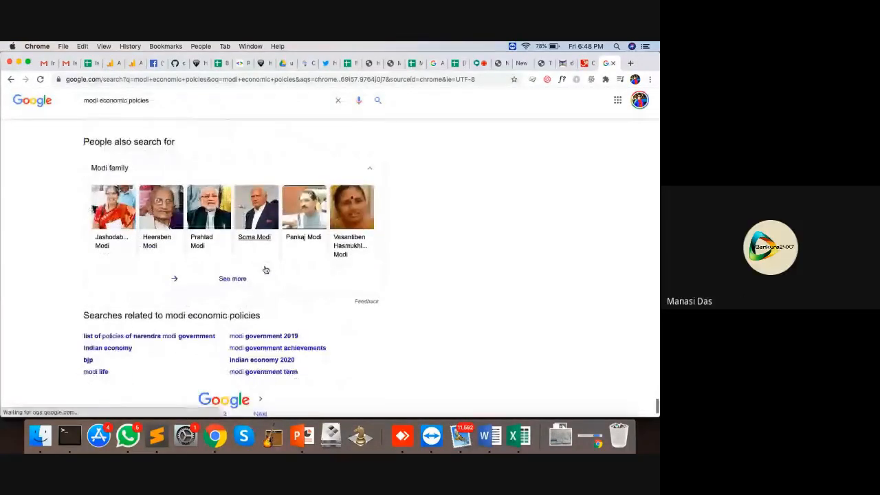
left_click_drag(66, 275, 318, 325)
left_click(318, 325)
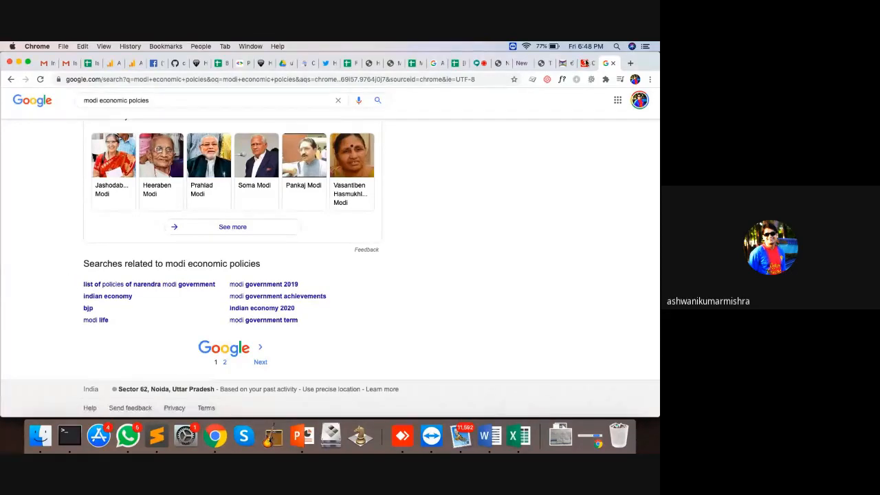
left_click(542, 63)
Add #keerthi suresh to the story's Tags
left_click(185, 236)
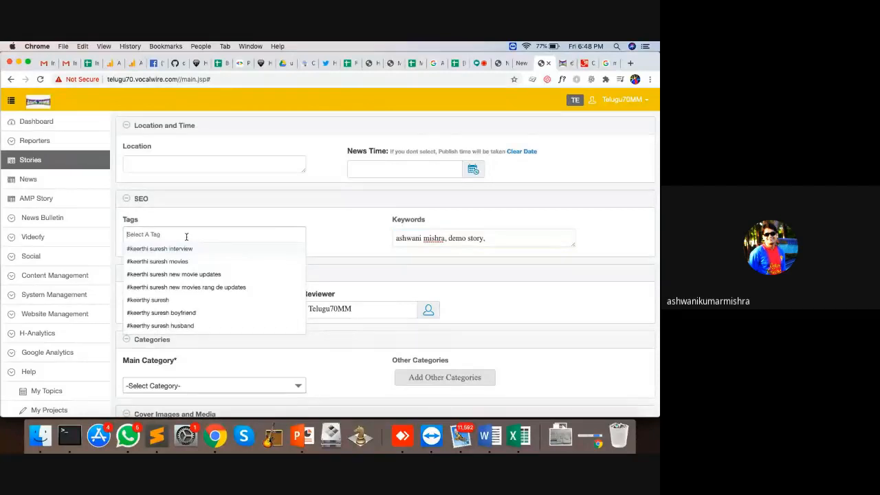
type("#kee")
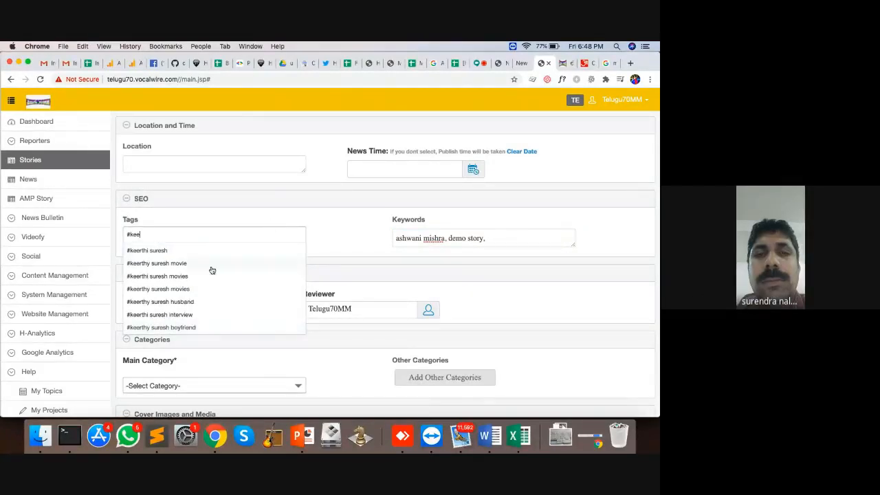
left_click(162, 251)
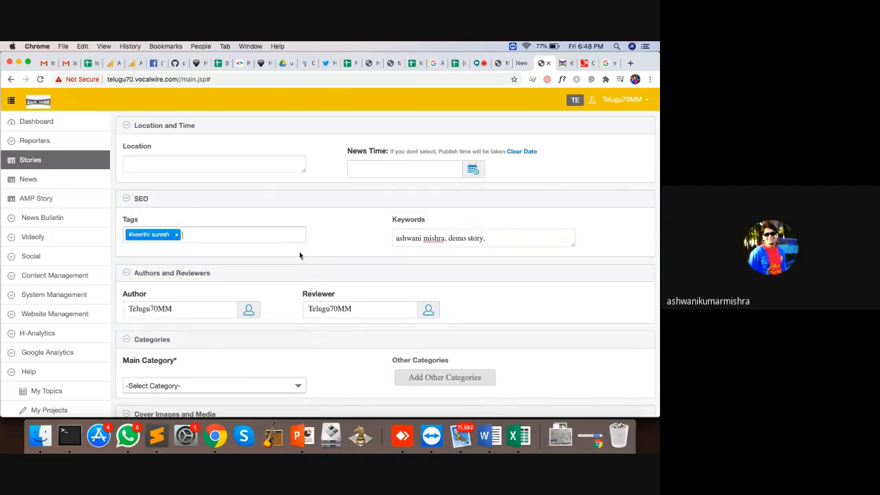
scroll(299, 256, "down", 2)
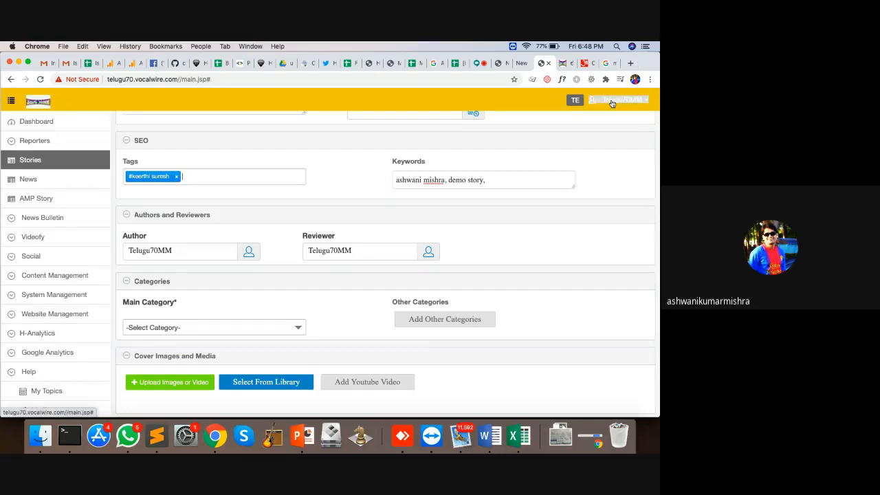
Open the Author lookup and close it, keeping the signed-in account as author
left_click(249, 252)
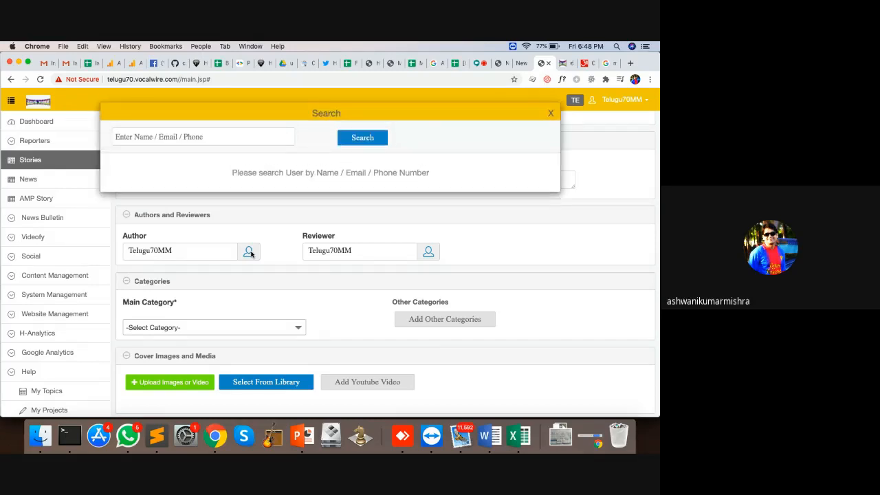
left_click(551, 113)
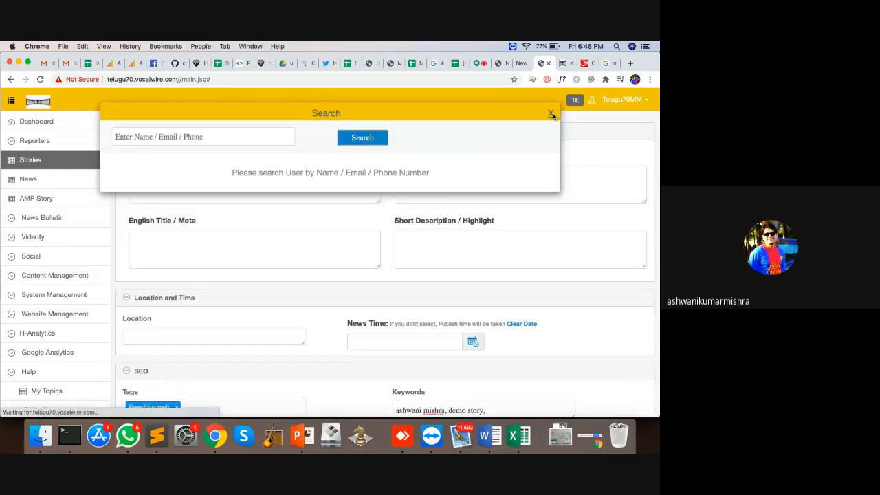
scroll(325, 281, "down", 5)
scroll(325, 281, "down", 2)
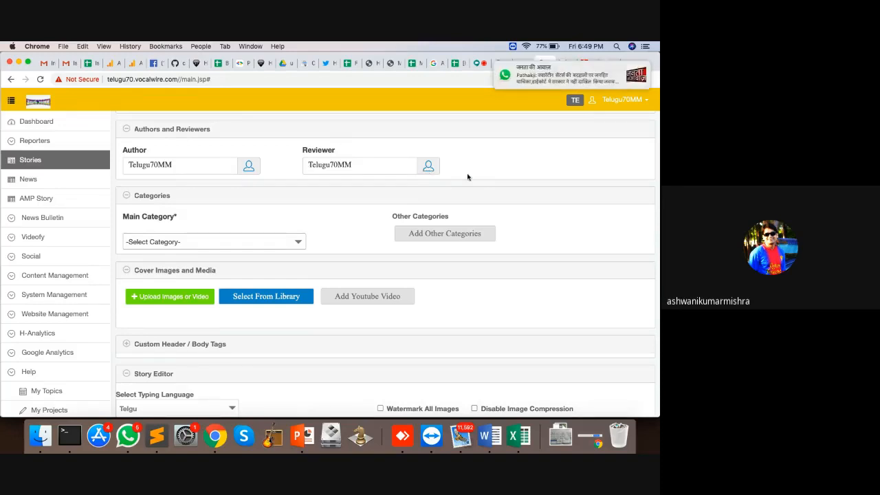
scroll(18, 295, "down", 1)
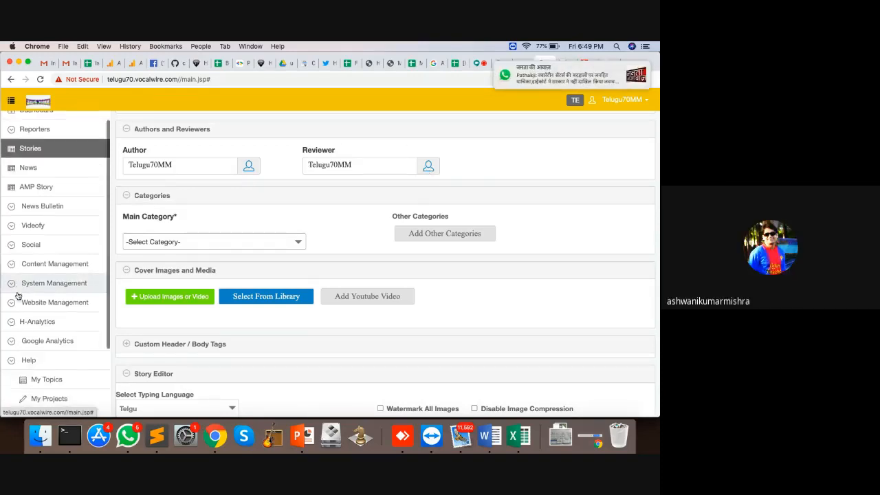
Open the test heading draft for editing from the Stories list
scroll(18, 295, "down", 3)
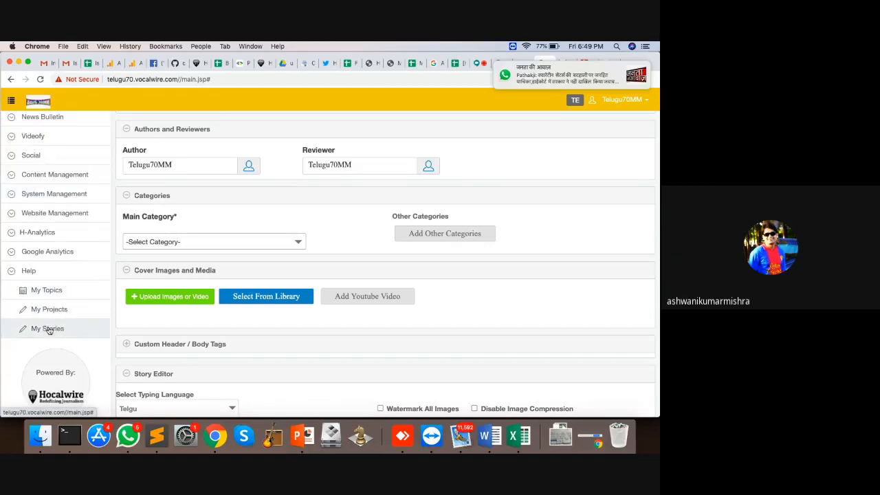
left_click(47, 329)
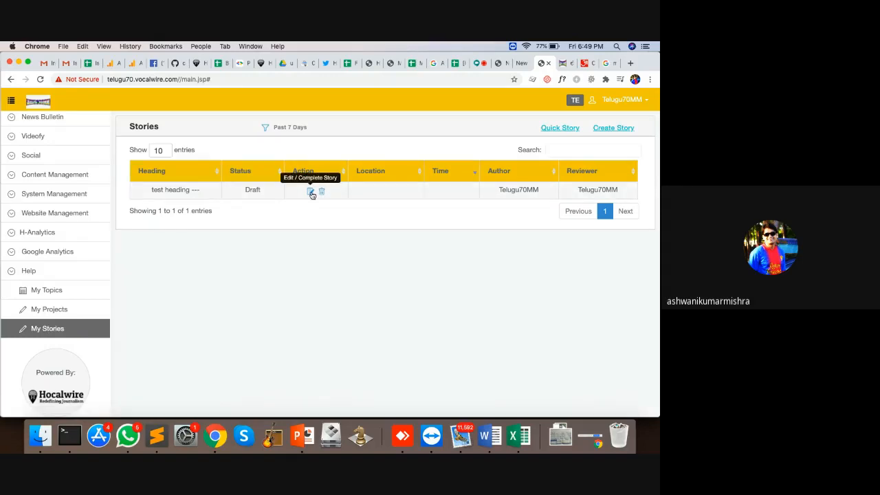
scroll(89, 213, "up", 5)
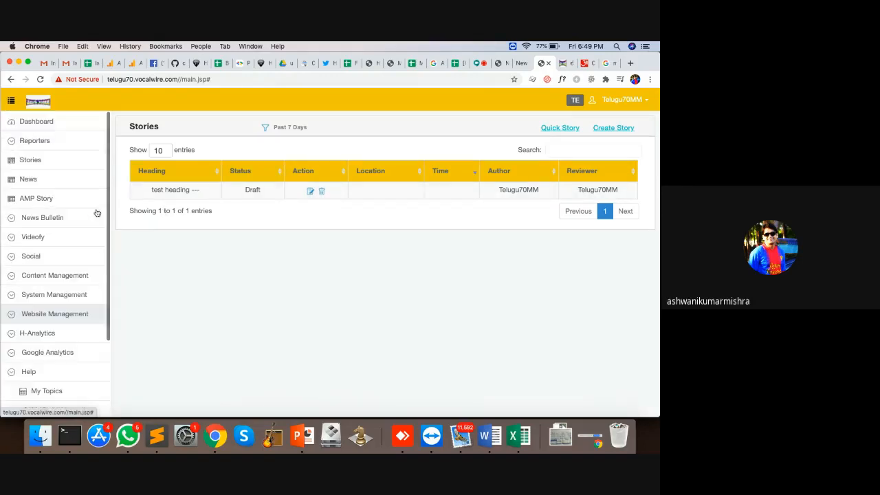
left_click(41, 161)
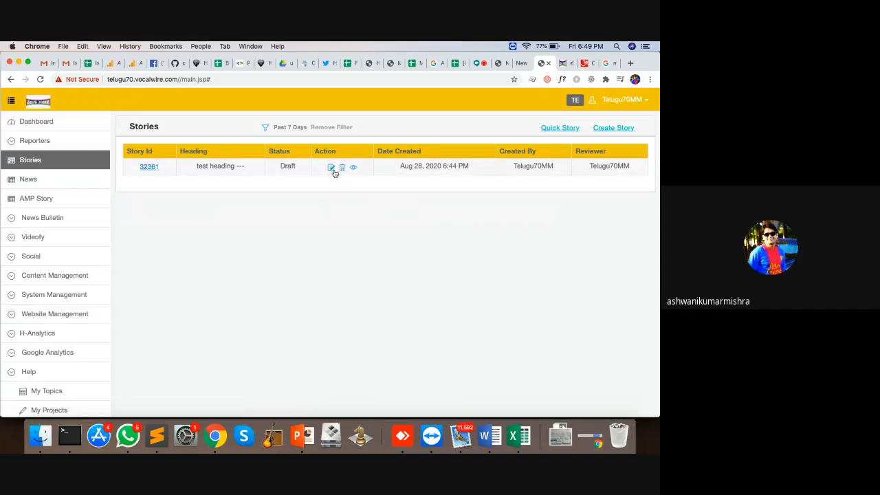
left_click(330, 168)
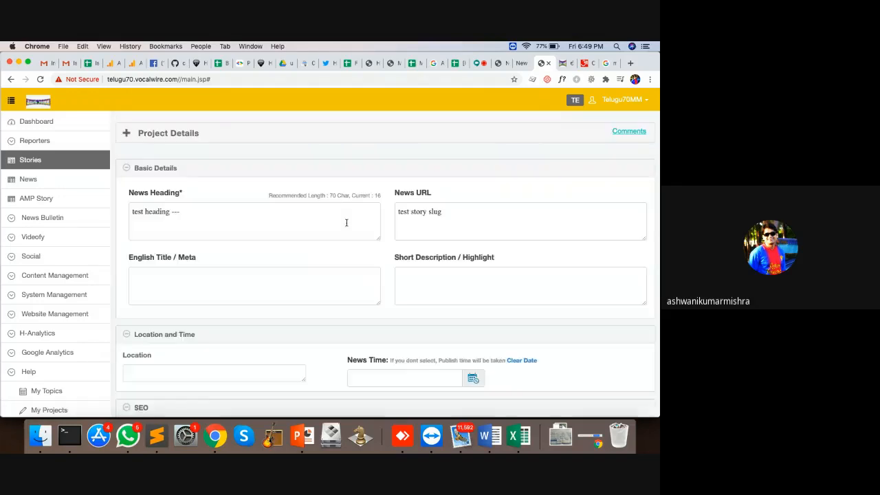
scroll(345, 222, "down", 8)
scroll(347, 224, "down", 4)
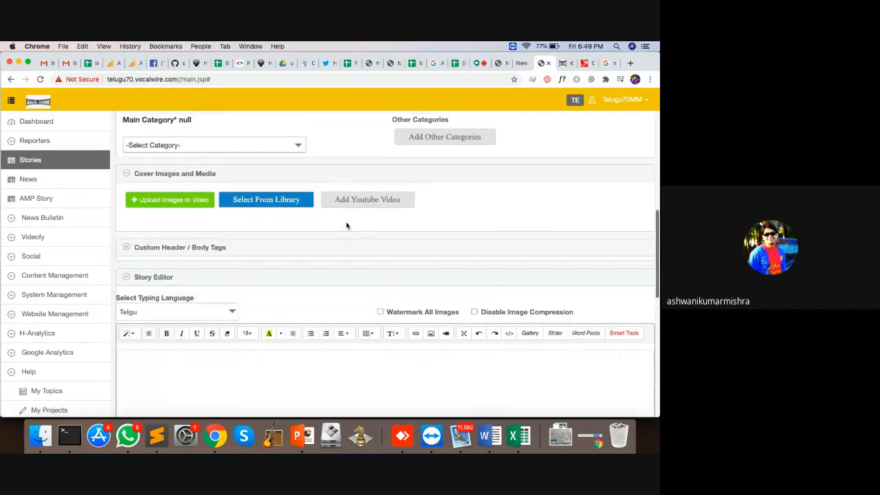
scroll(346, 223, "up", 3)
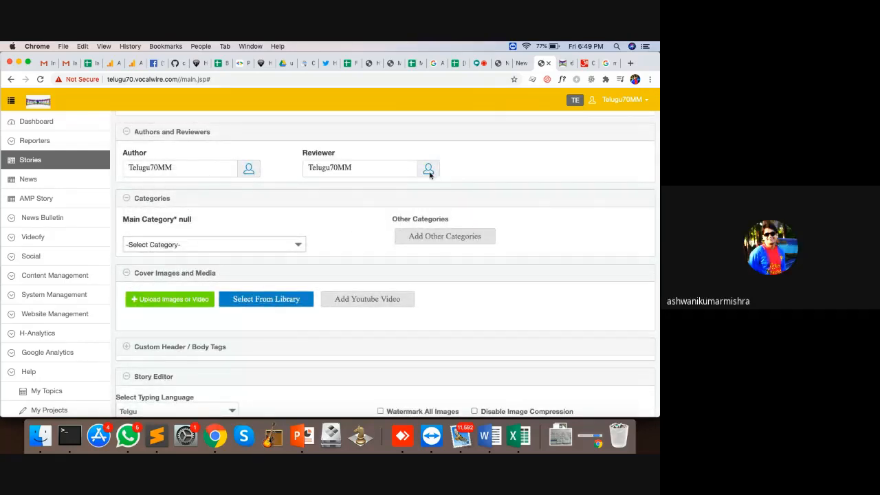
Set the story's Main Category to ట్రెండింగ్
left_click(262, 247)
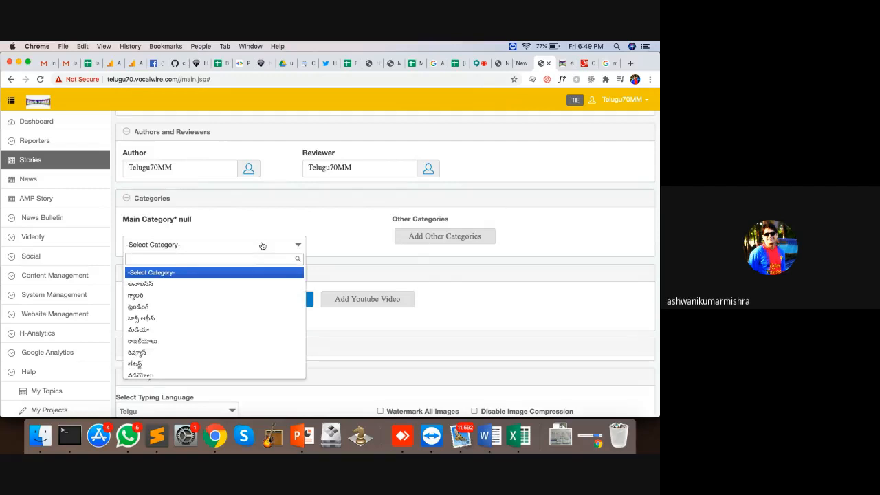
left_click(181, 306)
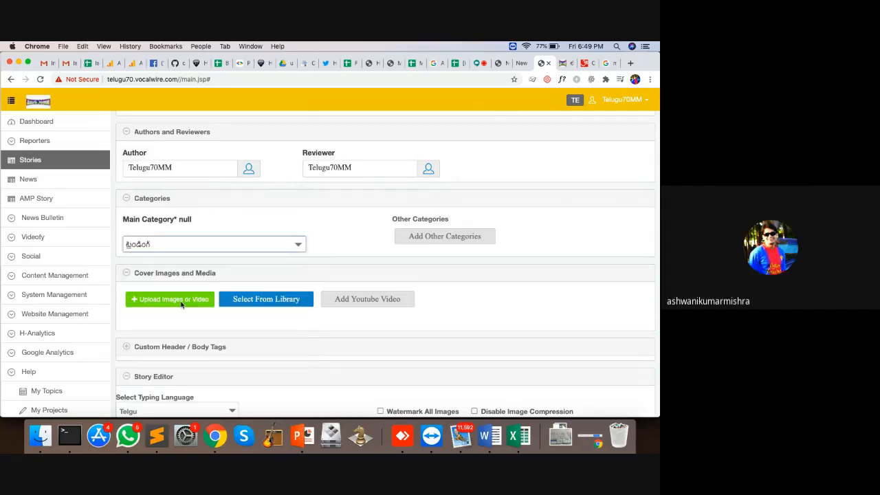
left_click(564, 62)
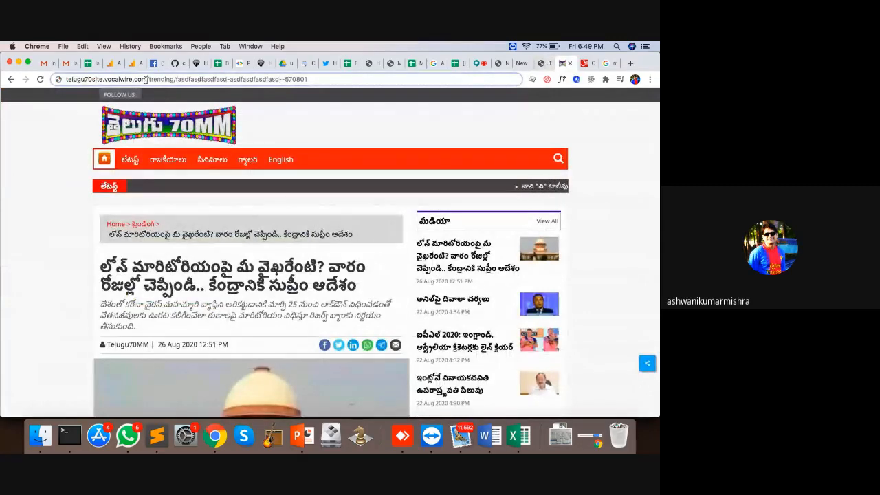
Highlight the /trending/ path in the article's address, then go back to the editor
left_click_drag(147, 79, 173, 79)
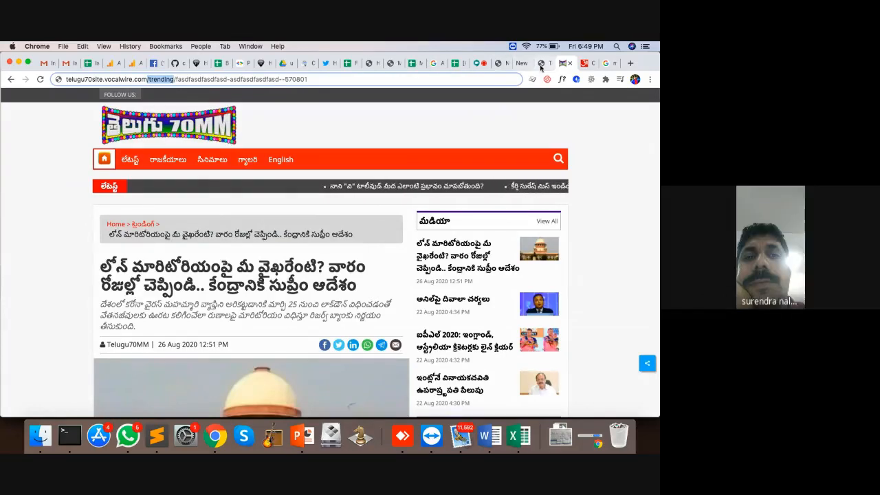
left_click(542, 64)
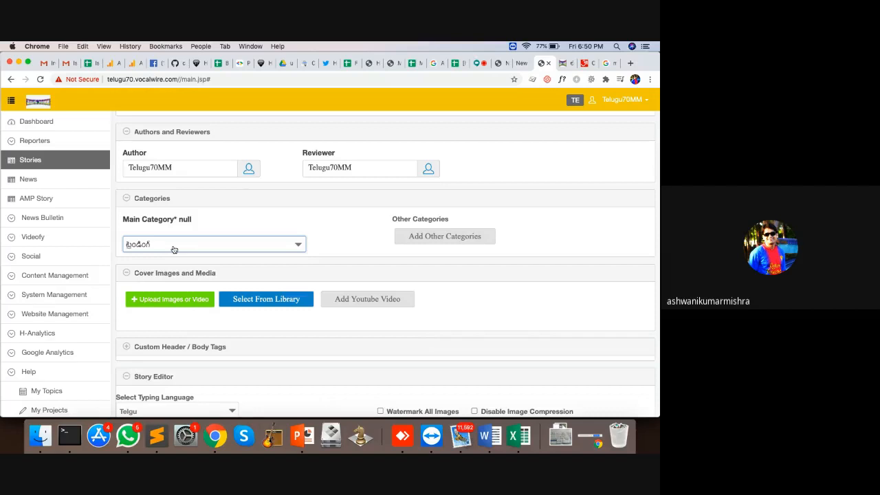
Tick అనాలసిస్, బాక్స్ ఆఫీస్ and మీడియా under Add Other Categories
left_click(435, 240)
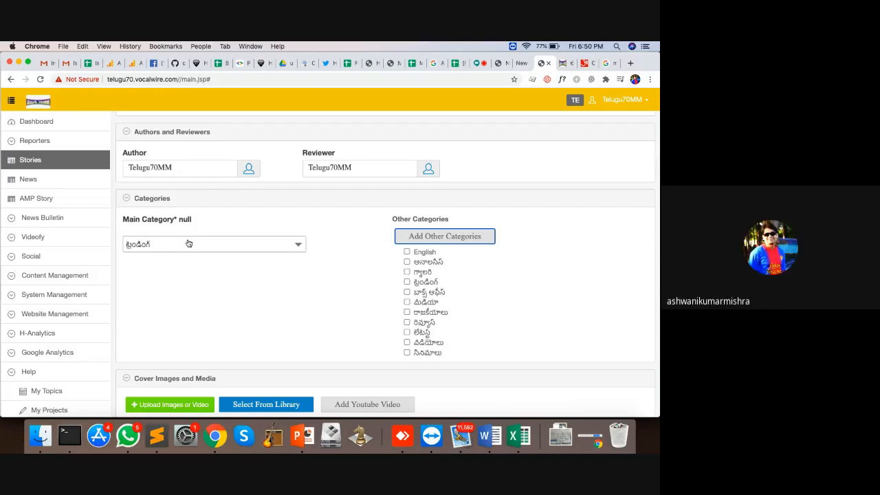
left_click(407, 262)
left_click(407, 292)
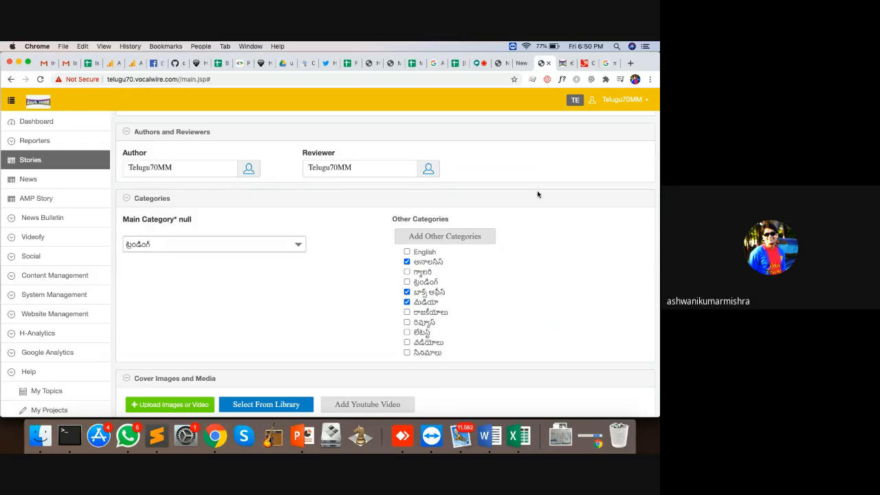
scroll(491, 297, "down", 2)
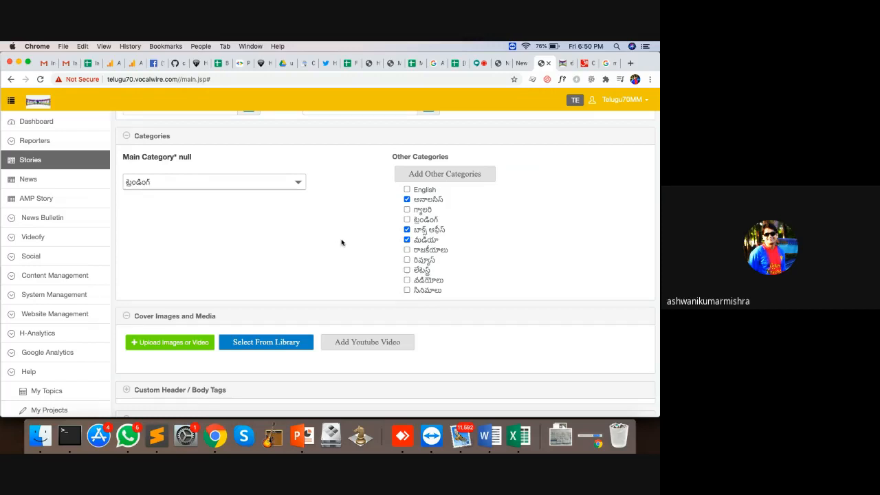
scroll(341, 242, "down", 4)
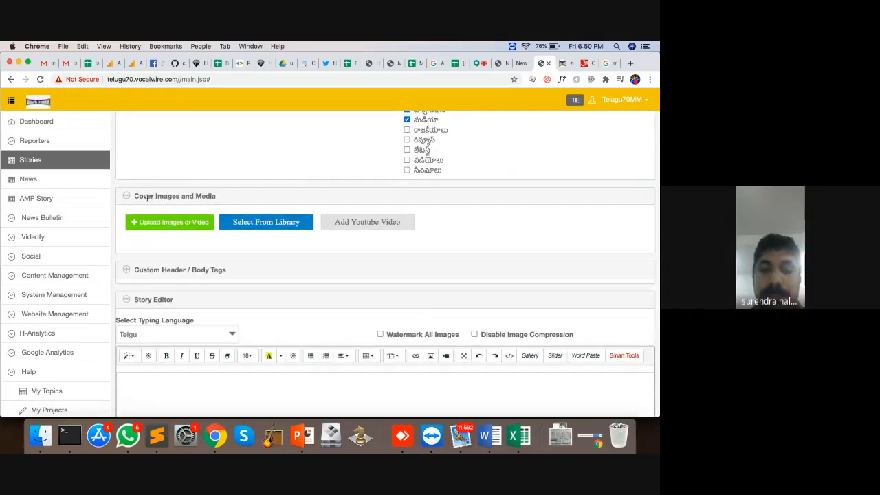
Scroll the live Telugu70MM article down to its Supreme Court photo, then return to the editor
left_click(565, 62)
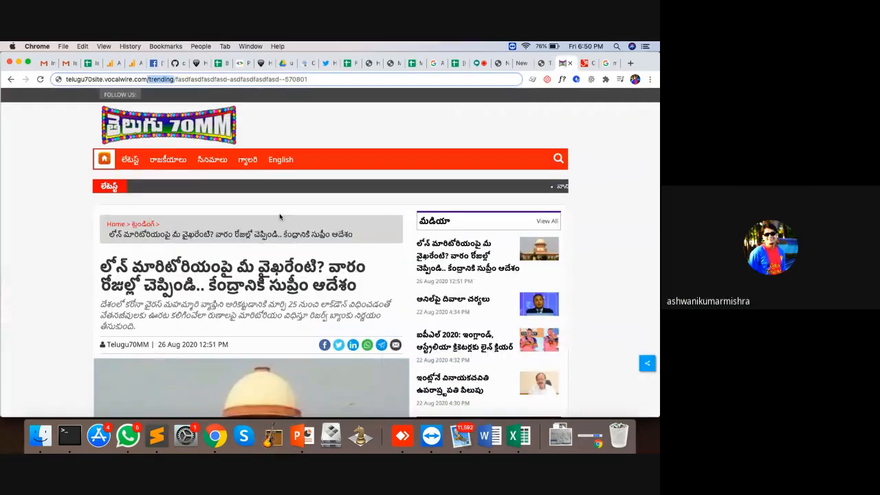
scroll(279, 218, "down", 5)
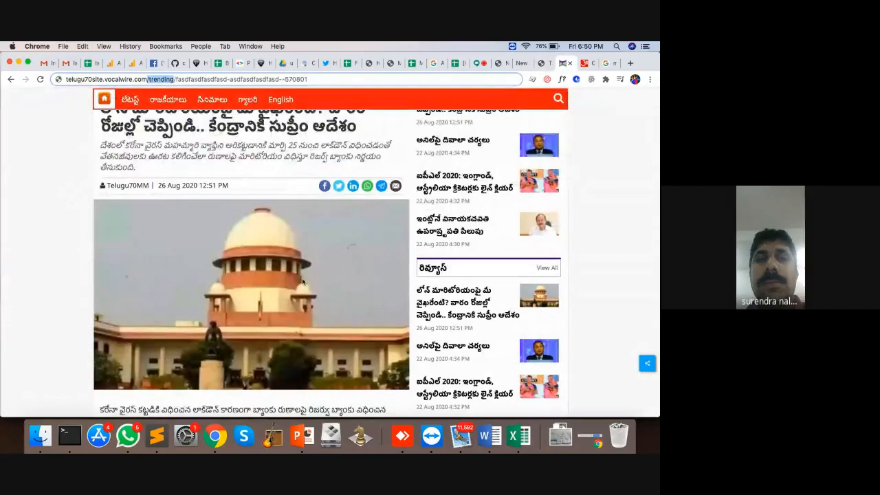
left_click(540, 64)
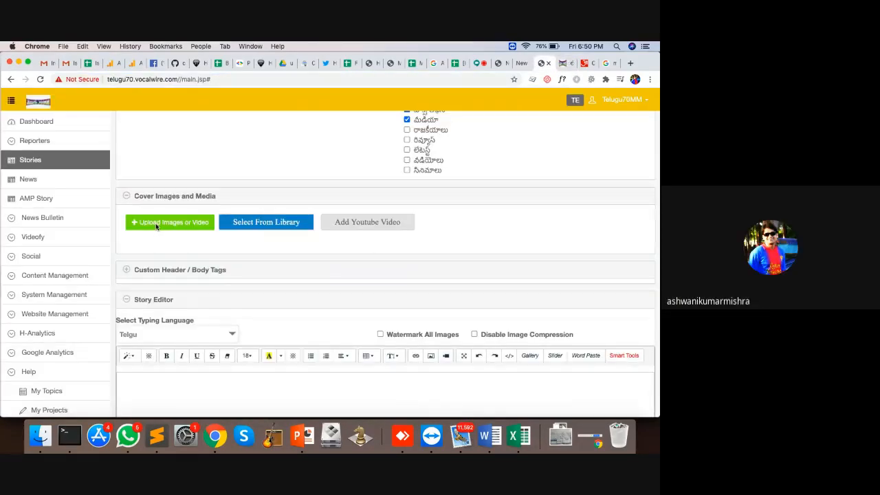
Cancel a computer upload, then pick download (15).jpeg from the library and delete it
left_click(157, 223)
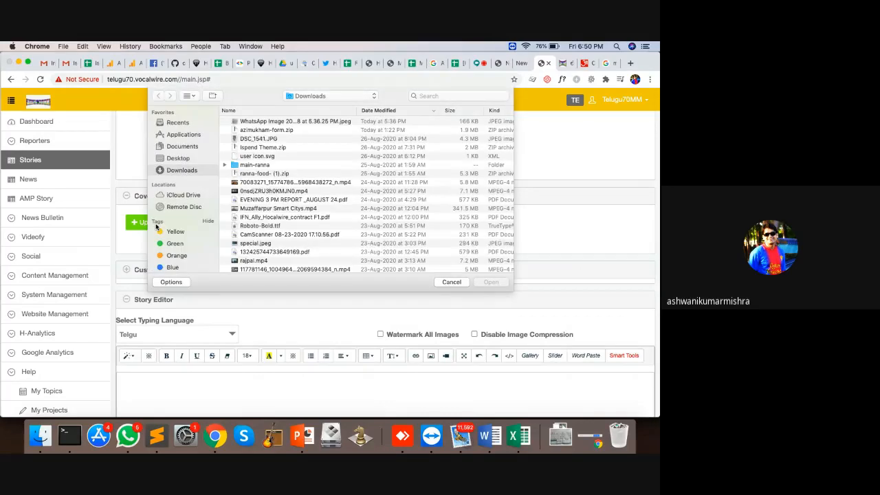
left_click(452, 282)
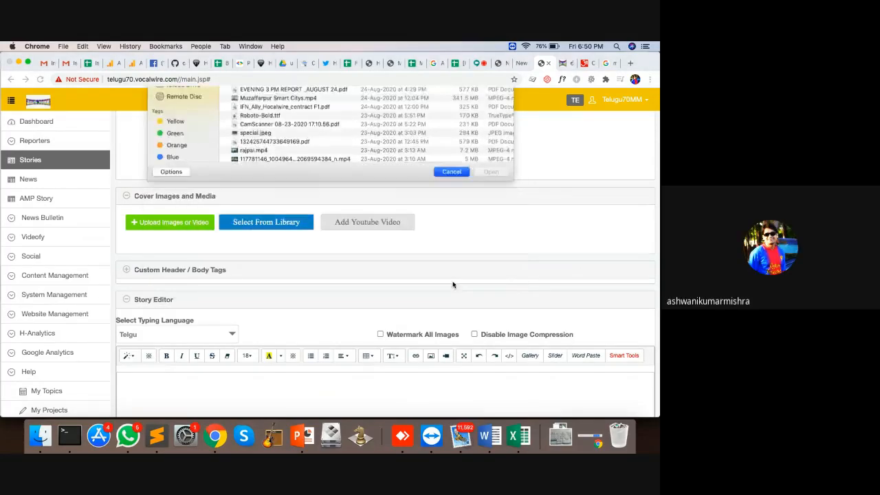
left_click(302, 223)
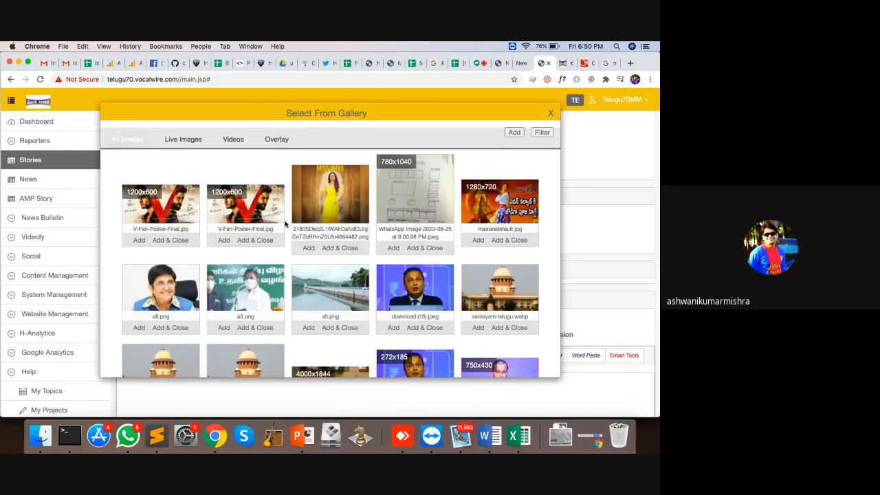
left_click(426, 328)
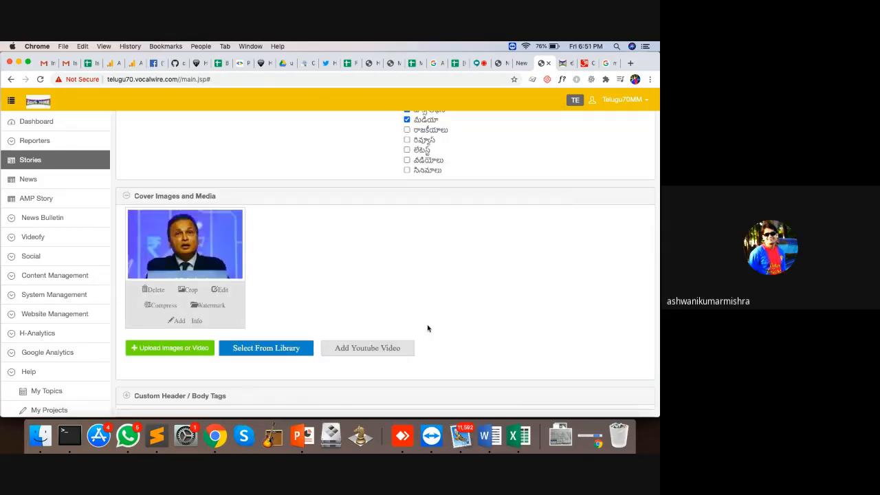
scroll(288, 244, "down", 2)
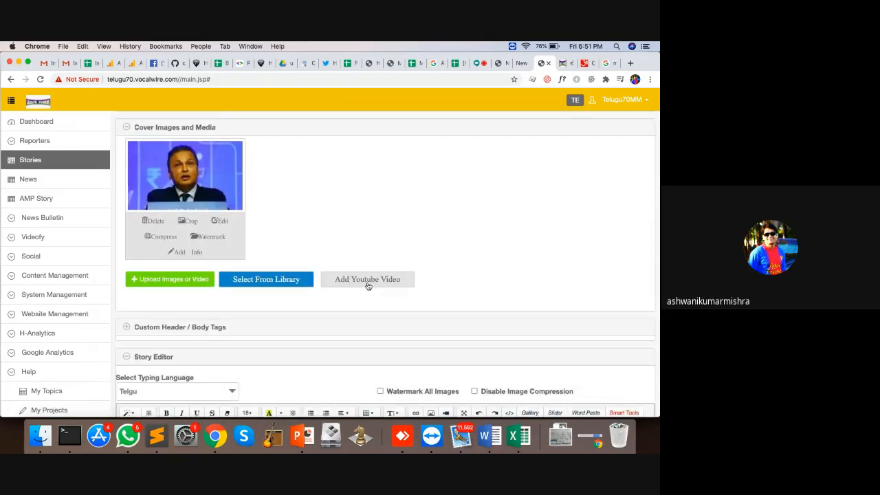
left_click(157, 221)
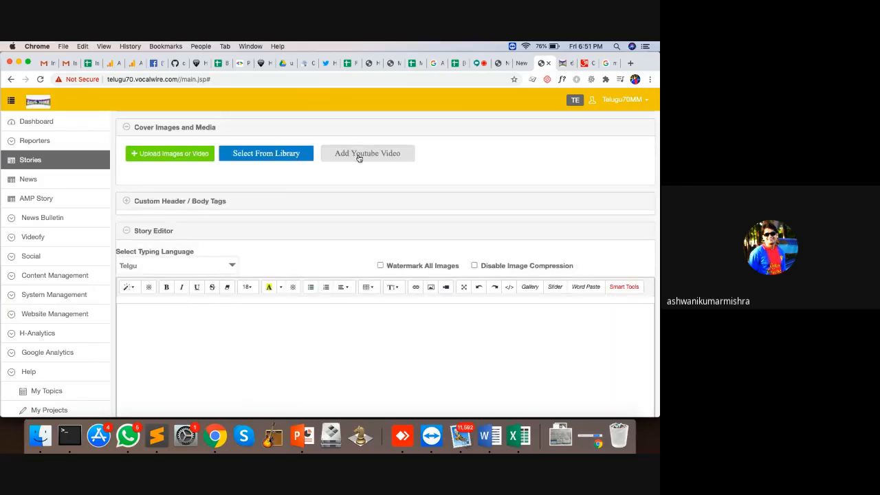
Set a10.jpg from the media library as the cover image
left_click(268, 160)
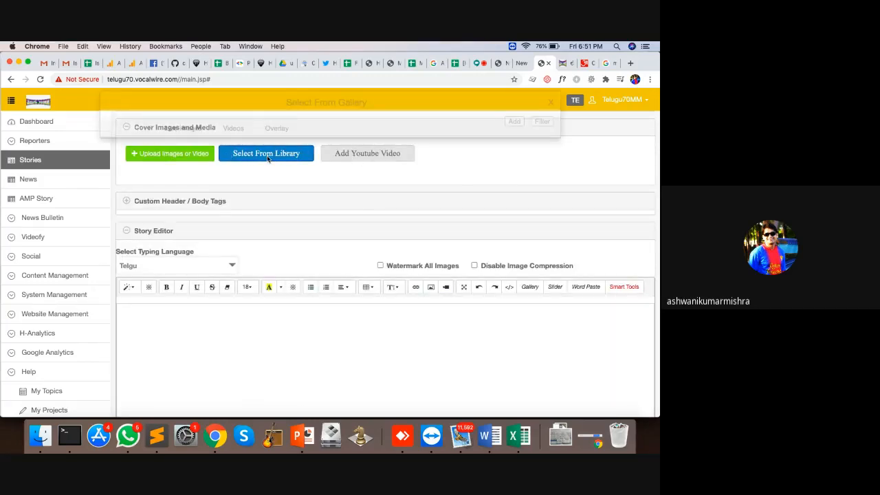
scroll(453, 295, "down", 5)
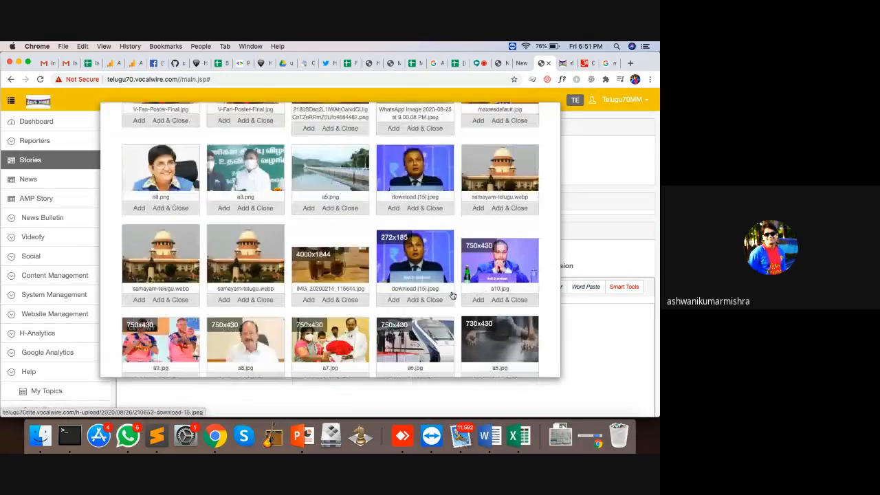
left_click(509, 260)
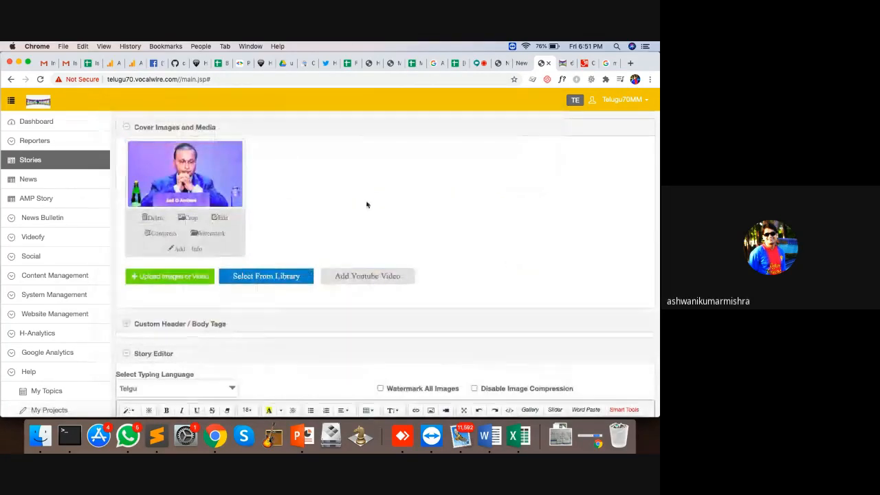
scroll(365, 202, "down", 3)
scroll(366, 204, "down", 1)
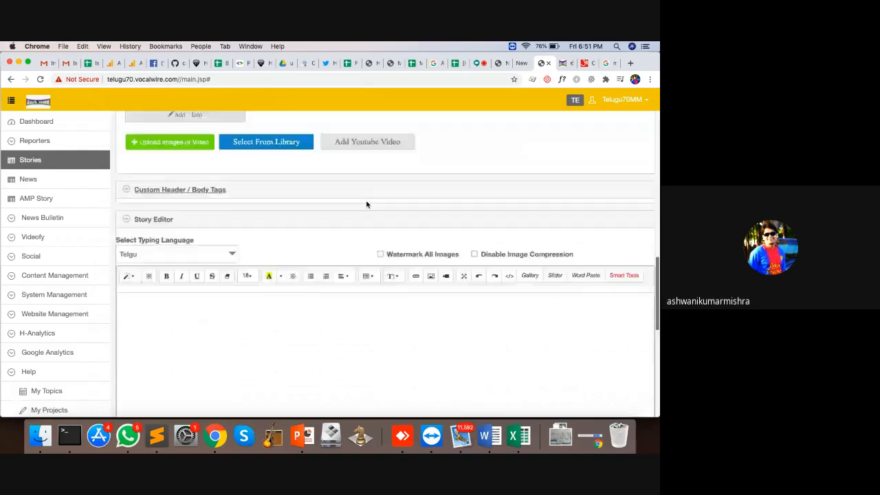
scroll(365, 202, "up", 4)
scroll(365, 203, "down", 6)
Type four lines of sample text into the story body, starting with Telugu words
scroll(367, 204, "down", 1)
left_click(234, 250)
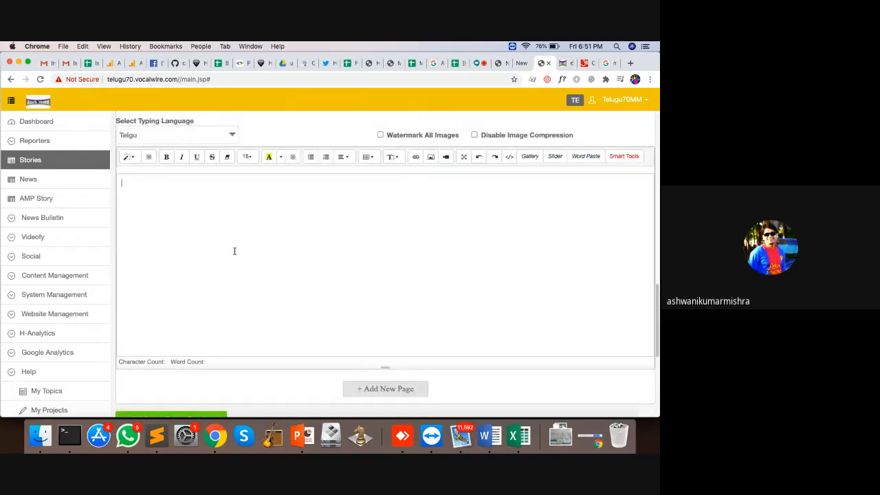
type("రస్")
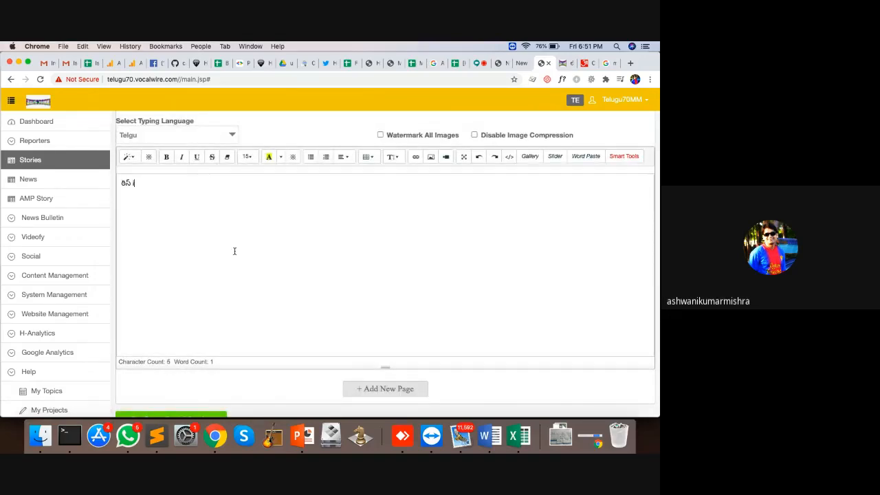
type(" ఐస్ testasdfa asdf asdf asdfa sdf")
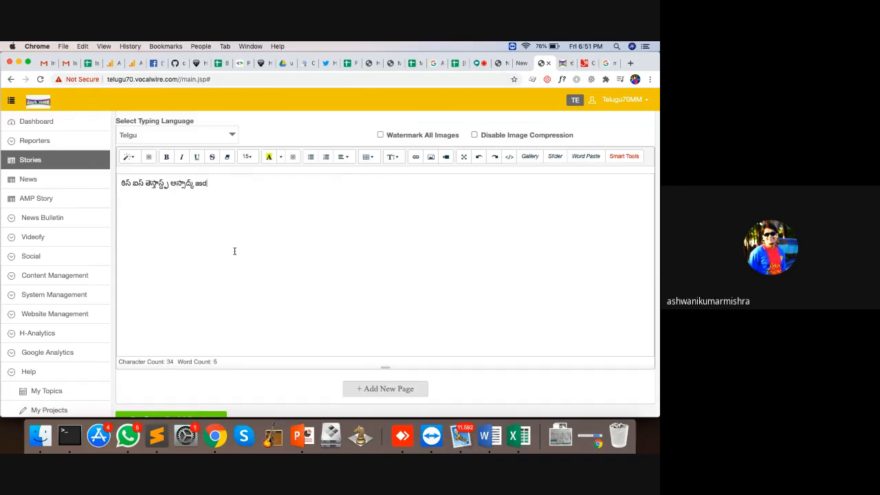
key("Return")
type("as dfasdk sd")
key("Return")
type("asaf asdf asd")
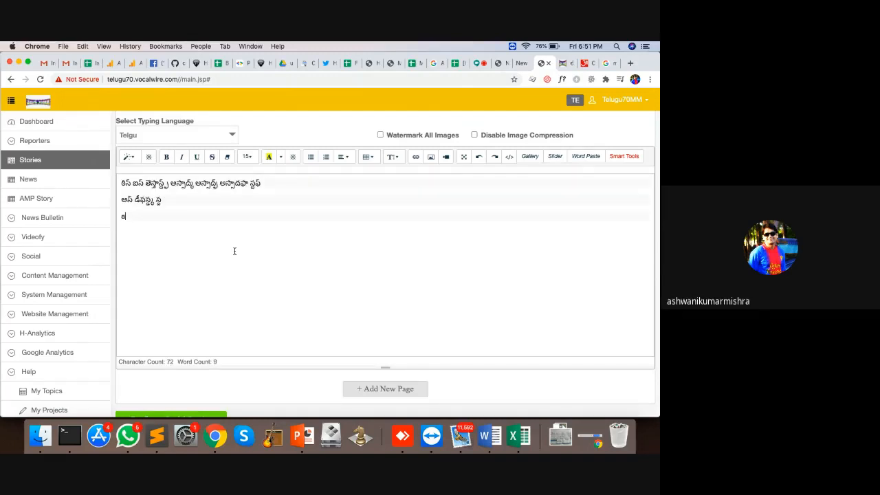
key("Return")
type("asdf asdf as")
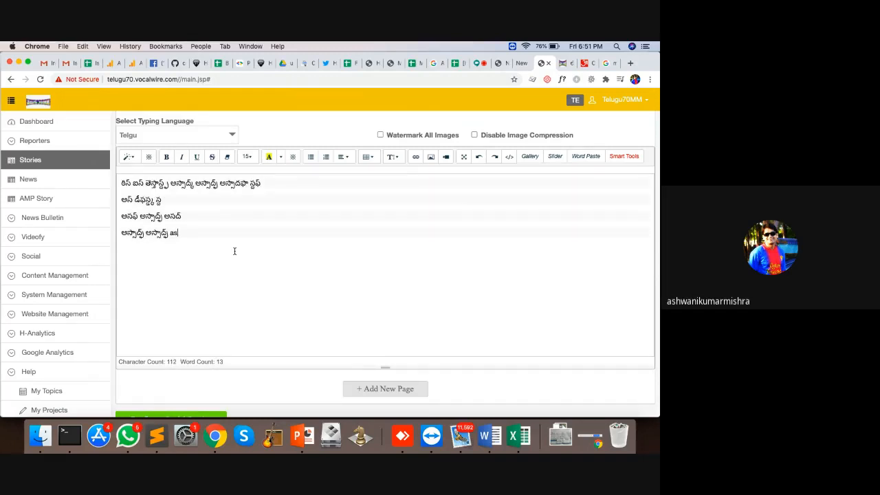
key("Return")
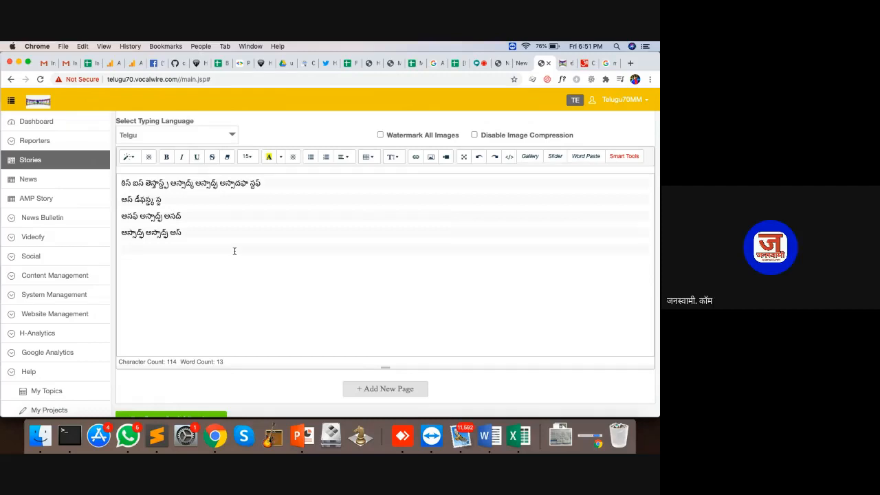
Make the third line of the story body bold
left_click(135, 158)
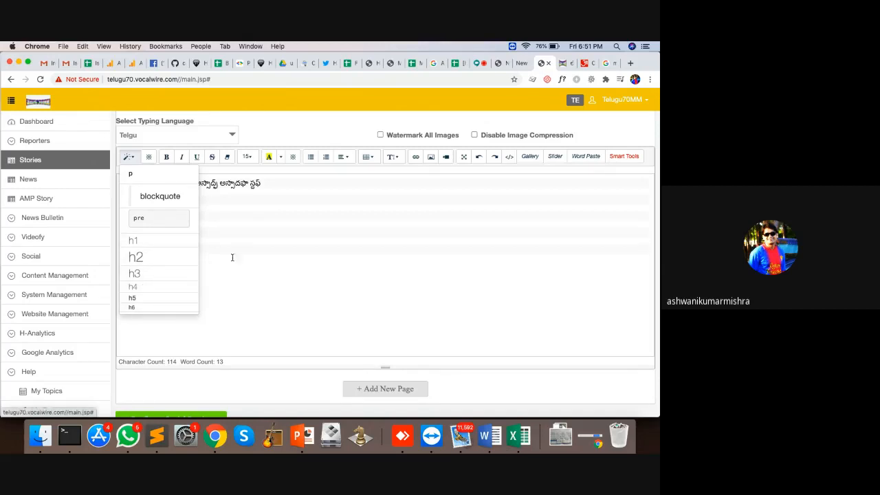
left_click(238, 226)
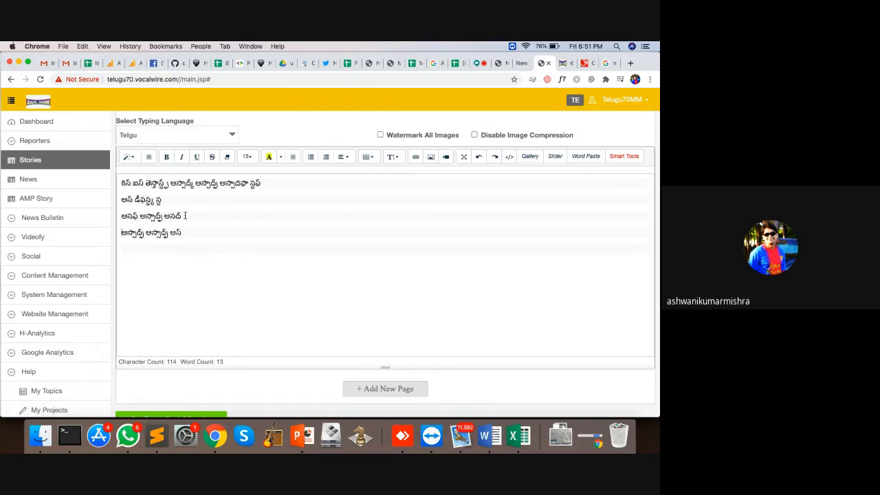
left_click_drag(184, 216, 124, 216)
left_click(166, 157)
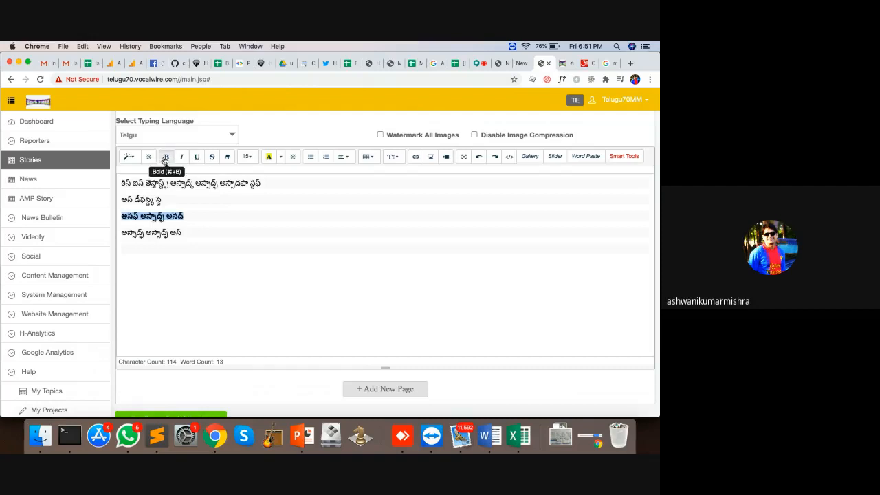
left_click(202, 216)
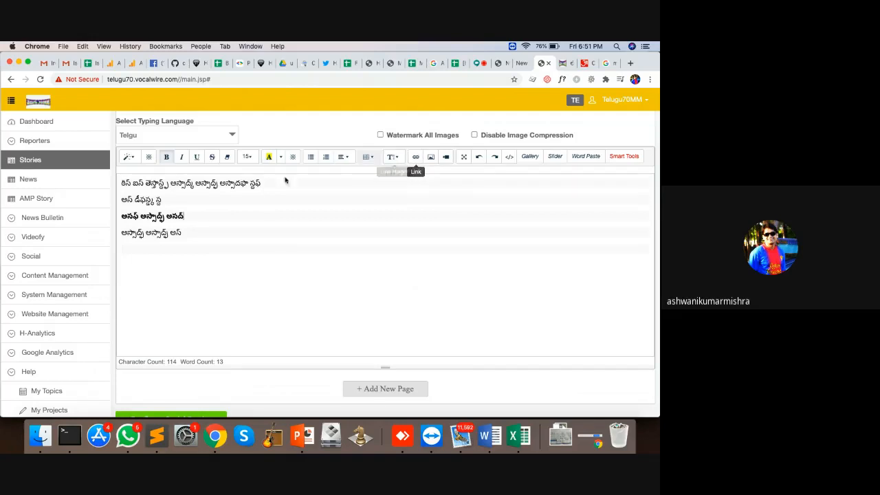
left_click_drag(166, 200, 121, 199)
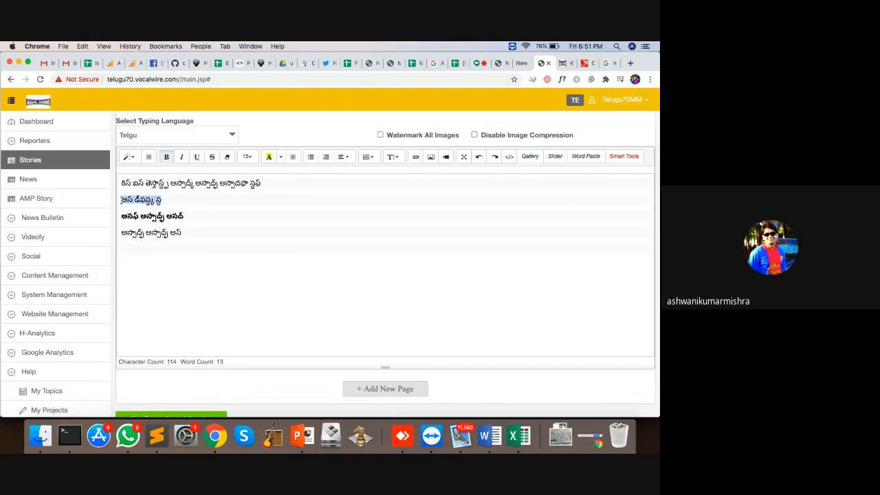
left_click(416, 156)
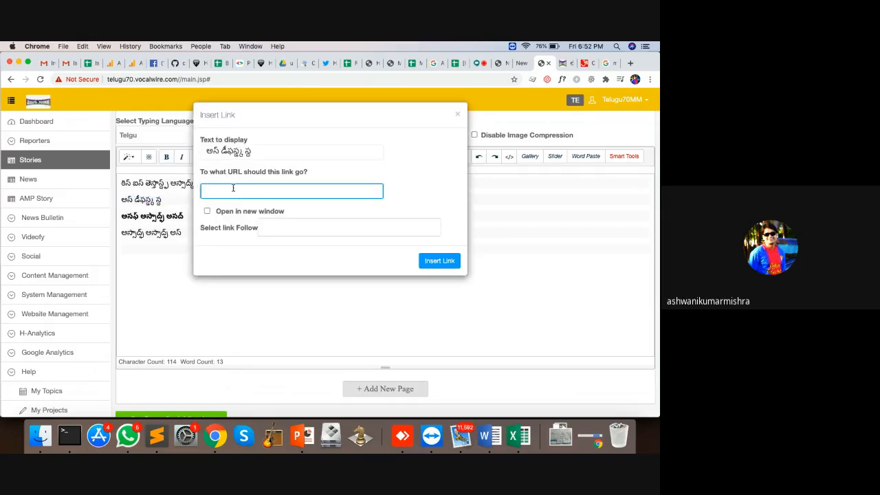
type("https://w")
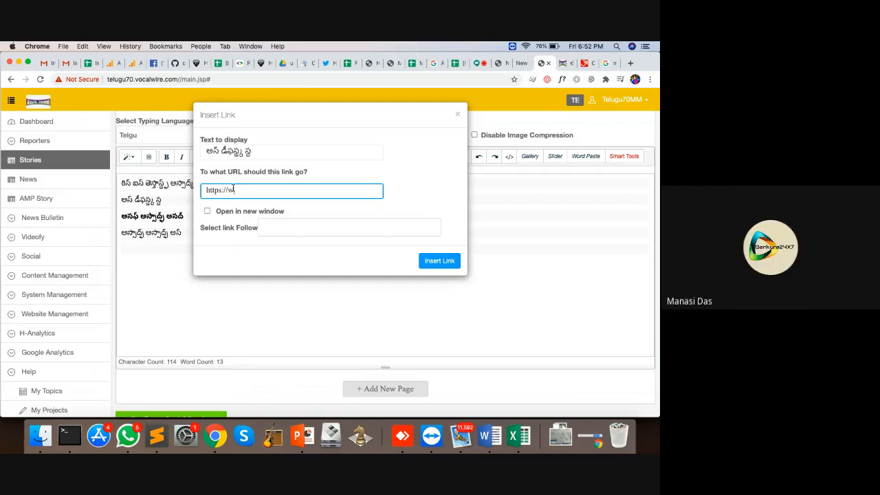
type("ww.hocalwire.com")
left_click(238, 211)
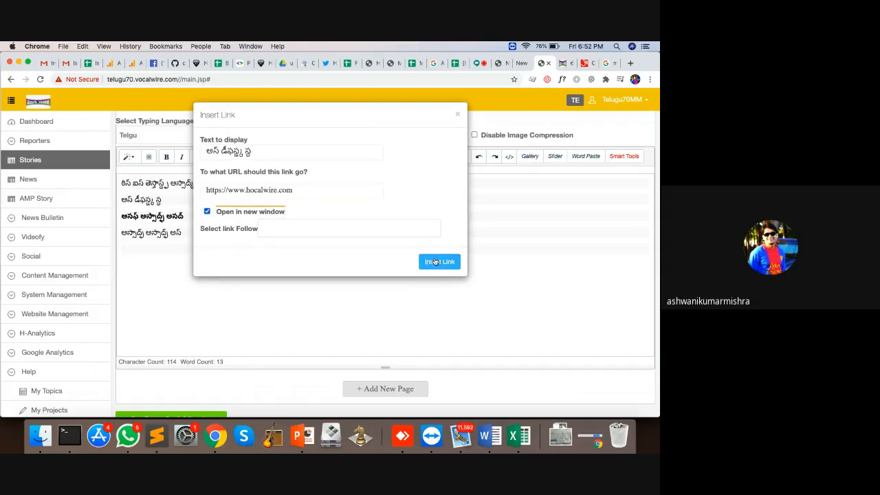
left_click(435, 262)
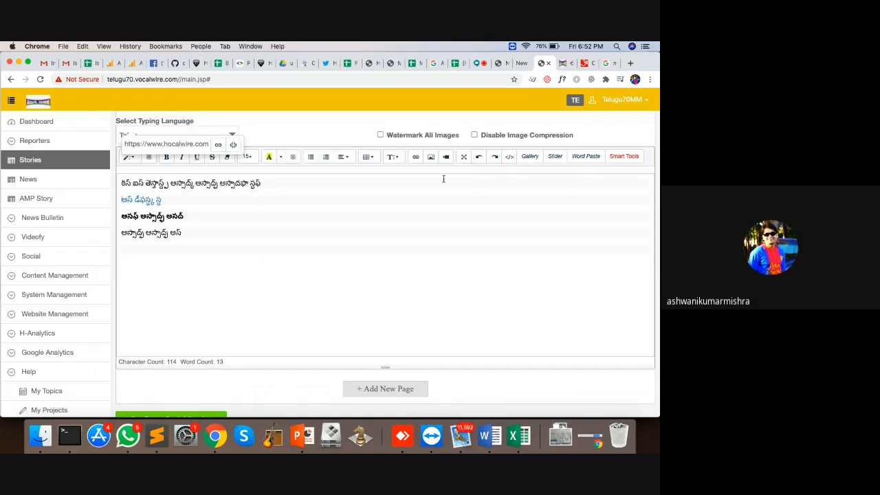
left_click(196, 229)
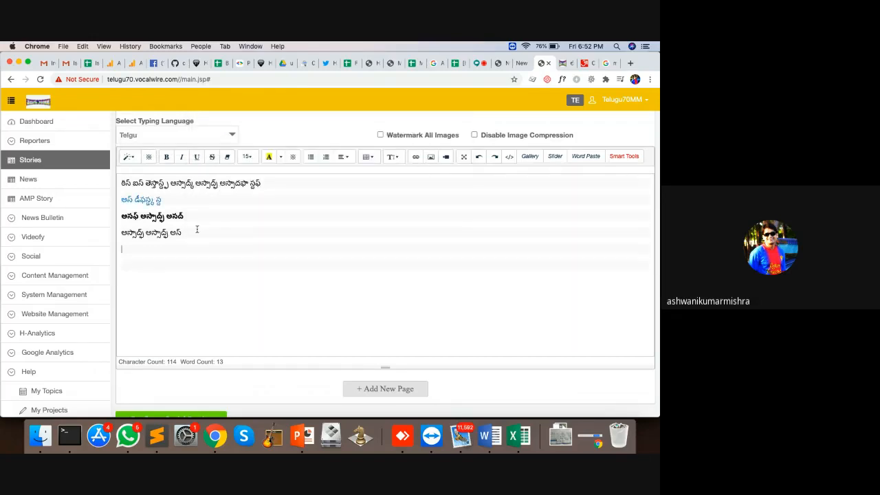
Insert the sal.jpeg photo from Downloads into the story below the four Telugu lines
left_click(431, 157)
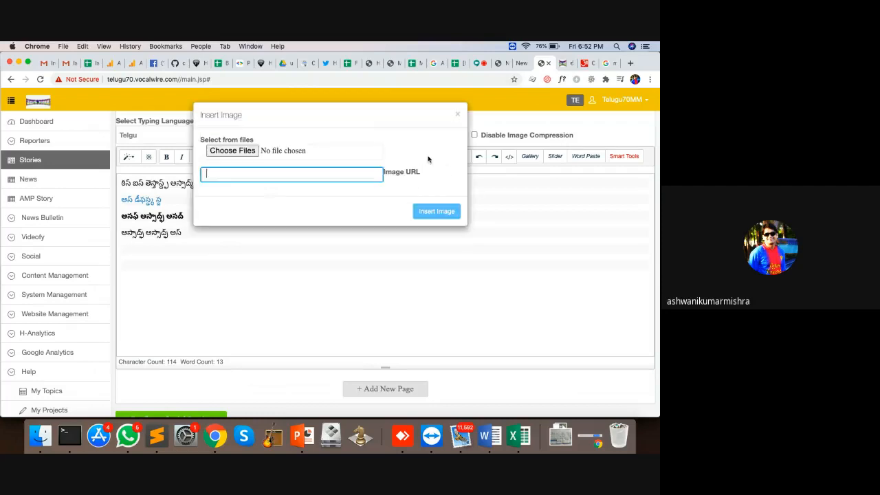
left_click(222, 152)
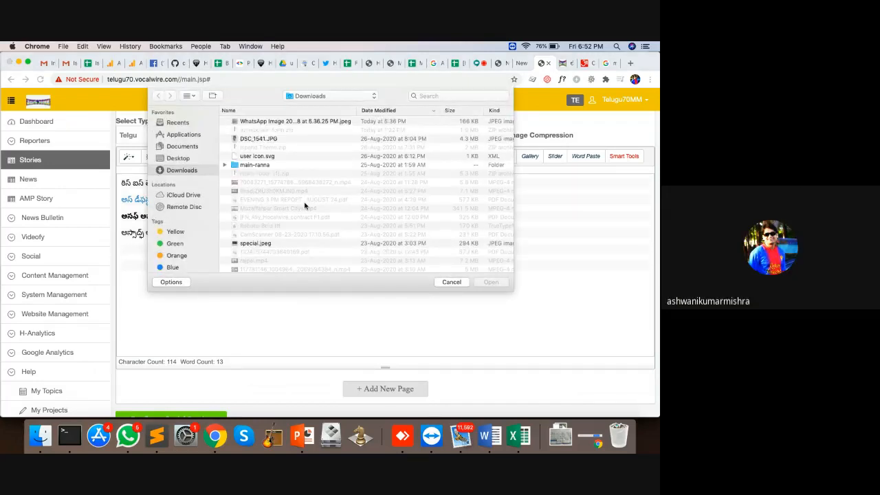
left_click(290, 123)
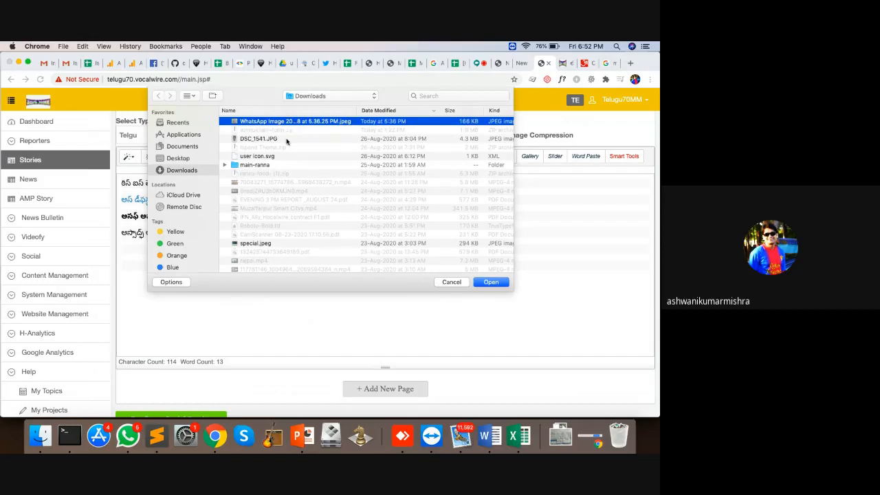
scroll(276, 202, "down", 1)
left_click(264, 129)
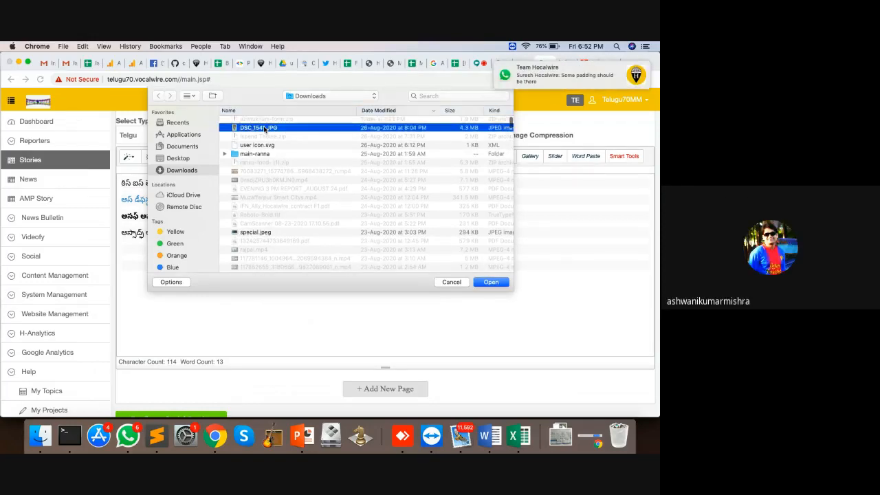
scroll(266, 200, "down", 5)
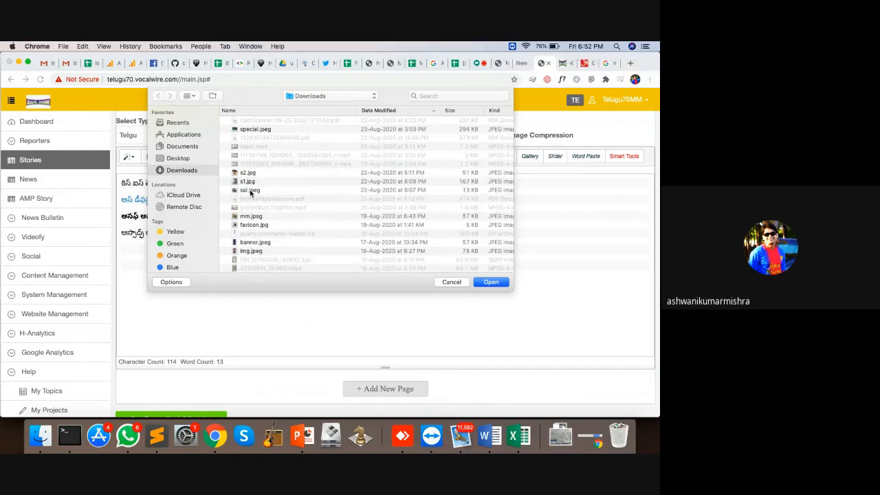
double_click(250, 193)
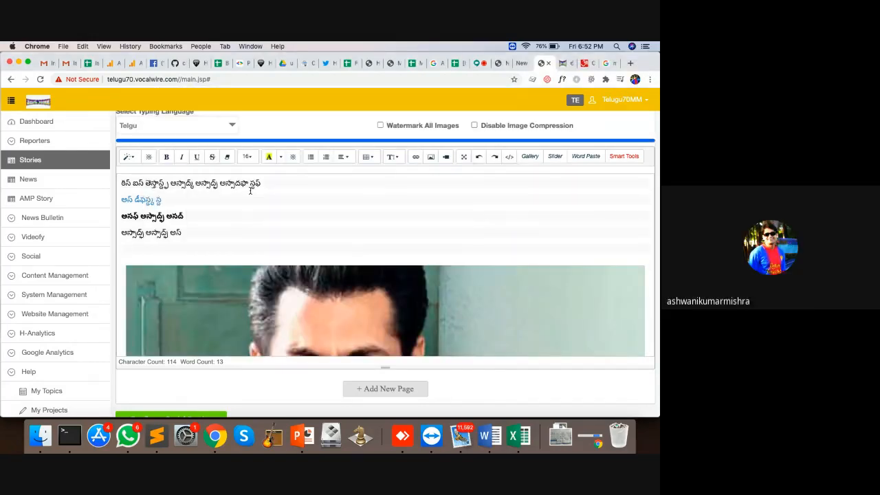
Delete the trailing blank lines, then undo to bring the photo back
scroll(291, 241, "down", 10)
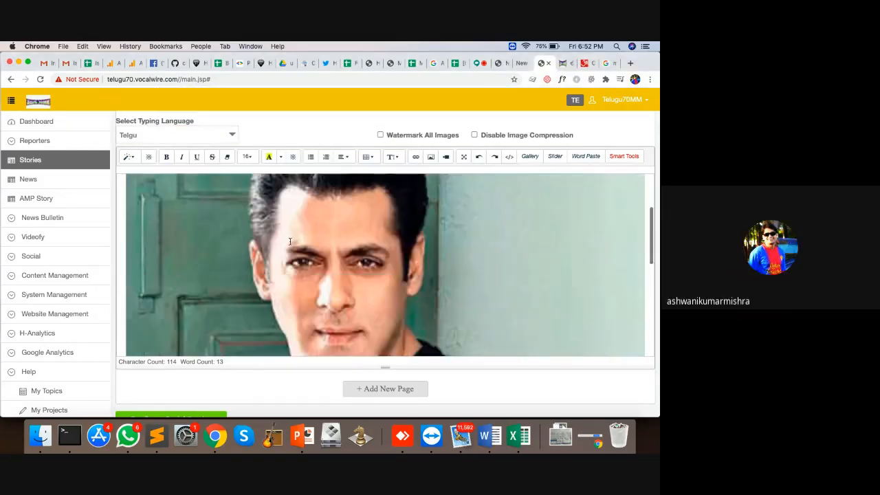
left_click(179, 290)
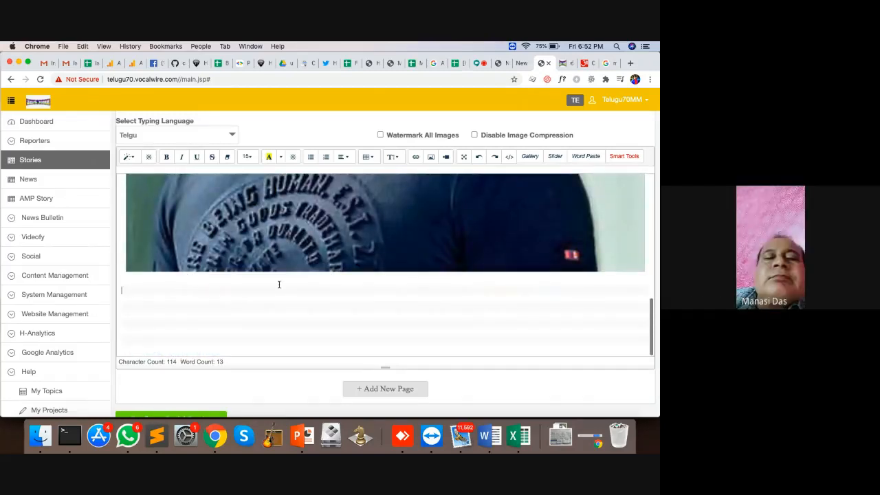
left_click(373, 345)
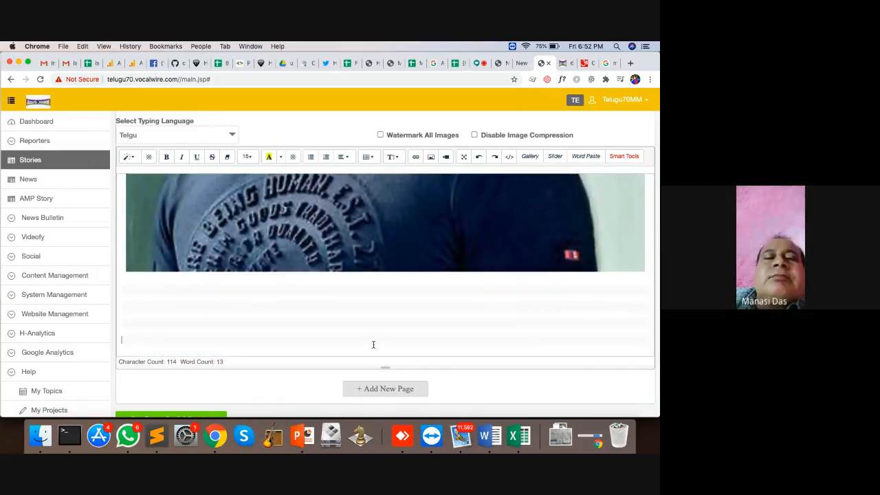
key("BackSpace")
key("BackSpace")
key("BackSpace")
key("BackSpace")
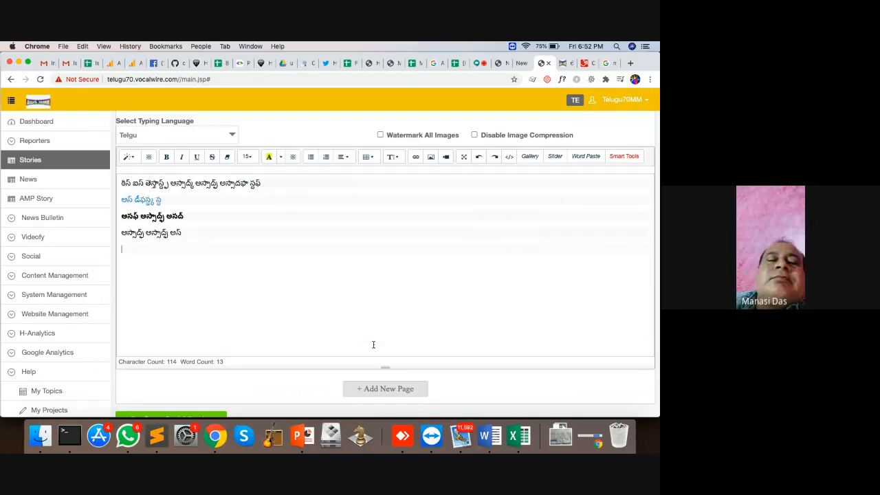
key("super+z")
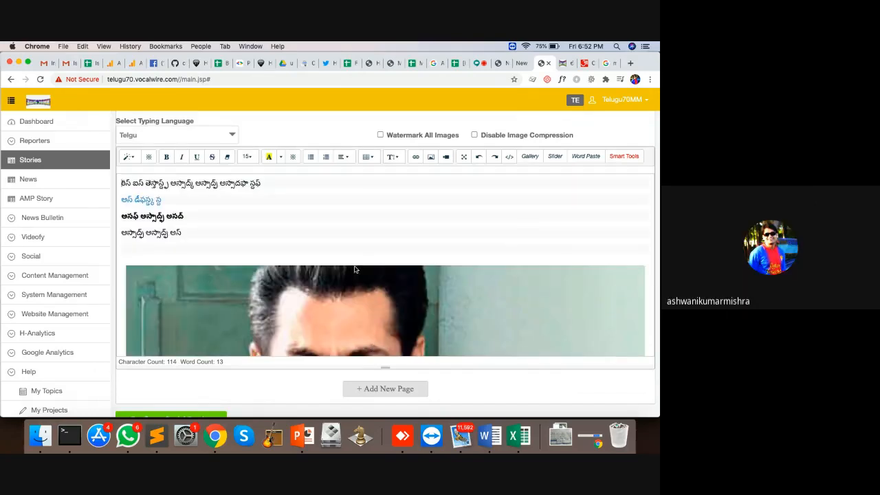
scroll(359, 238, "down", 3)
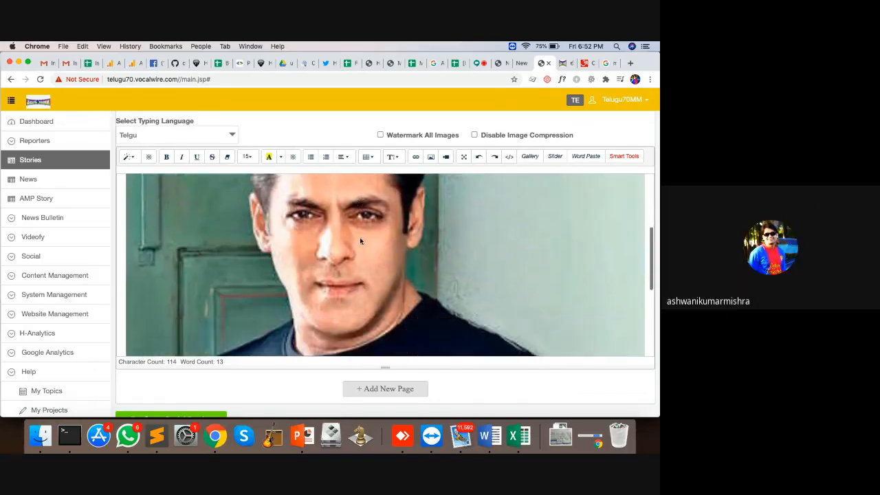
left_click(444, 157)
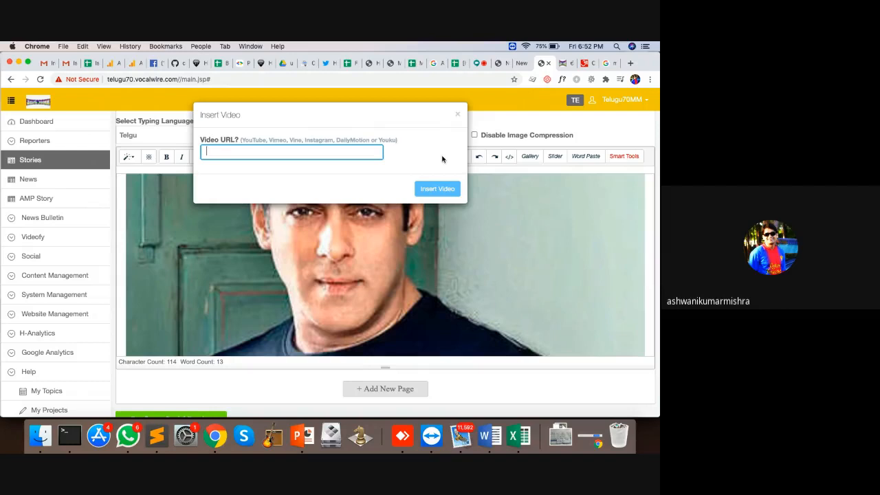
left_click(457, 114)
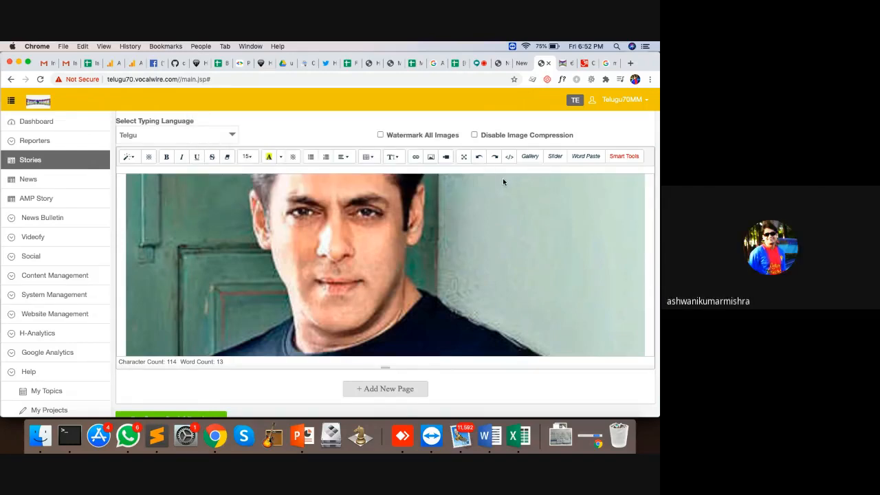
left_click(510, 157)
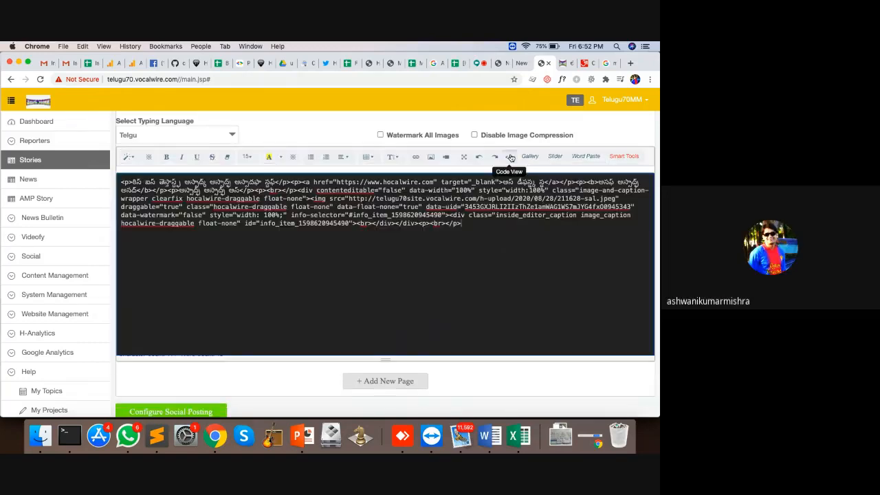
left_click(510, 157)
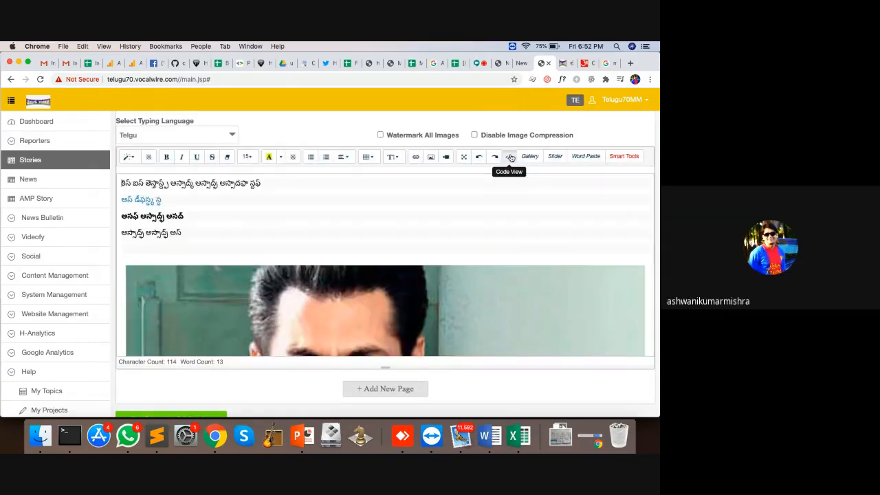
left_click(510, 158)
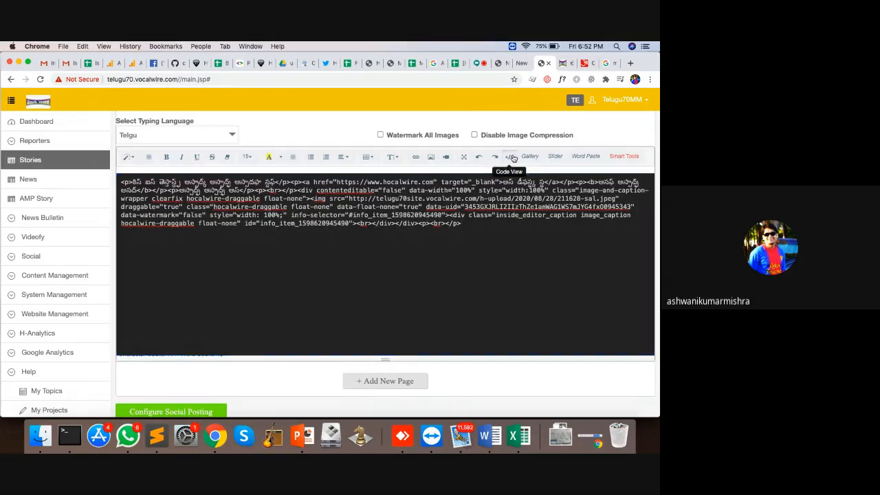
left_click(510, 158)
Switch the editor to full screen and back to the normal view
left_click(463, 157)
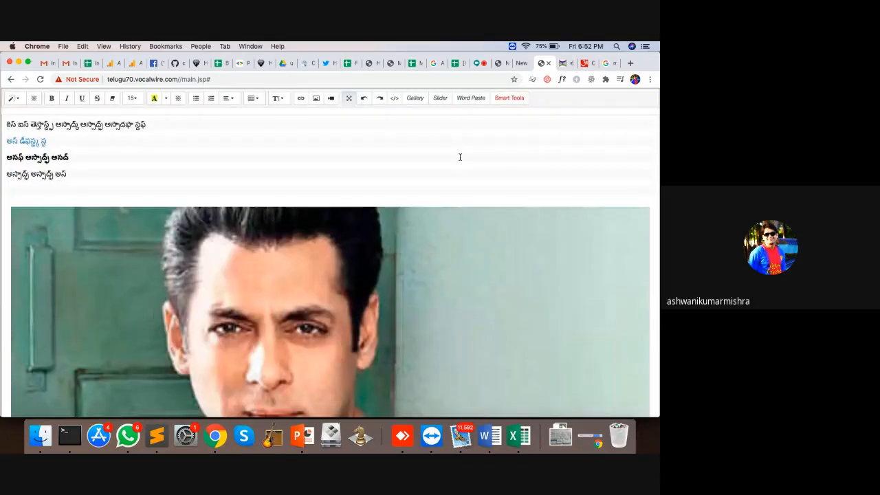
scroll(330, 192, "down", 10)
scroll(332, 193, "up", 3)
scroll(332, 193, "up", 5)
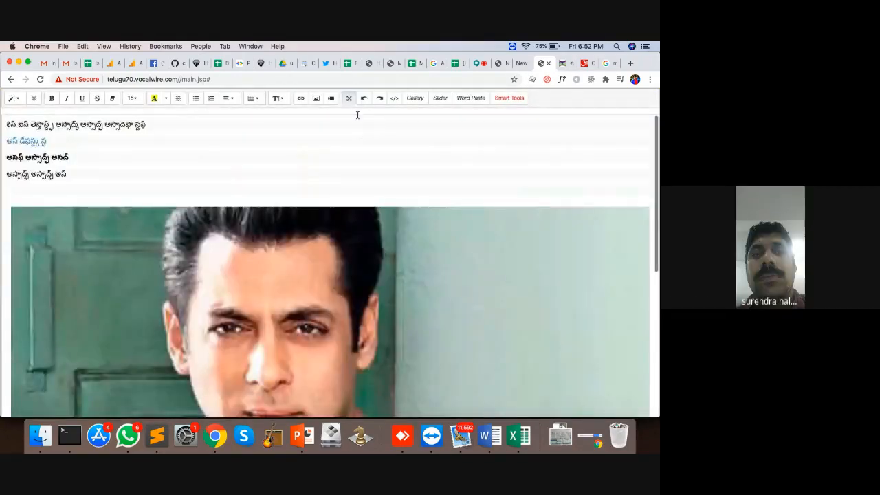
left_click(349, 98)
scroll(449, 302, "down", 15)
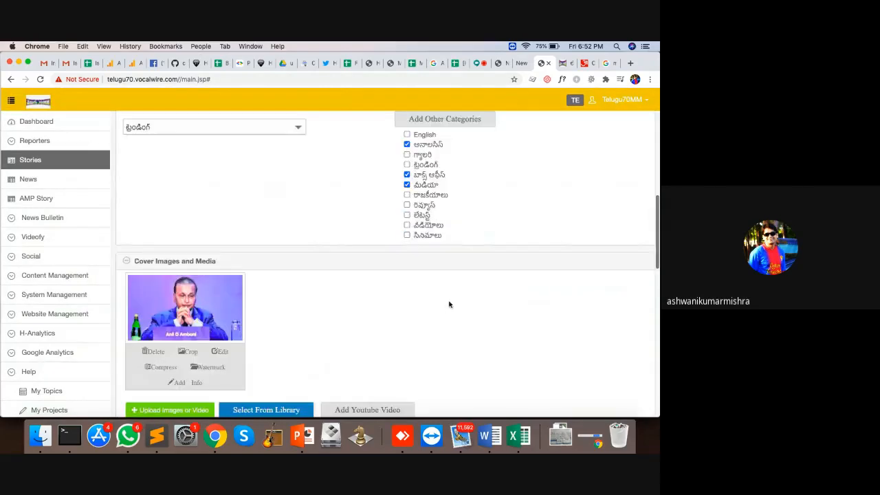
scroll(371, 205, "down", 5)
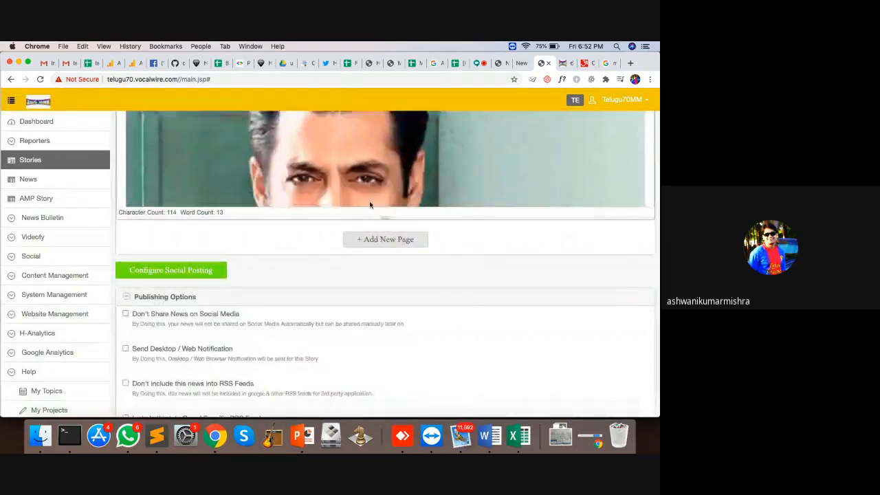
left_click_drag(385, 217, 380, 423)
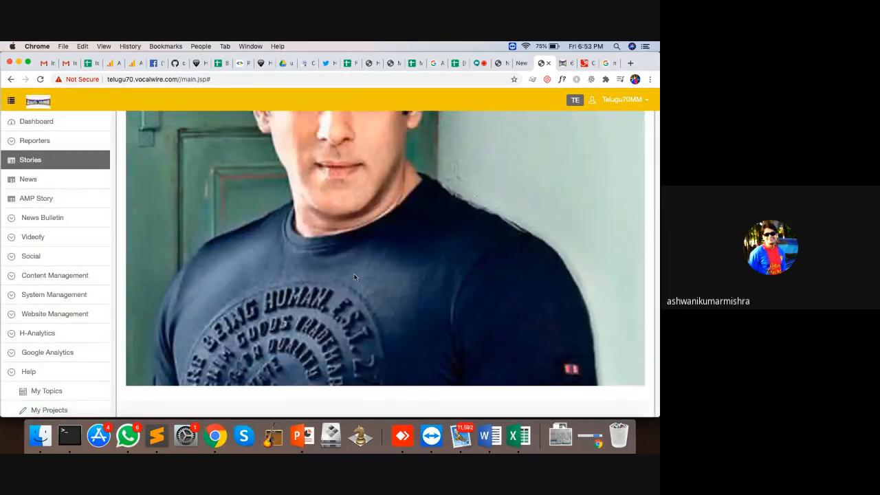
scroll(354, 277, "up", 3)
scroll(354, 277, "down", 3)
Float the photo left and type three lines of sample text beside it
left_click(333, 235)
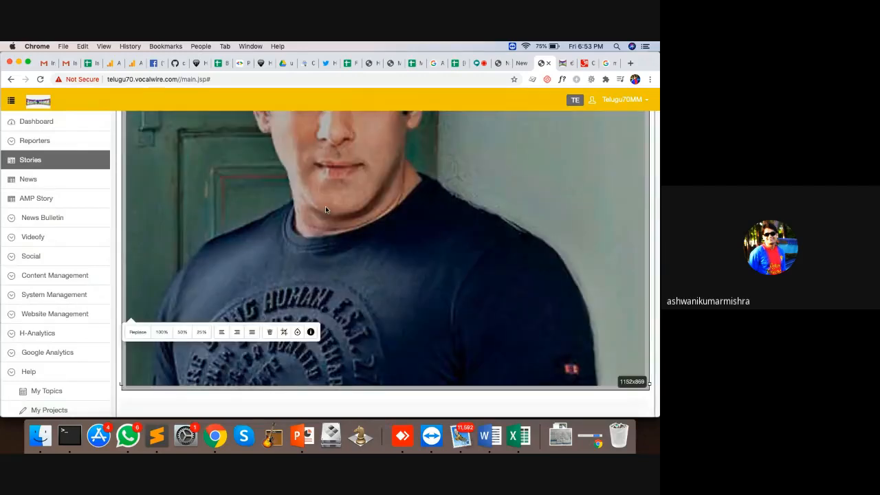
left_click(224, 330)
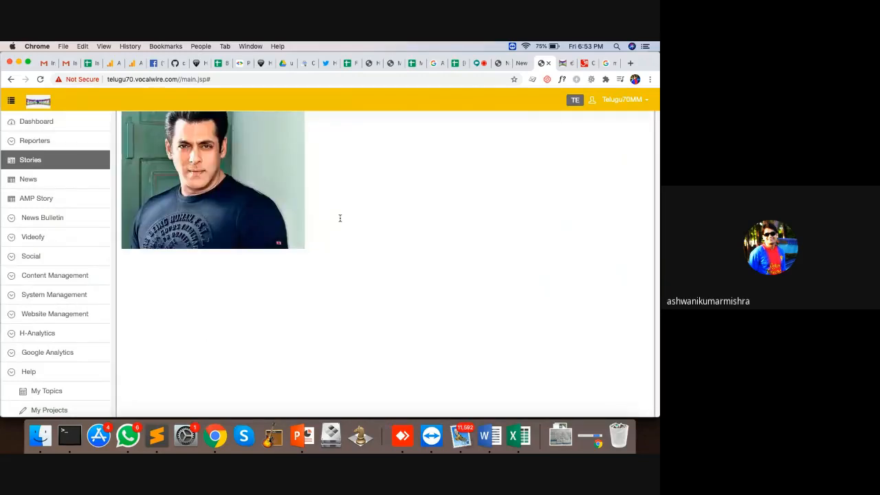
scroll(340, 218, "up", 3)
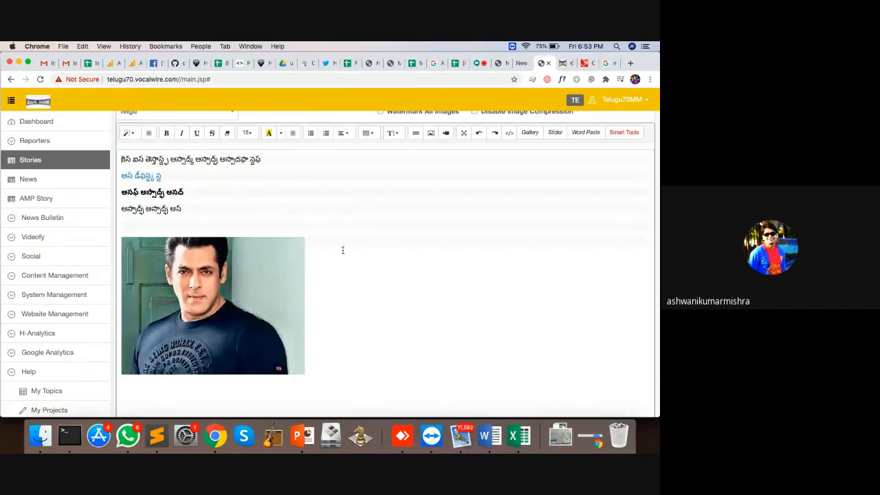
type("asdfasdf")
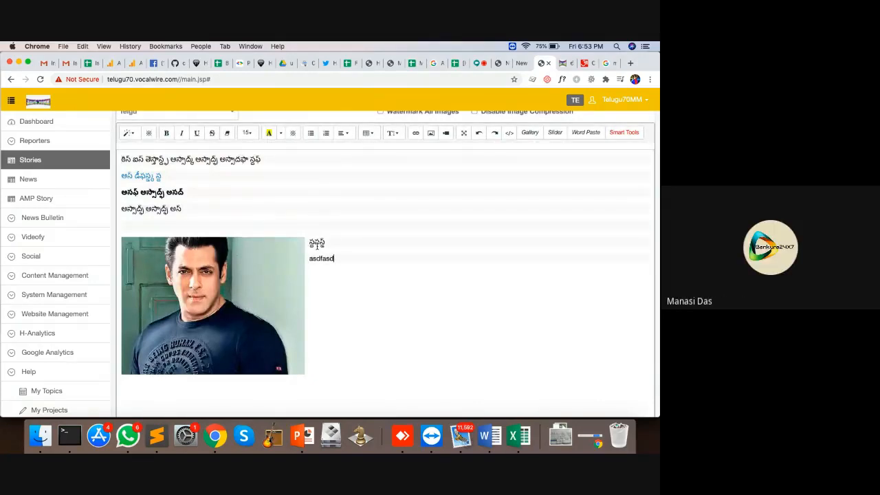
key("Return")
type("asdfas")
key("Return")
type("dfasd")
key("Return")
type("fas")
key("Return")
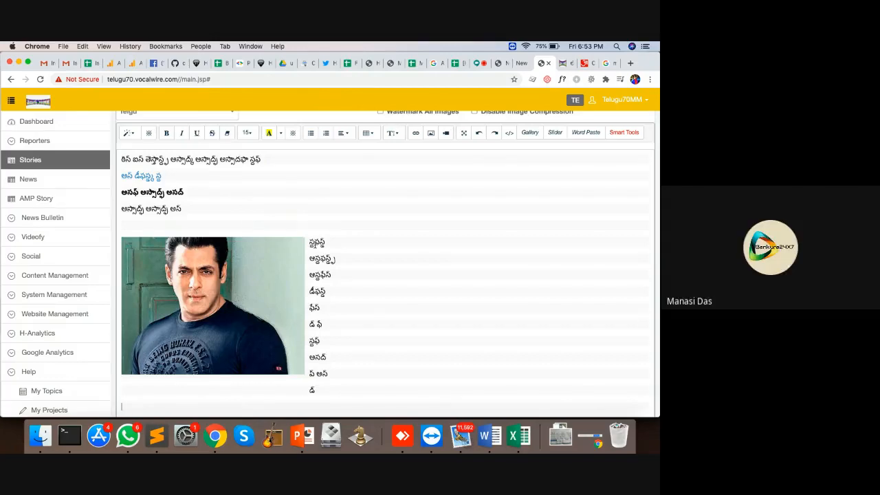
Set the photo to Float None and resize it to full editor width (100%)
left_click(240, 288)
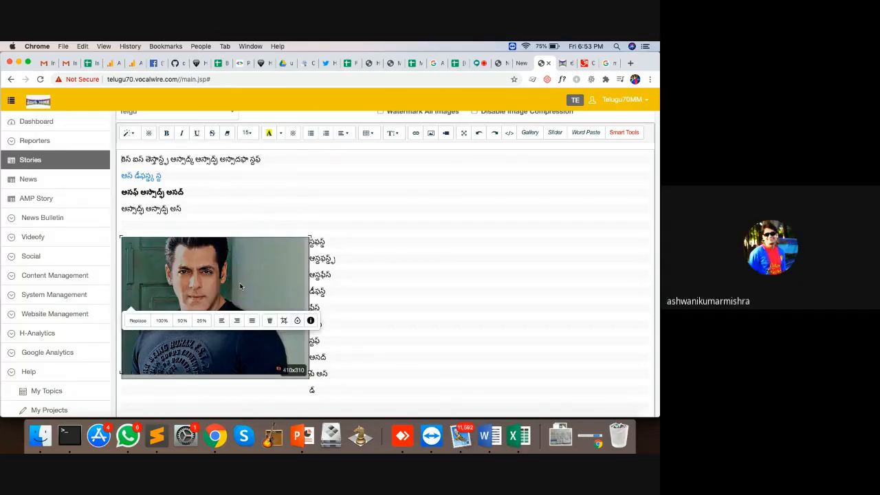
left_click(252, 321)
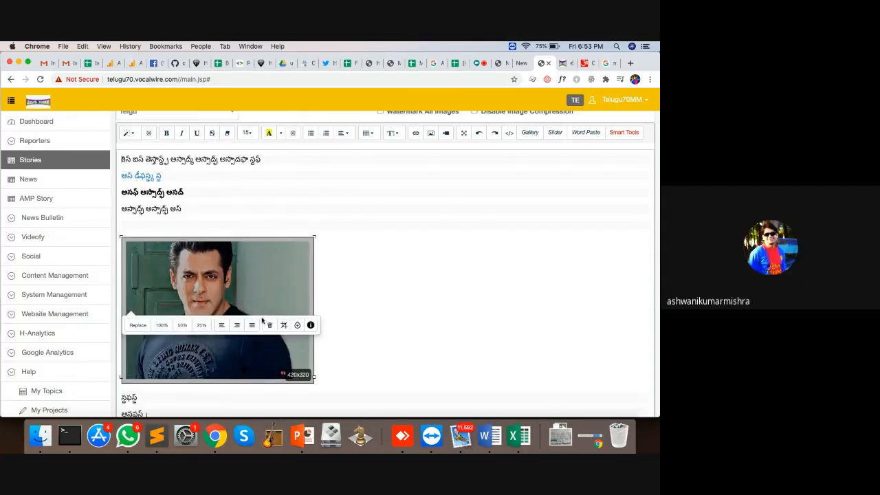
left_click(253, 325)
left_click(230, 304)
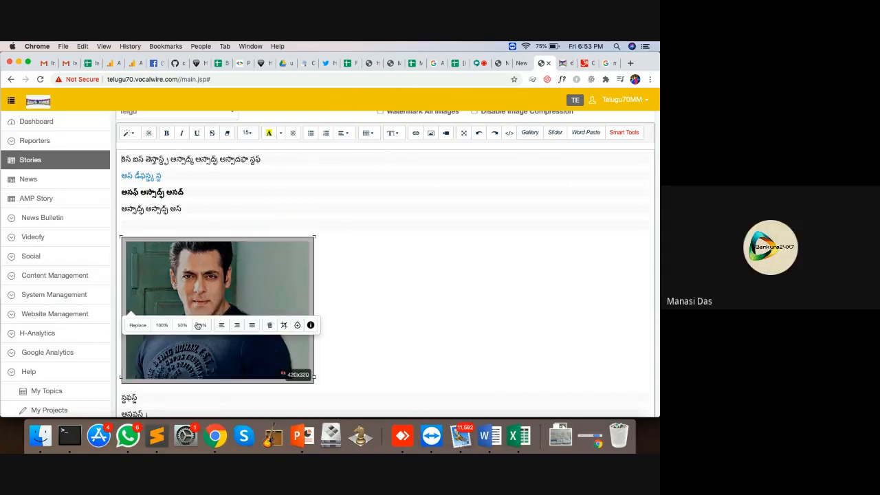
left_click(163, 325)
scroll(378, 210, "down", 5)
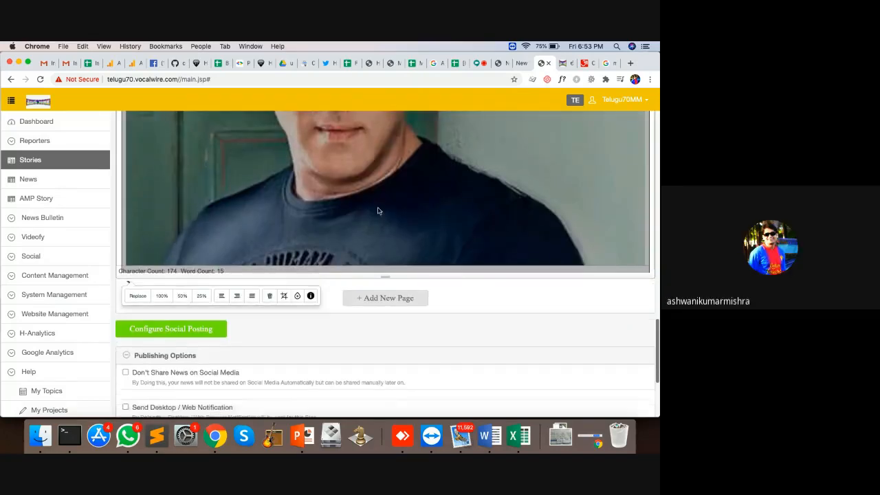
scroll(377, 211, "up", 5)
Remove the empty line above the photo
left_click(283, 232)
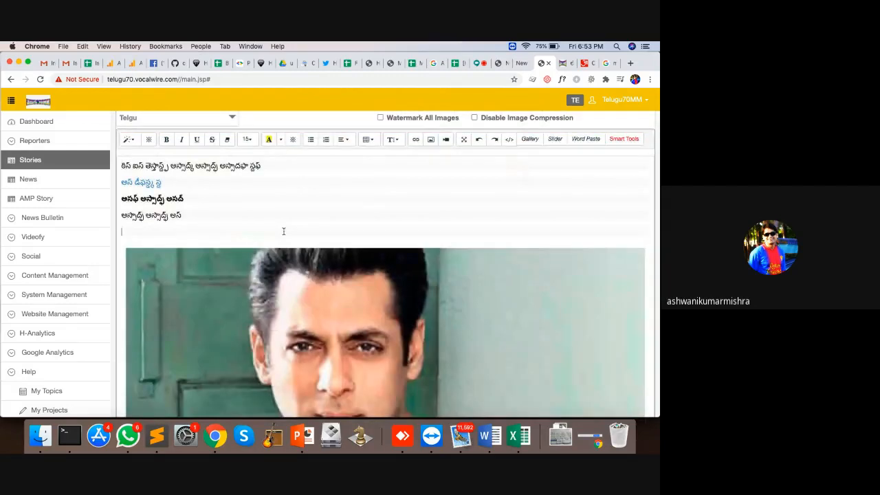
key("BackSpace")
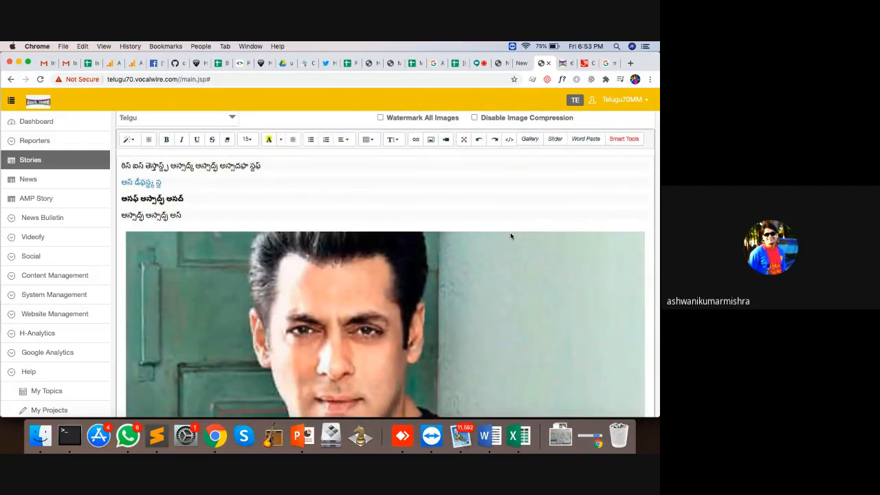
scroll(390, 218, "down", 5)
scroll(390, 218, "down", 2)
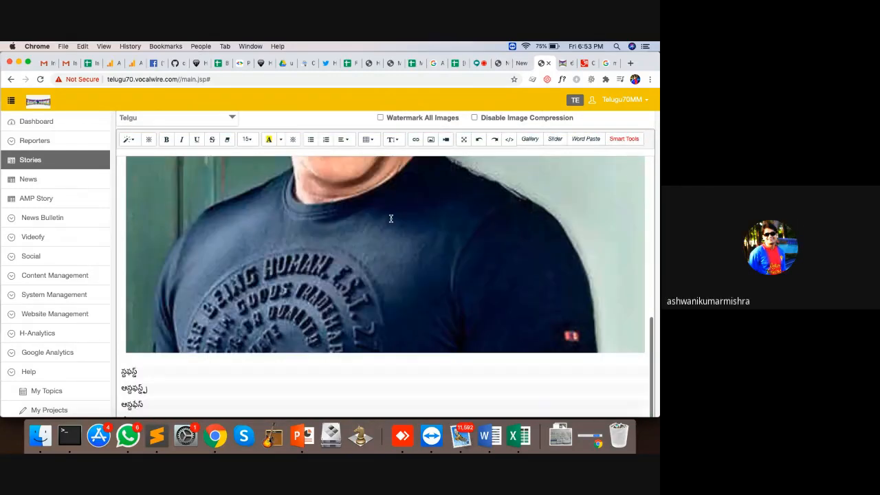
scroll(183, 366, "down", 3)
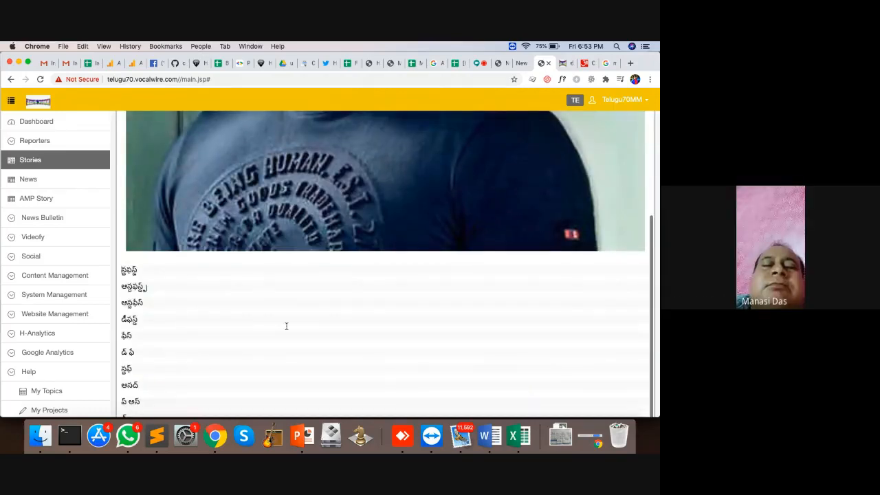
scroll(383, 257, "up", 10)
scroll(433, 255, "up", 5)
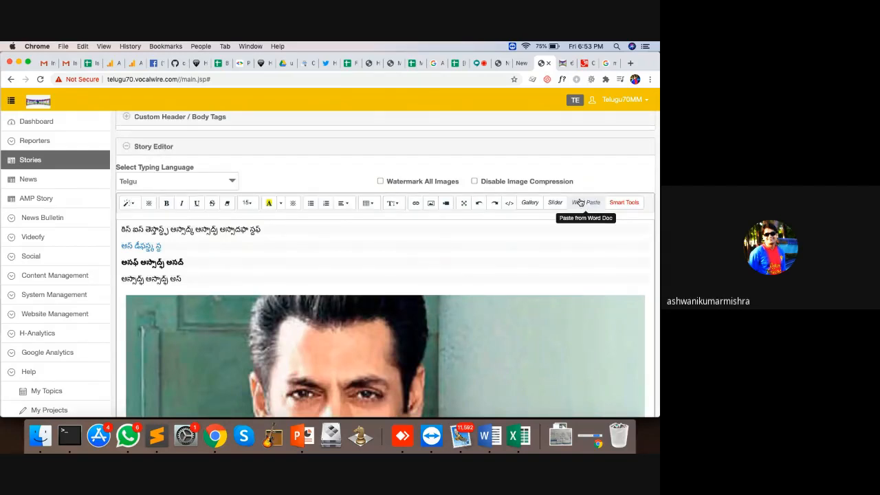
Use Hocalwire Article Search to insert an Also Read link to పవన్ కళ్యాణ్ కి జోడీగా పూజా హెగ్డే
left_click(623, 203)
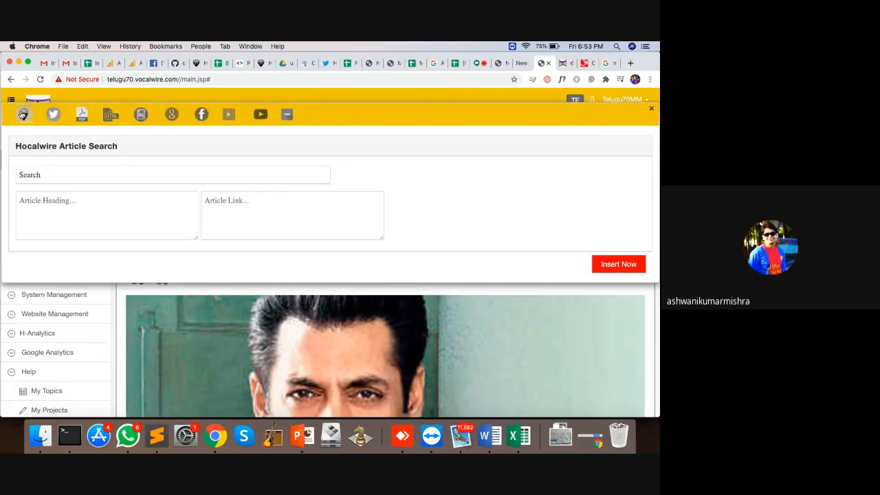
left_click(59, 178)
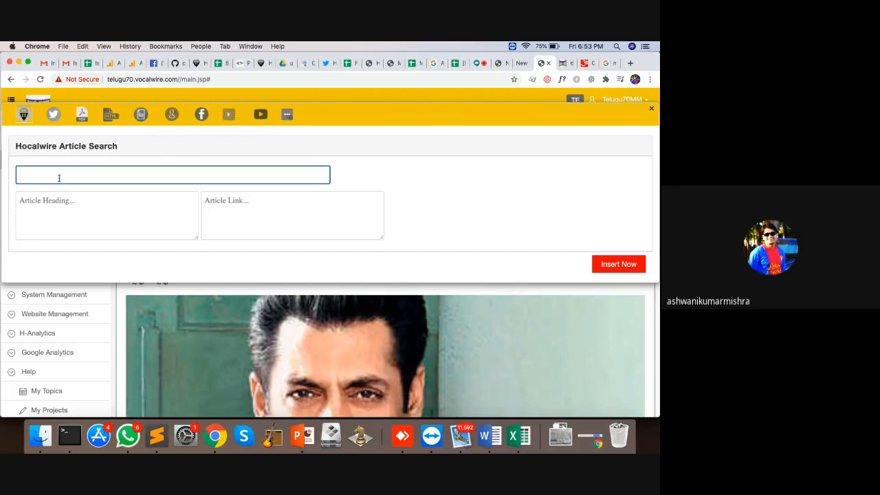
type("keert")
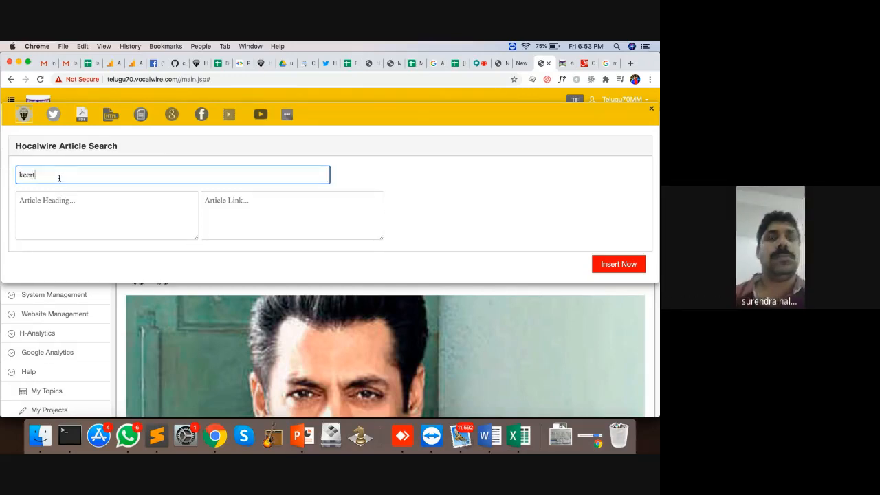
key("BackSpace")
key("BackSpace")
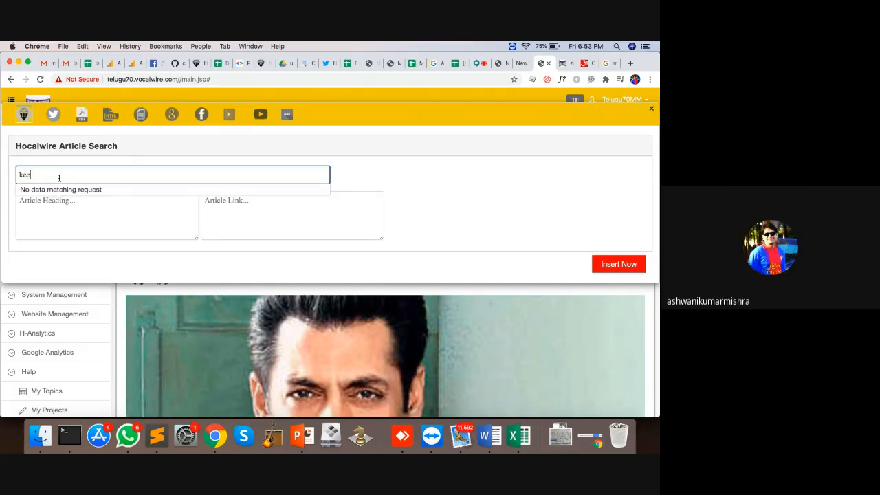
key("BackSpace")
key("BackSpace")
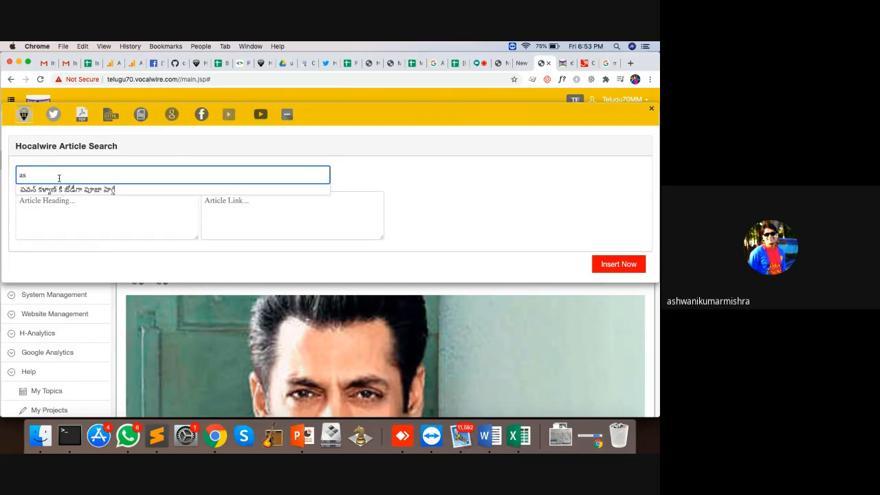
left_click(39, 190)
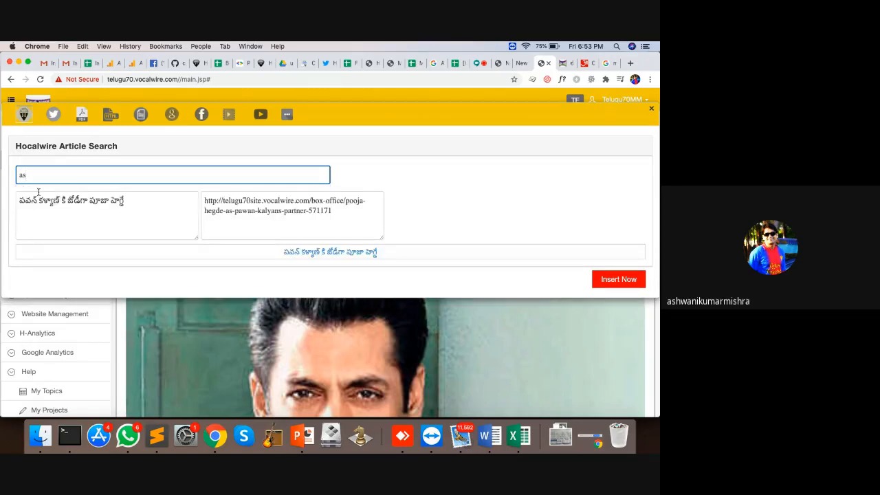
left_click(618, 278)
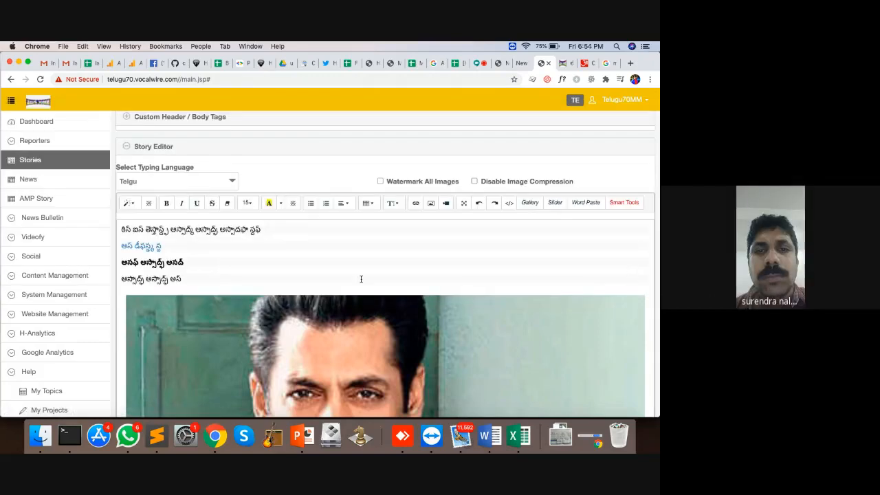
scroll(207, 281, "down", 10)
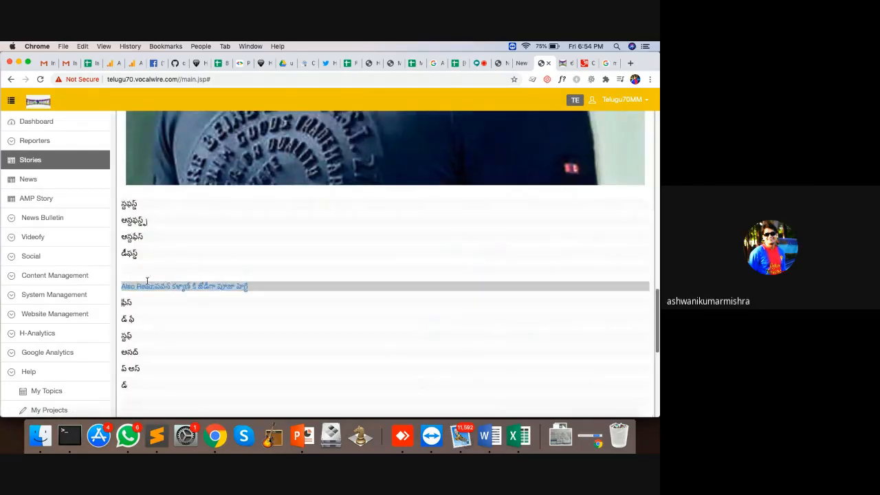
scroll(287, 272, "up", 10)
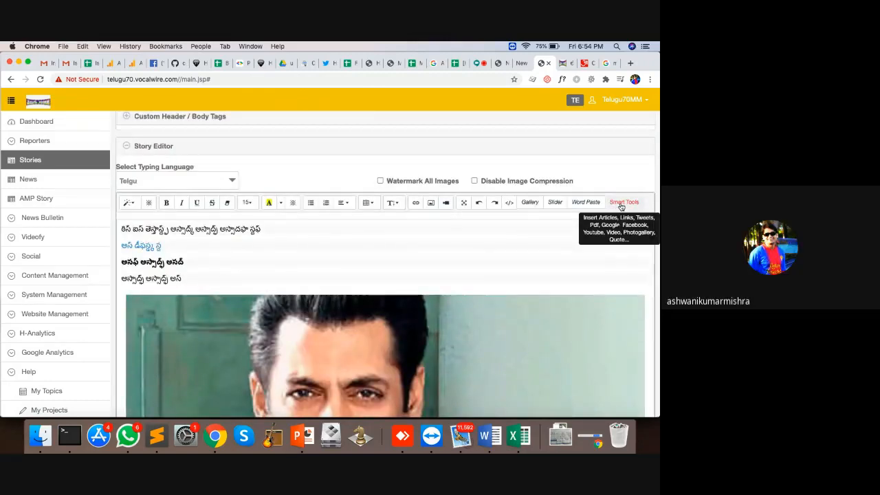
Open the Smart Tools Add Html box, then switch to the Twitter home feed
left_click(621, 202)
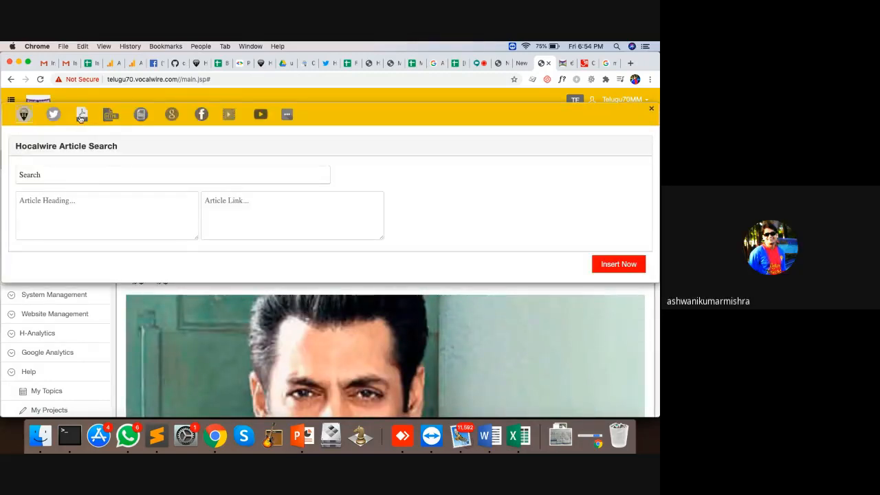
left_click(108, 118)
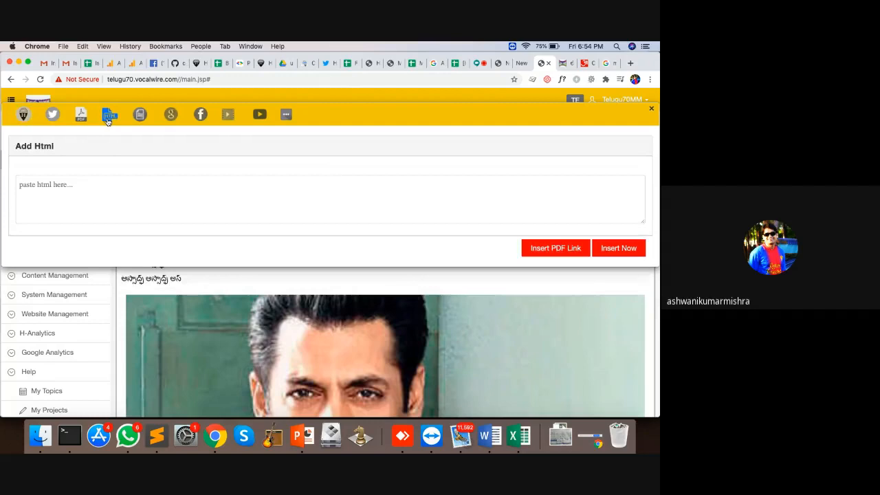
left_click(101, 201)
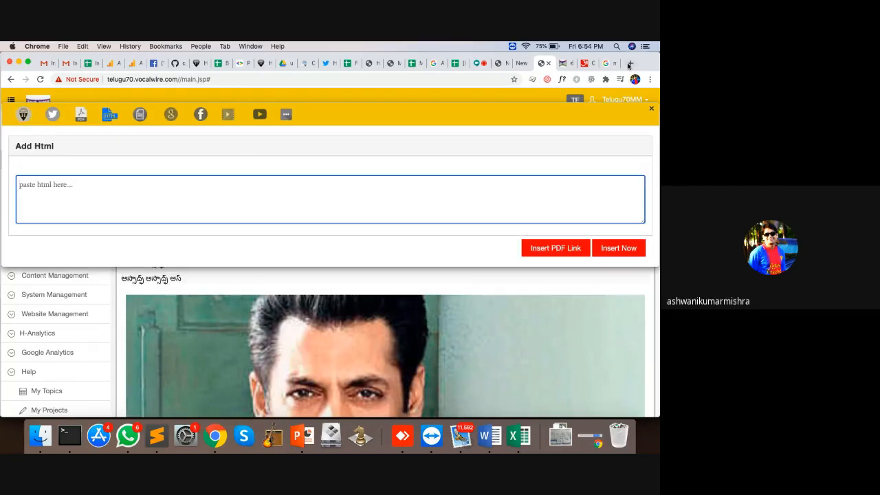
left_click(328, 63)
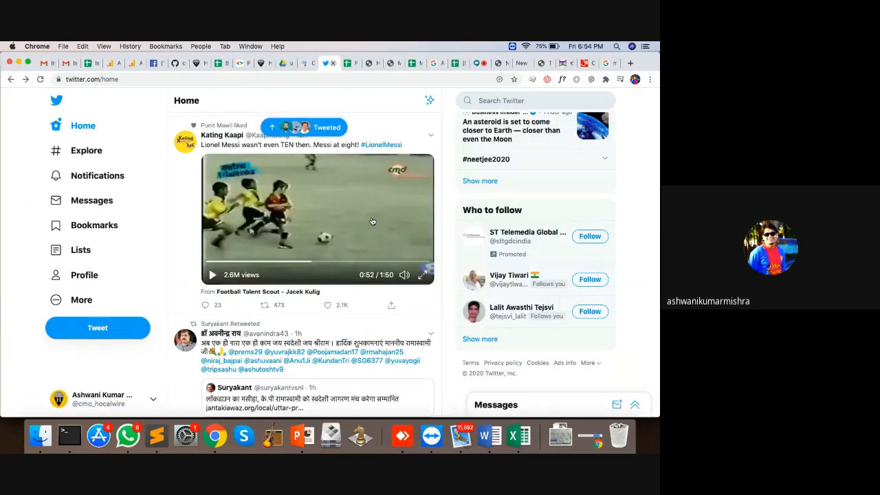
Copy the retweeted Hindi tweet's embed code and return to the CMS Add Html box
scroll(424, 236, "down", 3)
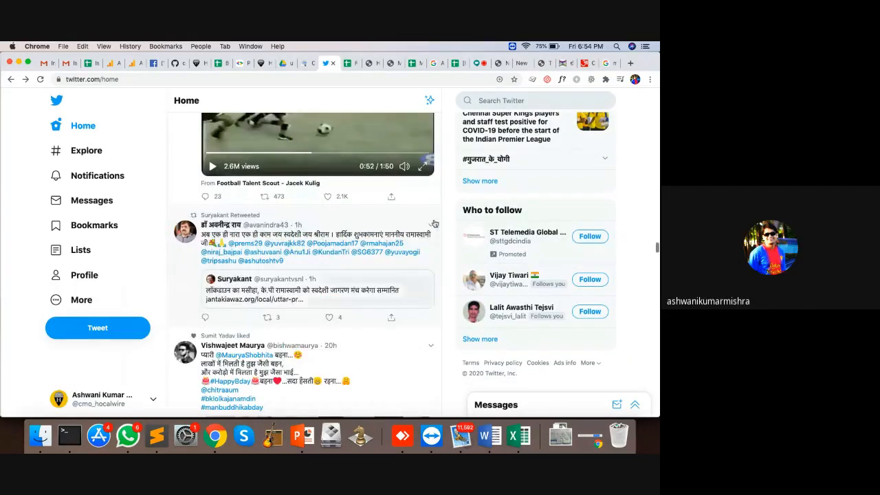
left_click(433, 223)
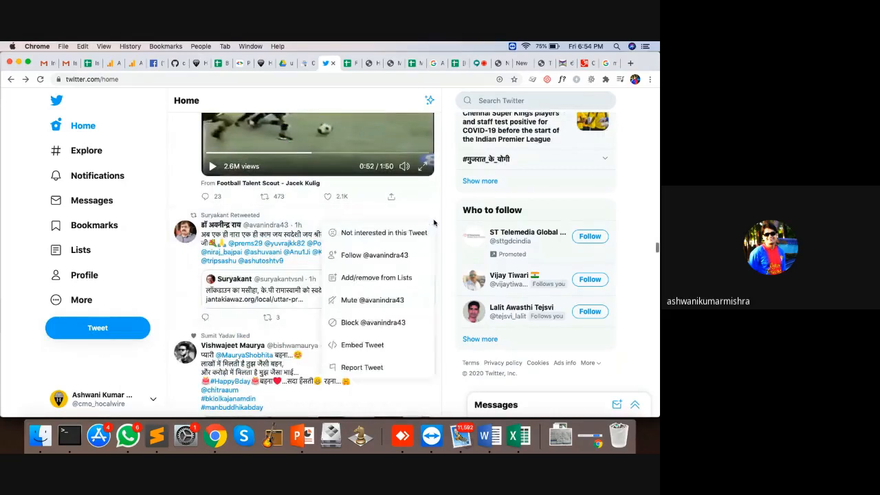
left_click(350, 346)
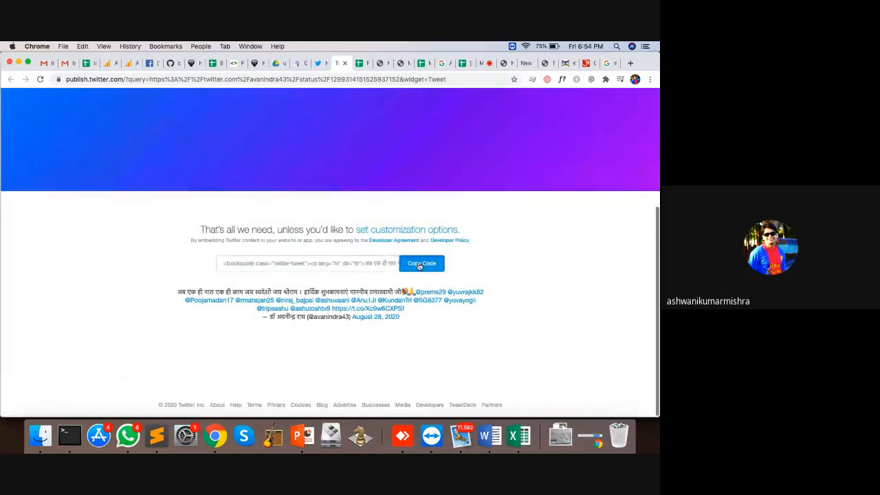
left_click(419, 265)
left_click(545, 63)
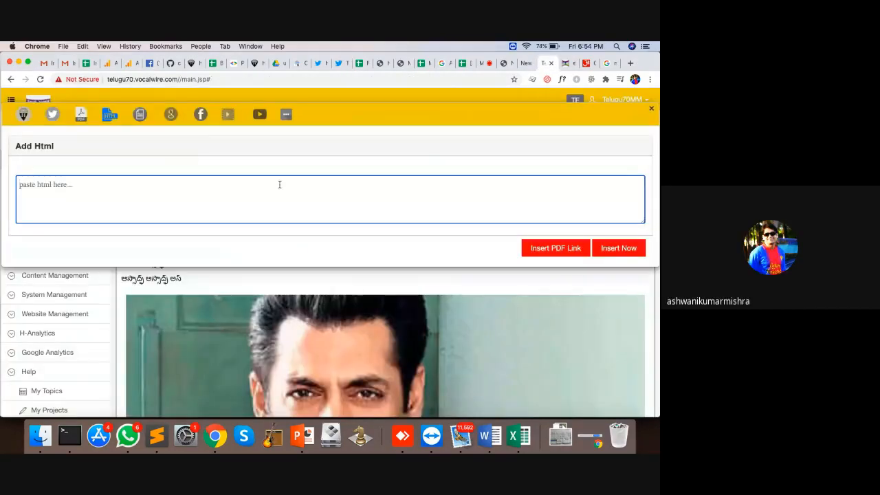
Paste the tweet embed code into Add Html and insert it into the story
key("super+v")
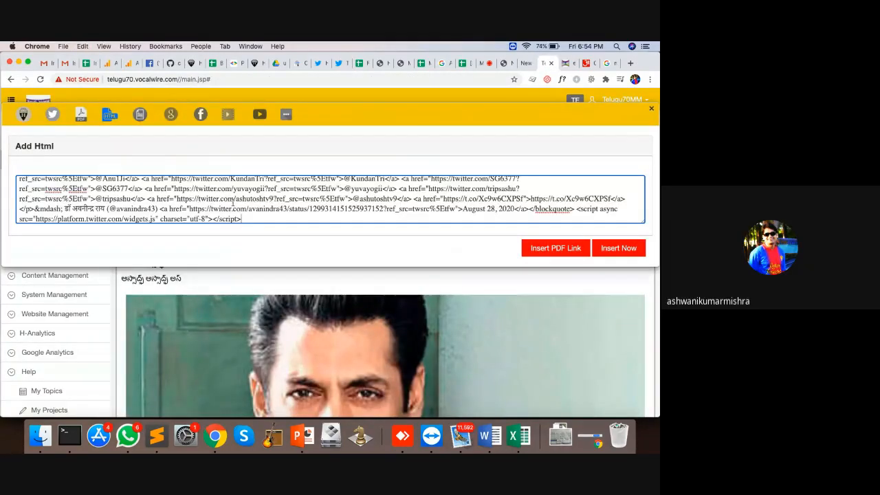
left_click(618, 248)
scroll(323, 276, "down", 5)
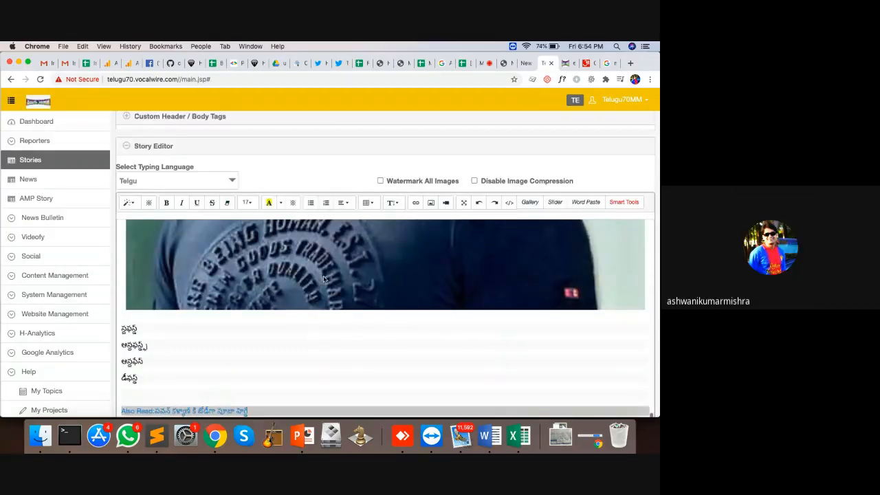
scroll(323, 276, "down", 5)
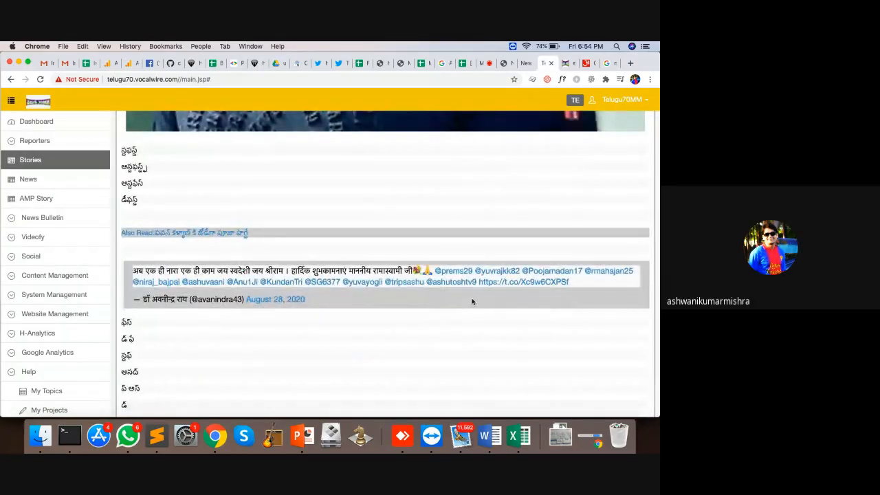
Move the embedded tweet below the second Telugu line and delete the extra blank lines
left_click_drag(472, 301, 523, 249)
left_click(249, 165)
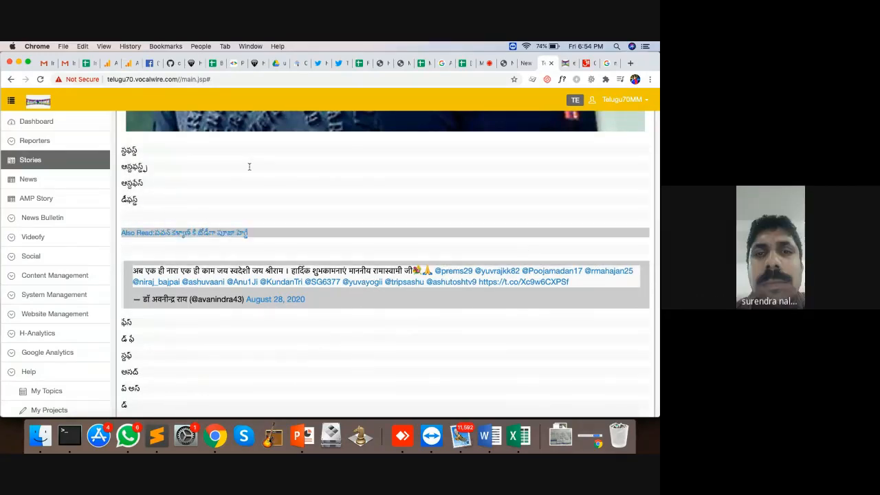
key("Return")
key("Return")
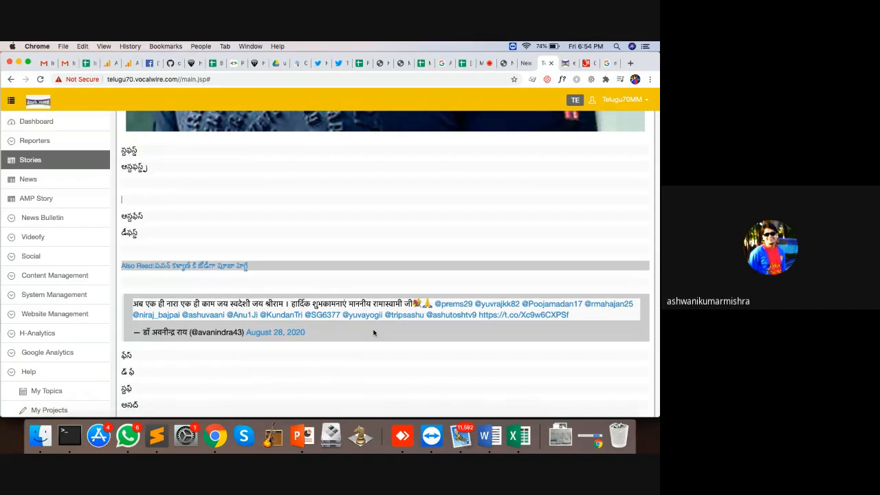
left_click_drag(373, 333, 376, 200)
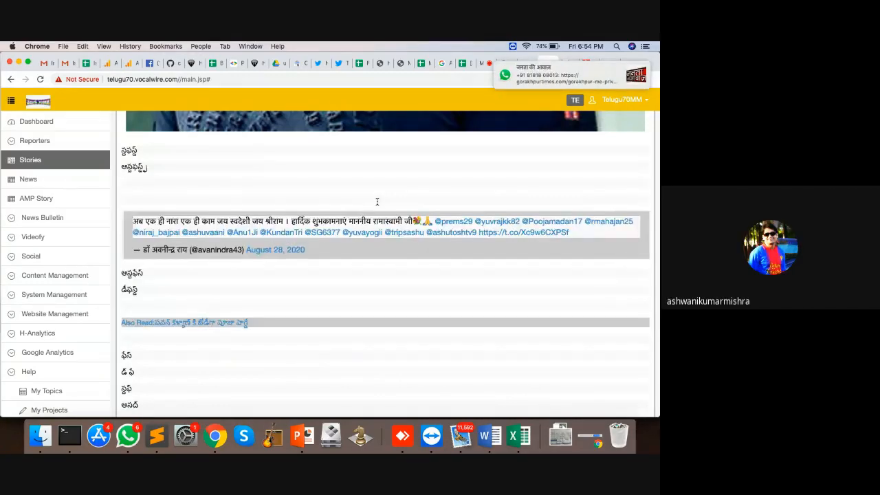
key("Delete")
key("Delete")
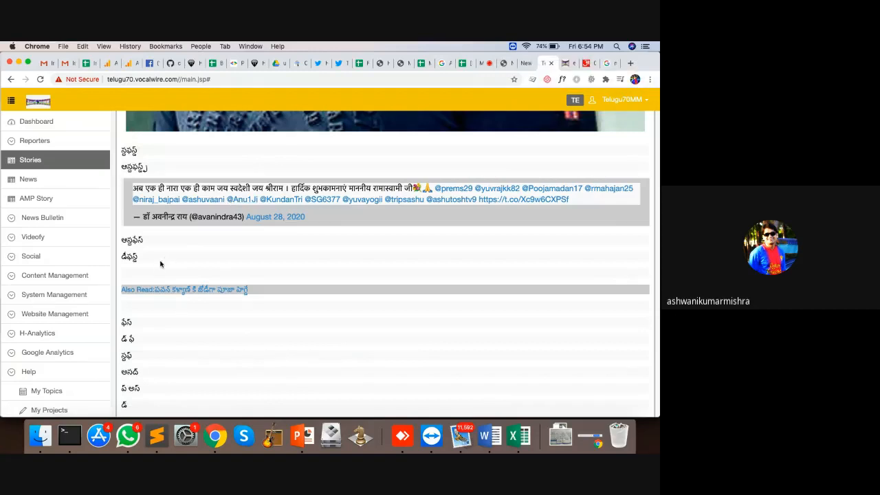
key("BackSpace")
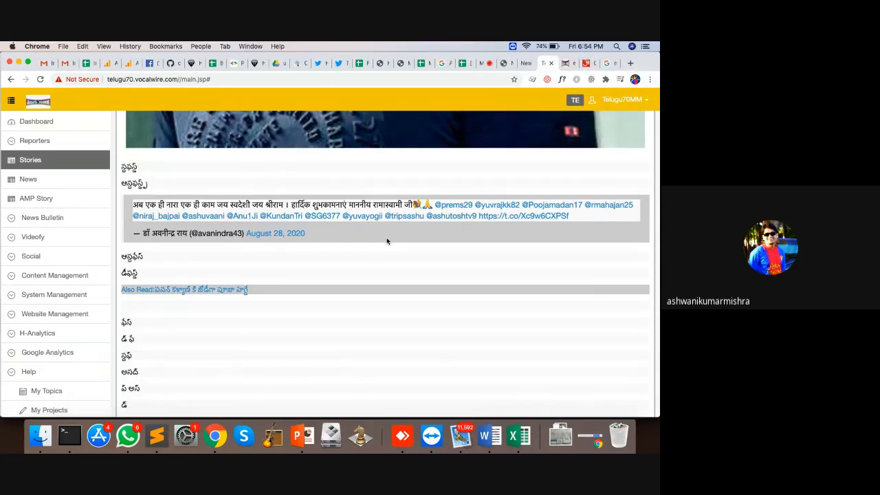
Open the video upload and embed panel from Smart Tools
scroll(387, 240, "up", 10)
scroll(513, 306, "down", 4)
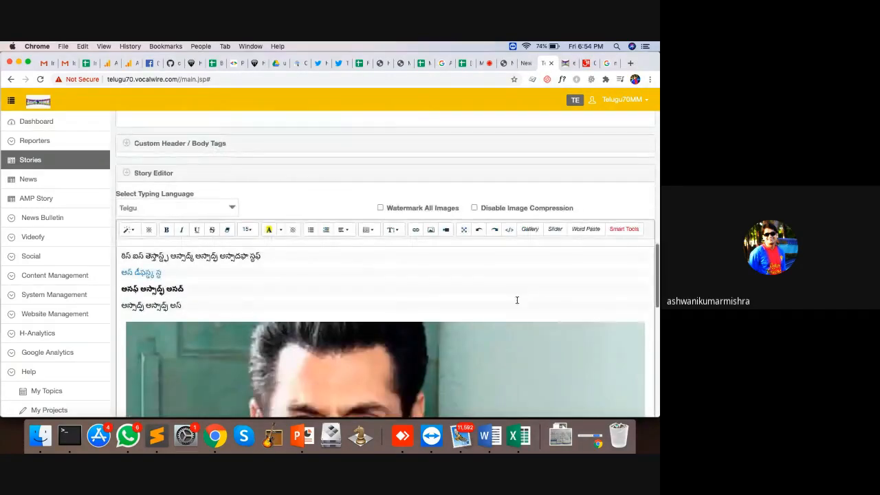
left_click(618, 230)
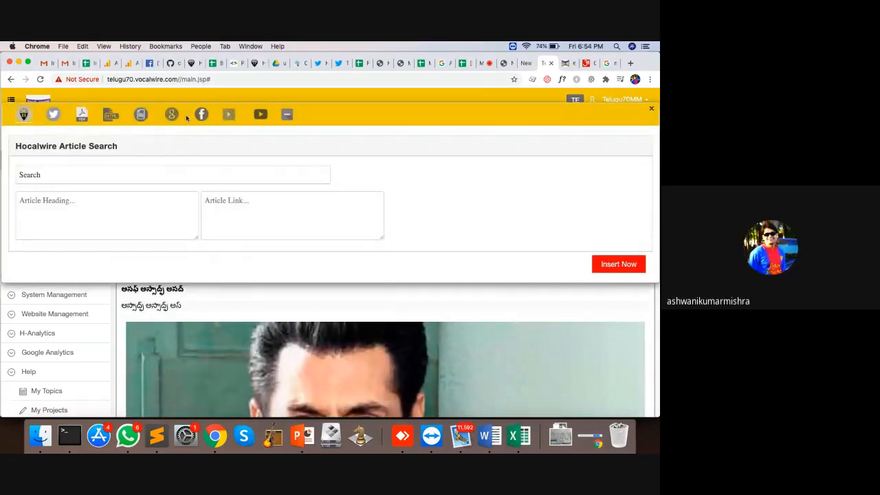
left_click(228, 115)
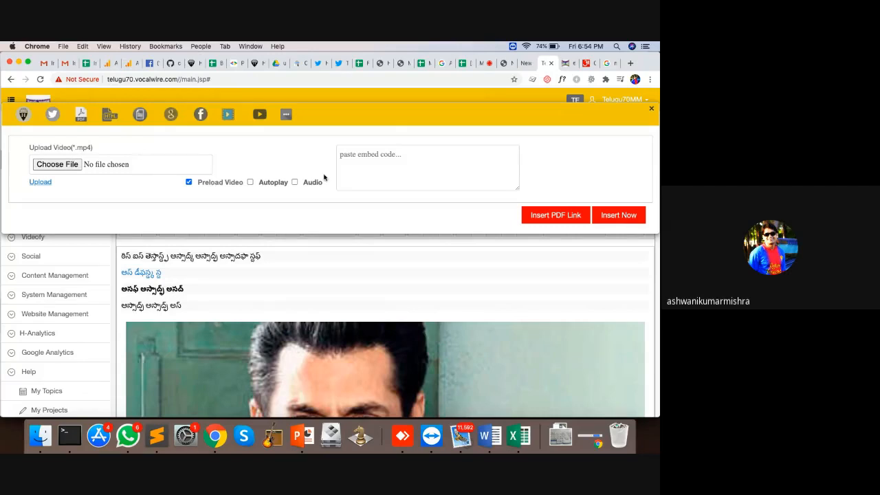
Search YouTube for 'hocalwire' and embed the Ally Technologies Best Start Up Company award video
left_click(258, 115)
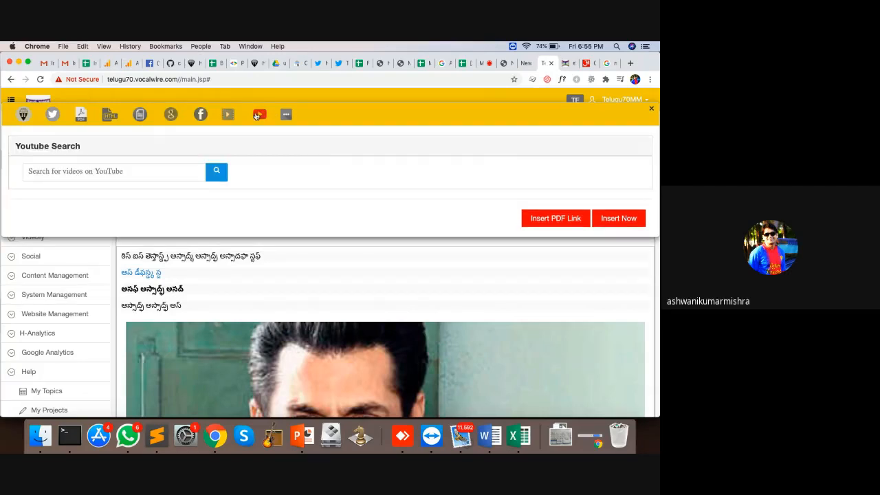
left_click(147, 165)
type("hocalwire")
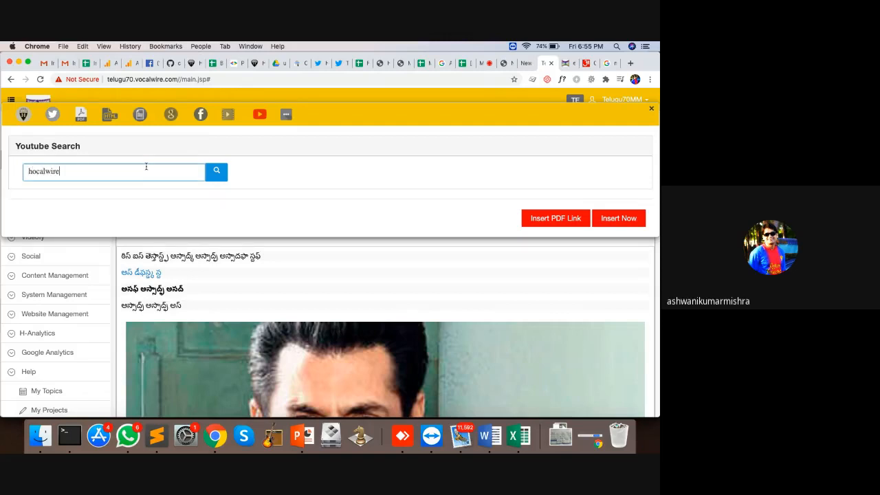
left_click(219, 176)
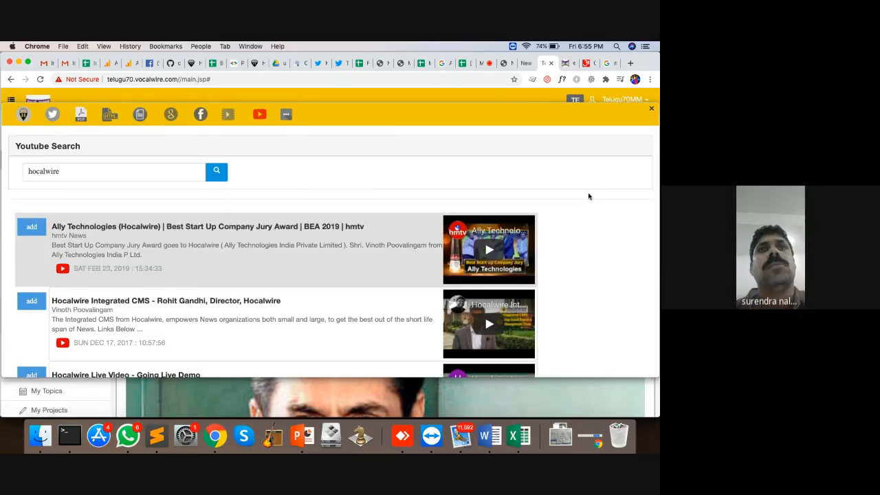
scroll(588, 195, "down", 6)
scroll(588, 196, "down", 5)
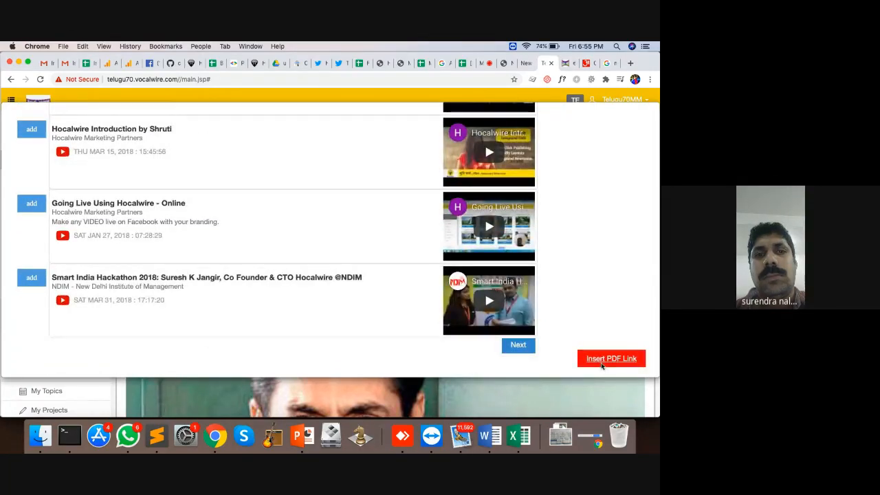
scroll(612, 200, "up", 10)
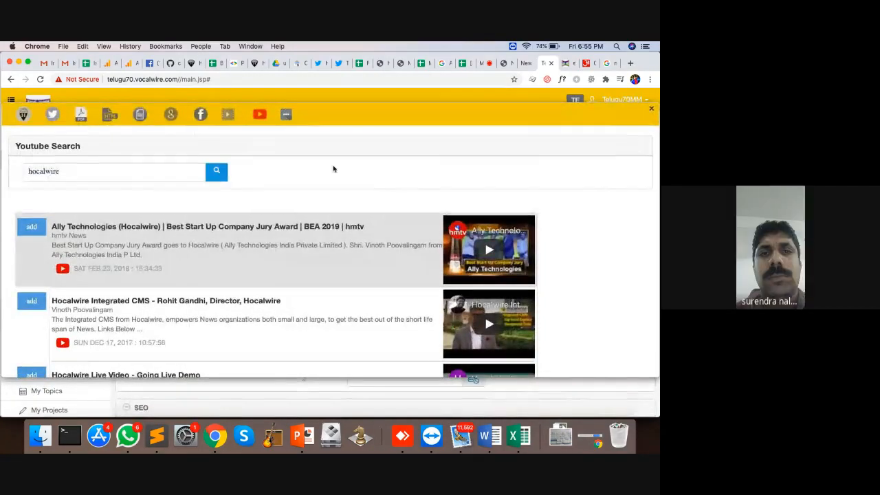
left_click(651, 111)
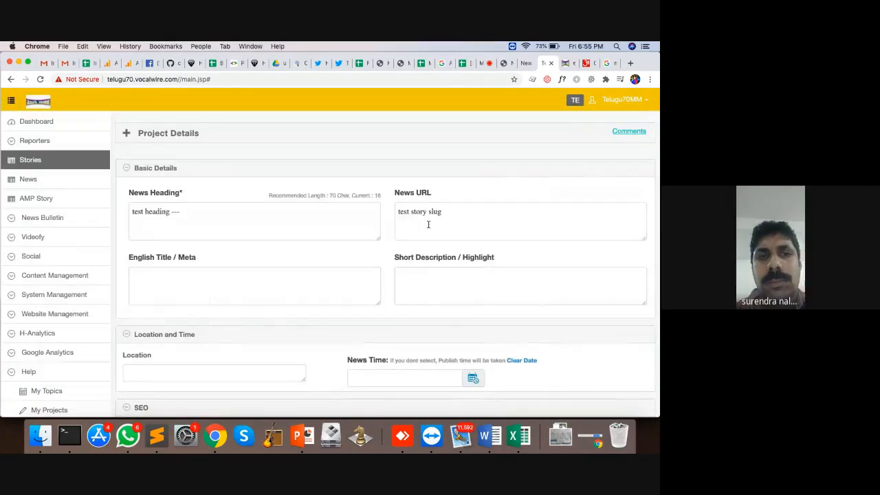
Scroll down to the Publishing Options below the story editor
scroll(396, 260, "down", 10)
scroll(396, 259, "down", 8)
scroll(396, 259, "up", 10)
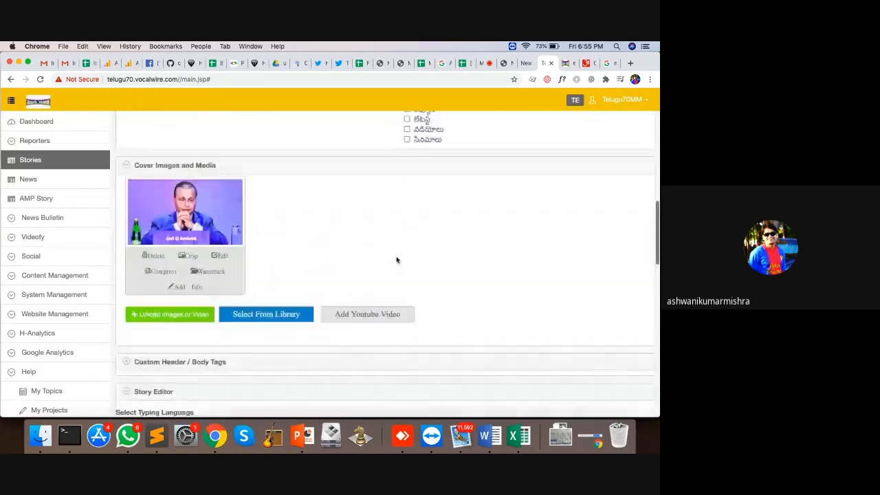
scroll(396, 260, "down", 3)
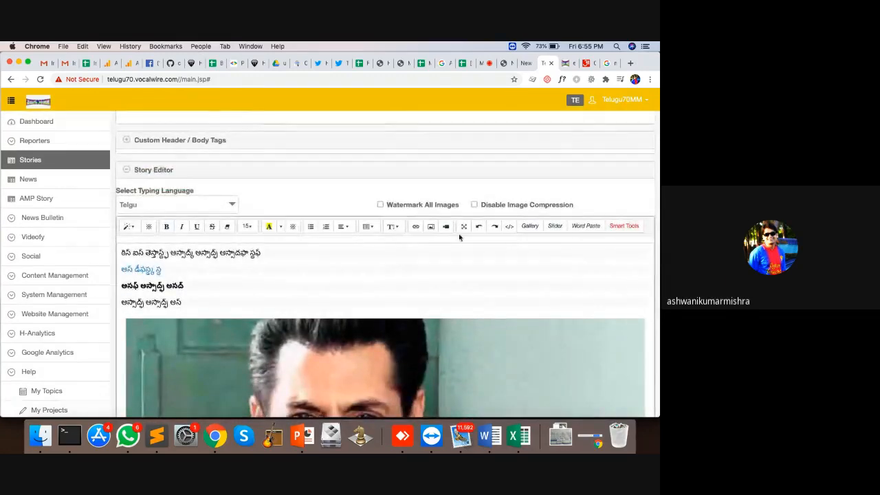
scroll(348, 318, "down", 5)
scroll(349, 318, "down", 10)
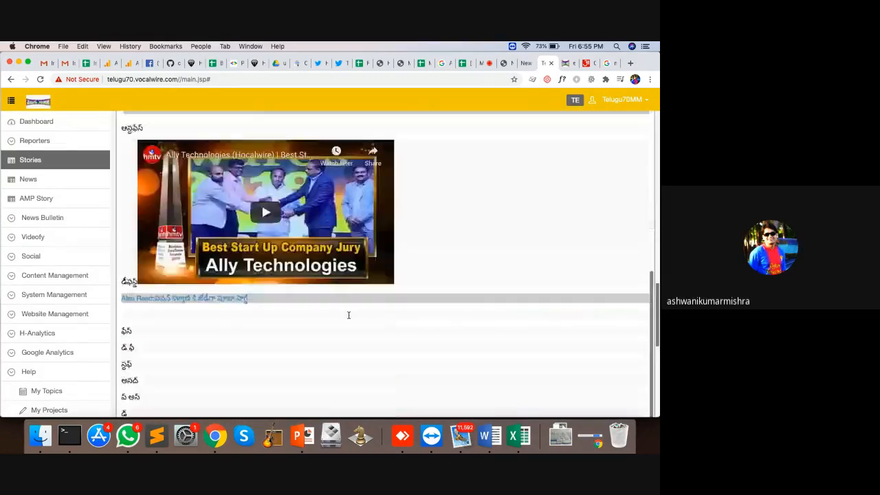
scroll(428, 165, "up", 5)
scroll(429, 165, "down", 6)
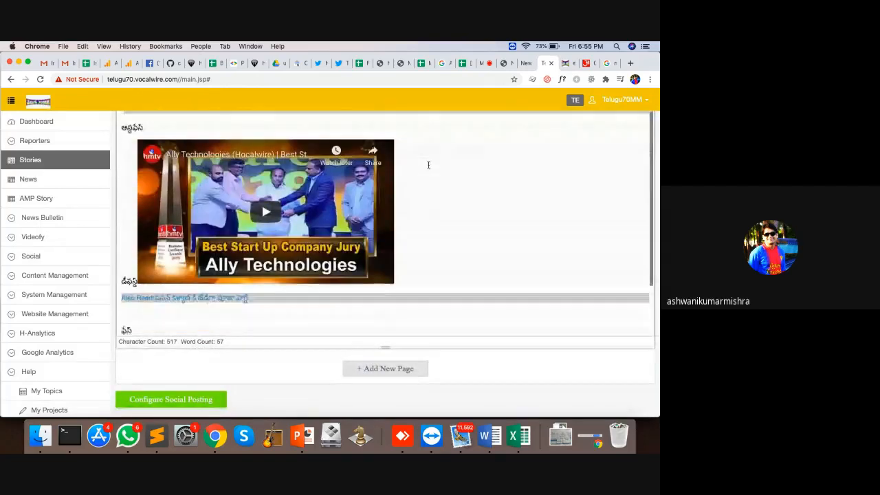
scroll(326, 265, "down", 6)
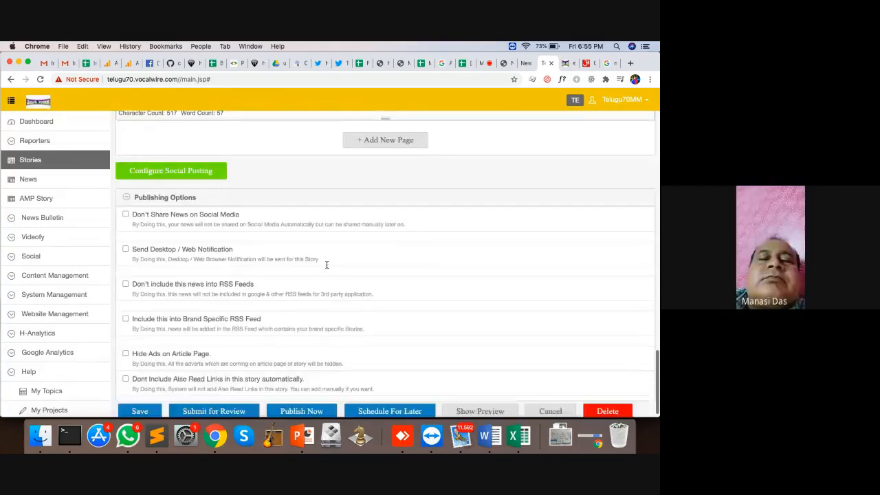
Replace the Facebook post image with download (15).jpeg from the media library
left_click(207, 163)
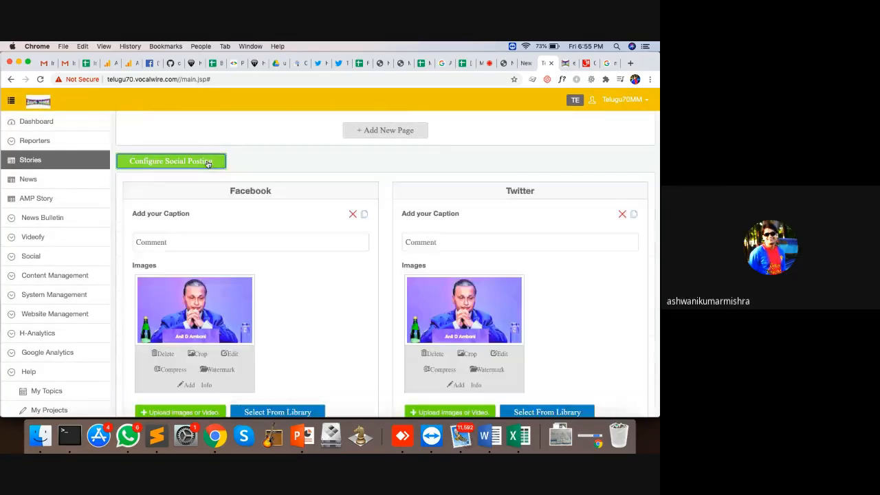
scroll(299, 335, "down", 2)
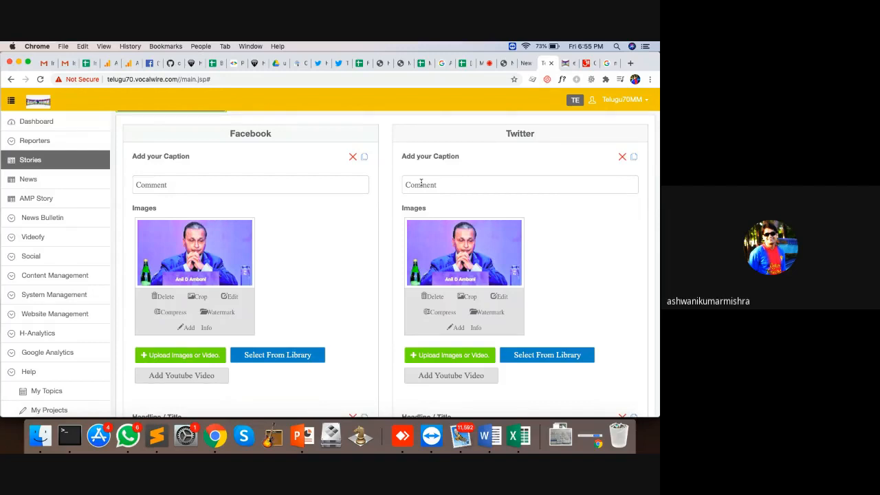
left_click(164, 296)
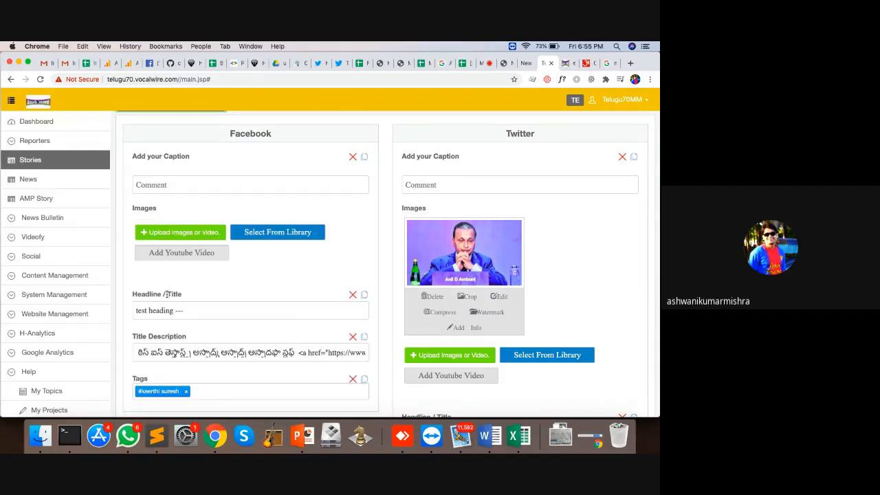
left_click(270, 233)
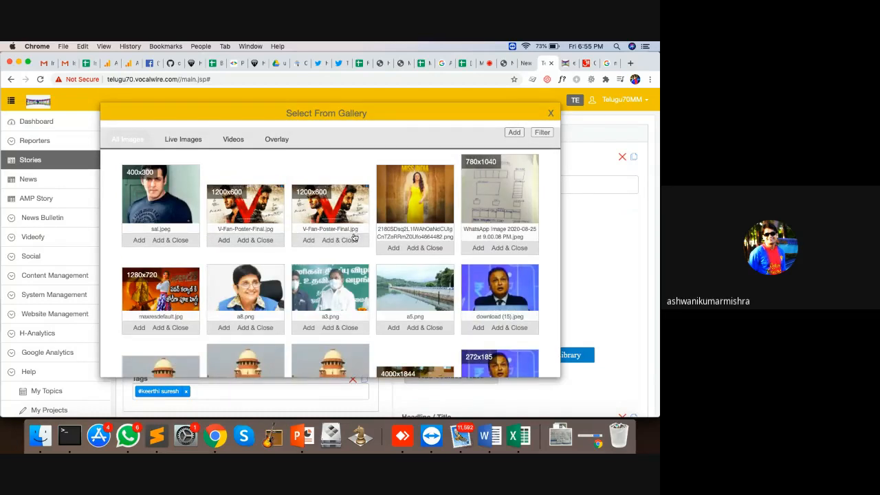
left_click(508, 327)
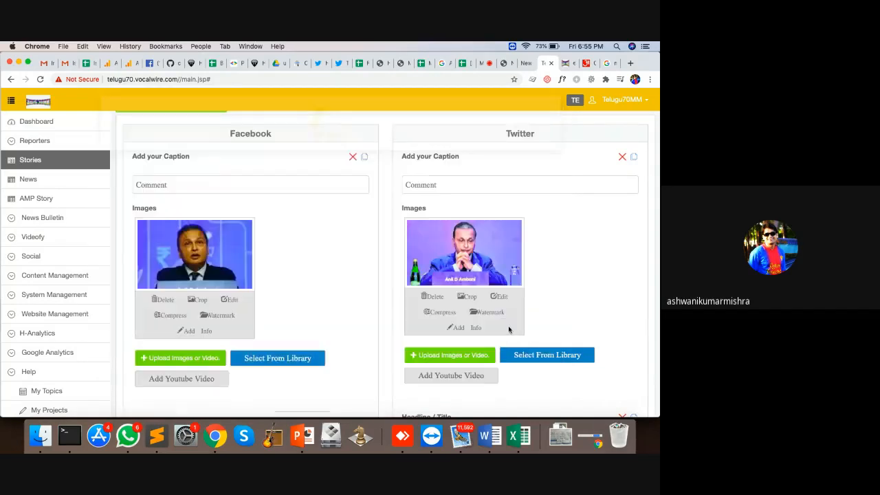
scroll(344, 289, "down", 2)
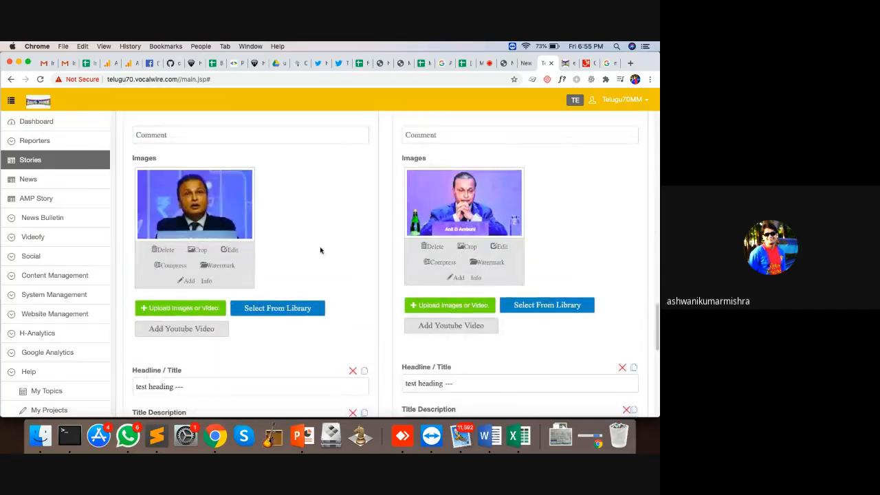
scroll(320, 250, "up", 3)
Add a Facebook caption naming a person and swap the Twitter image for sal.jpeg
left_click(194, 236)
type("An")
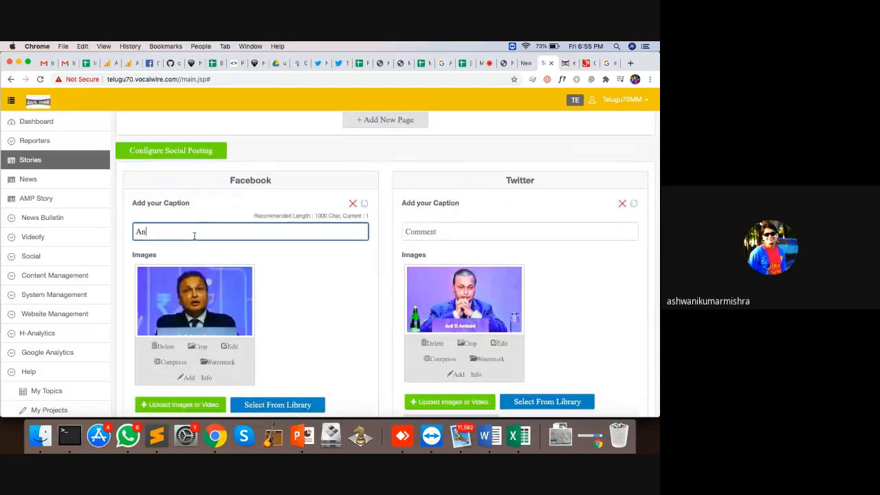
type("il ambani")
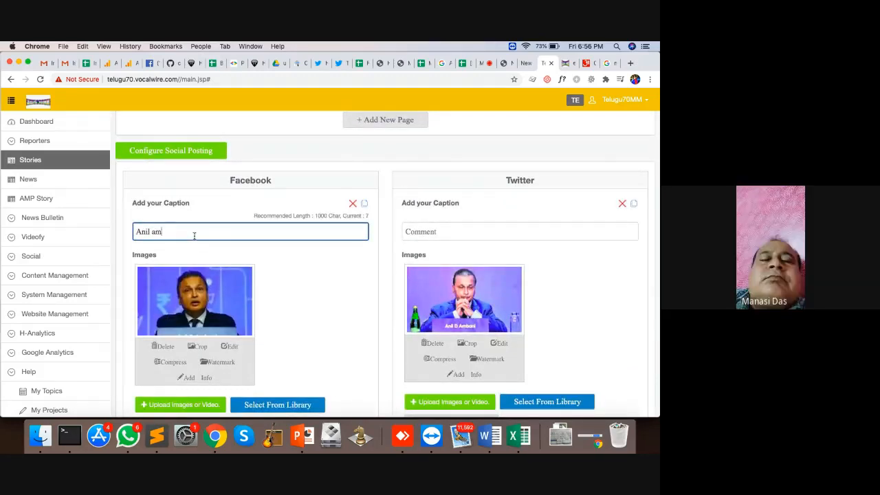
left_click(432, 343)
left_click(532, 282)
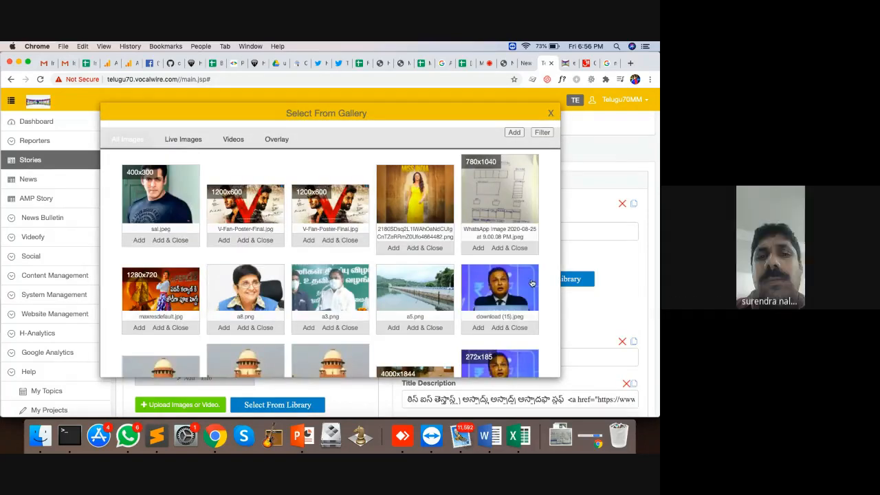
left_click(169, 240)
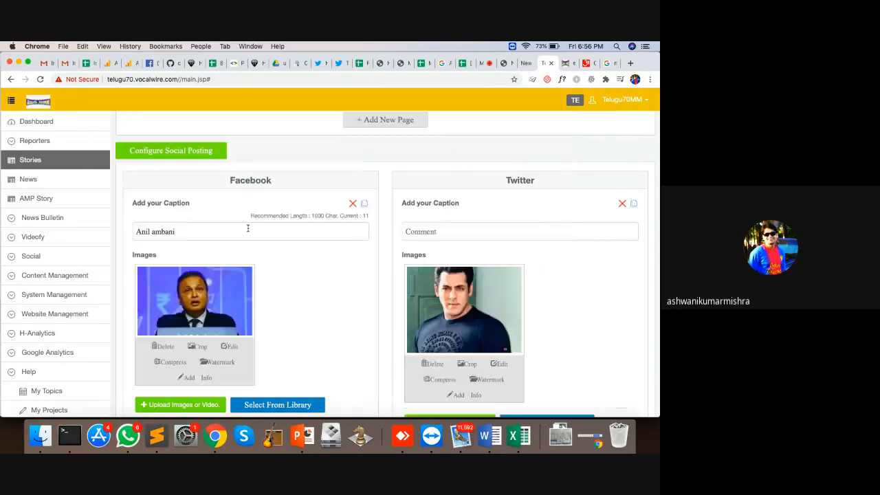
scroll(248, 227, "down", 5)
scroll(349, 234, "down", 8)
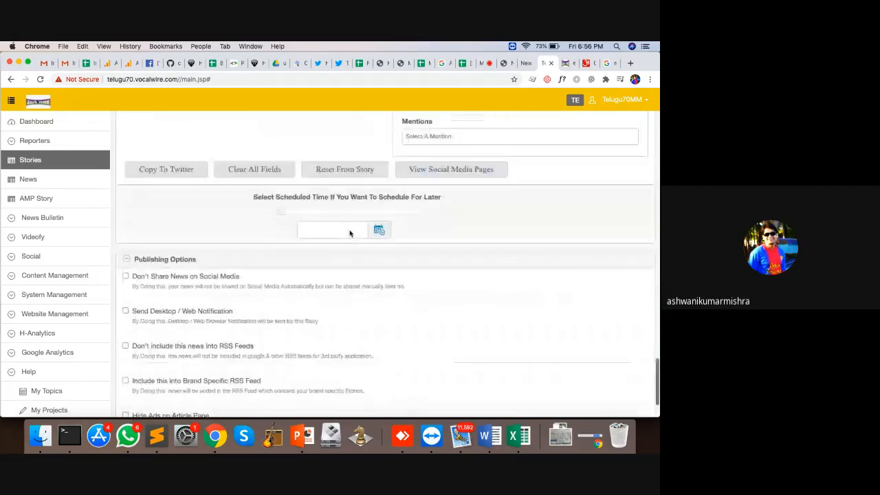
scroll(307, 266, "up", 12)
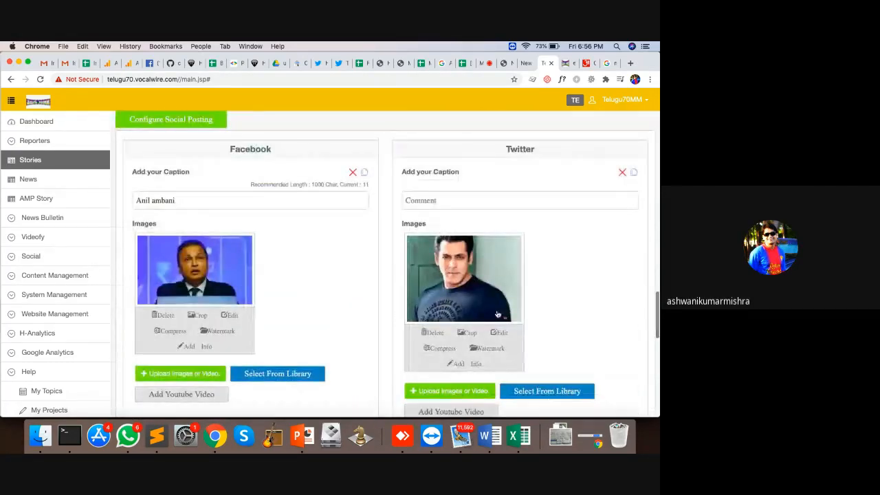
Expand Social and set the schedule time to 2020/08/28 19:00
left_click(27, 258)
scroll(296, 277, "down", 5)
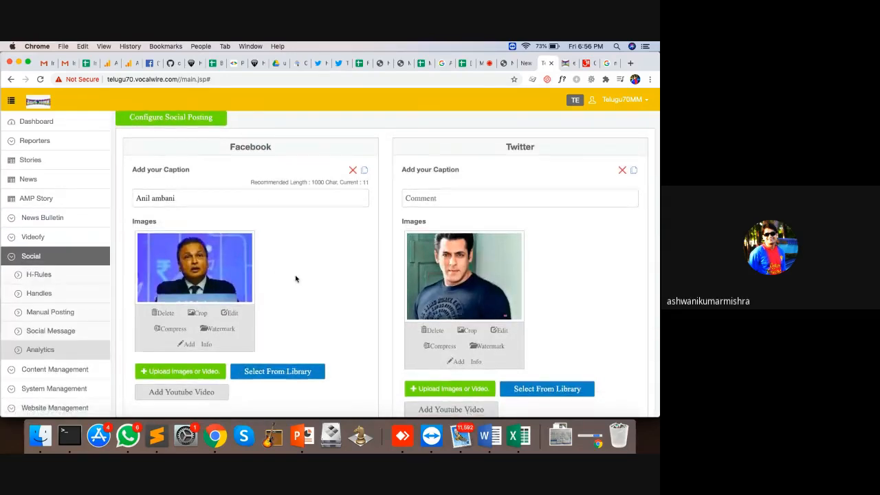
scroll(295, 277, "down", 3)
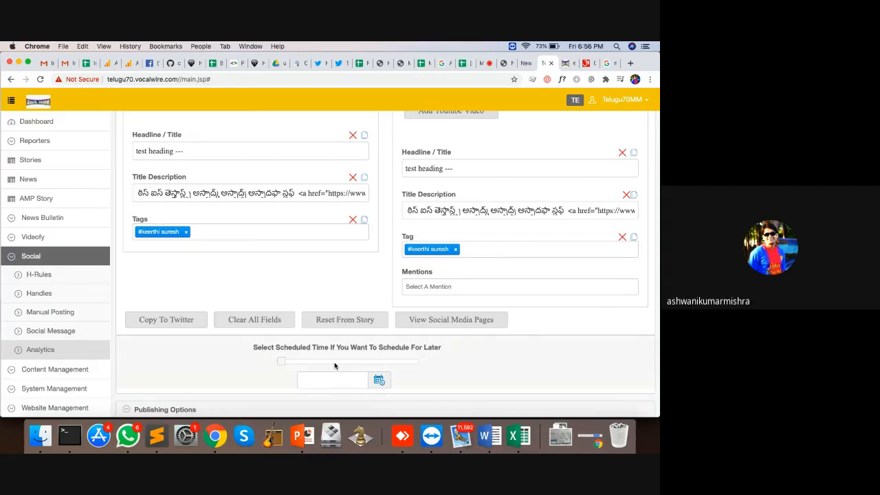
scroll(341, 365, "down", 2)
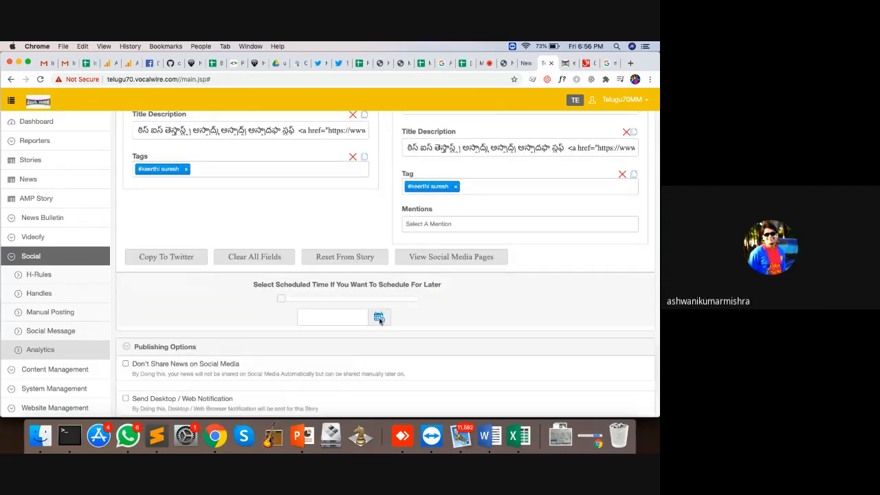
left_click(378, 318)
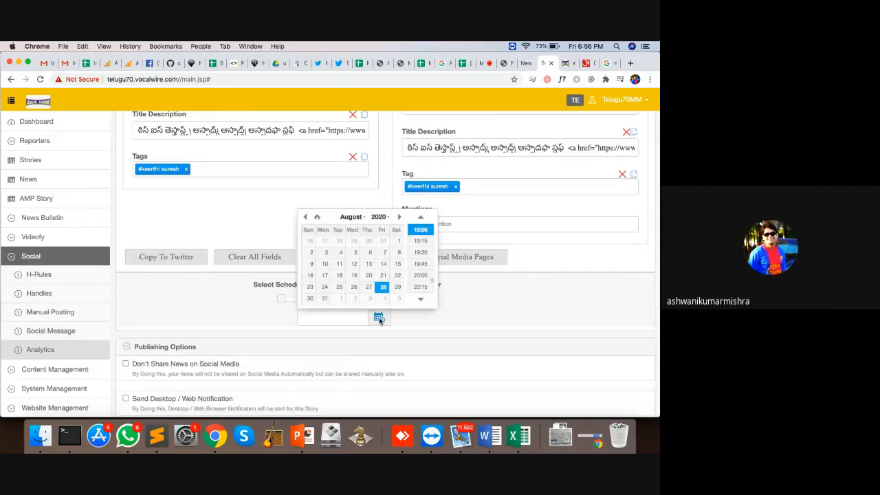
left_click(422, 230)
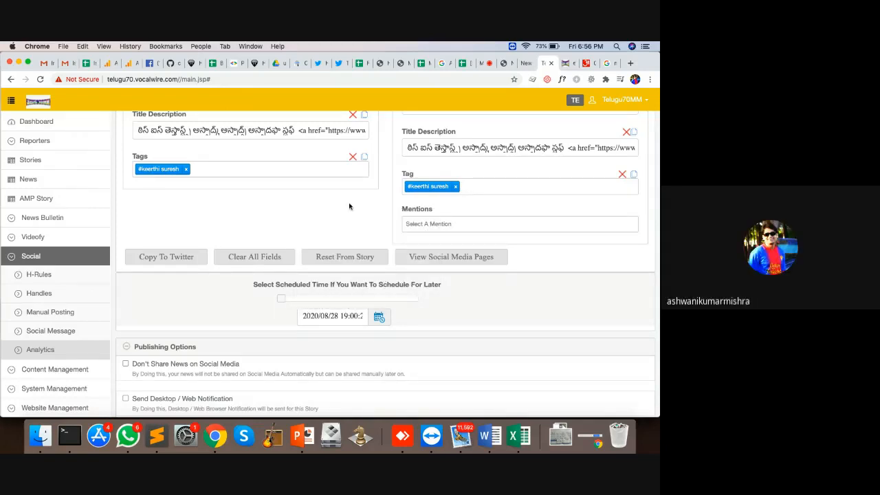
scroll(349, 206, "down", 5)
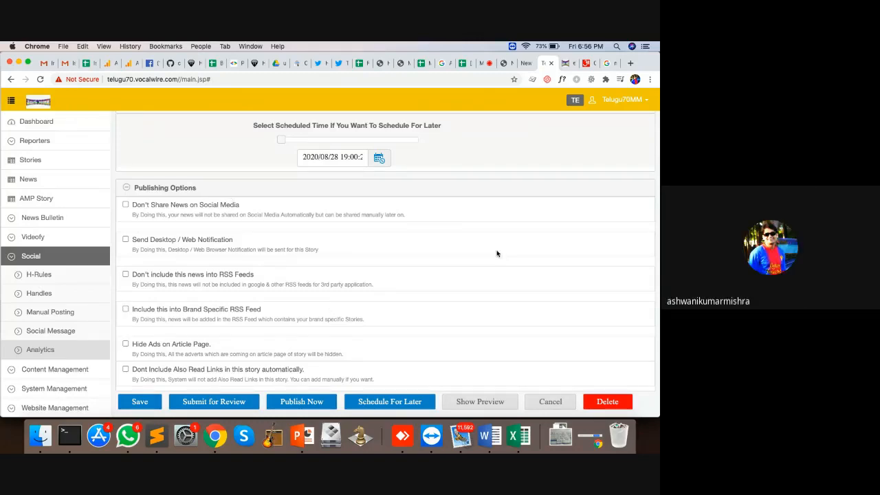
left_click(479, 402)
scroll(262, 234, "down", 1)
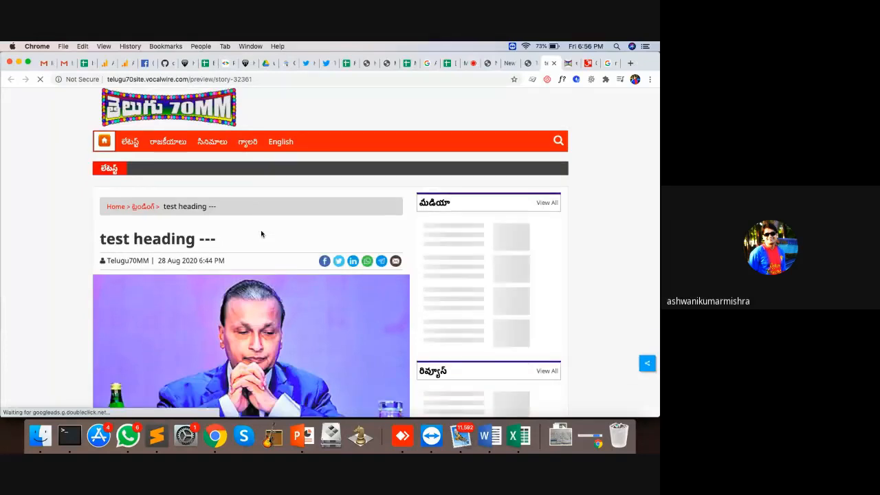
scroll(262, 234, "down", 15)
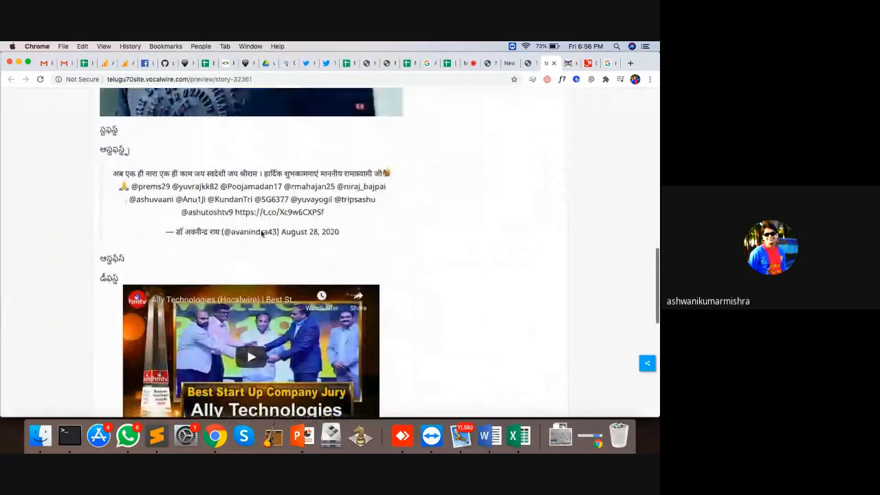
scroll(261, 234, "up", 5)
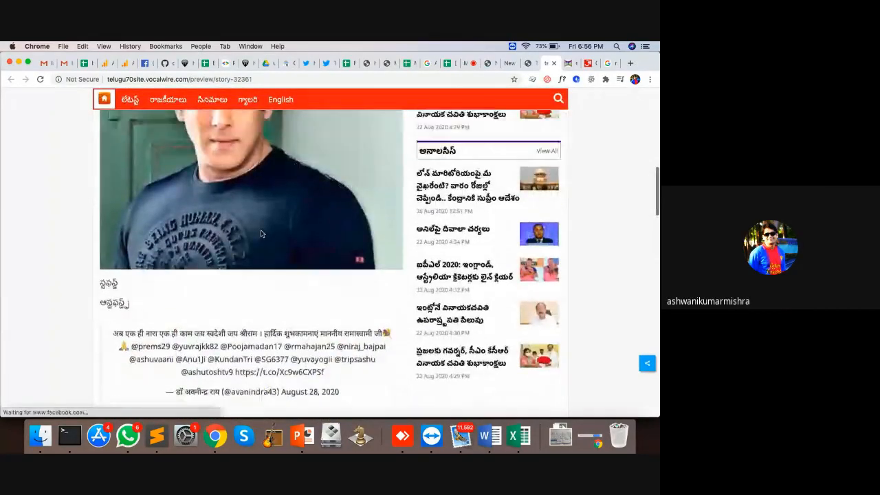
scroll(261, 233, "down", 6)
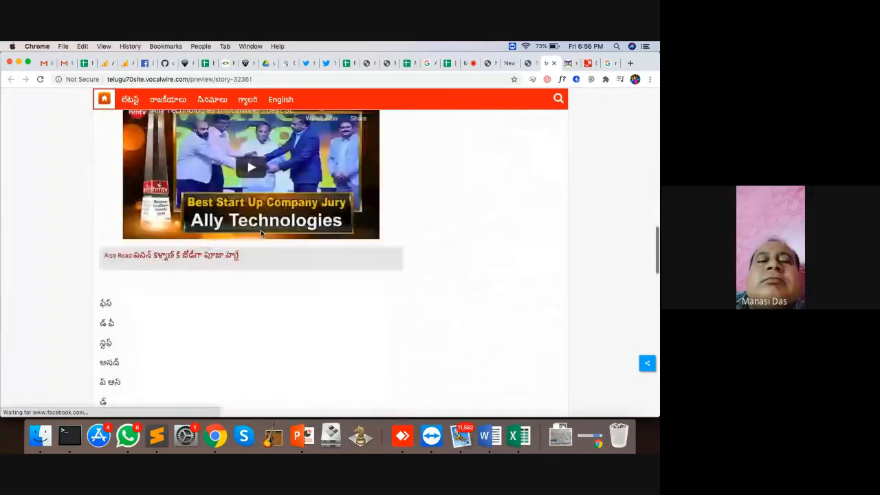
scroll(261, 233, "down", 7)
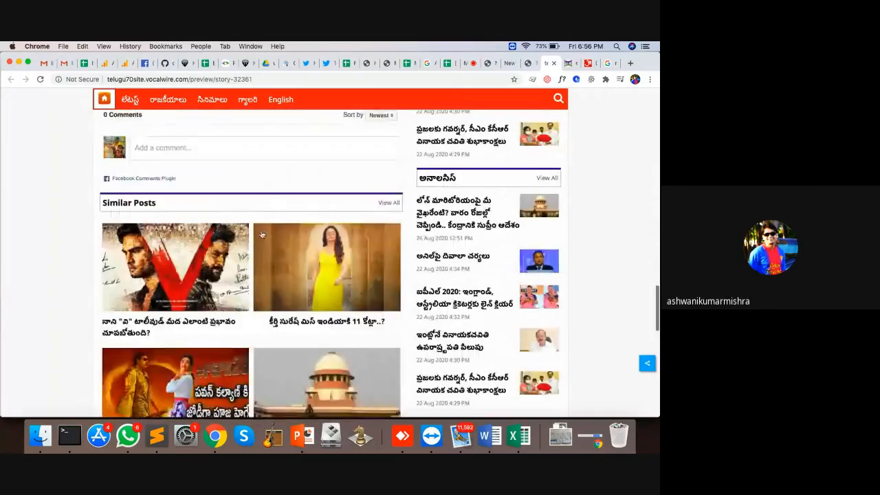
scroll(260, 233, "up", 12)
scroll(261, 234, "down", 4)
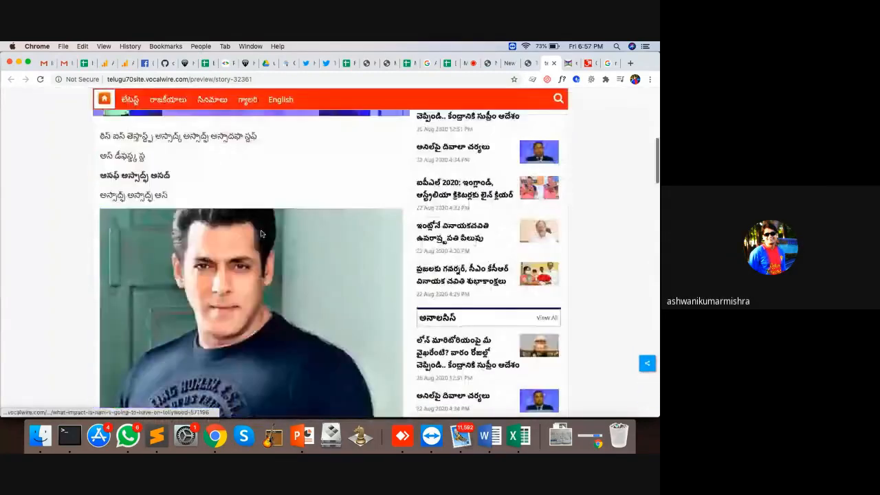
scroll(260, 233, "down", 4)
scroll(260, 233, "up", 6)
scroll(260, 234, "down", 12)
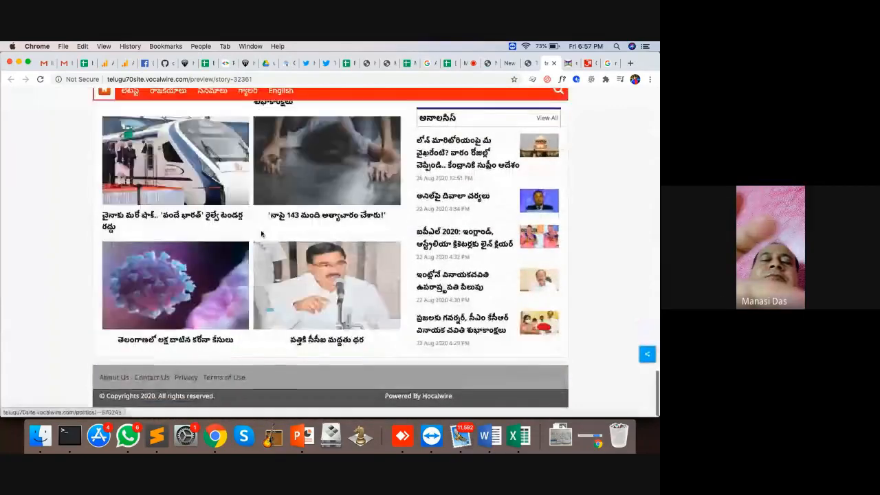
scroll(260, 233, "up", 10)
left_click(553, 63)
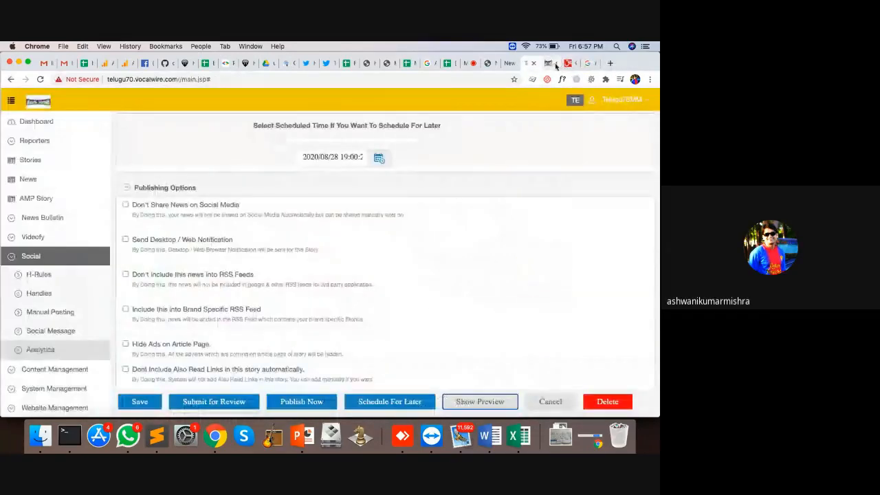
Publish the 'test heading ---' story, view it on the website, then close that page
left_click(312, 404)
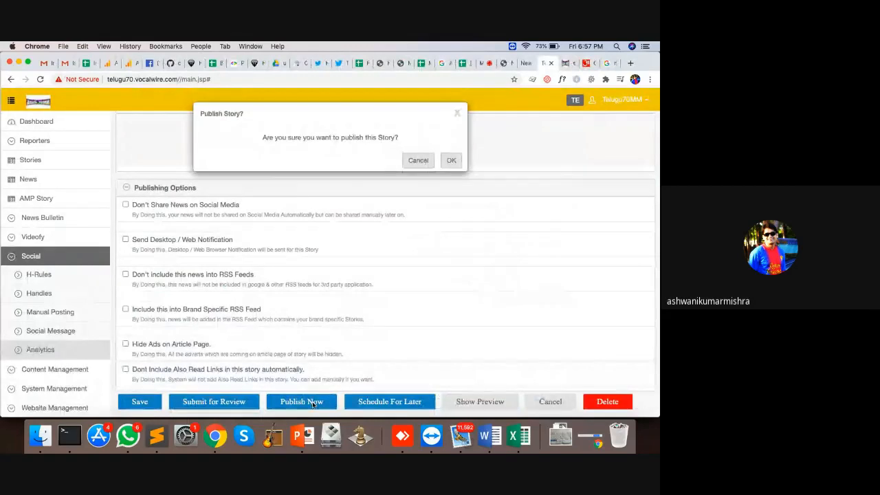
left_click(451, 160)
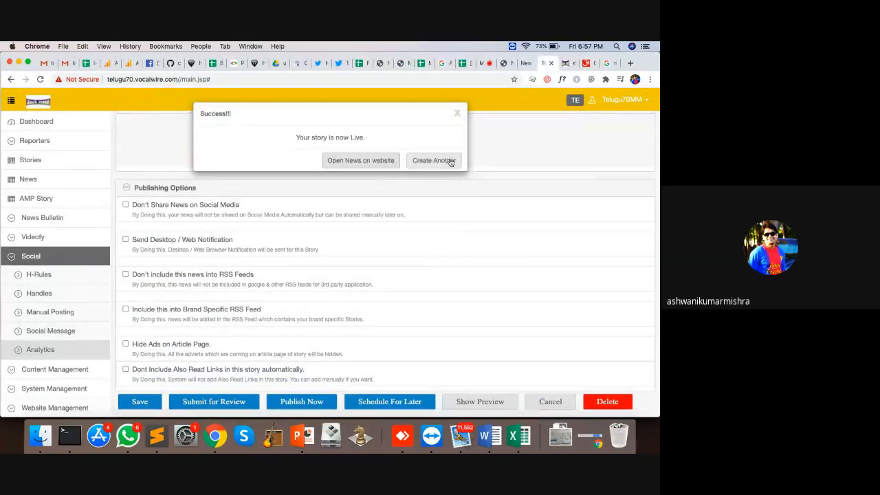
left_click(371, 160)
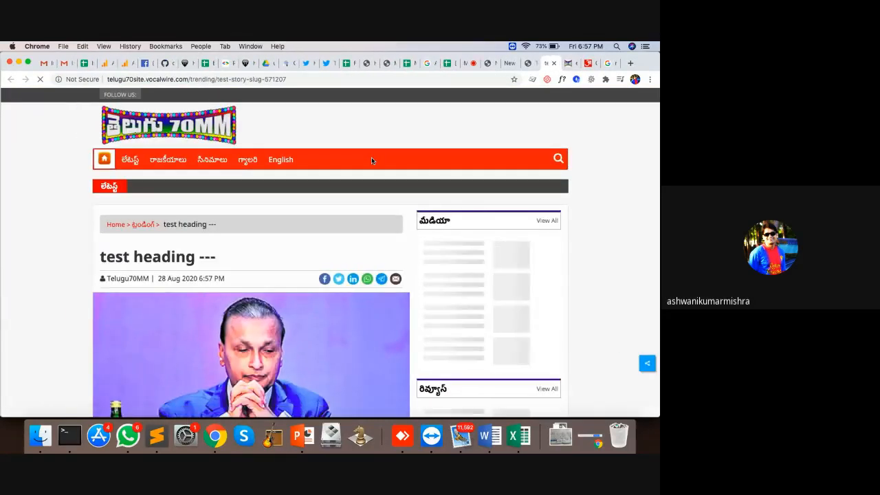
left_click(553, 63)
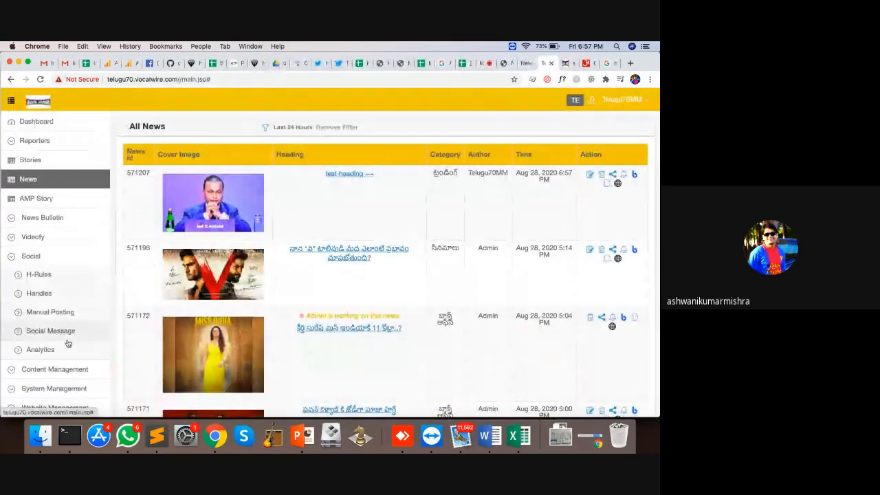
Check in H-Rules and Analytics that both posts are scheduled for Aug 28, 2020 7:00 PM, then open Stories
left_click(58, 280)
left_click(48, 351)
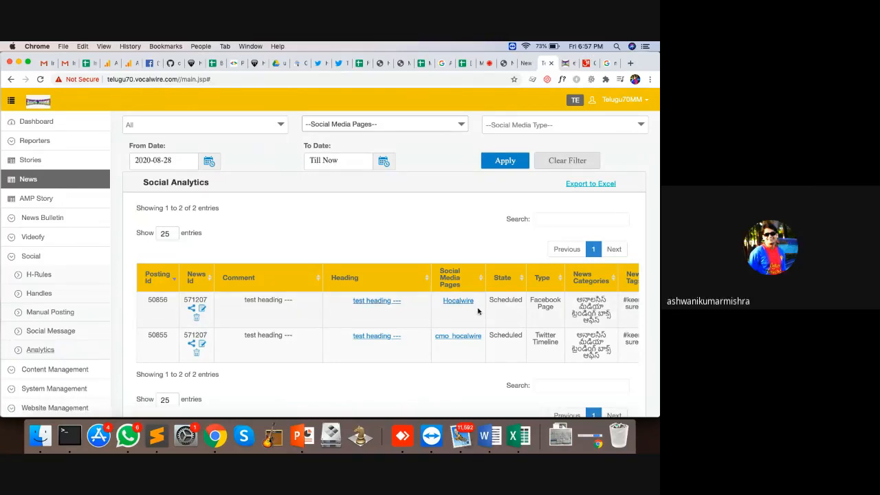
scroll(477, 312, "right", 2)
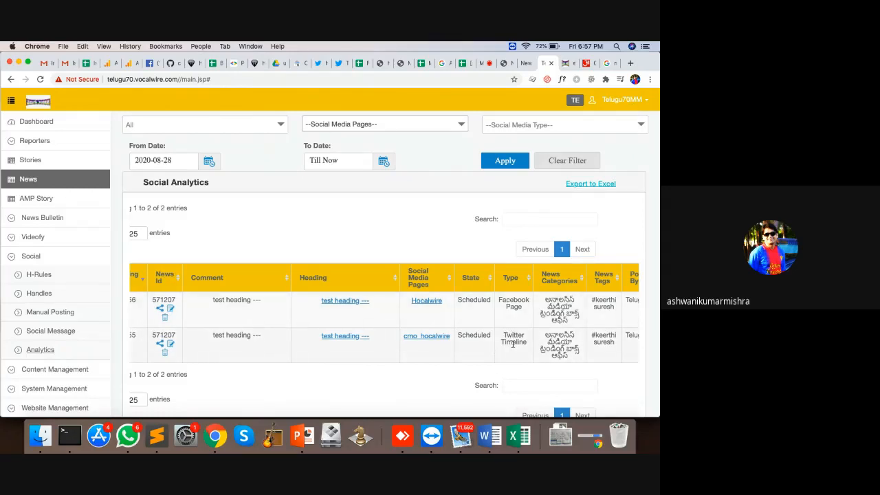
left_click(44, 275)
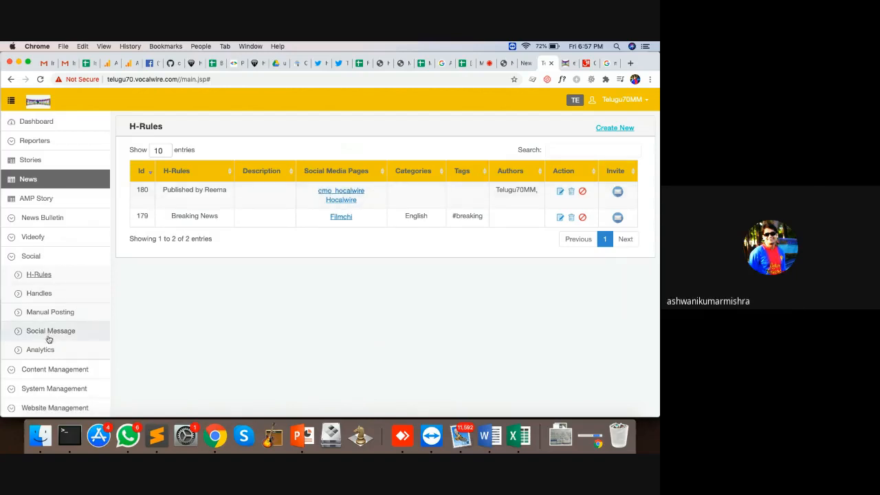
left_click(69, 348)
scroll(512, 314, "right", 5)
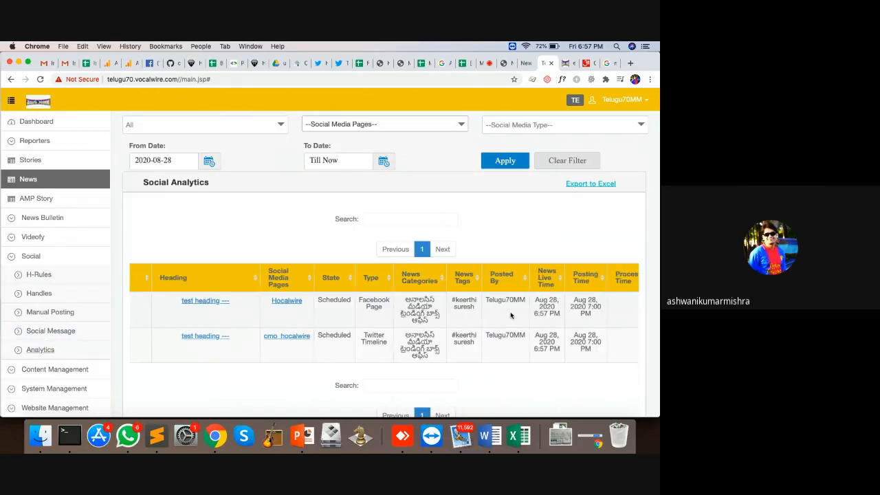
left_click_drag(543, 314, 521, 300)
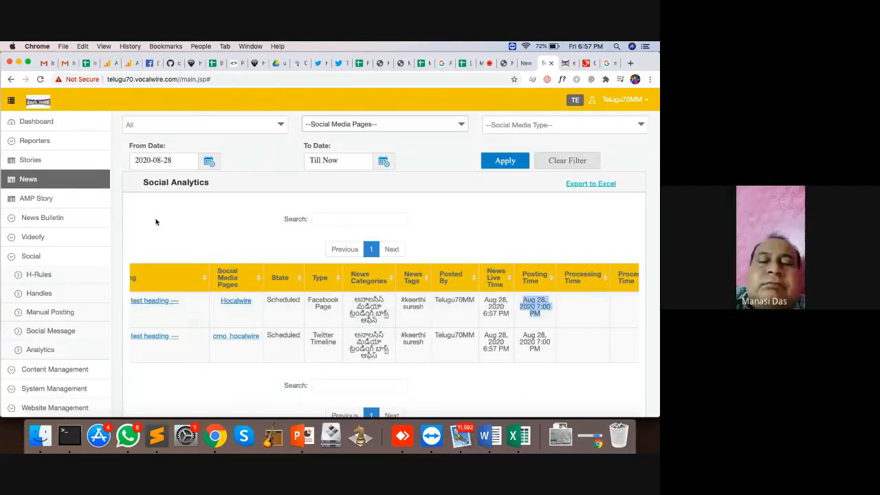
left_click(49, 166)
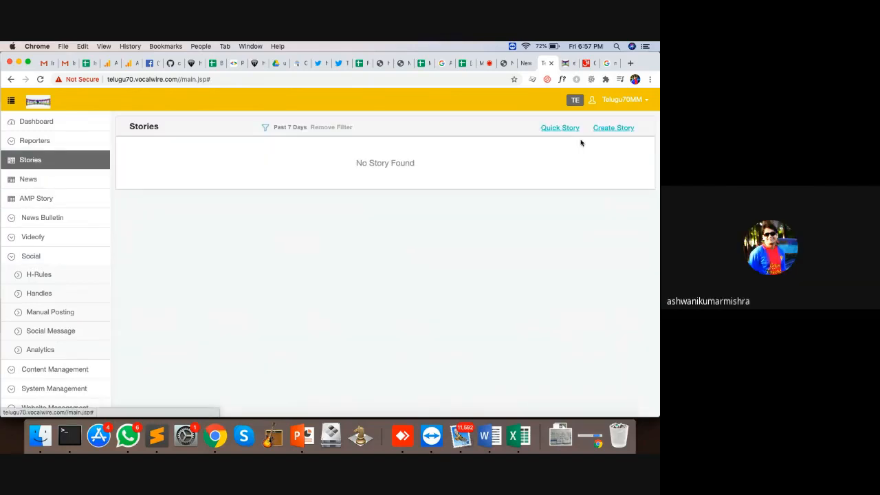
Start a new story and review its Configure Social Posting options
left_click(607, 130)
scroll(404, 220, "down", 10)
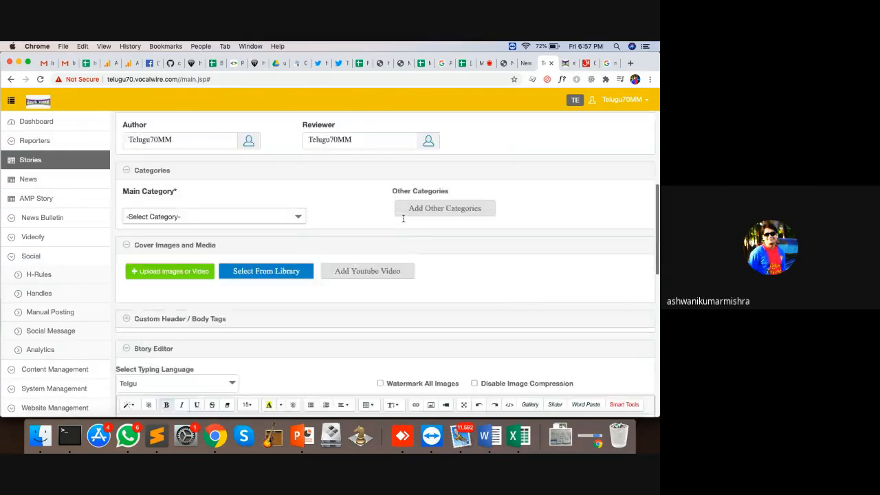
scroll(211, 122, "up", 3)
scroll(212, 121, "down", 8)
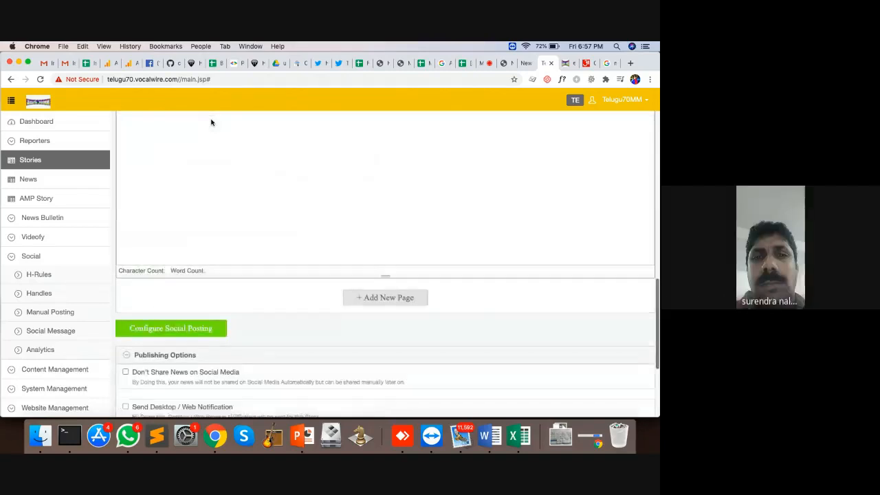
left_click(168, 310)
scroll(417, 315, "down", 3)
scroll(417, 314, "down", 10)
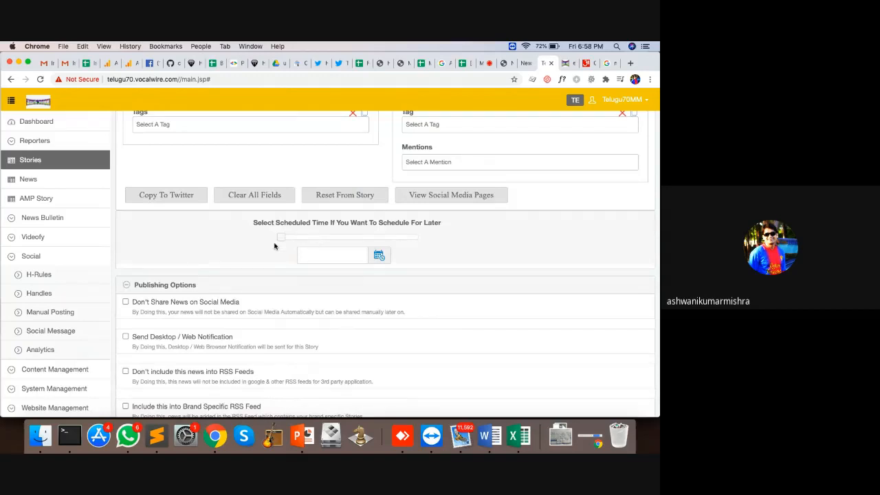
Review the H-Rules and social analytics pages, then return to the All News list
left_click(40, 276)
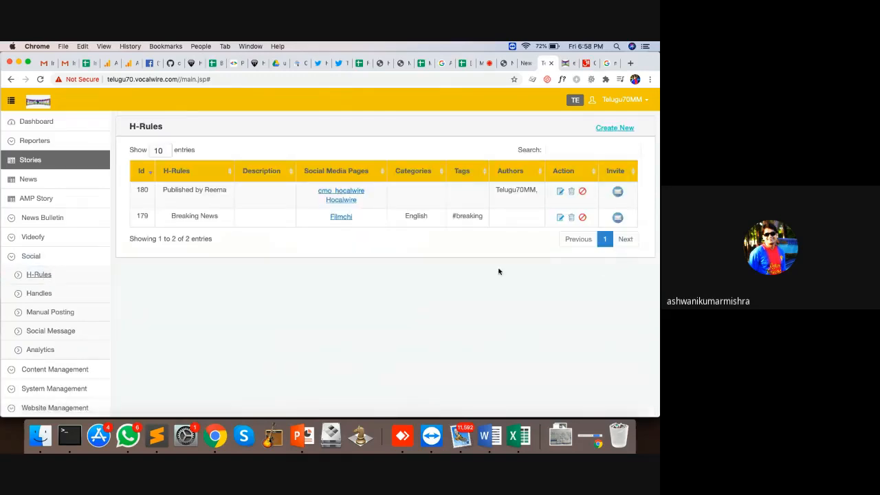
left_click(84, 350)
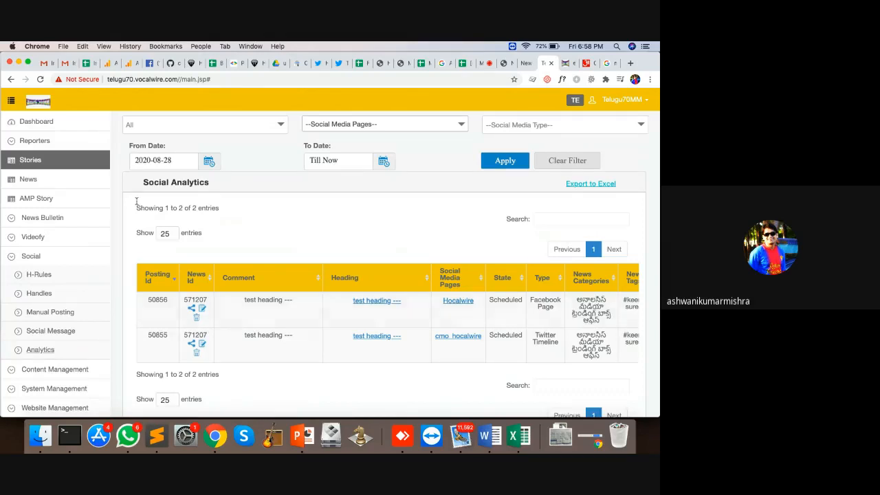
left_click(31, 178)
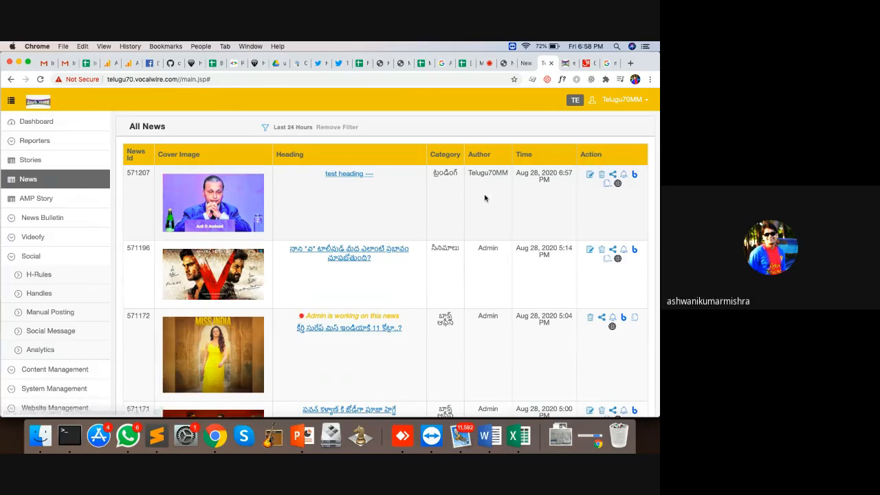
Open the test heading story (571207) for editing, then return to All News
left_click(591, 176)
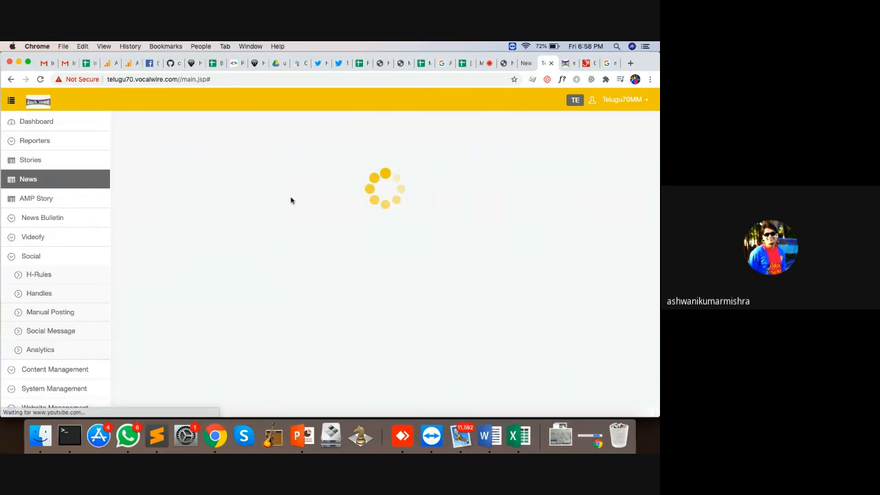
scroll(429, 266, "down", 10)
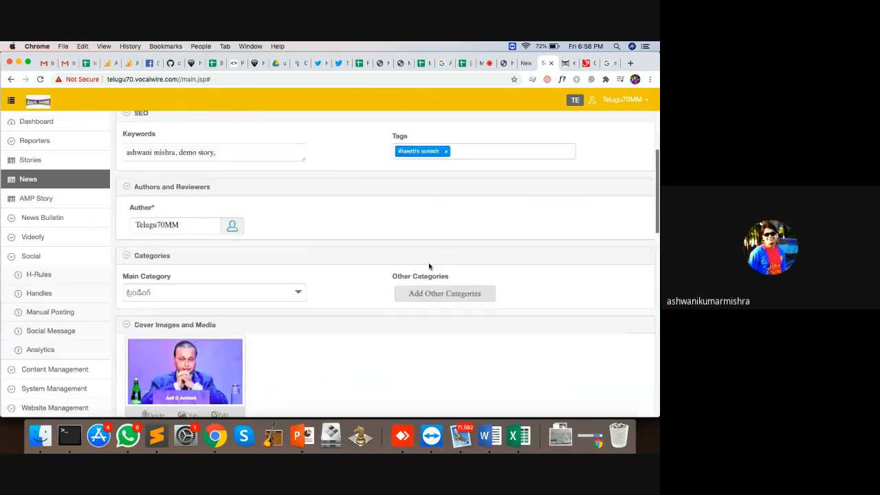
scroll(429, 267, "down", 5)
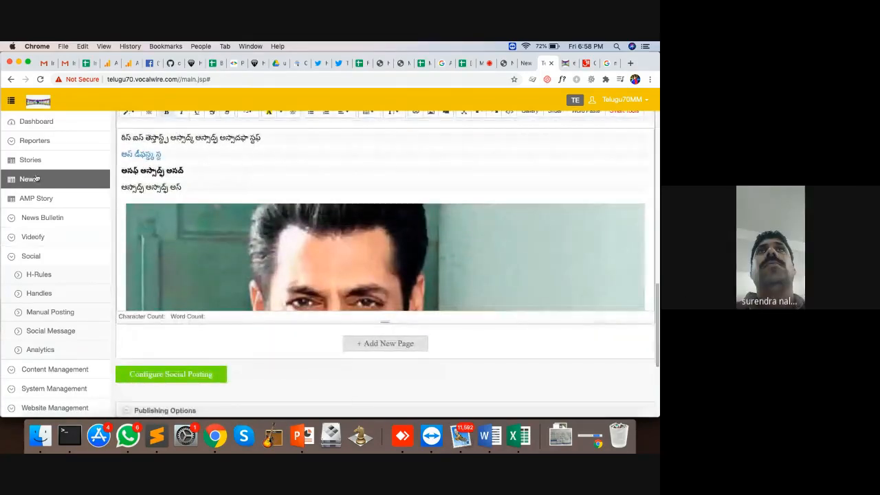
left_click(42, 178)
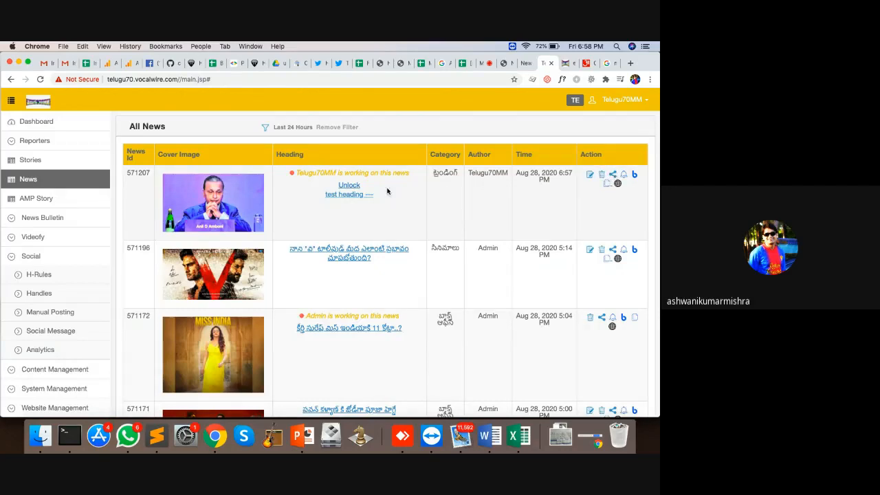
Unlock the test heading story, reopen it for editing, and go back to All News
left_click(350, 186)
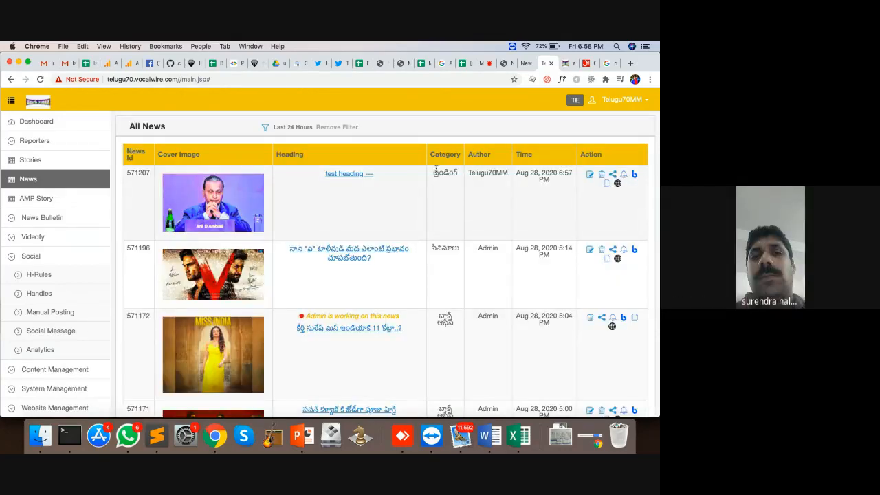
left_click(589, 175)
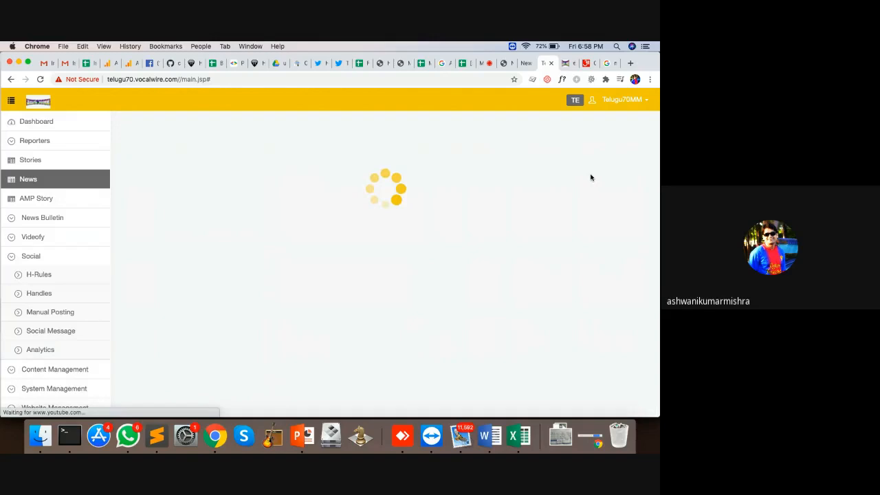
left_click(83, 177)
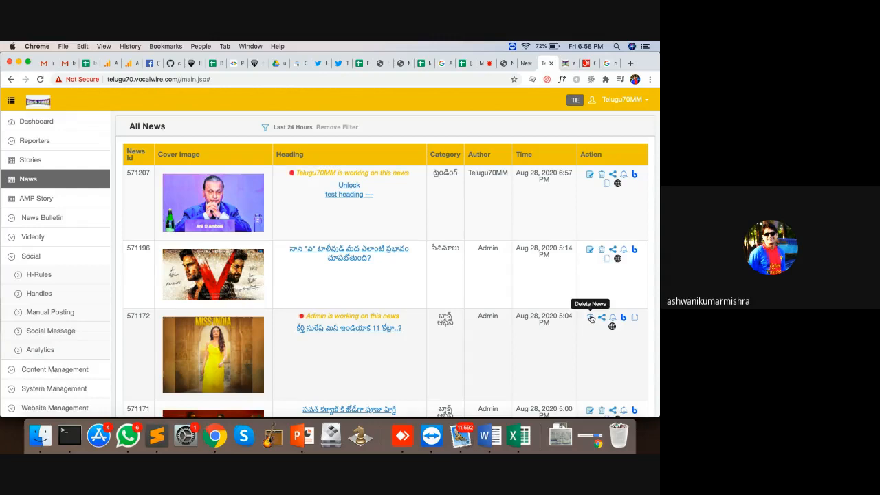
scroll(89, 336, "down", 5)
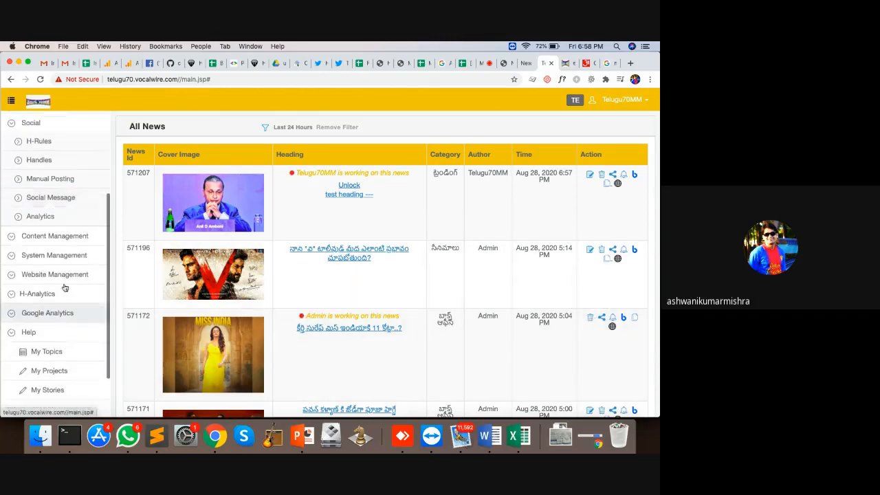
Find the Telugu70MM account in CMS Login by searching 'reem' and open its permissions
left_click(56, 255)
left_click(53, 294)
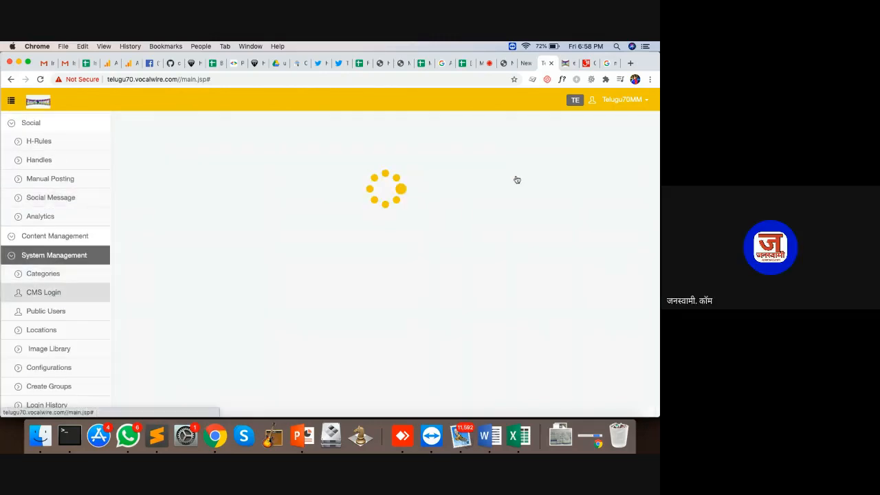
left_click(561, 150)
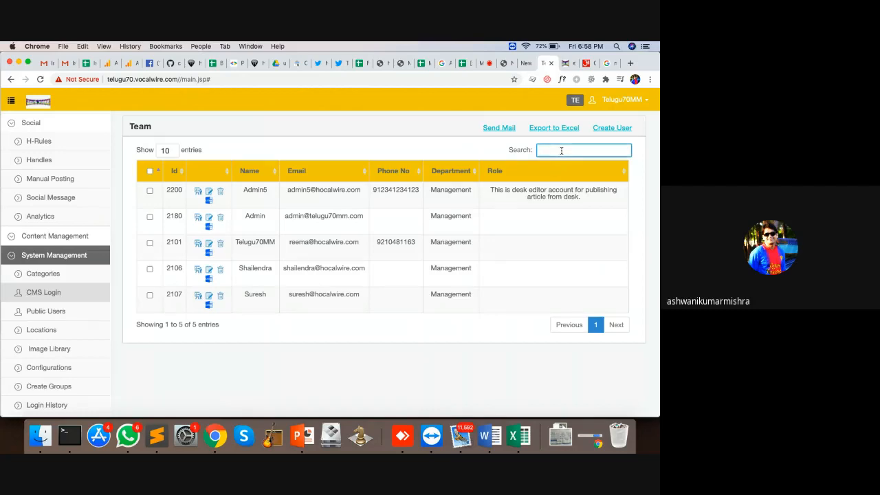
type("reem")
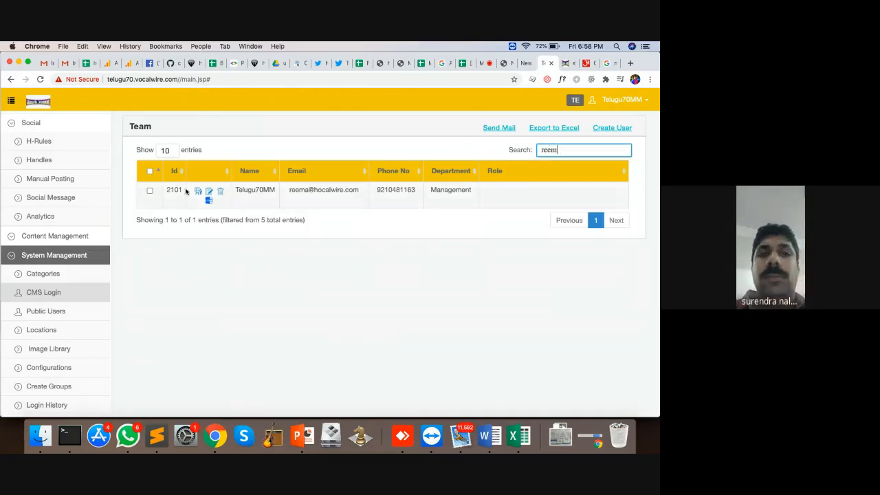
left_click(197, 191)
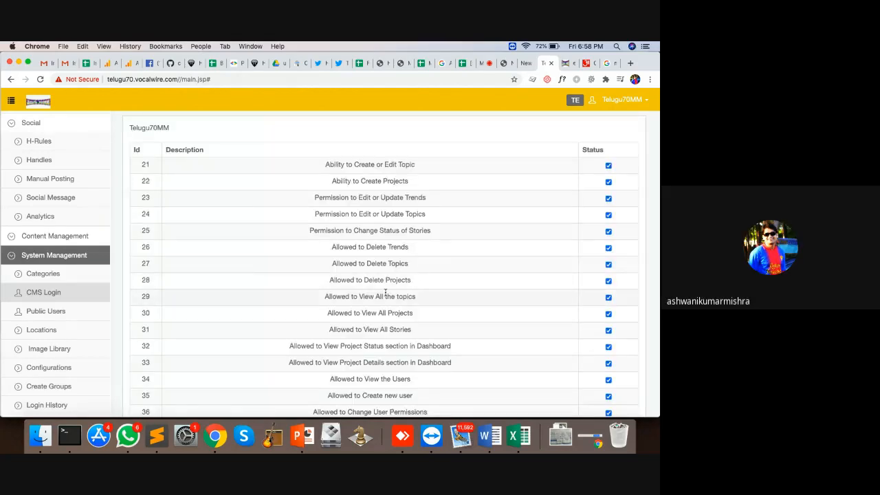
Grant the 'unlock' permission for locked stories, update permissions, and reload the CMS
key("super+f")
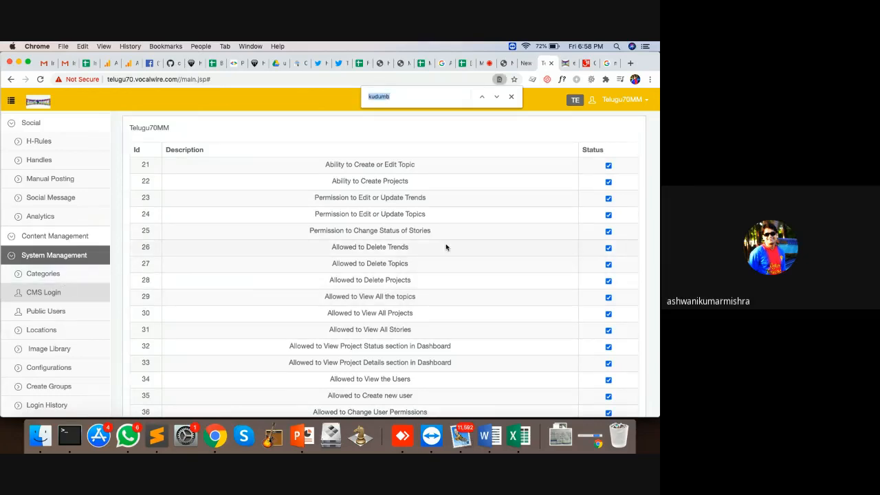
scroll(446, 247, "down", 15)
scroll(446, 248, "up", 15)
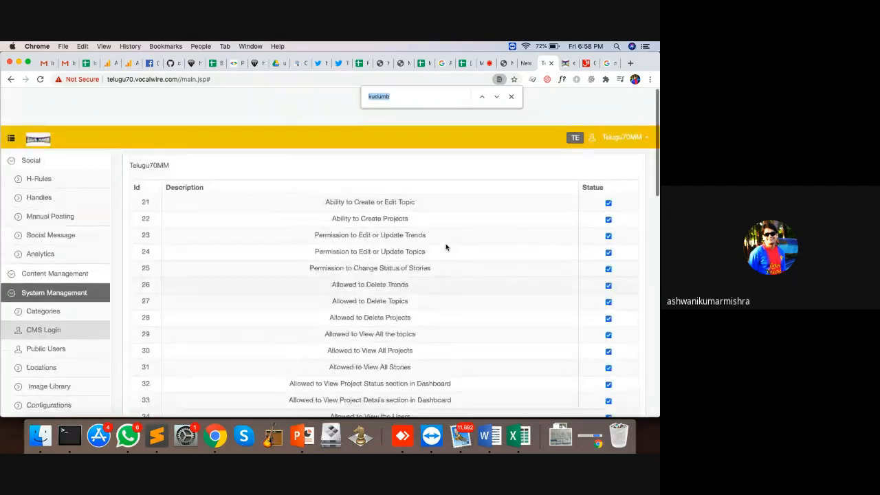
scroll(445, 247, "down", 15)
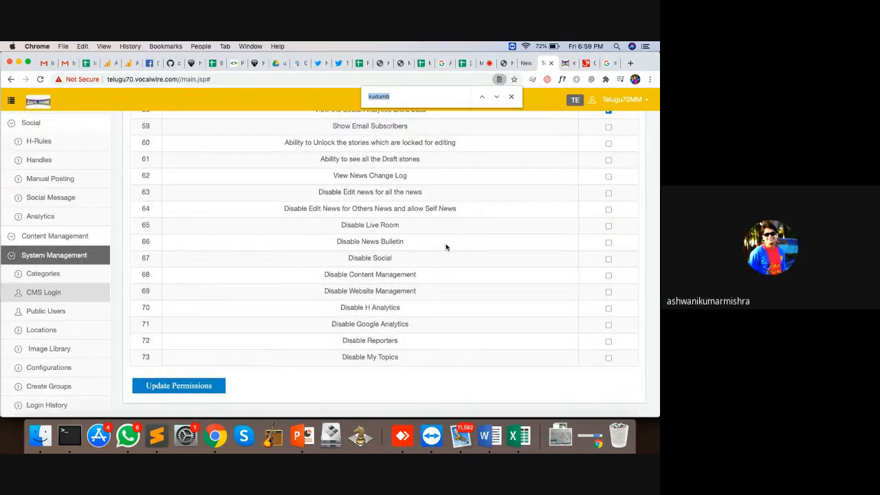
type("unlock")
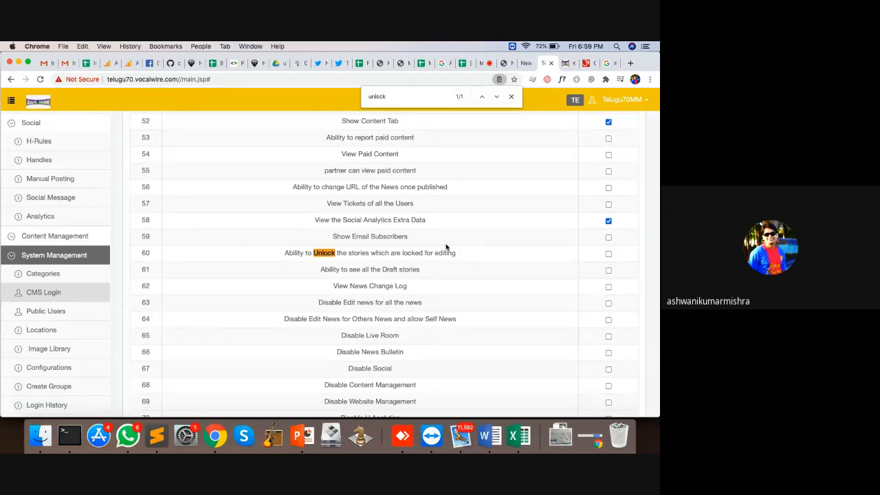
left_click(609, 254)
scroll(445, 296, "down", 3)
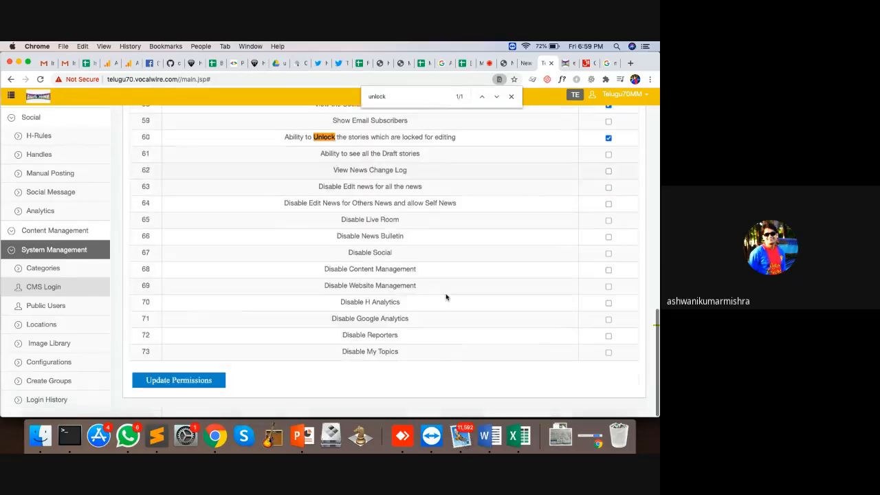
left_click(179, 386)
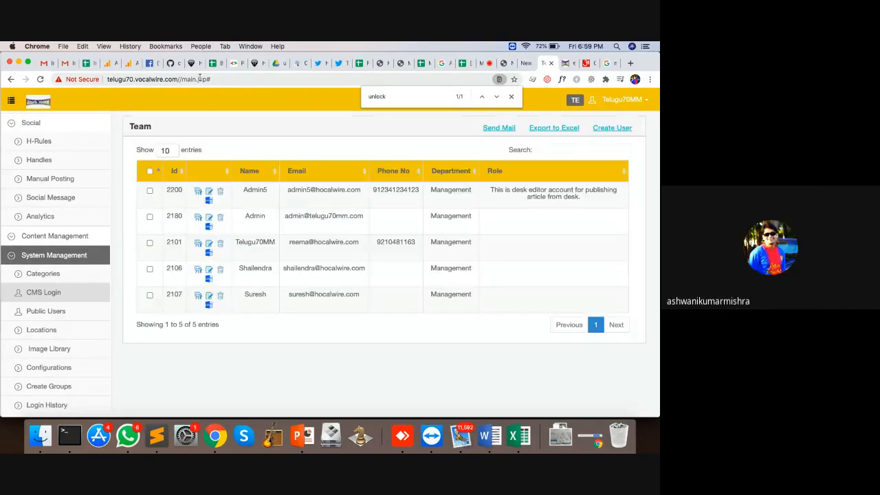
left_click(199, 79)
key("Return")
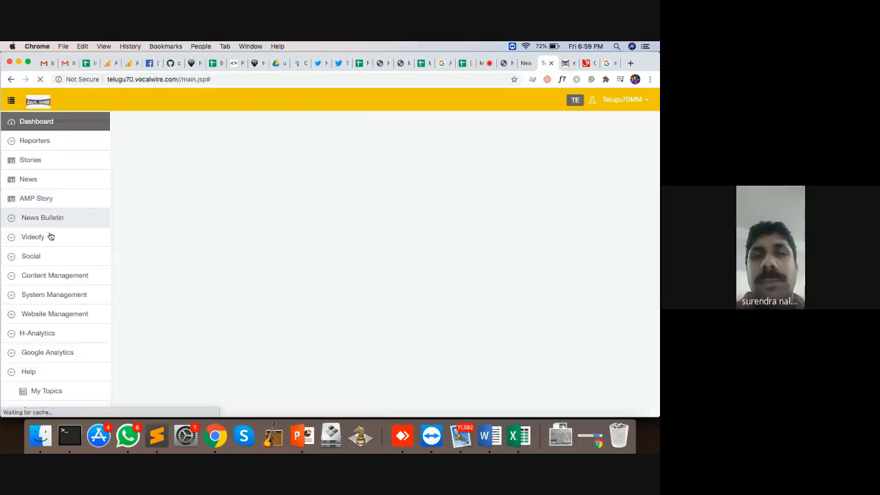
Recheck the Telugu70MM user's unlock permission via a 'reema' search, then return to All News
left_click(28, 179)
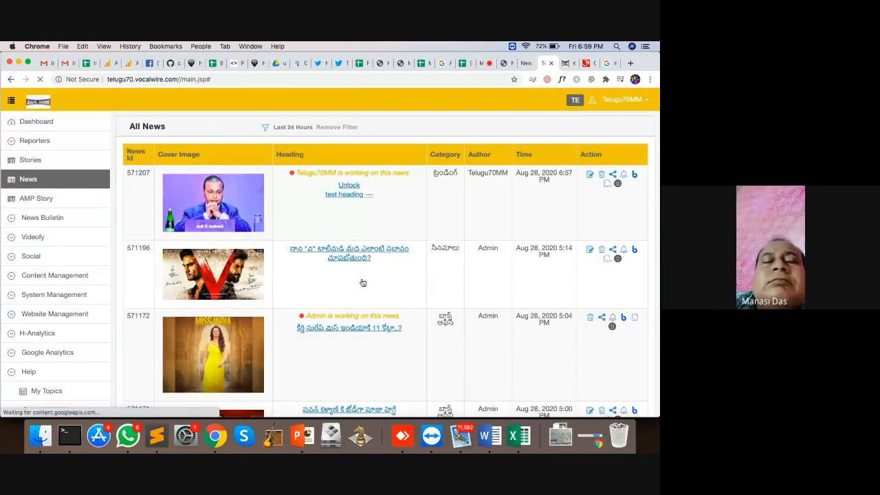
scroll(444, 278, "down", 2)
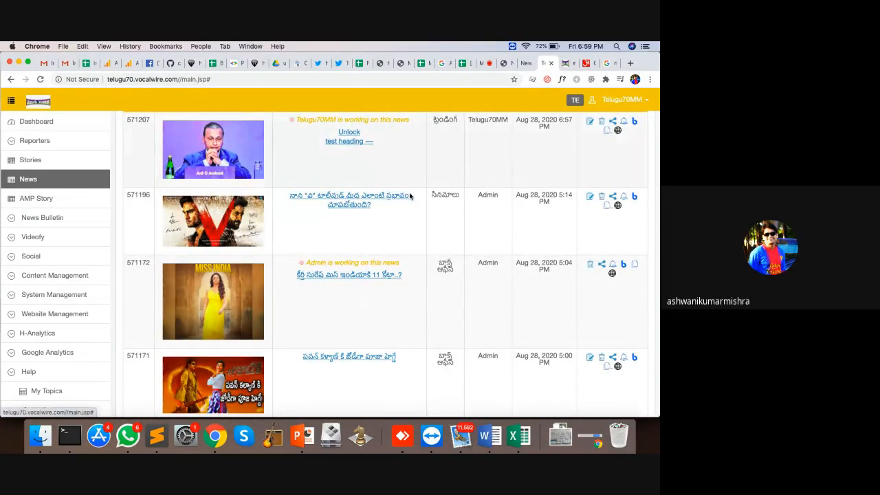
left_click(59, 296)
left_click(52, 333)
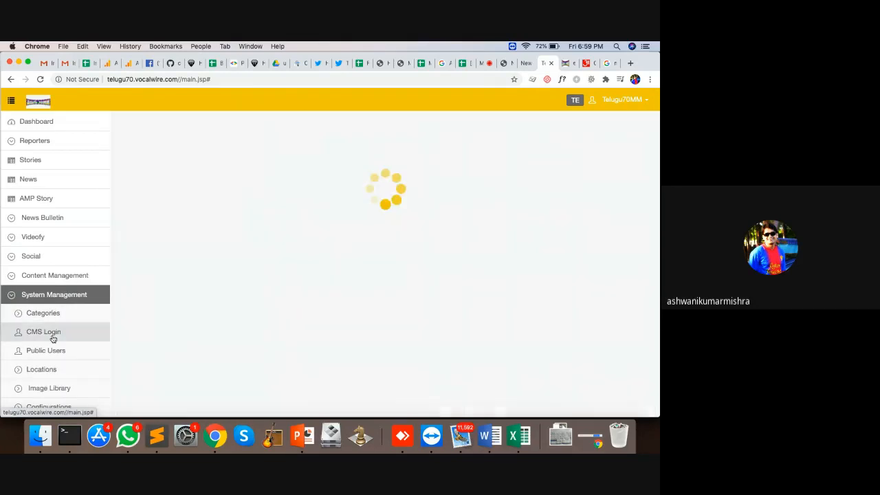
type("reema")
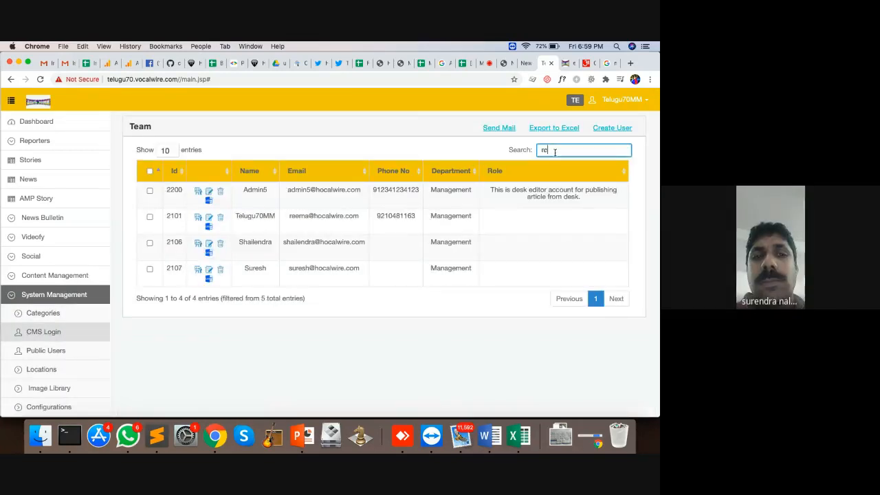
left_click(198, 193)
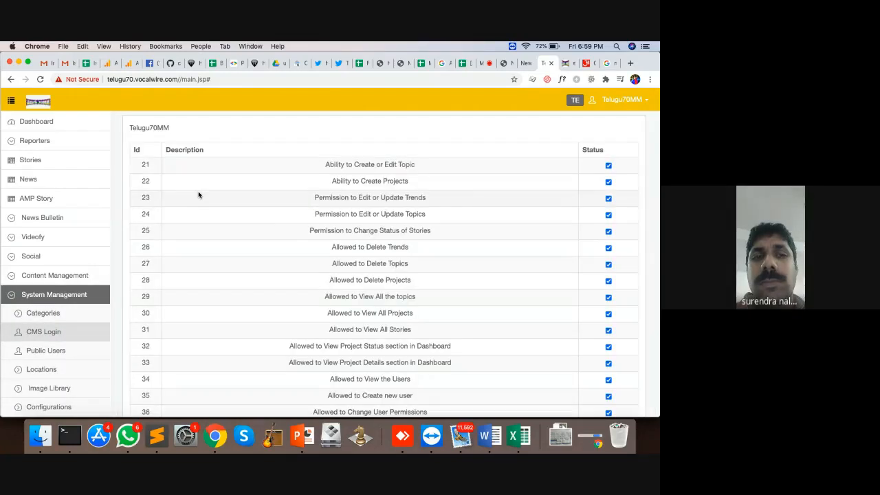
key("super+f")
type("unlo")
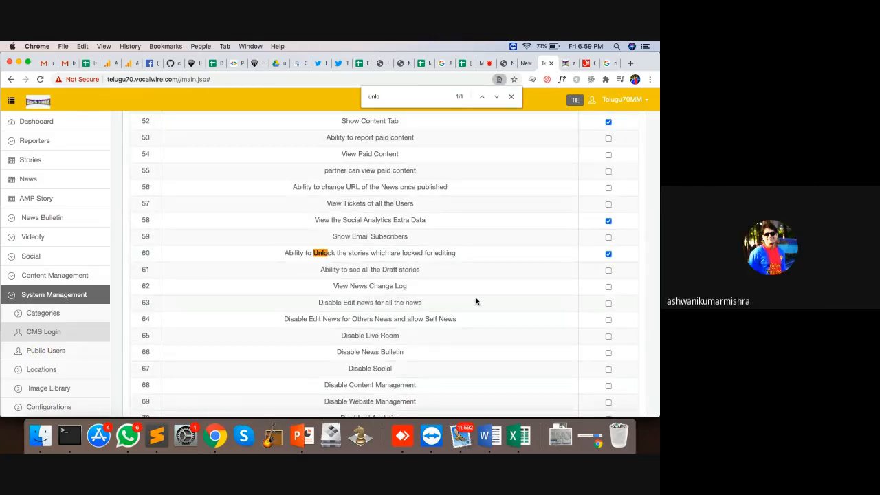
left_click(55, 182)
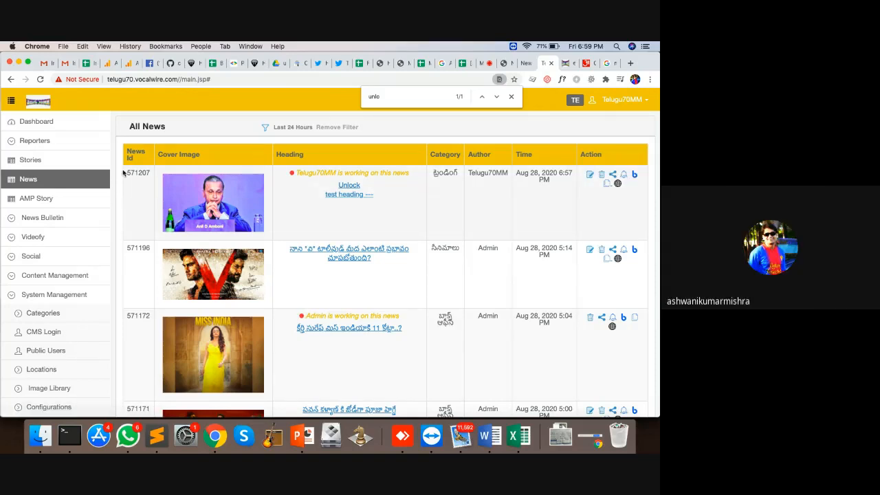
View the empty AMP Story list under Stories and open a new browser tab
left_click(45, 162)
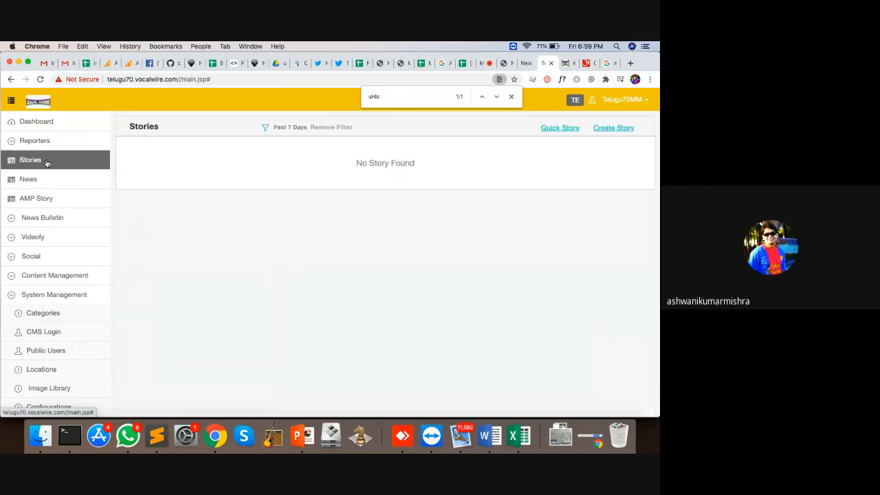
left_click(54, 206)
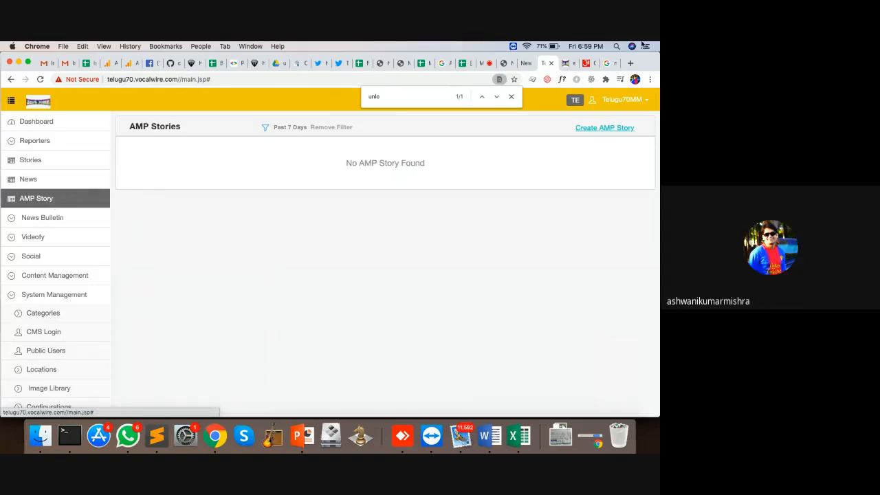
left_click(631, 63)
Go to thehansindia.com and open the 'Today's News in Pictures: 27 Aug 2020' story
type("the")
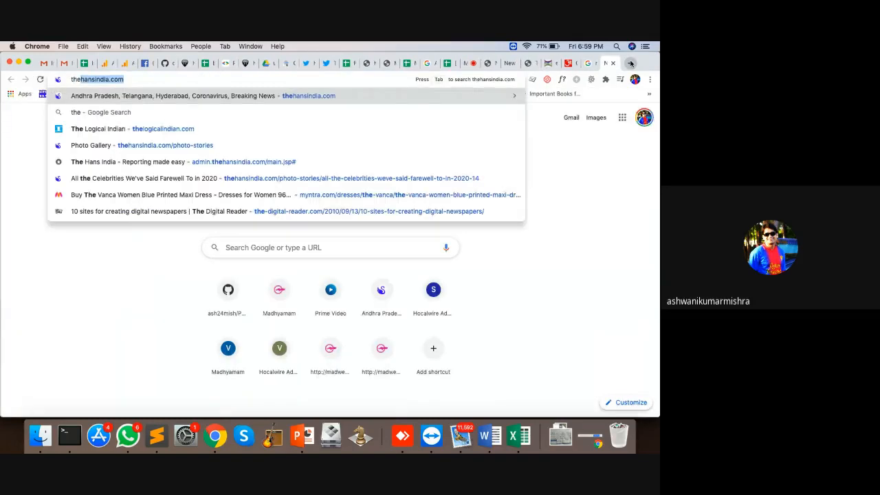
key("Return")
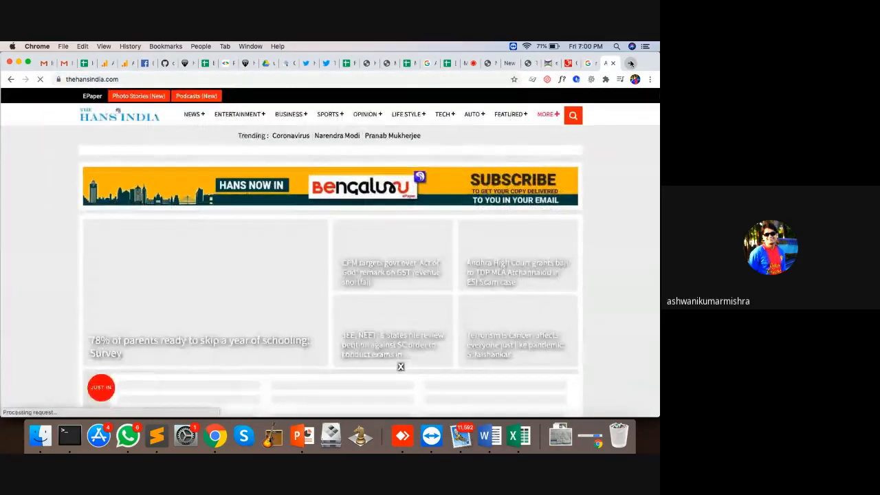
scroll(575, 248, "down", 5)
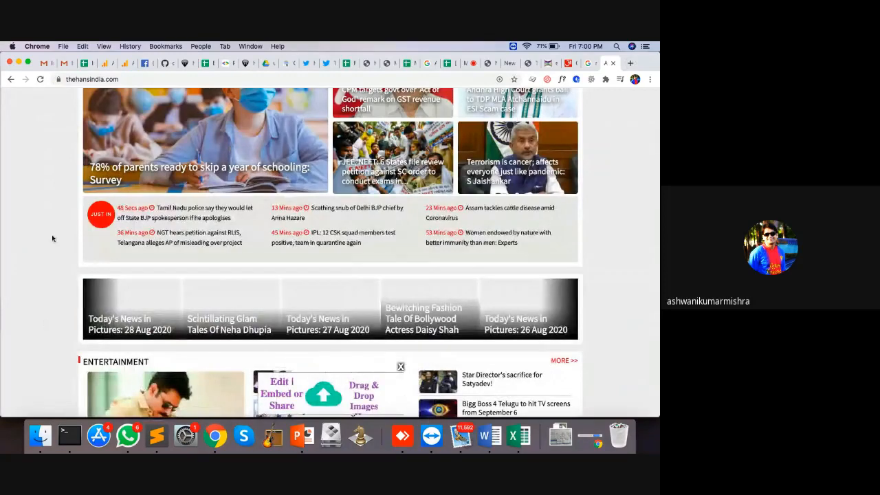
scroll(51, 238, "down", 2)
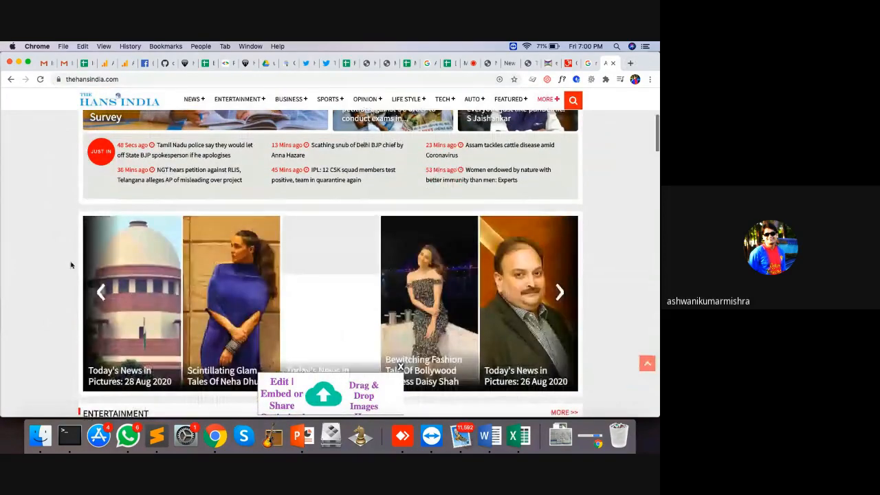
scroll(71, 262, "down", 3)
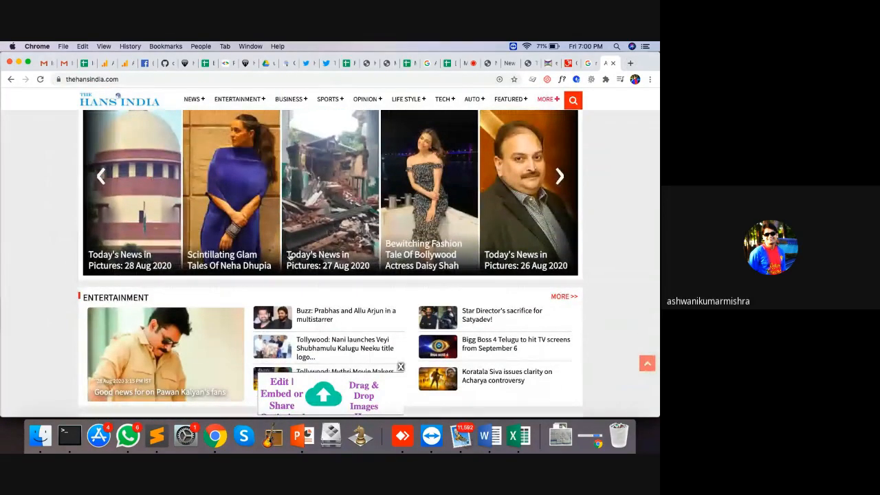
left_click(327, 256)
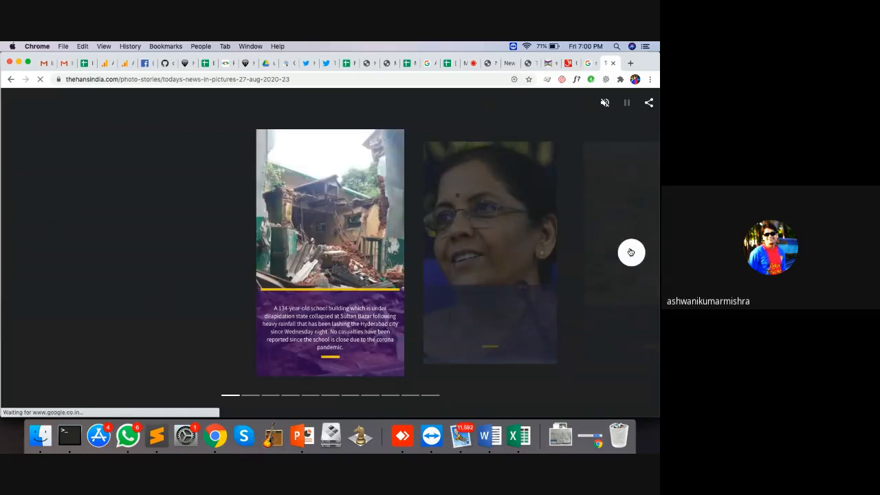
Step forward through the story cards up to the Mizoram voting card
left_click(631, 252)
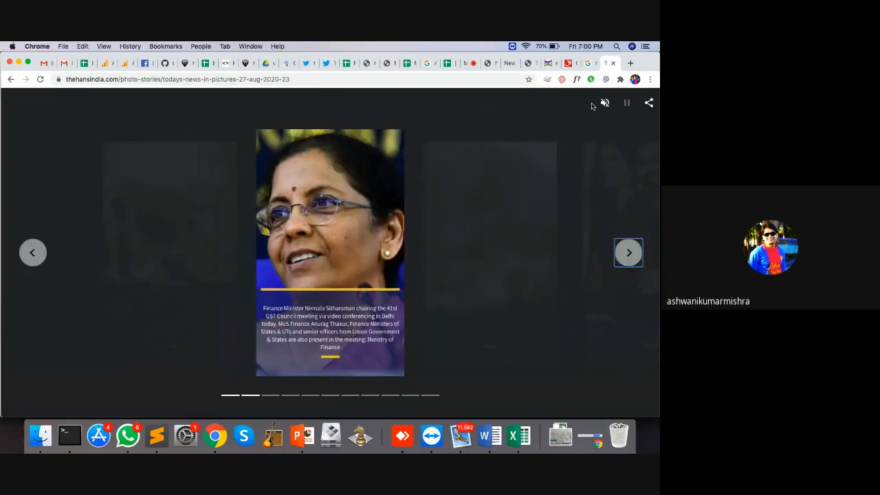
left_click(630, 262)
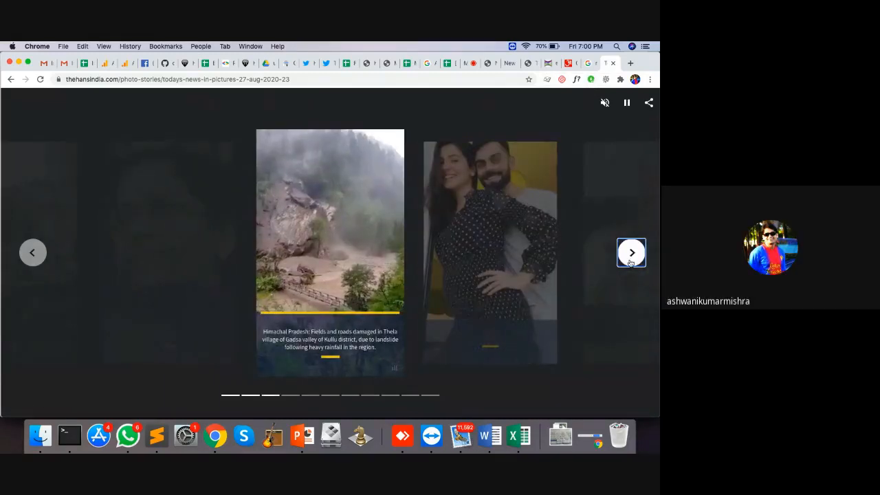
left_click(630, 262)
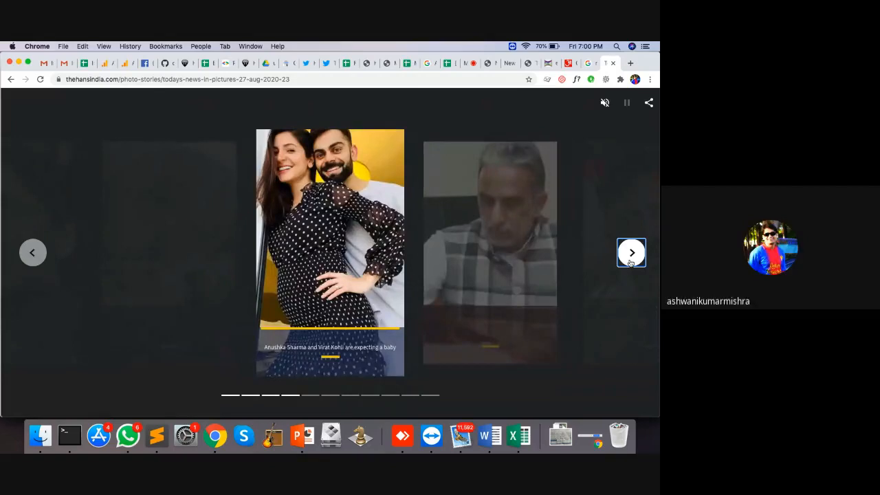
left_click(630, 262)
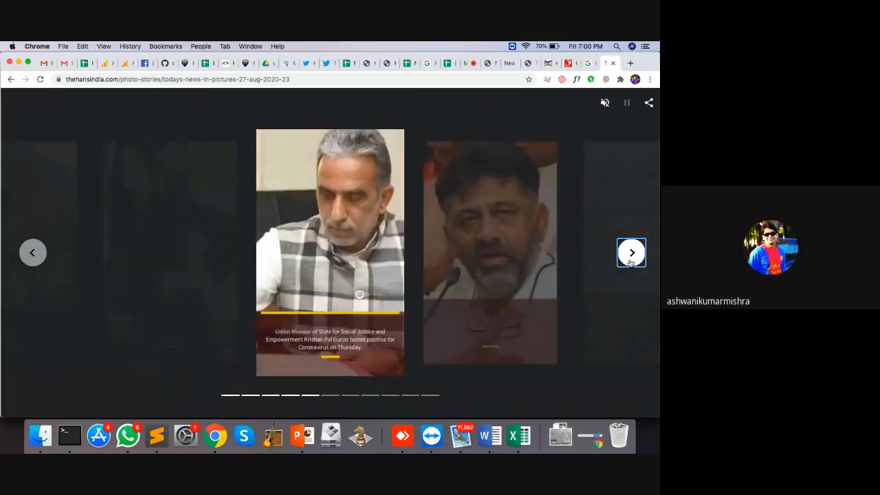
left_click(630, 262)
left_click(630, 262)
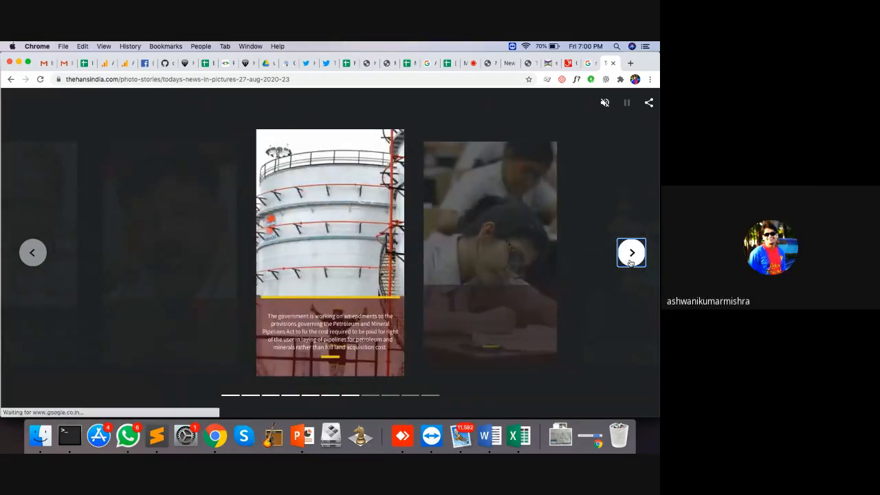
left_click(631, 262)
left_click(631, 262)
left_click(630, 261)
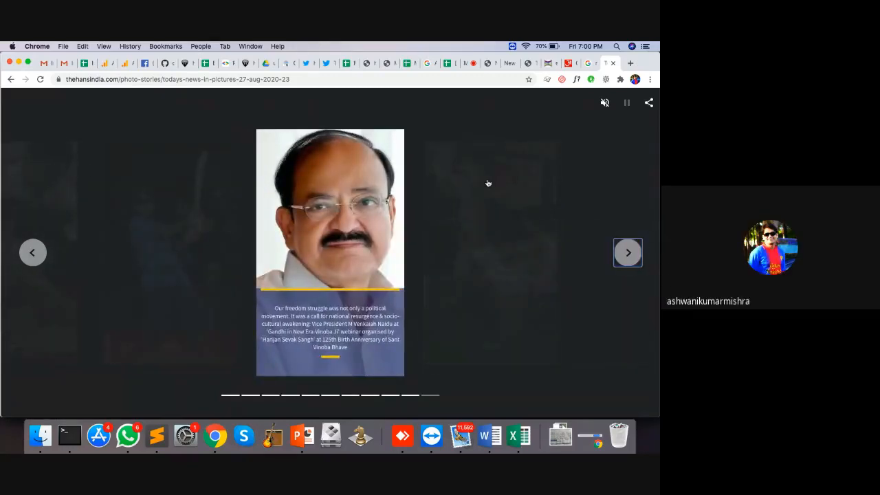
left_click(632, 253)
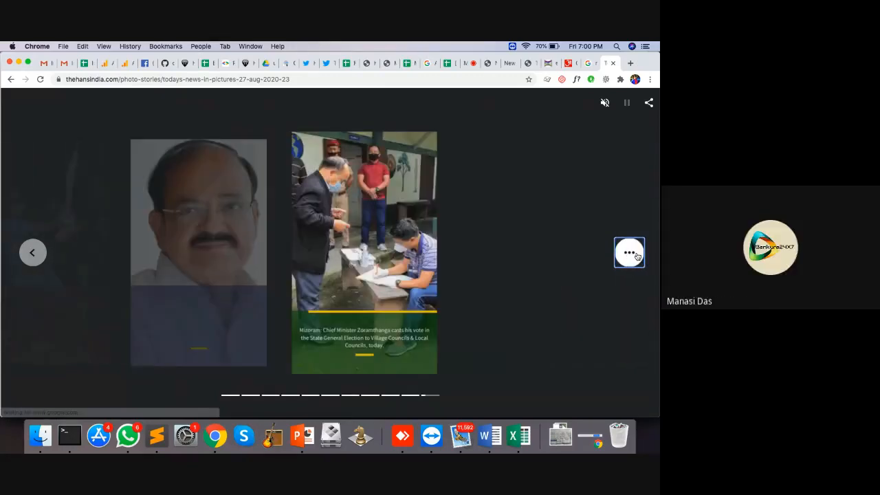
Step back to the first story card and close the Hans India tab
left_click(30, 254)
left_click(30, 255)
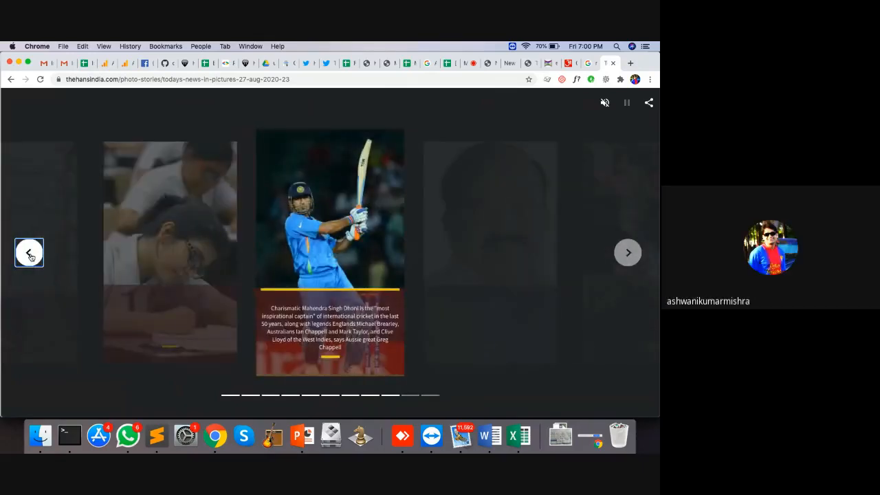
left_click(31, 255)
left_click(30, 254)
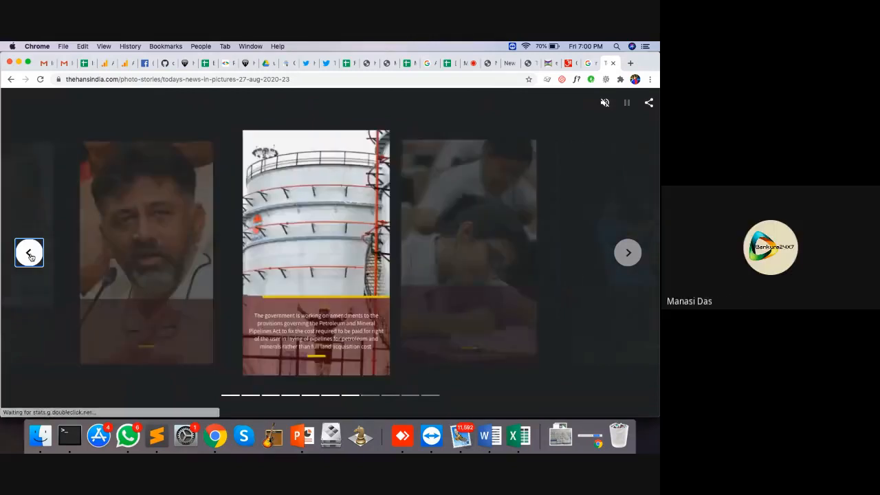
left_click(30, 255)
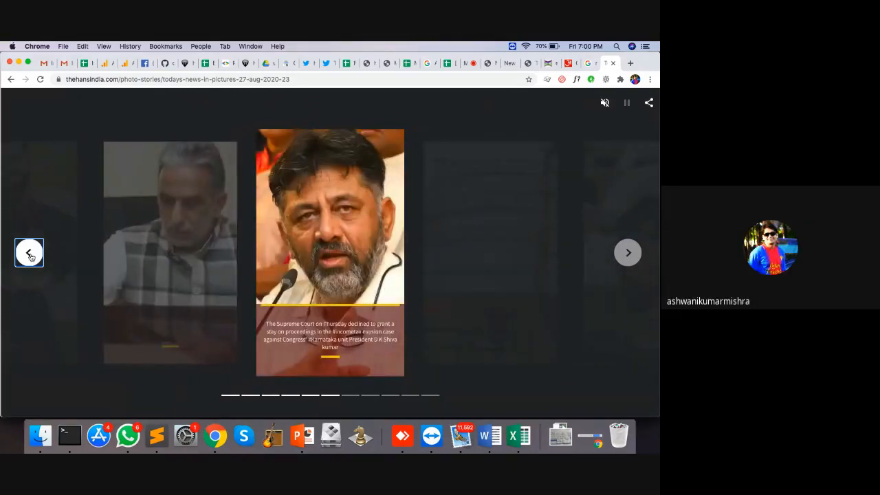
left_click(31, 254)
left_click(30, 254)
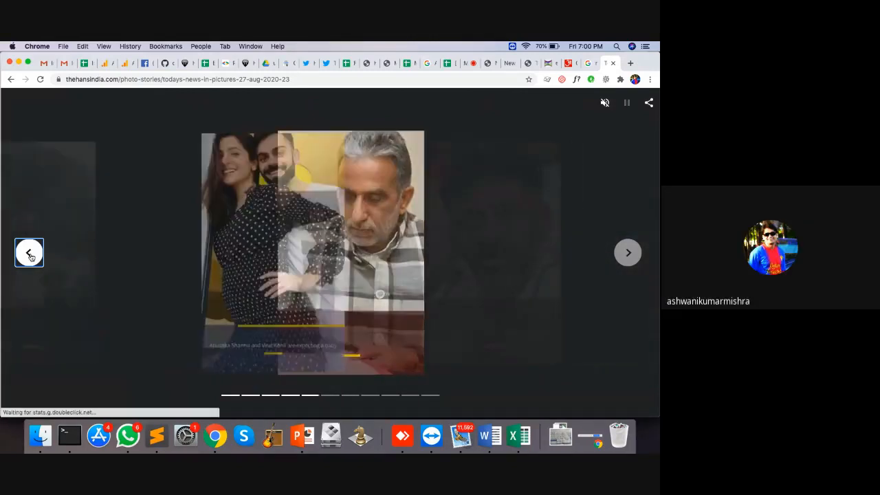
left_click(31, 254)
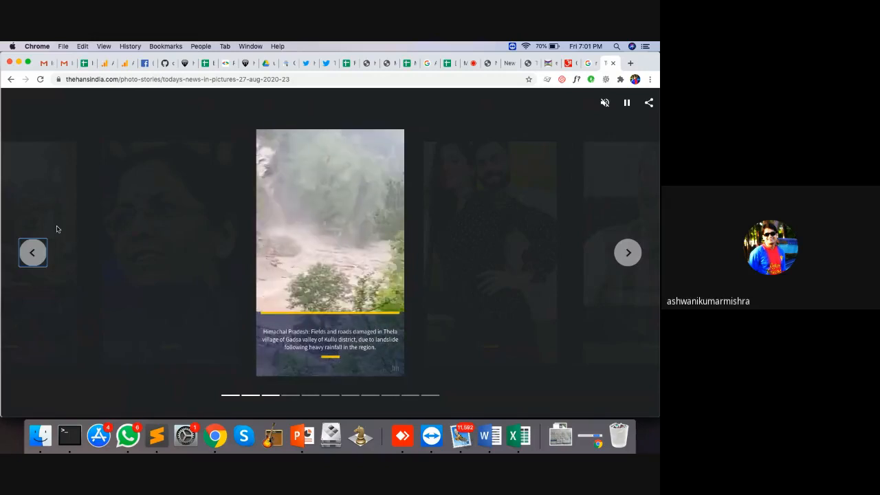
left_click(30, 254)
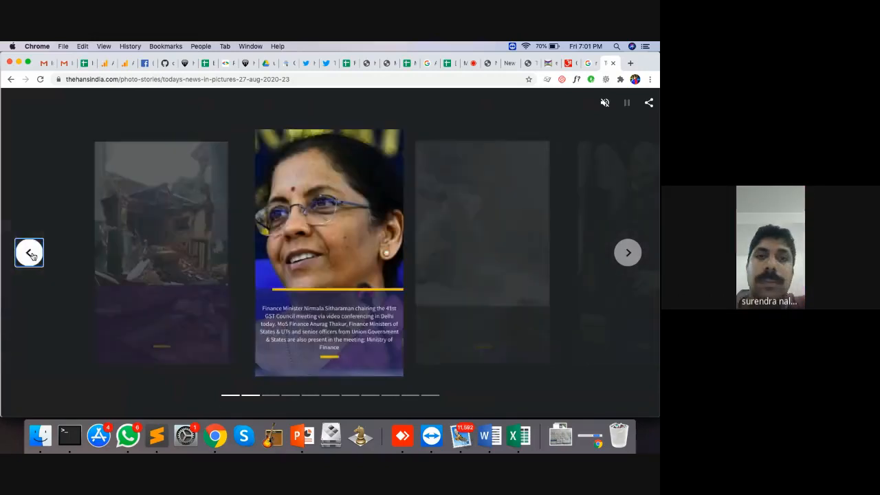
left_click(30, 254)
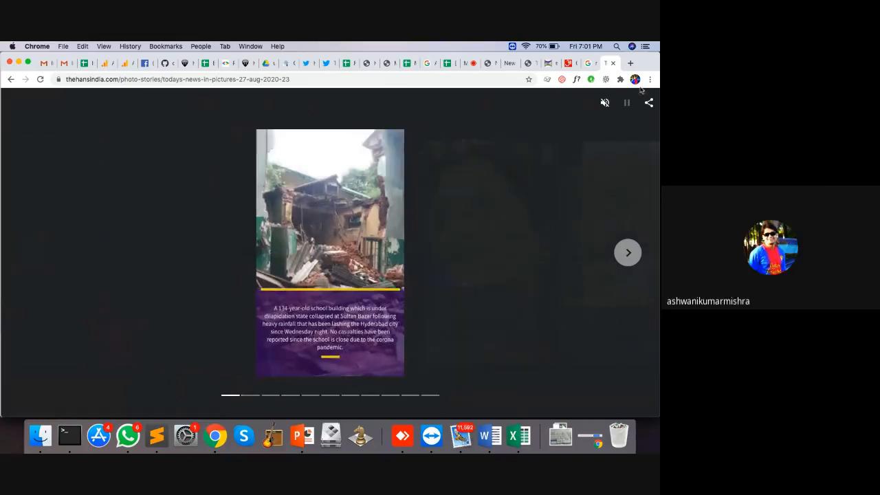
left_click(613, 64)
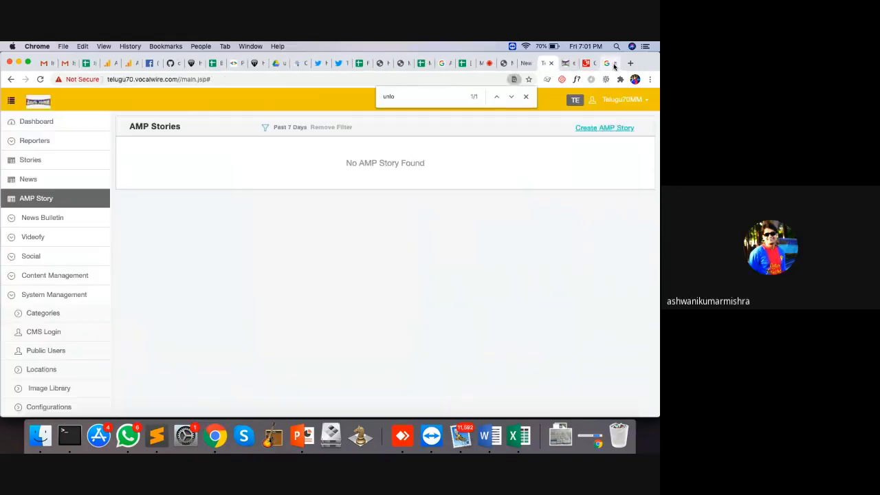
Sign back in to the CMS using a saved login
left_click(29, 257)
left_click(51, 351)
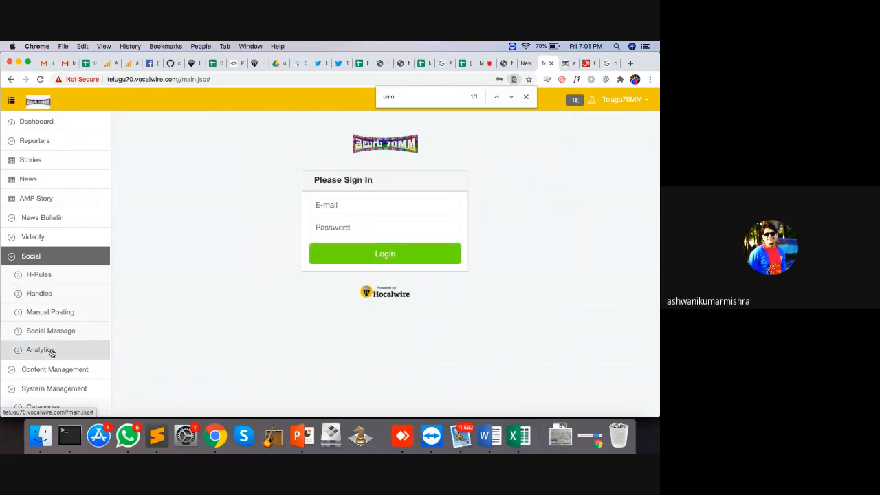
left_click(350, 207)
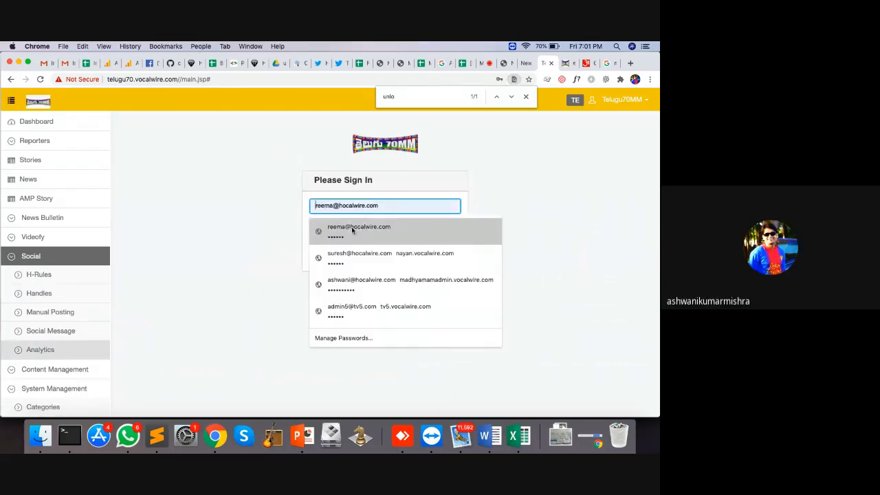
left_click(352, 231)
left_click(375, 260)
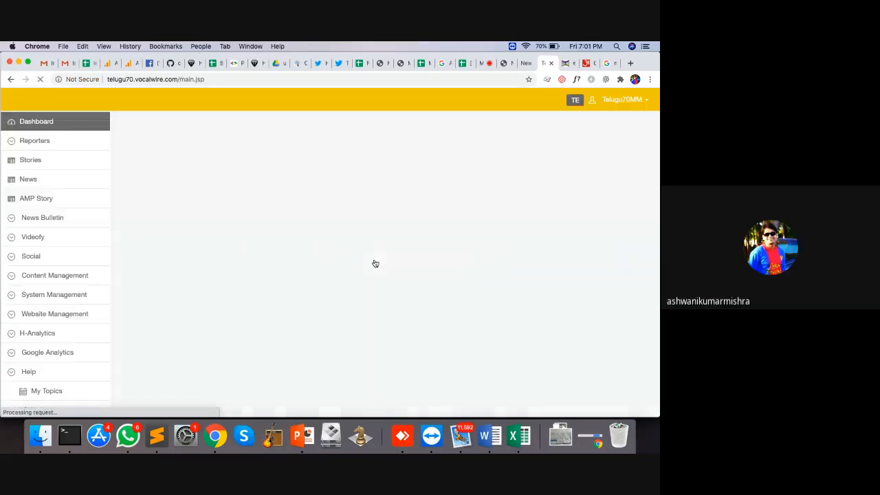
Open Social Analytics and view the Facebook page and Twitter profile of the Passed posts
left_click(30, 255)
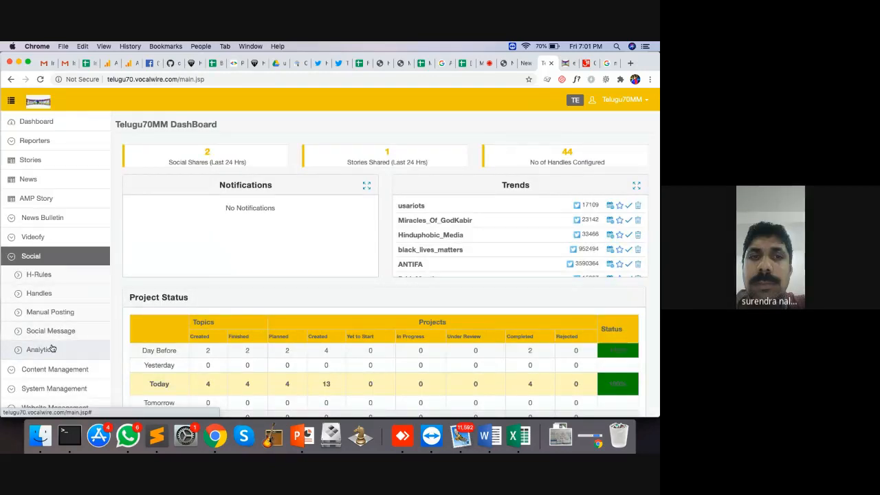
left_click(52, 349)
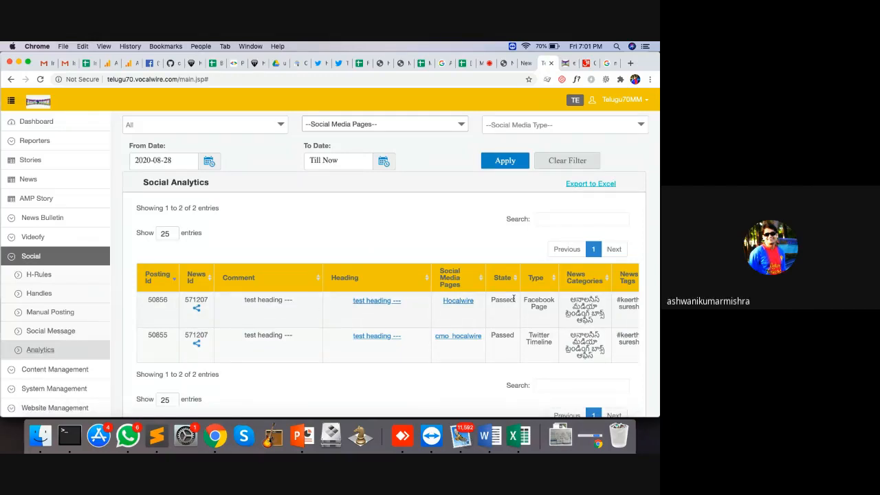
left_click(466, 303)
left_click(527, 64)
left_click(472, 335)
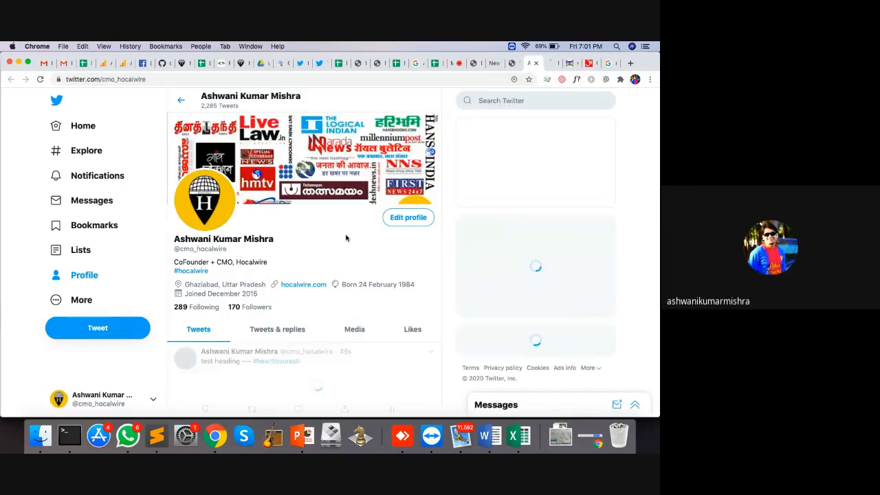
Delete the test heading tweet with the Salman Khan photo from the profile
scroll(345, 236, "down", 2)
scroll(346, 235, "down", 2)
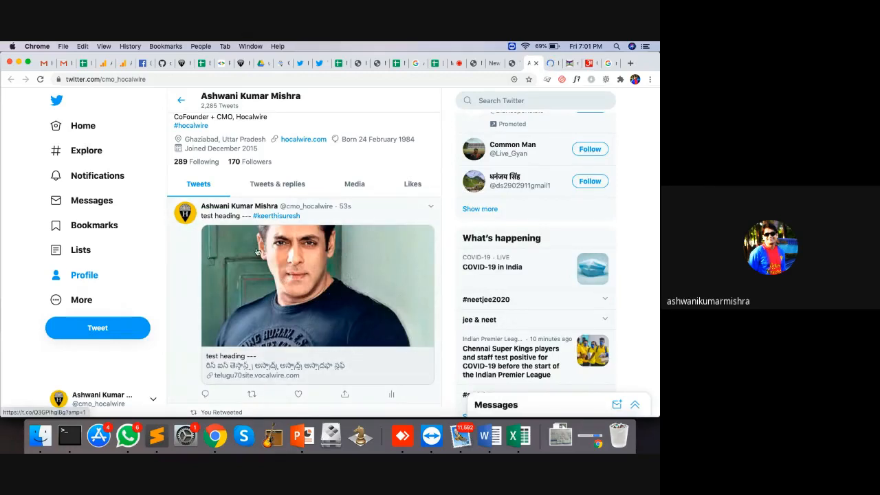
left_click(431, 208)
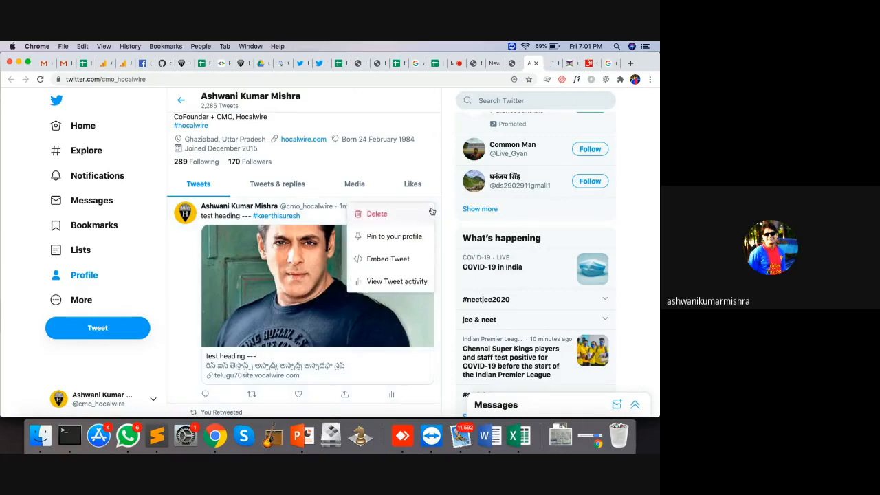
left_click(378, 213)
left_click(370, 291)
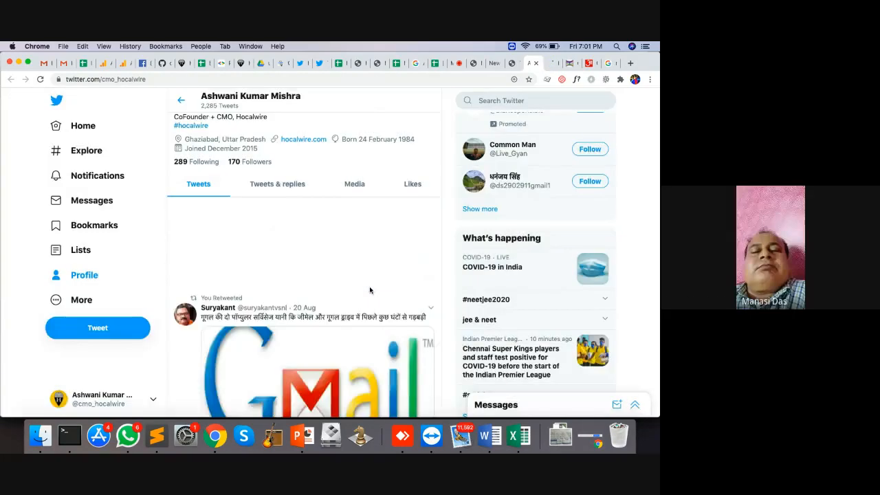
Find the test heading post in the Hocalwire Facebook feed and delete it from the page
left_click(550, 63)
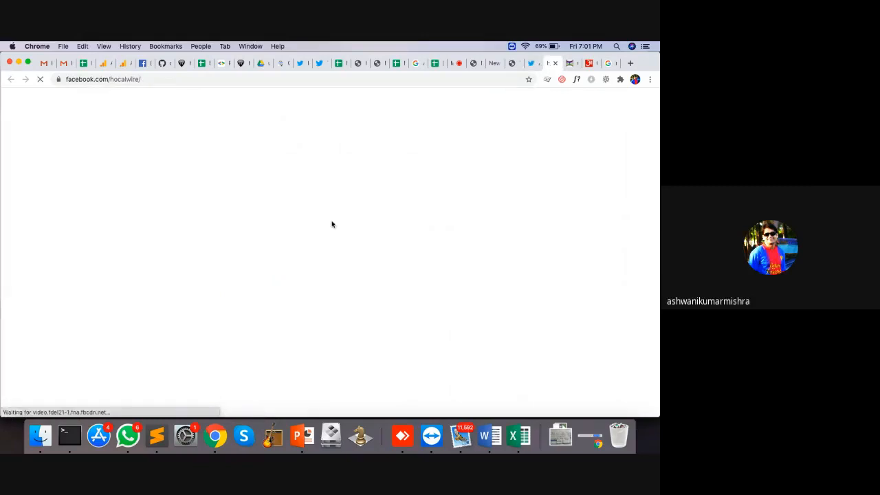
scroll(331, 224, "down", 8)
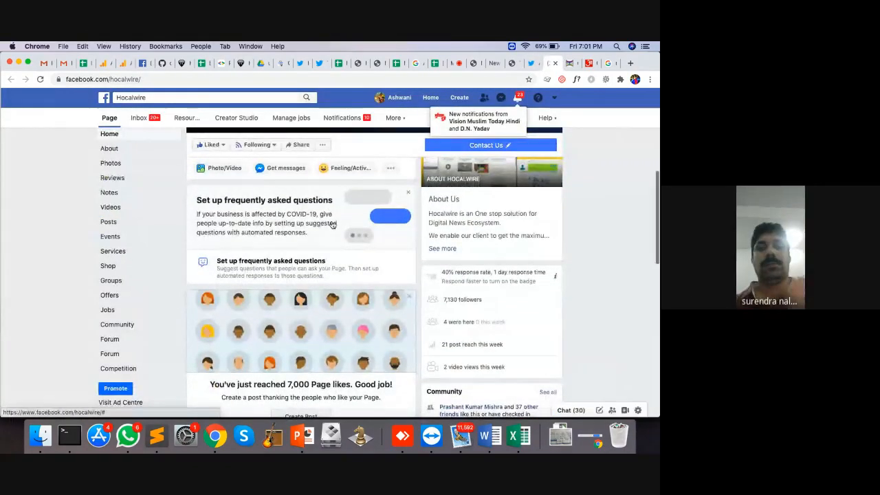
scroll(331, 224, "down", 7)
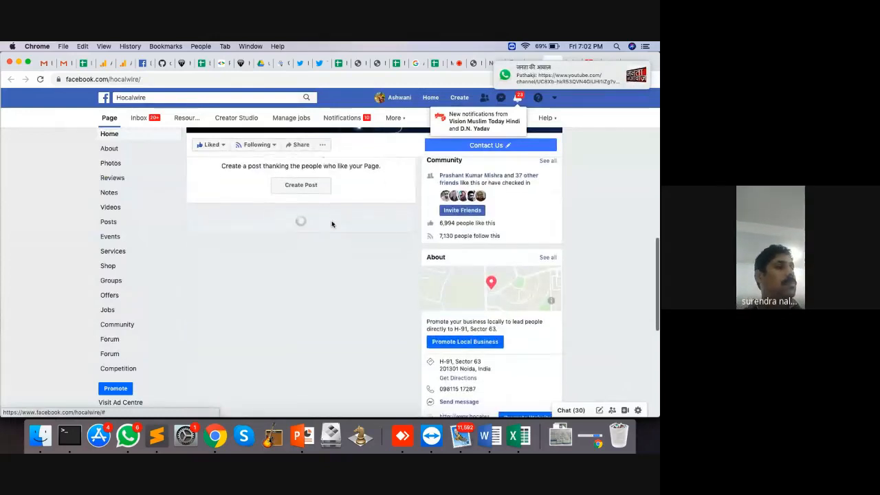
scroll(332, 224, "down", 3)
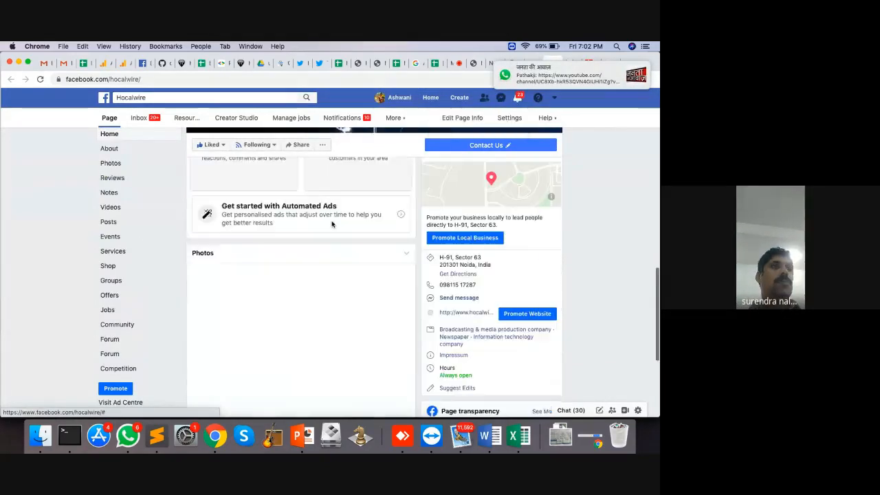
scroll(331, 224, "down", 5)
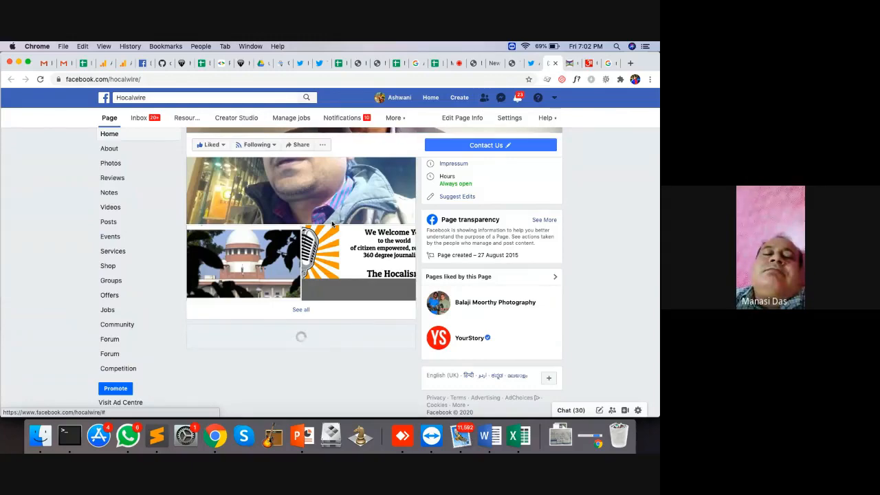
scroll(331, 224, "down", 5)
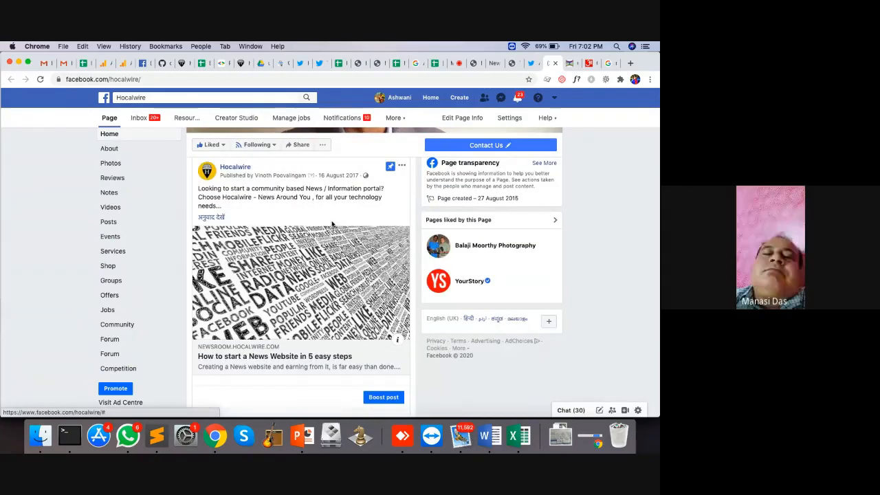
scroll(332, 223, "down", 5)
scroll(331, 224, "down", 3)
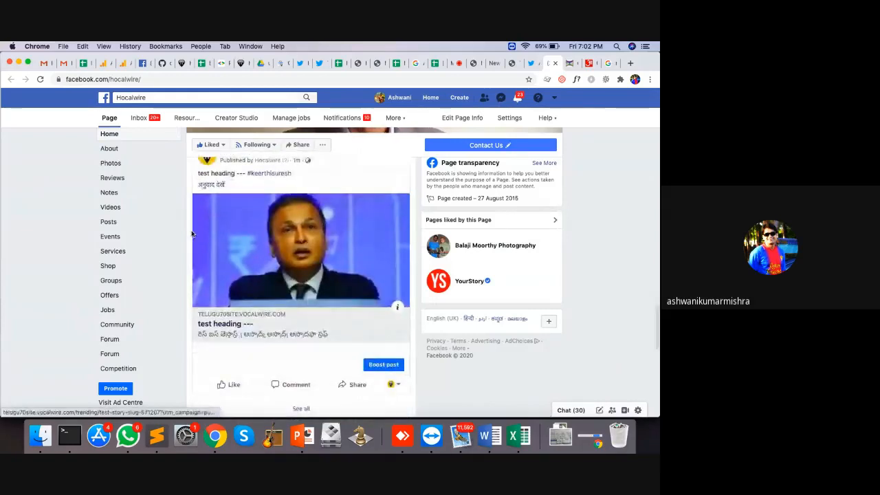
scroll(318, 240, "up", 2)
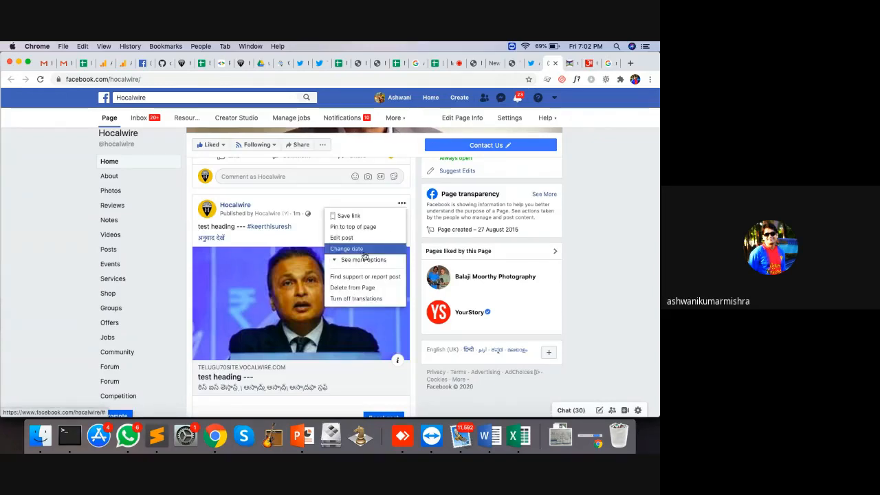
left_click(362, 289)
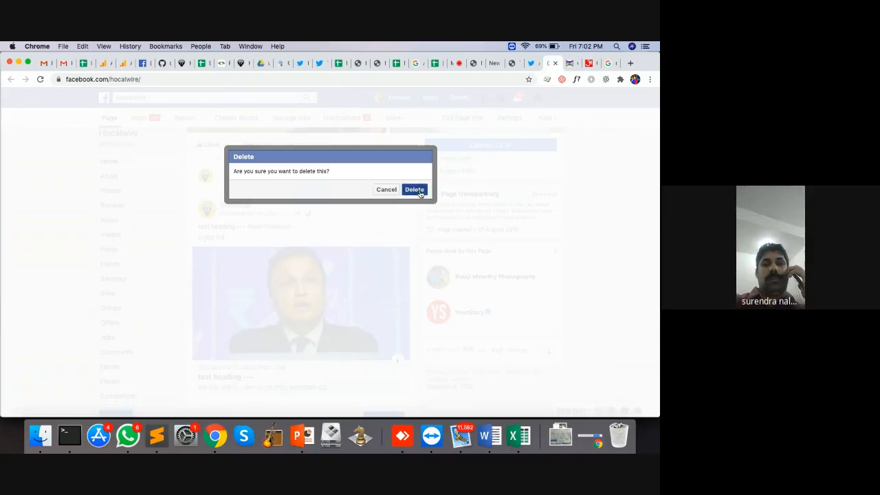
left_click(418, 192)
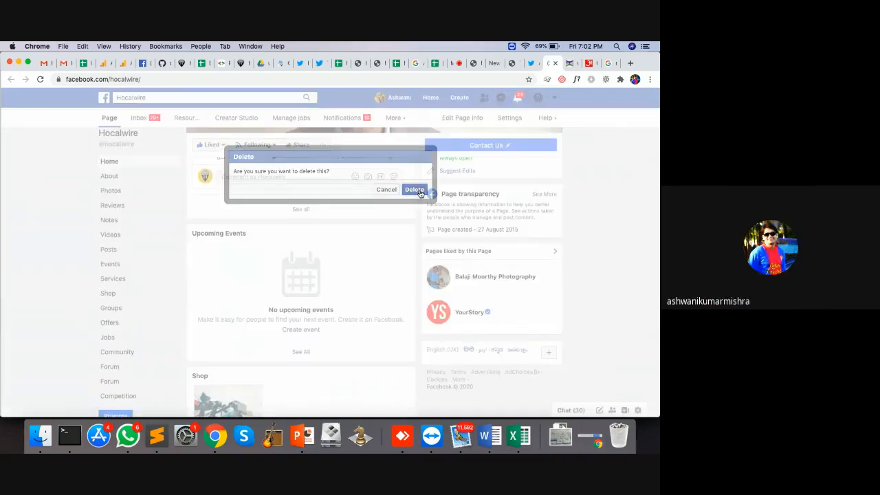
left_click(556, 64)
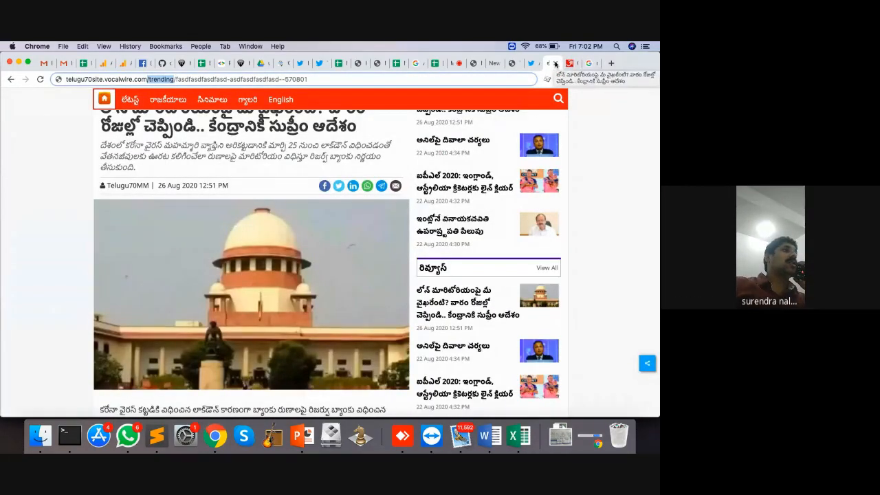
Close the Telugu article tab and start a new AMP story from the AMP Story list
left_click(556, 63)
left_click(515, 64)
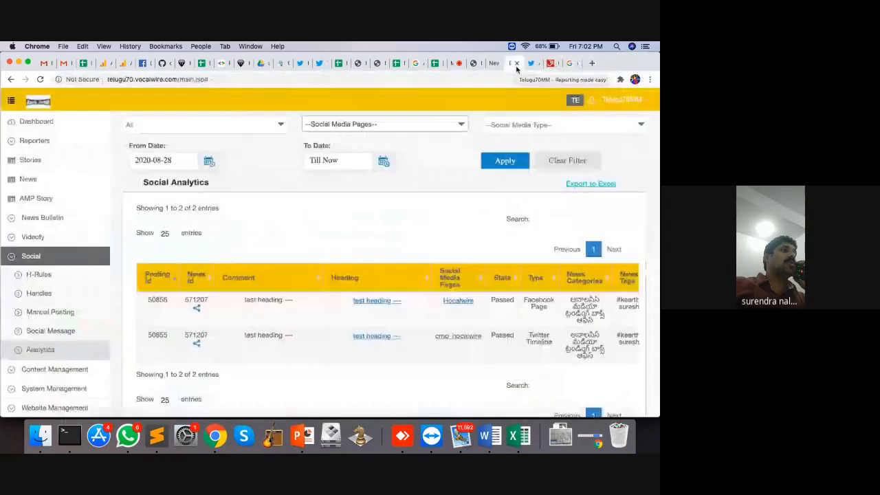
left_click(50, 198)
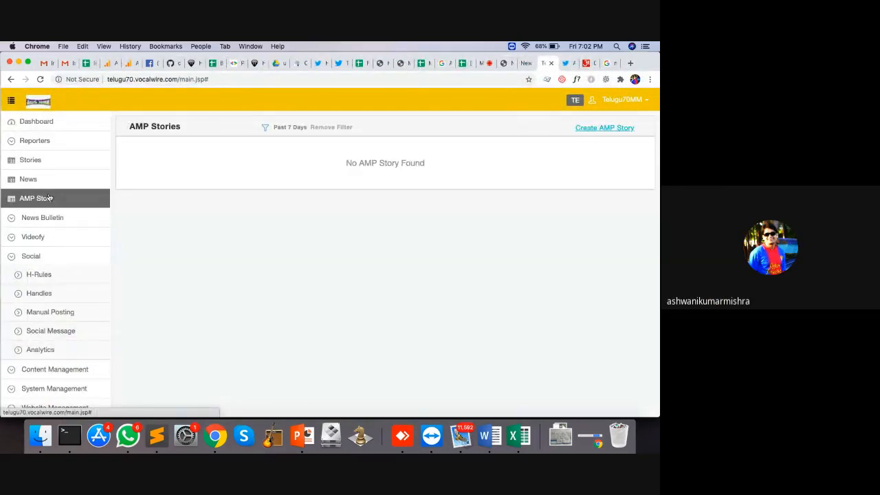
left_click(614, 130)
Check the video call tab and dismiss the presenting notice to get back to the AMP story form
left_click(486, 63)
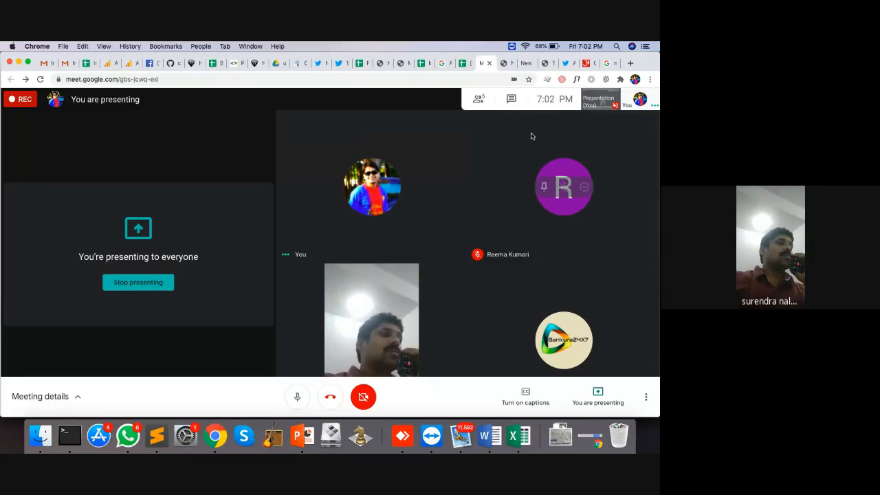
left_click(527, 65)
left_click(534, 66)
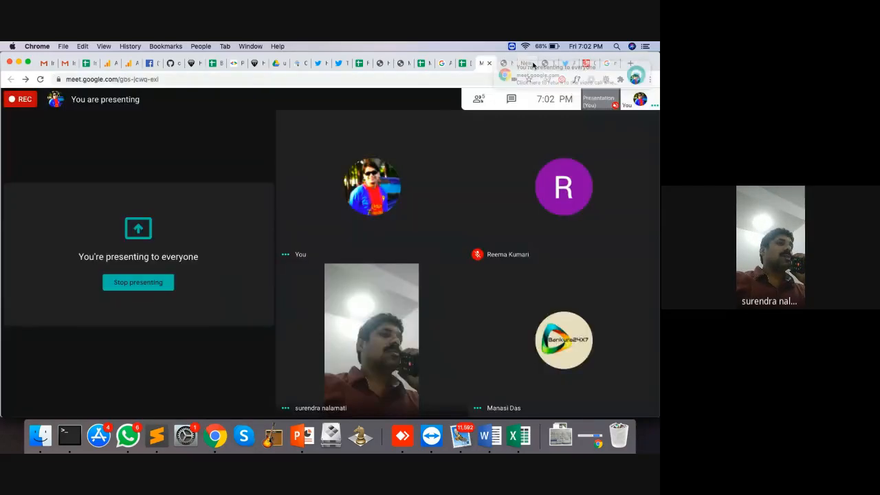
left_click(533, 65)
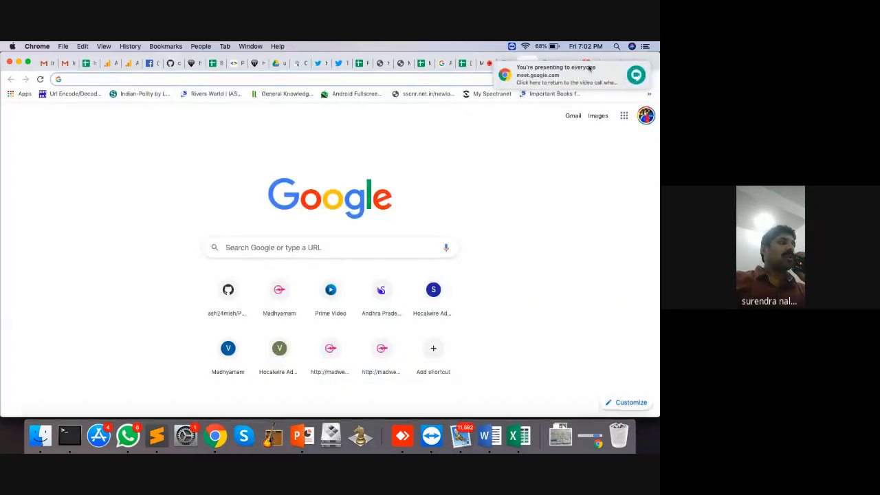
mouse_move(609, 74)
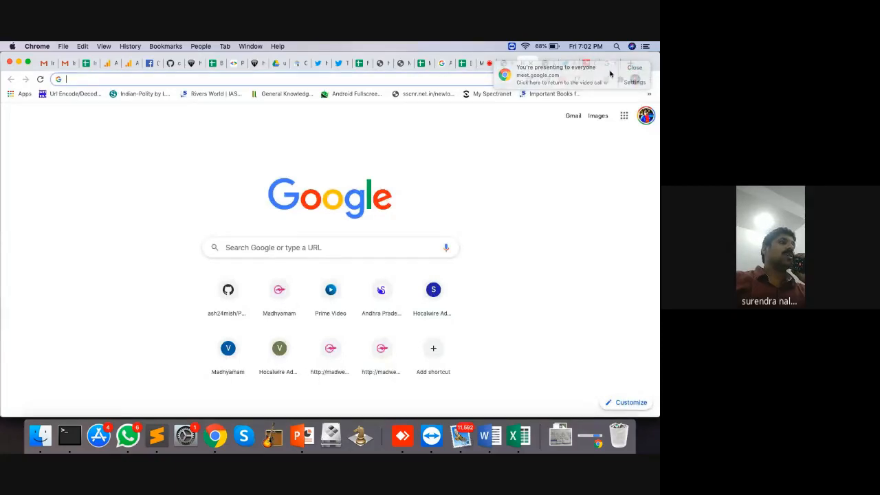
left_click(540, 64)
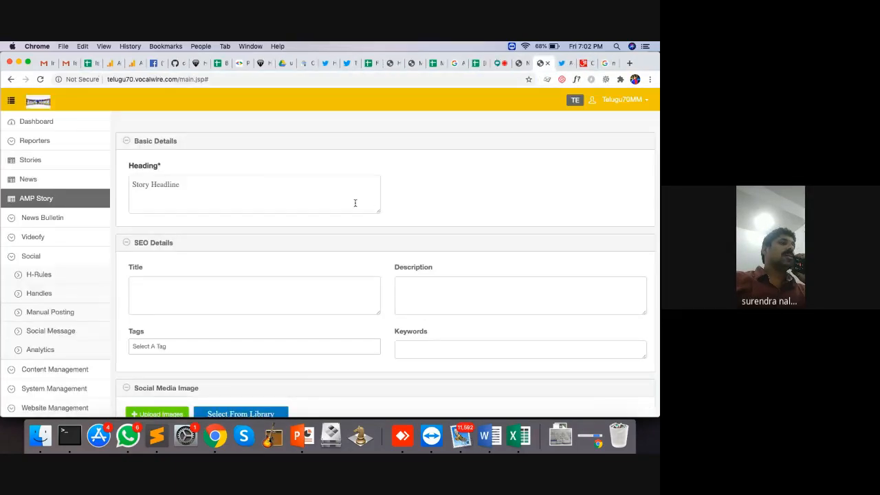
Type 'Salman Khan Journey from actor to star' as the AMP story's Heading
left_click(176, 185)
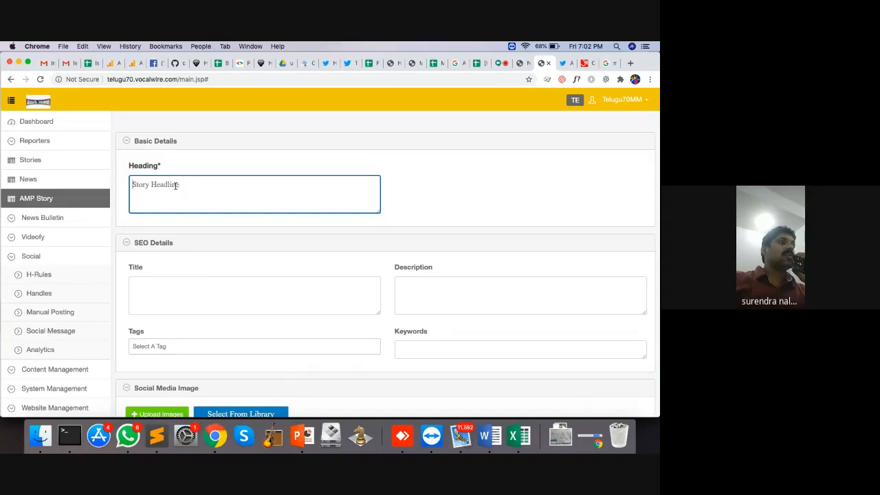
type("S")
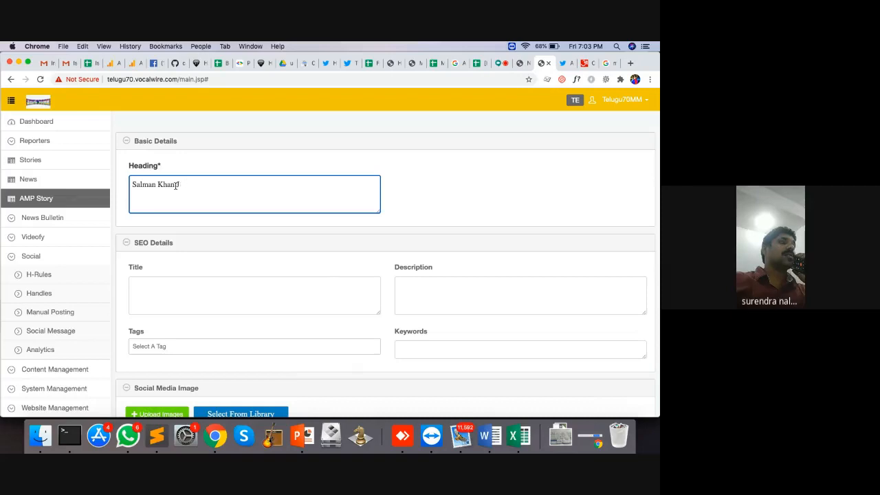
type("alman Khan Journey ")
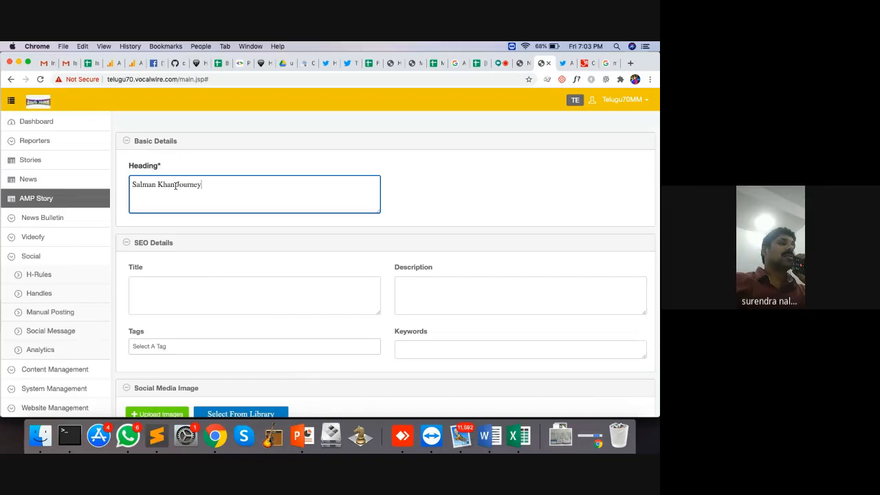
type("from")
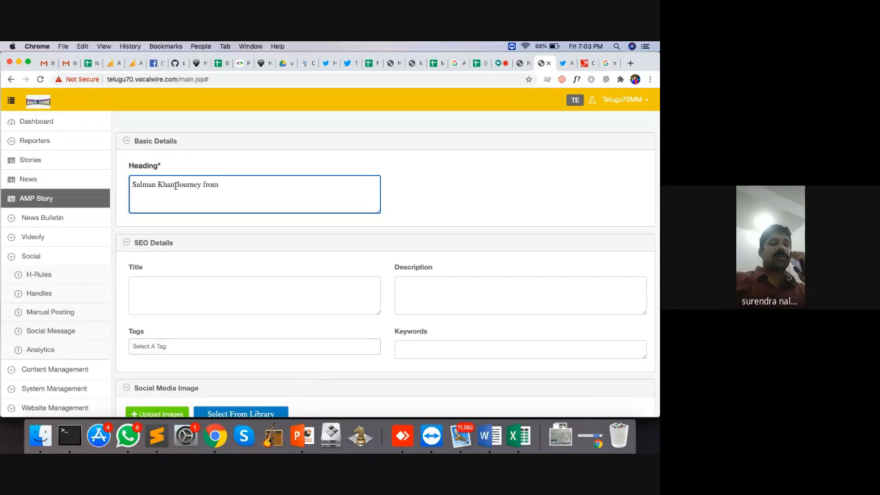
type(" ac")
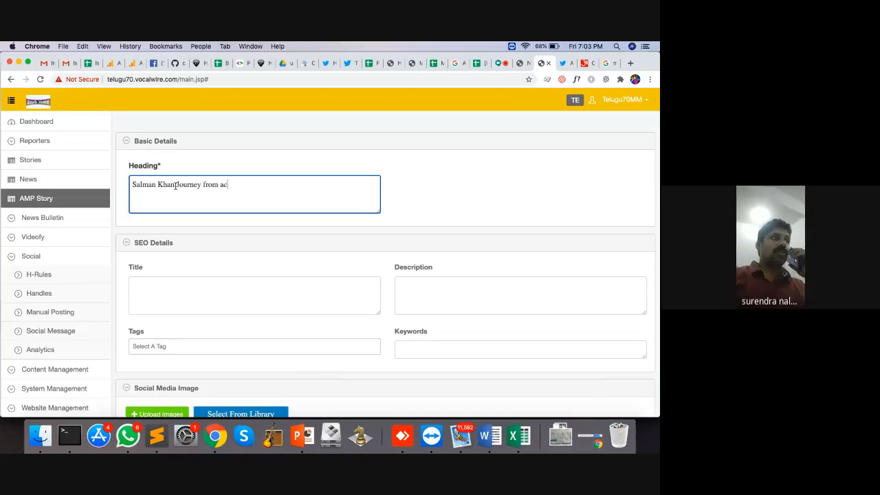
type("tor to star")
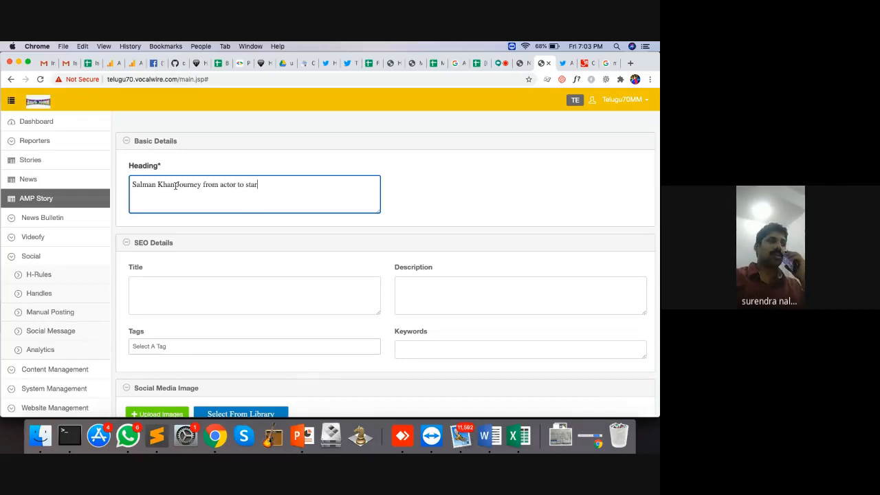
key("Tab")
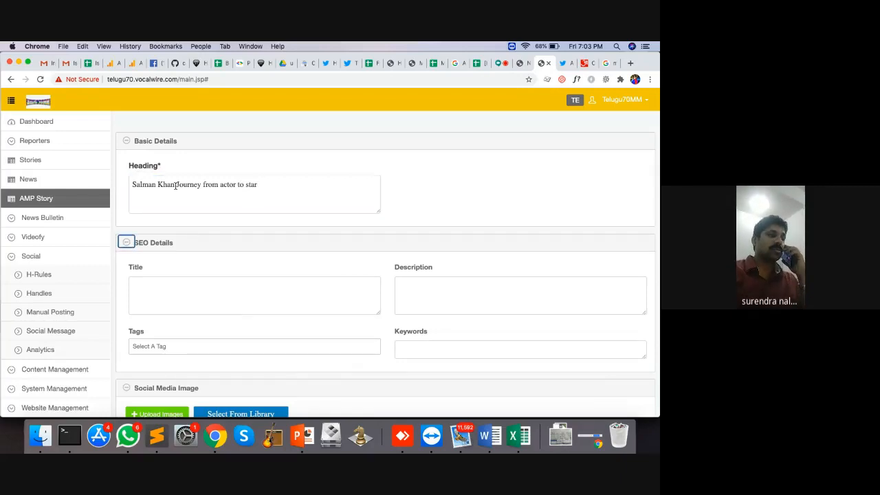
key("Tab")
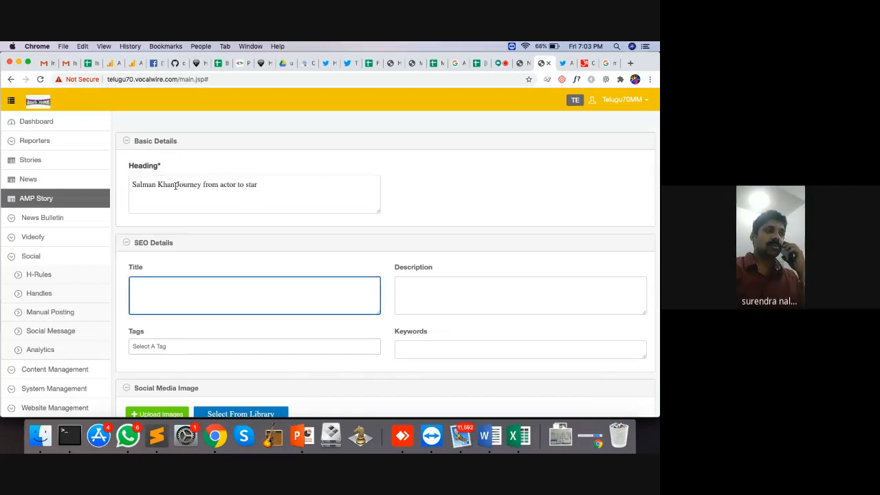
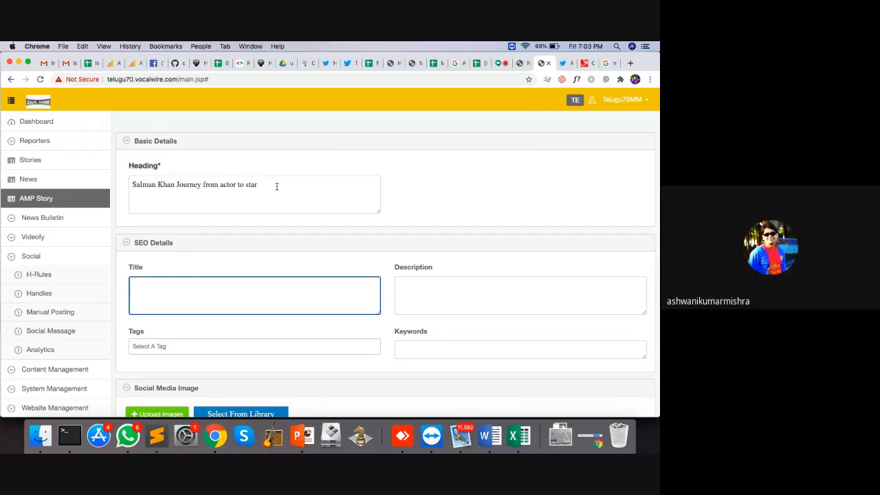
Write the SEO description 'How a Kid in 1988 become super star in 2020'
scroll(277, 187, "down", 3)
scroll(277, 187, "up", 3)
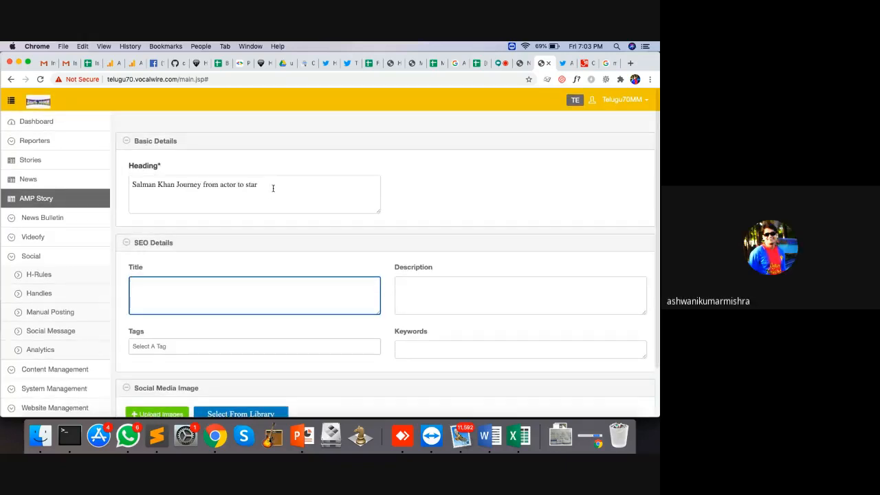
left_click(280, 187)
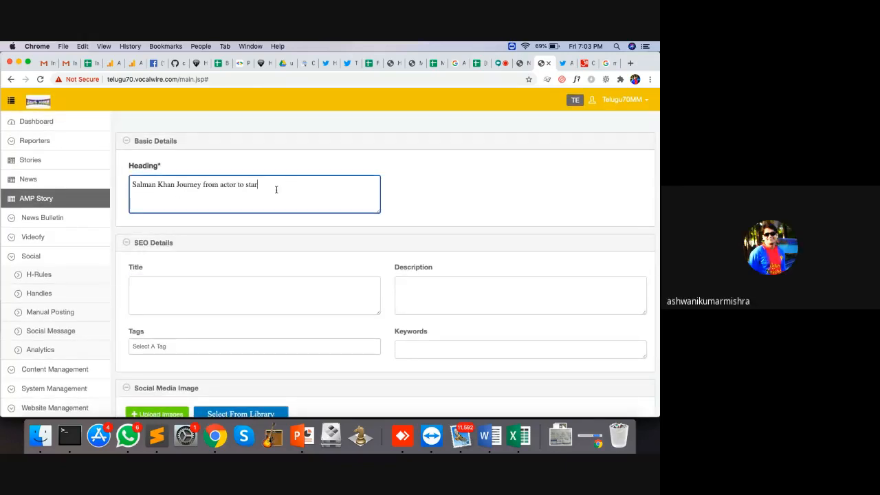
key("super+a")
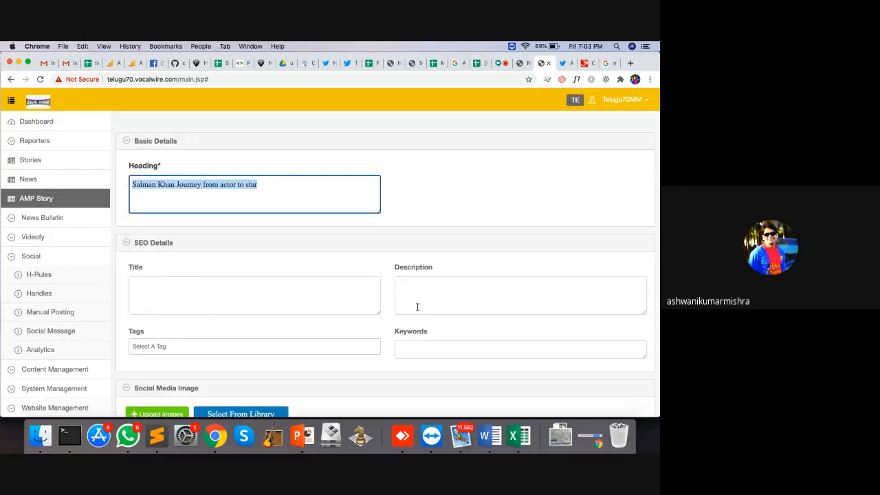
left_click(418, 305)
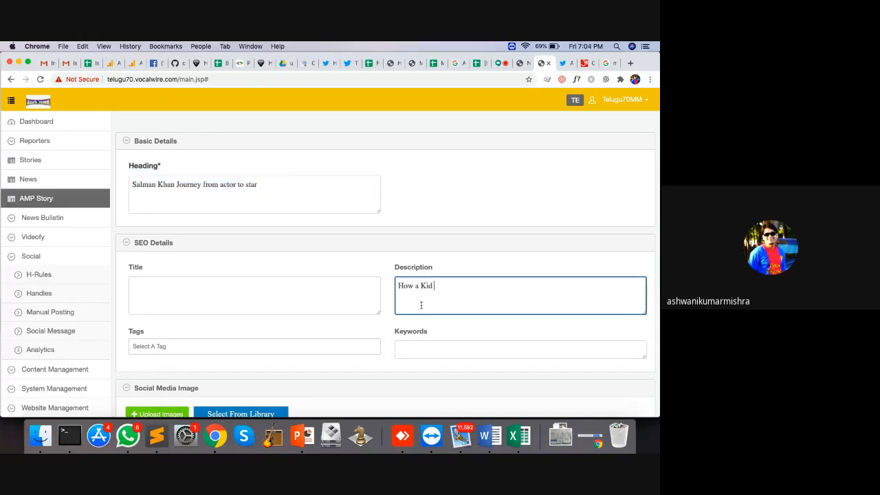
type("How a Kid fro")
type("become")
type(" supper")
key("BackSpace")
key("BackSpace")
key("BackSpace")
type("er")
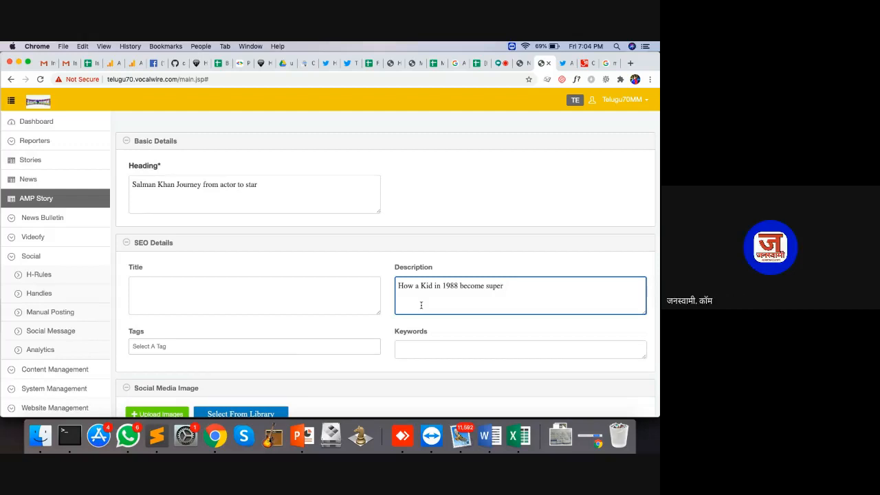
type(" star in 2020")
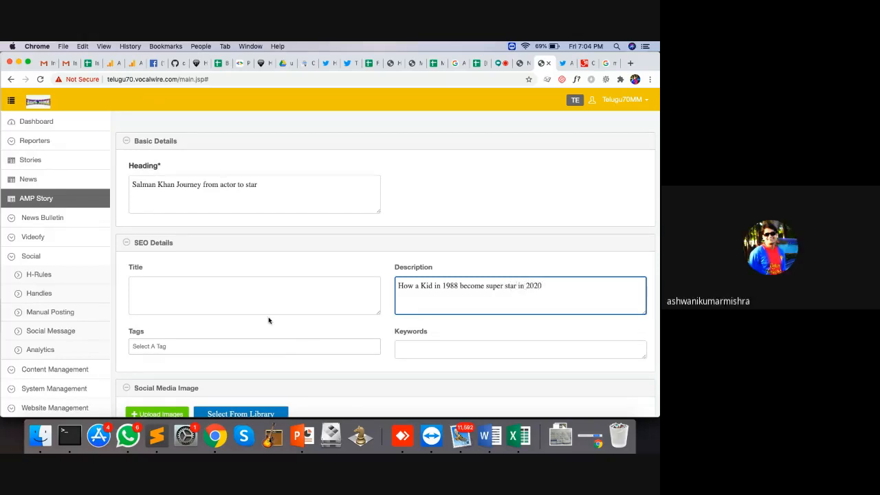
Copy the heading 'Salman Khan Journey from actor to star' into the empty SEO title
left_click_drag(560, 286, 316, 279)
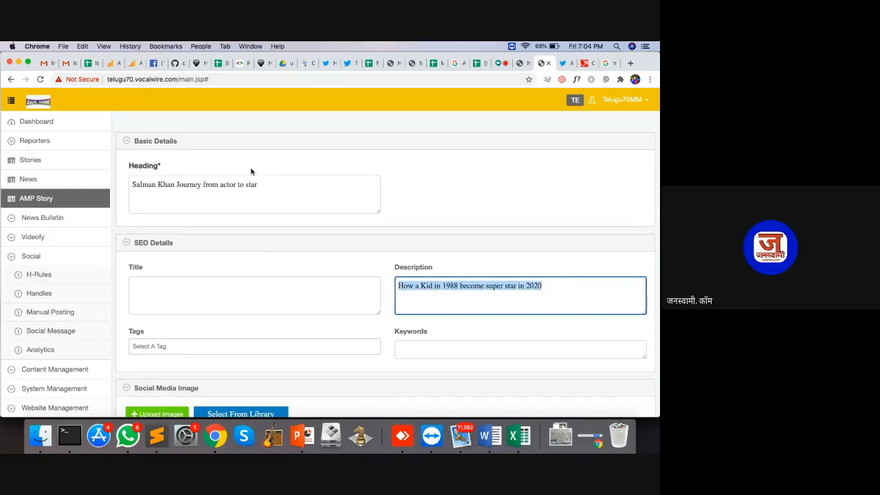
left_click_drag(272, 185, 73, 151)
key("super+c")
left_click(235, 297)
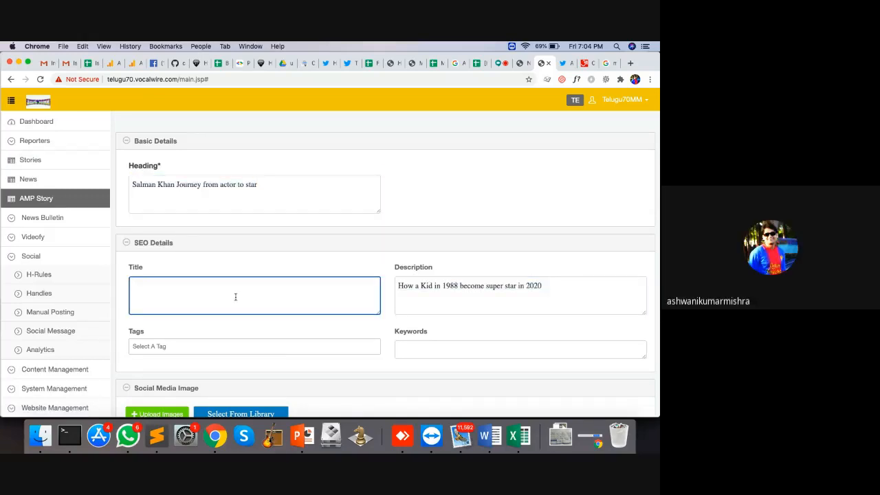
key("super+v")
scroll(308, 294, "down", 2)
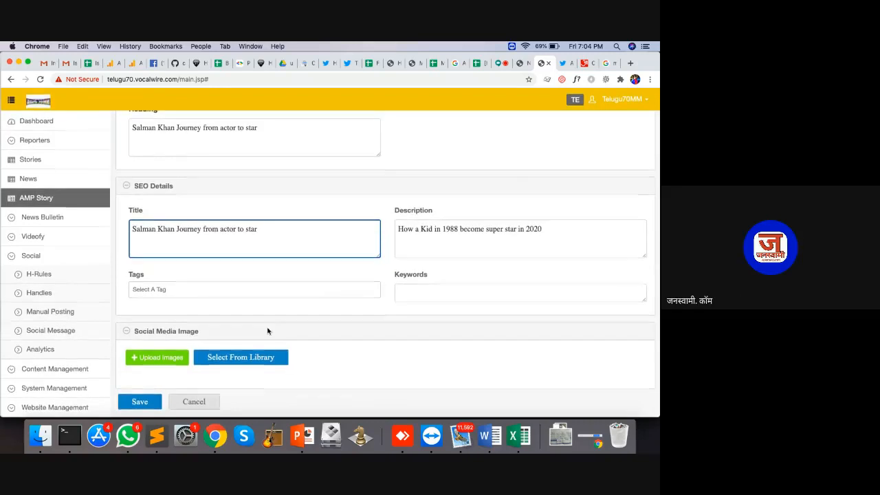
Pick sal.jpeg from the library as the social image and save the story
left_click(236, 356)
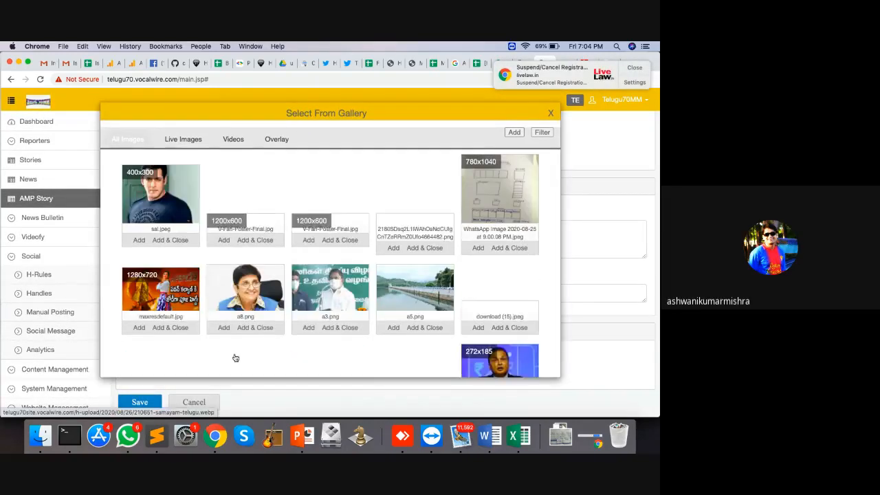
scroll(218, 249, "down", 1)
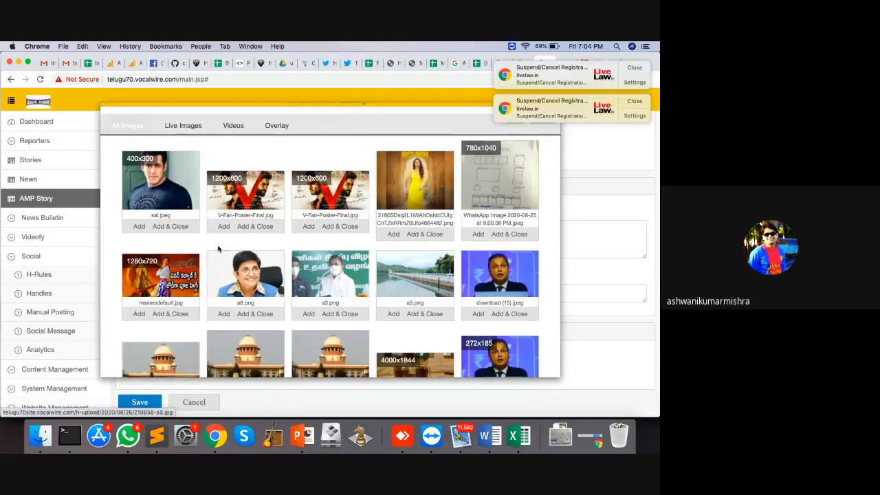
left_click(181, 227)
scroll(337, 273, "down", 5)
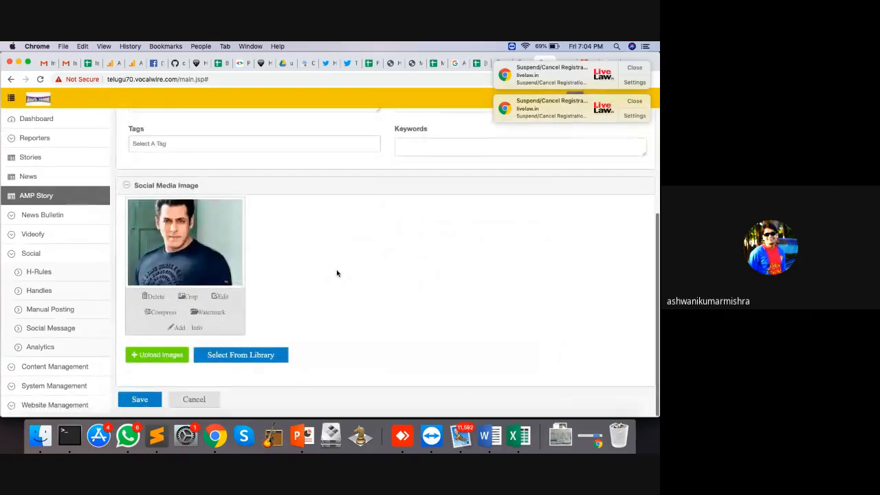
left_click(145, 401)
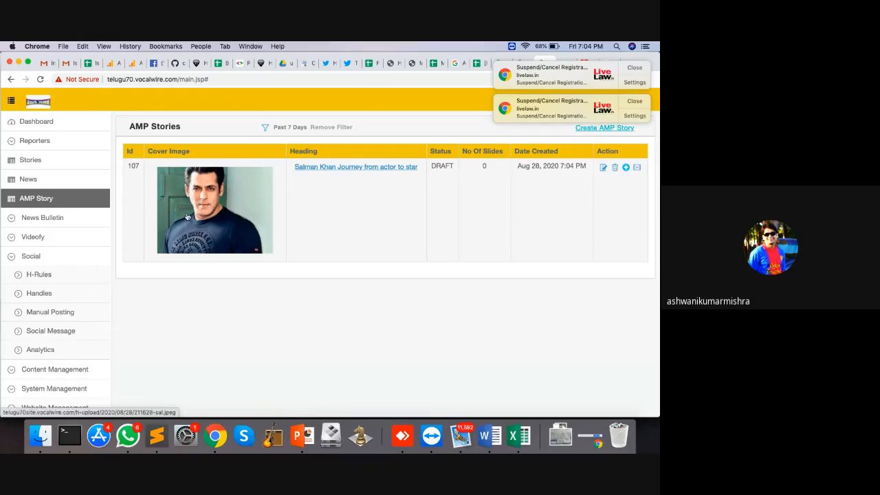
Open the saved draft story's details page from the AMP Stories list
left_click_drag(552, 193, 403, 182)
left_click(397, 183)
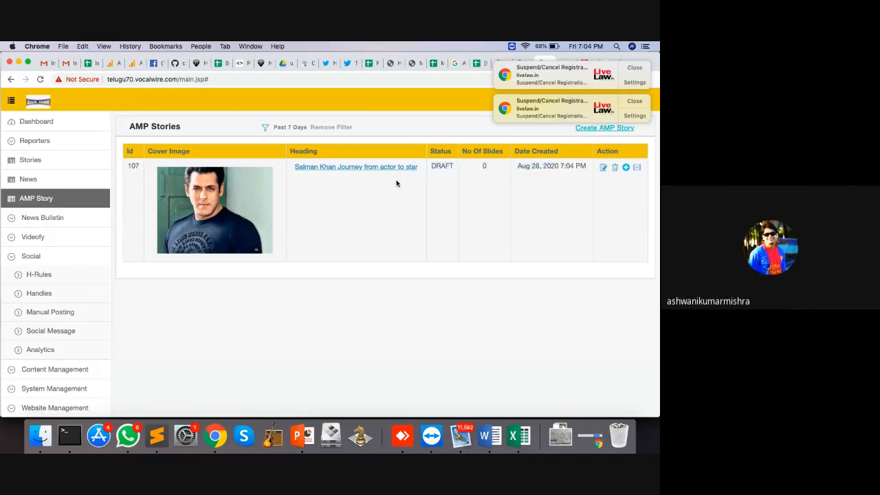
left_click(355, 169)
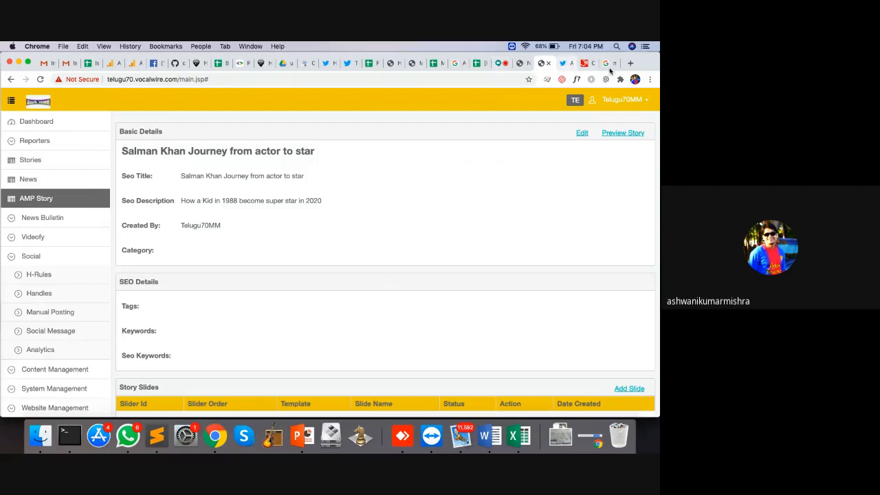
scroll(356, 212, "down", 1)
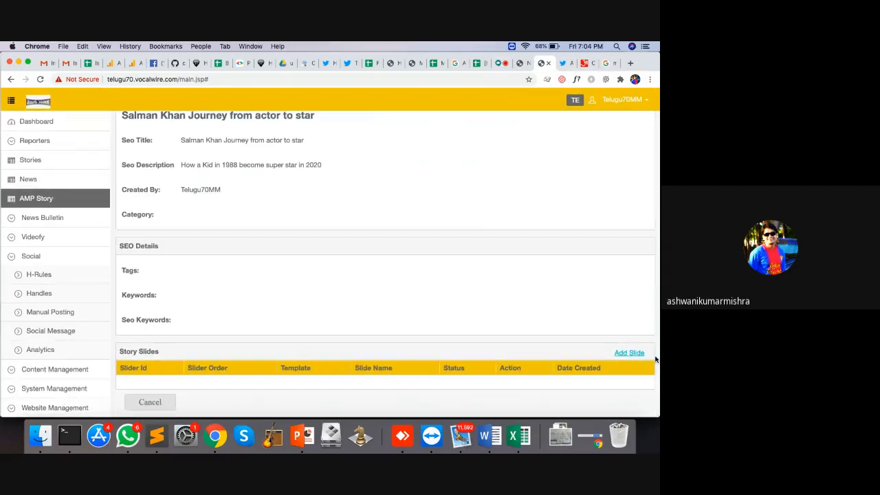
Start a new slide, try the Formal Headline template, and cancel it
left_click(632, 351)
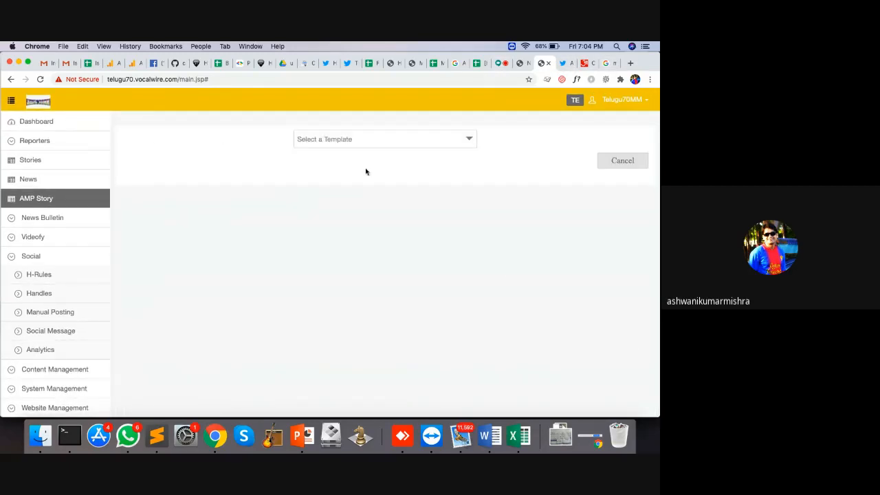
left_click(344, 141)
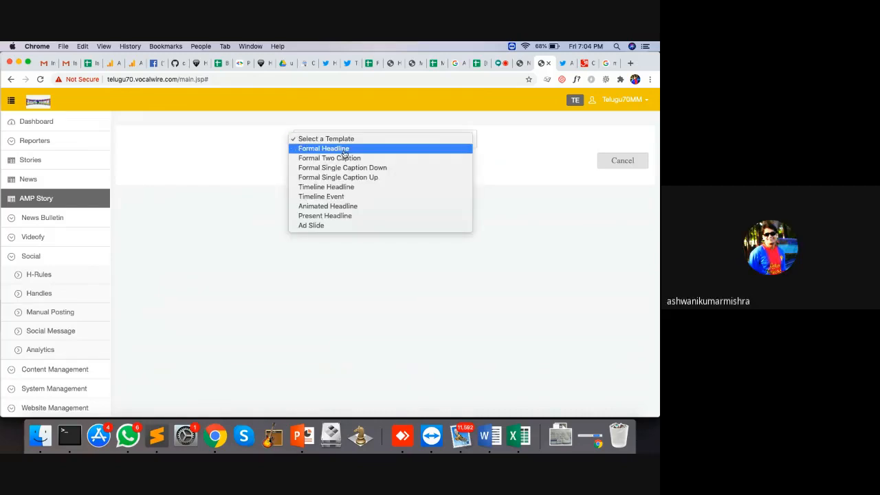
left_click(344, 150)
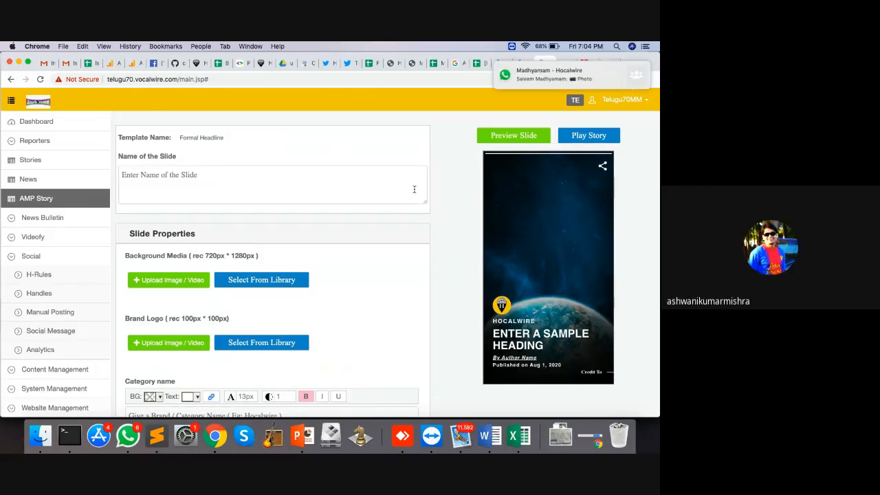
scroll(308, 320, "down", 10)
scroll(307, 321, "up", 1)
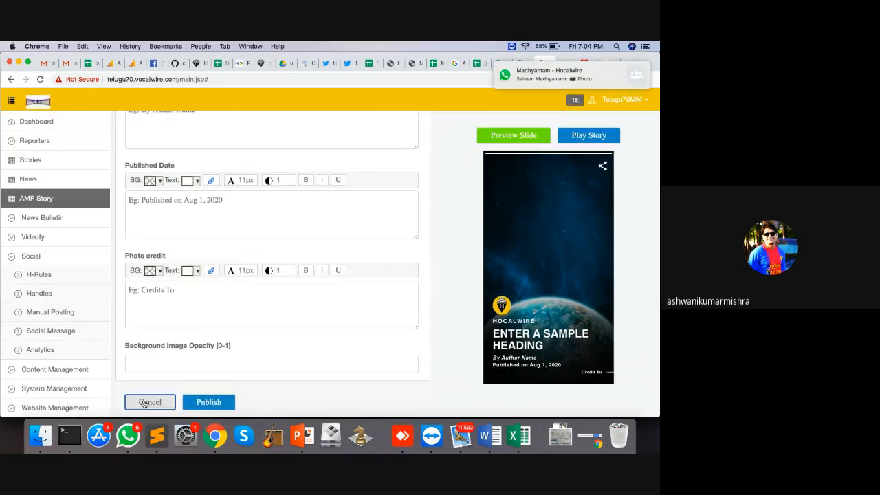
left_click(148, 401)
Try and discard the Formal Two Caption and Formal Single Caption Down templates
left_click(388, 140)
left_click(365, 158)
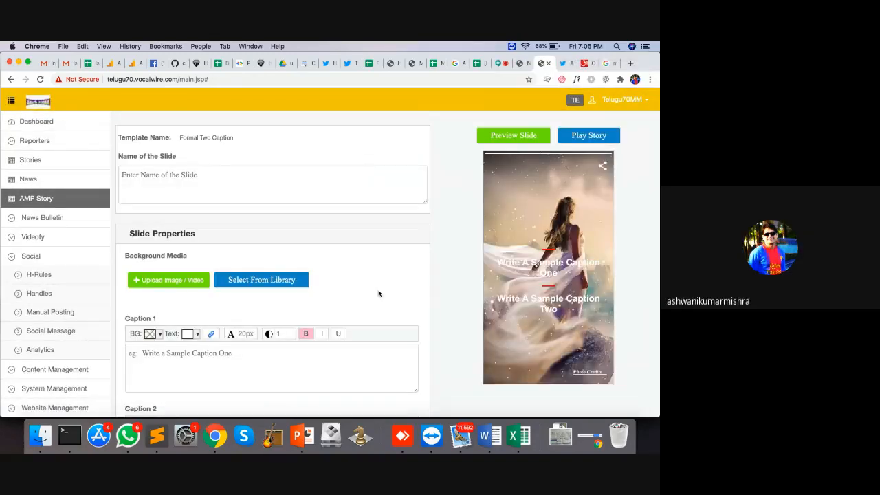
scroll(378, 291, "down", 8)
left_click(157, 403)
left_click(399, 142)
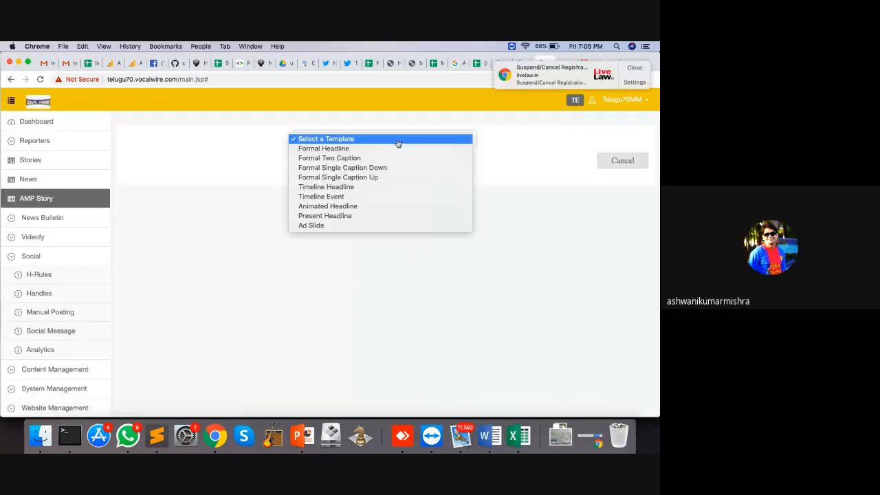
left_click(383, 168)
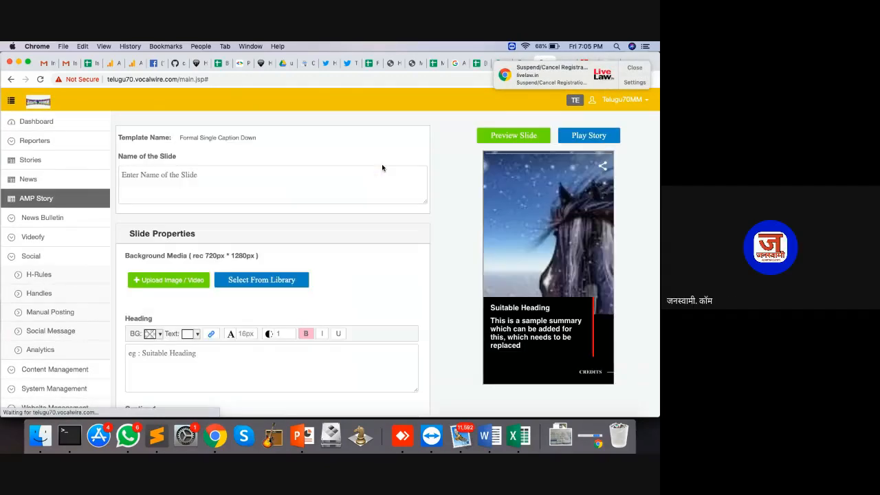
scroll(397, 298, "down", 8)
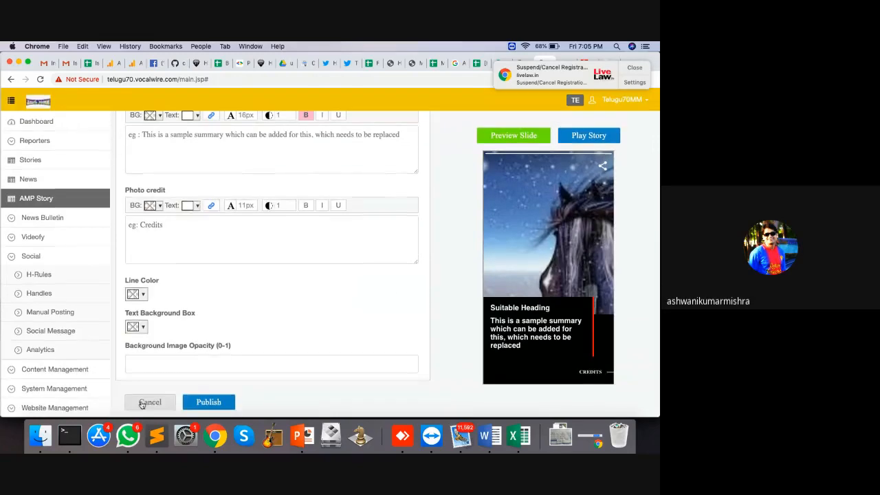
left_click(150, 403)
Try and discard the Formal Single Caption Up and Timeline Headline templates
left_click(363, 141)
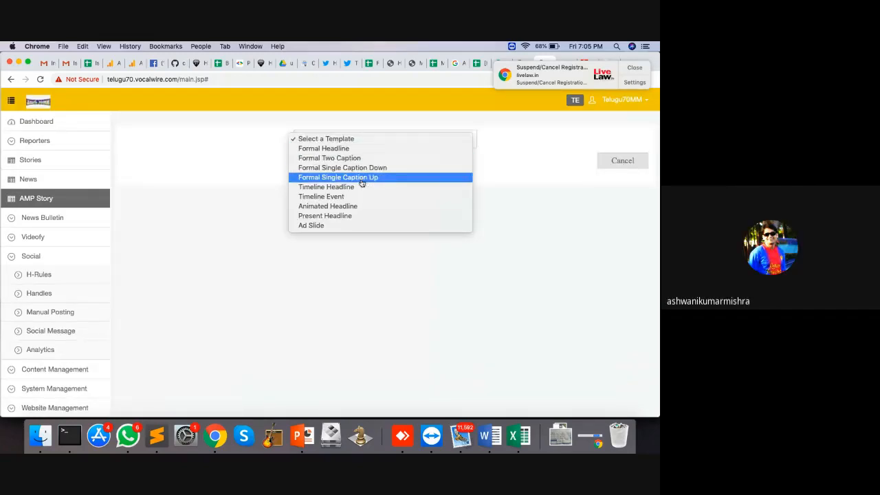
left_click(362, 178)
scroll(176, 367, "down", 10)
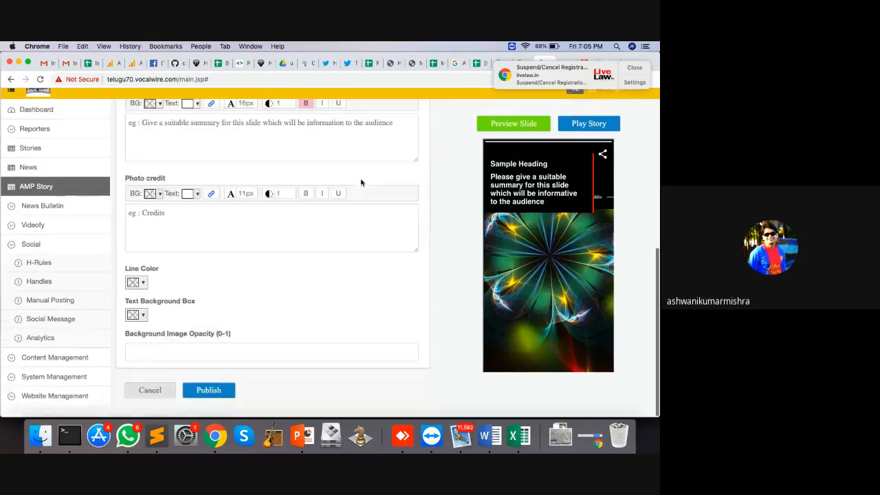
left_click(150, 401)
left_click(365, 142)
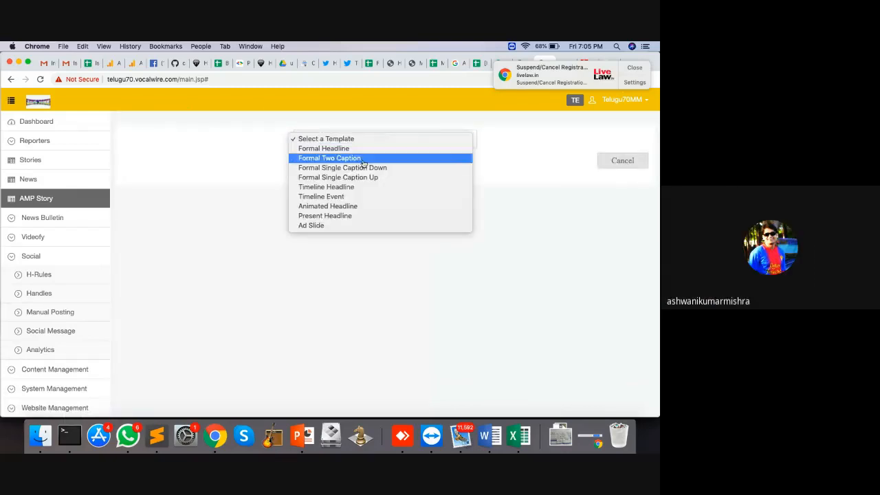
left_click(361, 187)
scroll(393, 248, "down", 10)
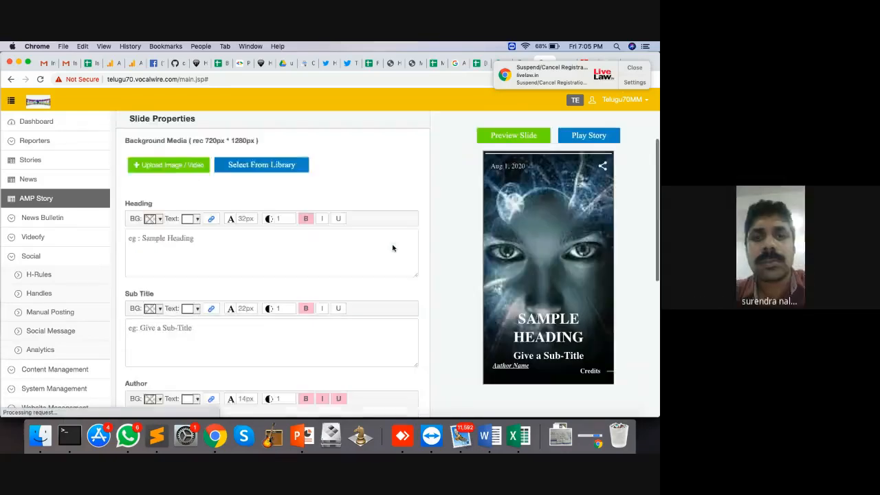
left_click(150, 411)
Try and discard the Timeline Event and Animated Headline templates
left_click(385, 138)
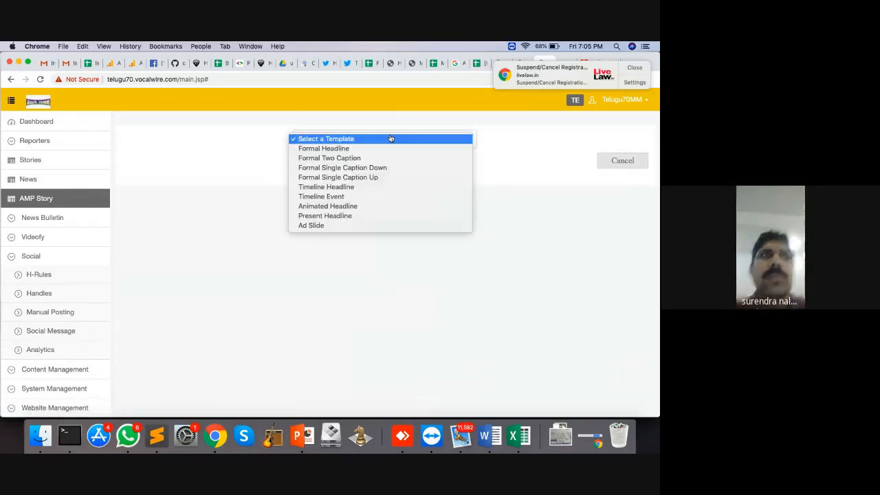
left_click(360, 198)
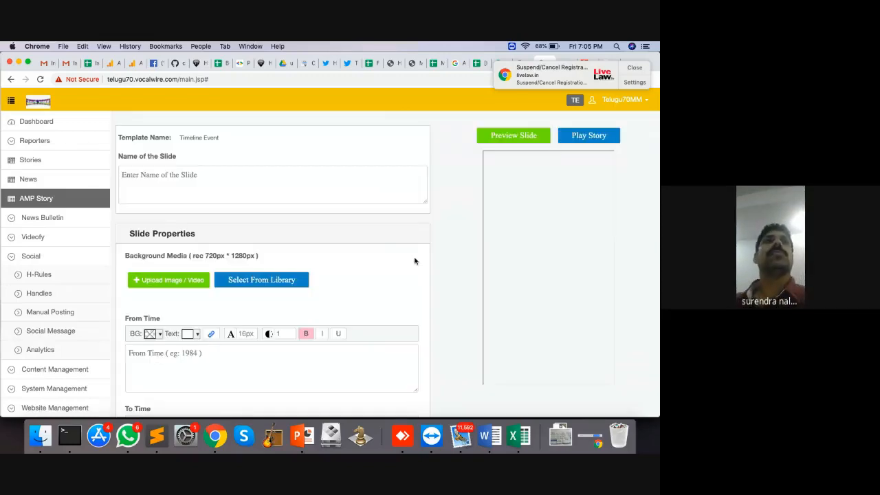
scroll(176, 337, "down", 5)
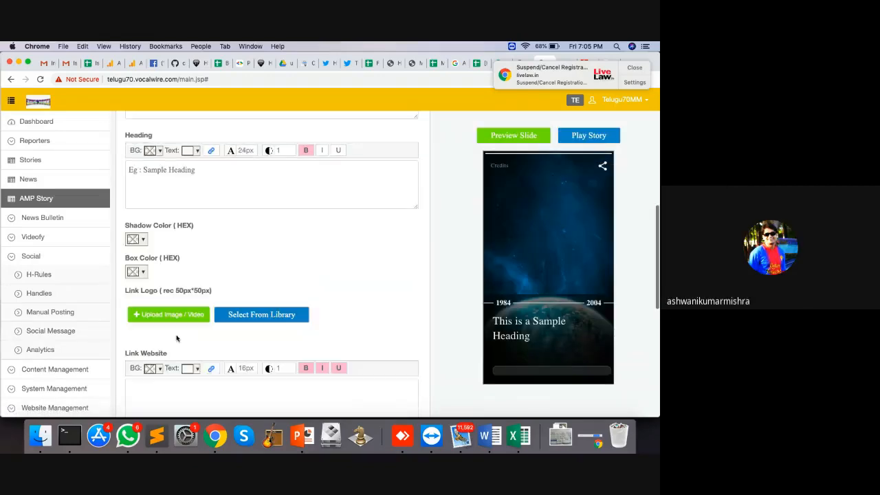
scroll(154, 394, "down", 3)
left_click(148, 399)
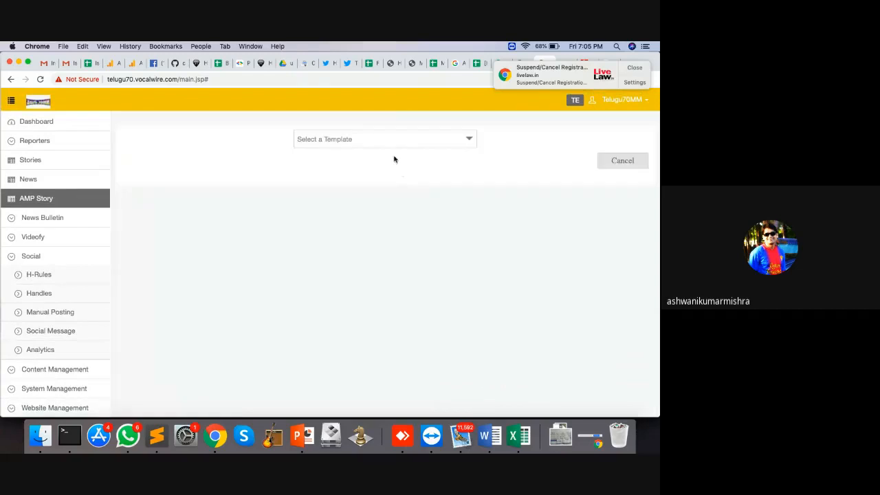
left_click(393, 140)
left_click(363, 207)
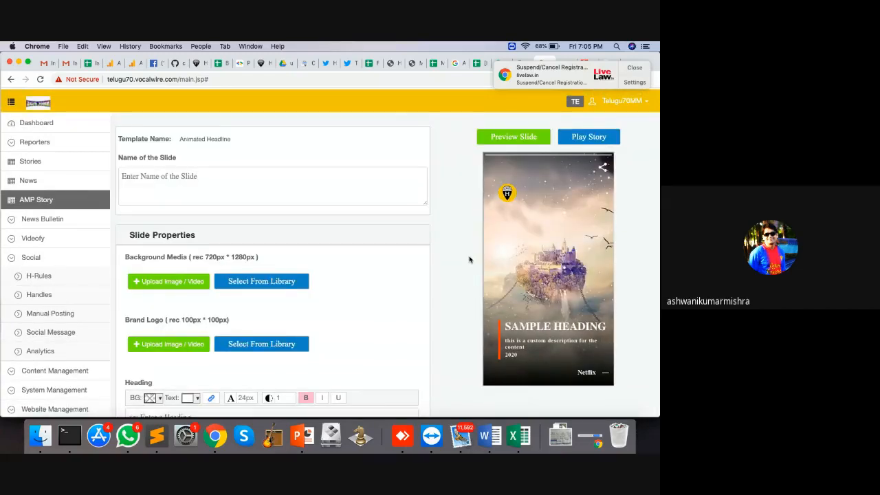
scroll(373, 302, "down", 5)
left_click(159, 403)
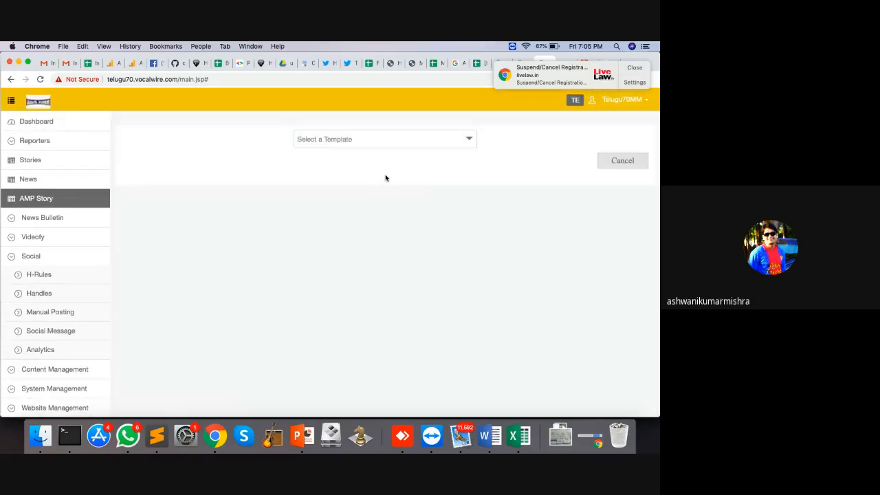
Try and discard the Present Headline template, then reopen the template list
left_click(408, 139)
left_click(356, 216)
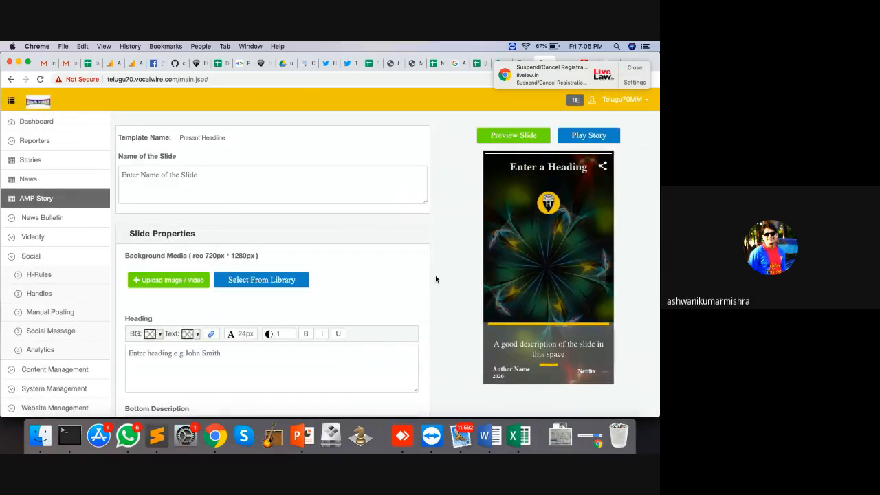
scroll(435, 279, "down", 6)
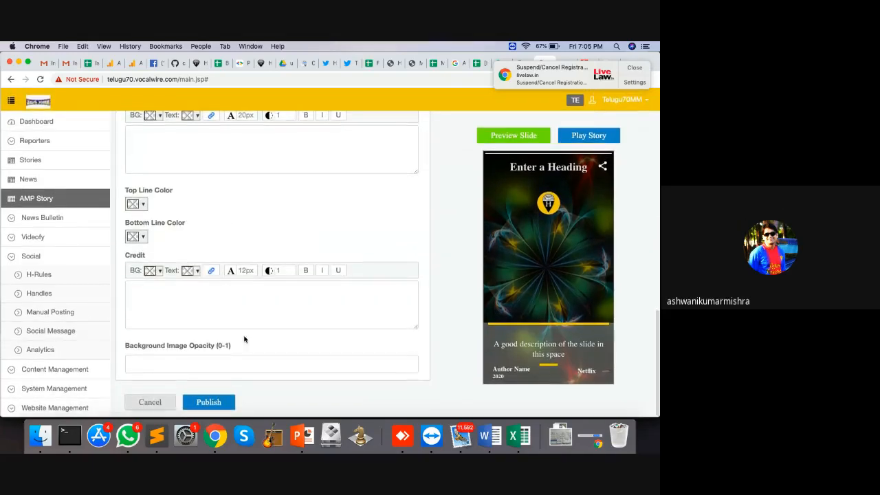
left_click(149, 403)
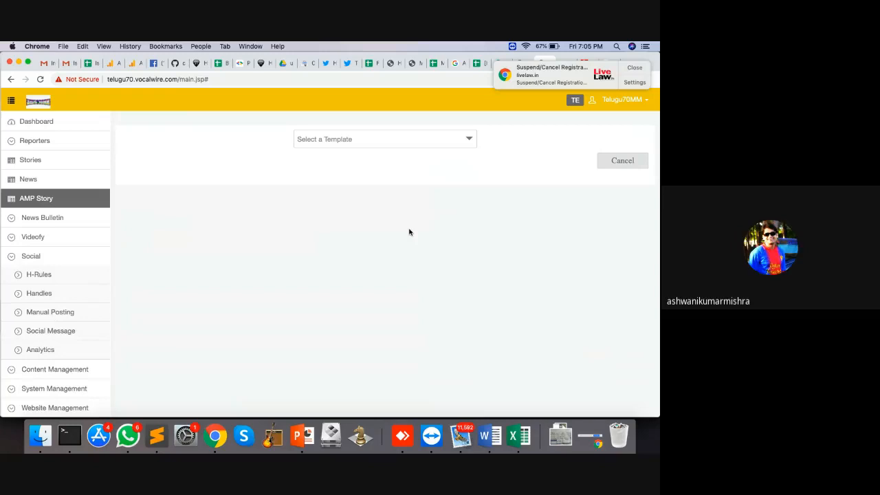
left_click(385, 141)
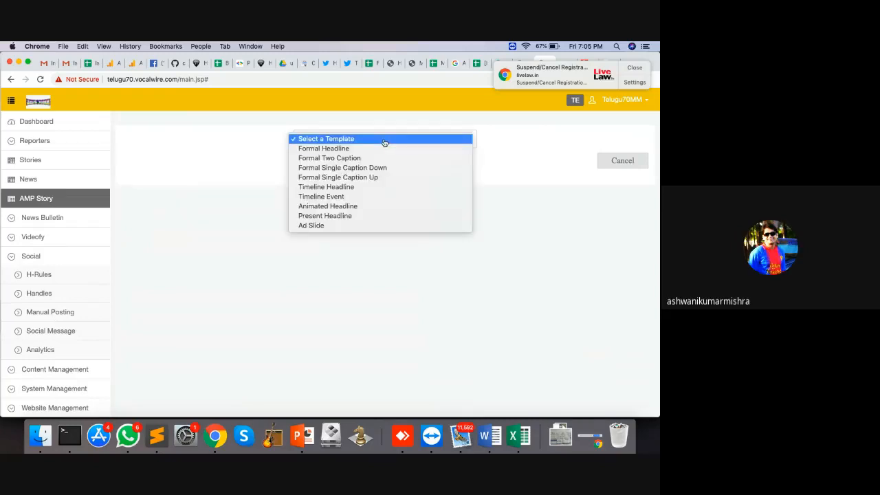
Choose the Timeline Event template and upload a portrait photo as background media
left_click(355, 197)
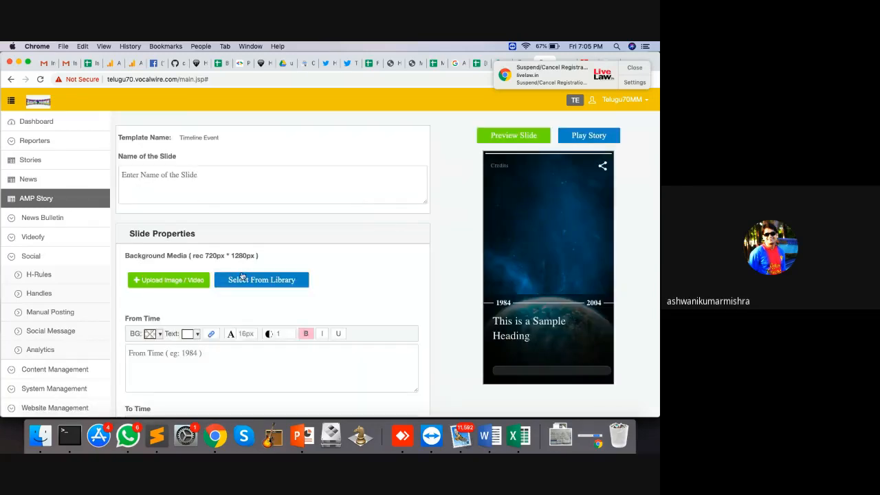
left_click(183, 282)
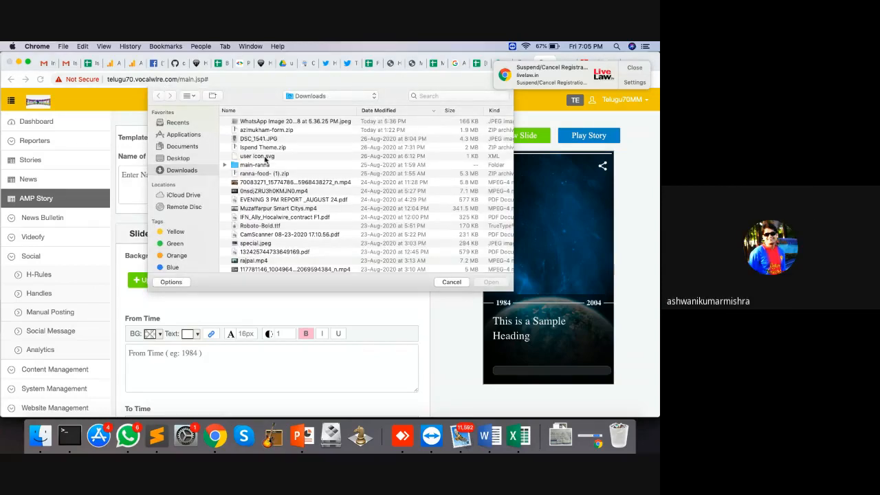
scroll(262, 220, "down", 3)
scroll(262, 223, "down", 2)
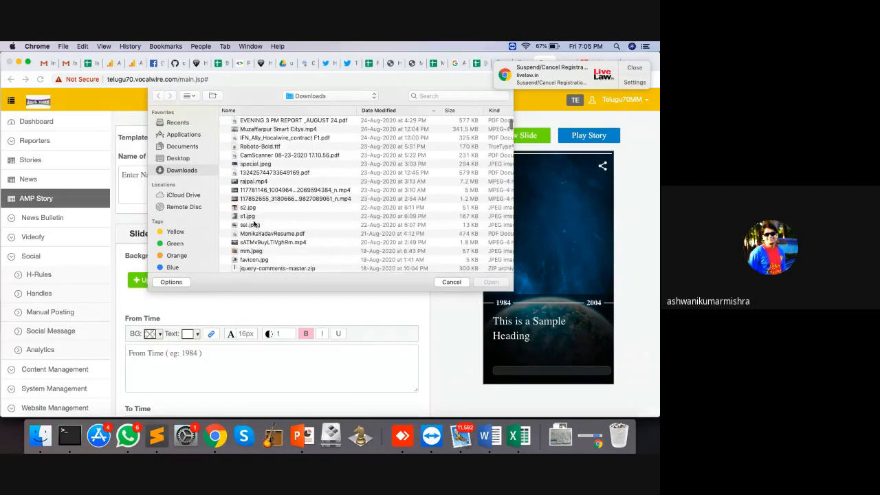
double_click(250, 216)
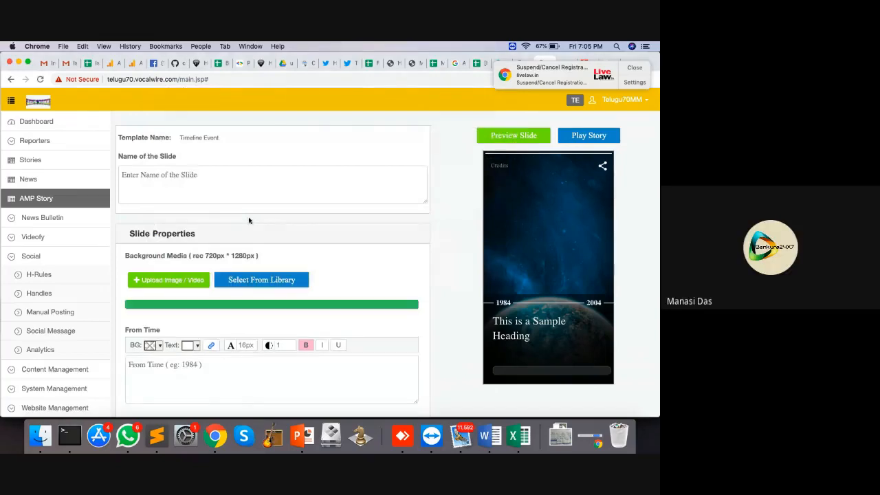
scroll(250, 220, "down", 1)
scroll(250, 221, "down", 3)
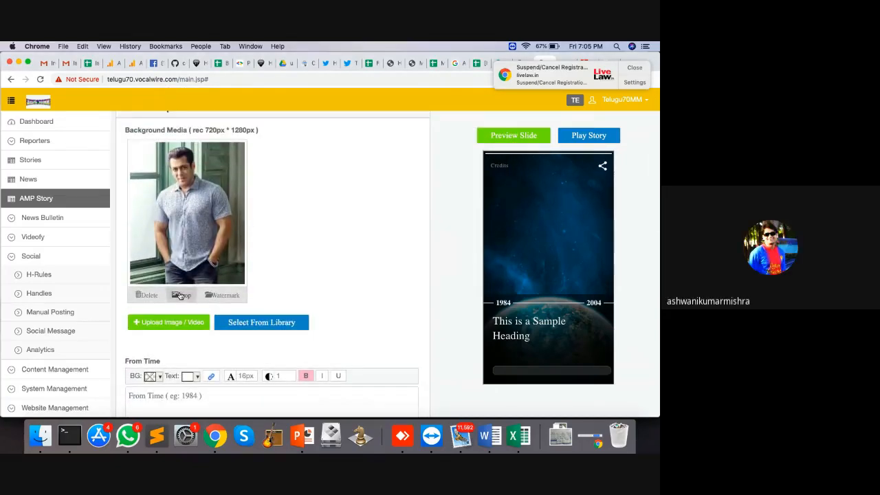
Crop the background photo to a tall frame over the figure
left_click(181, 295)
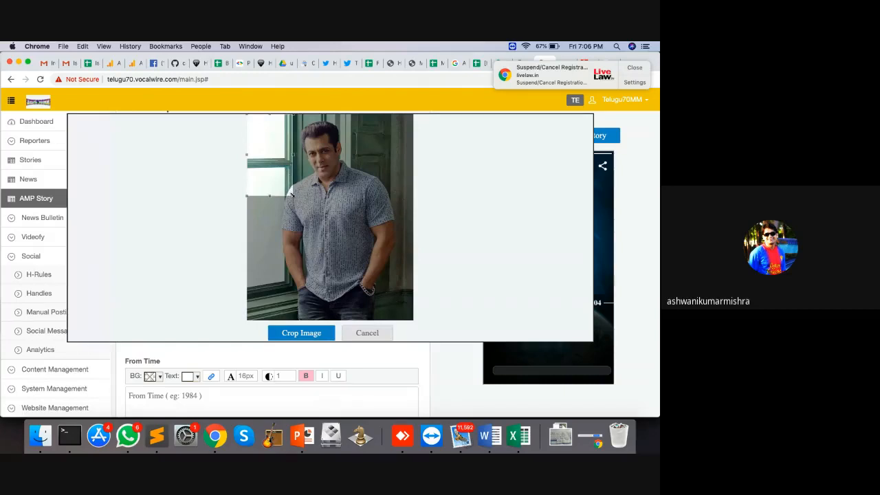
left_click_drag(292, 195, 327, 263)
left_click(299, 222)
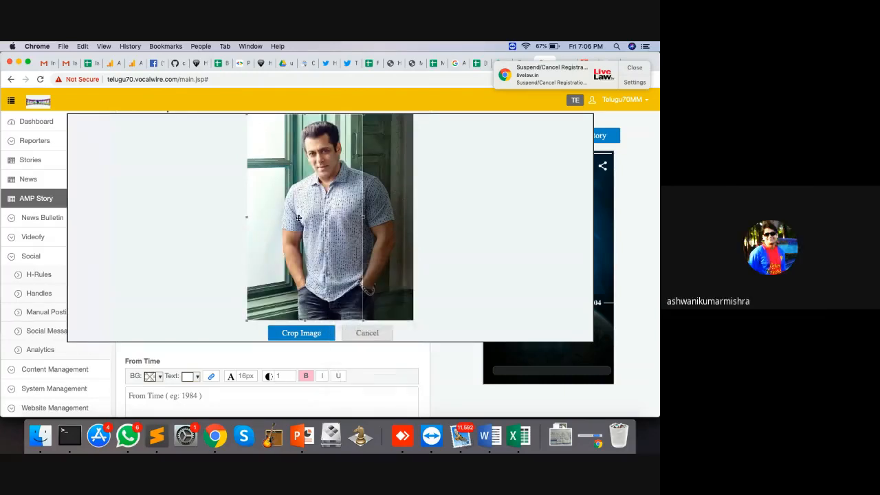
left_click_drag(299, 223, 328, 225)
left_click(294, 336)
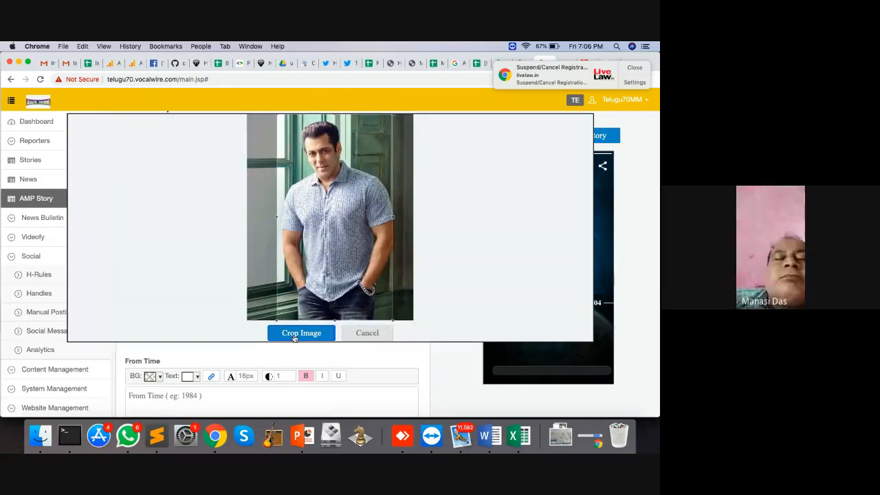
scroll(295, 244, "down", 5)
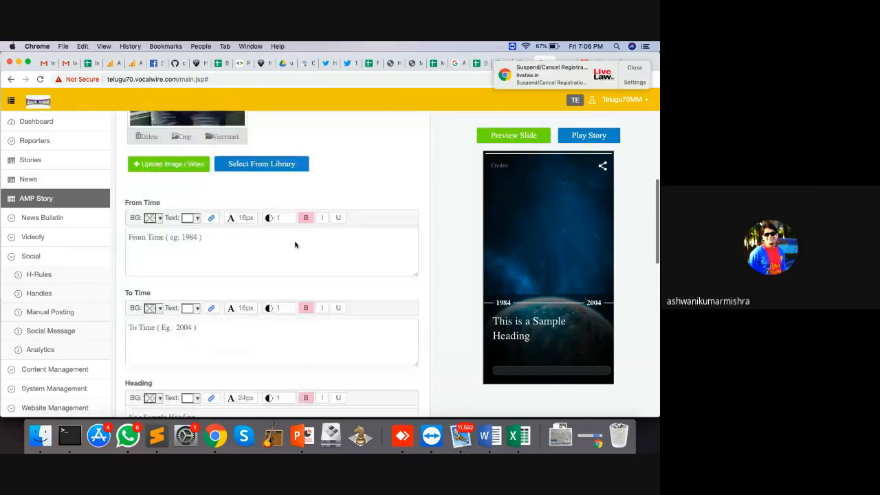
Set the slide's From Time to 1988 and its heading to 'Biwi Ho To Aisi'
left_click(194, 229)
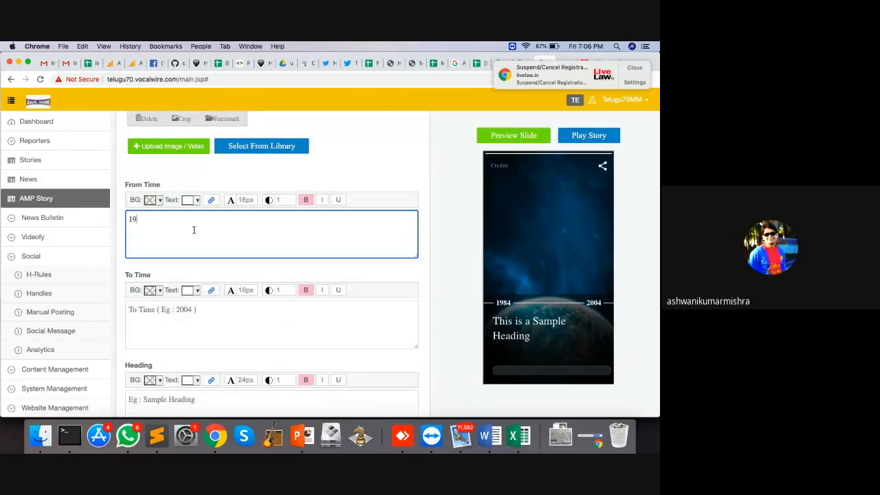
left_click(207, 317)
scroll(207, 317, "down", 3)
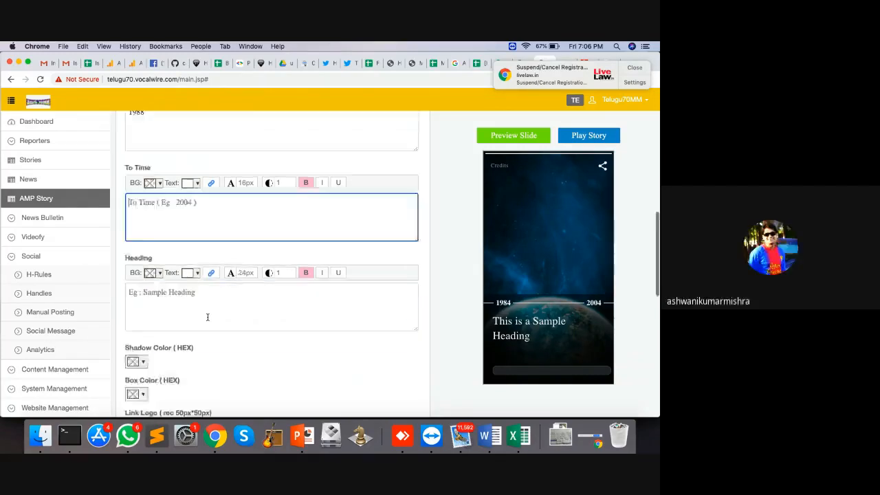
left_click(180, 257)
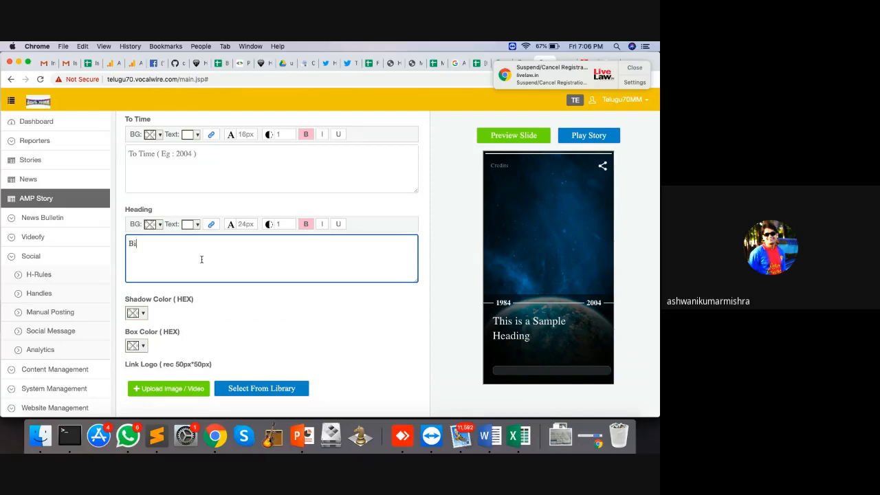
type("Biwi Ho To")
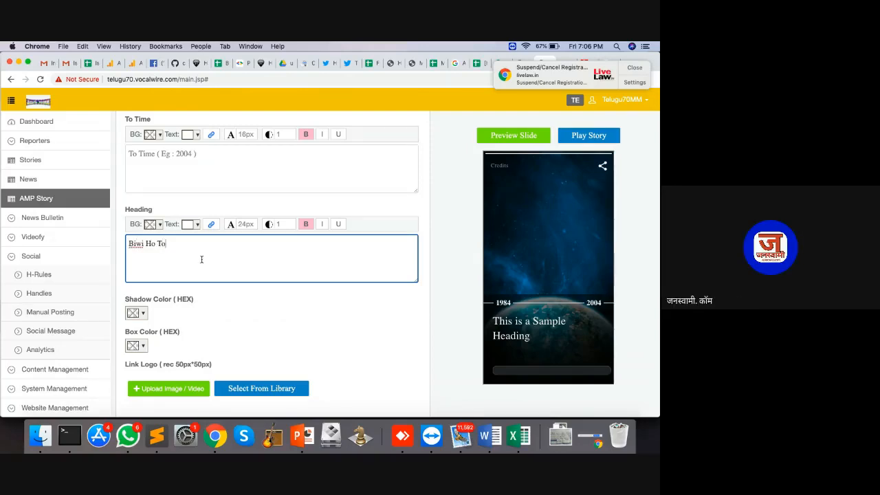
type(" Aisi")
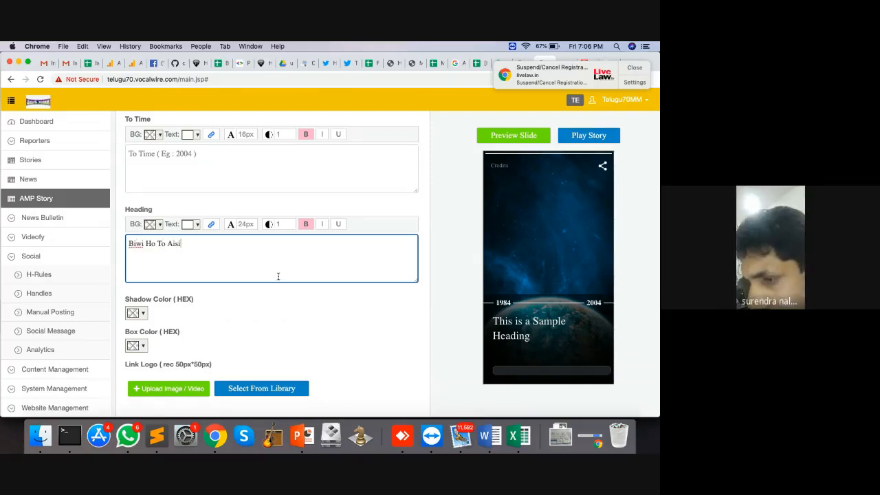
type(" -")
key("BackSpace")
key("BackSpace")
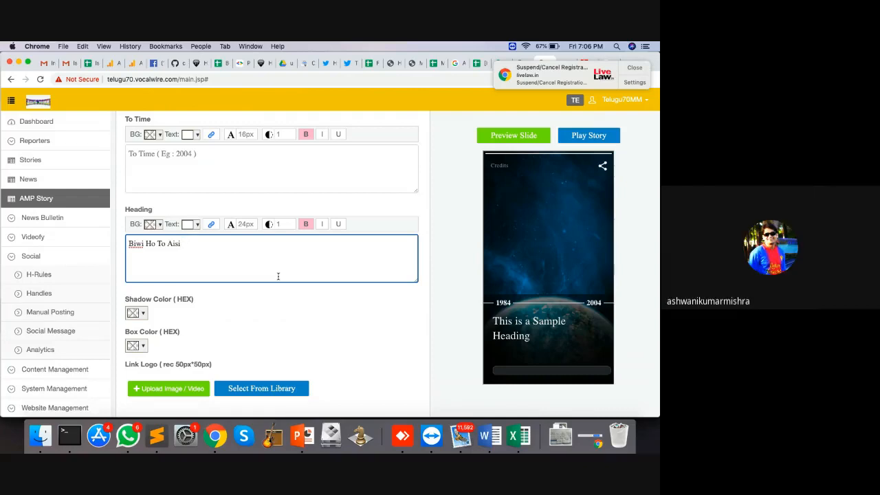
scroll(362, 312, "down", 5)
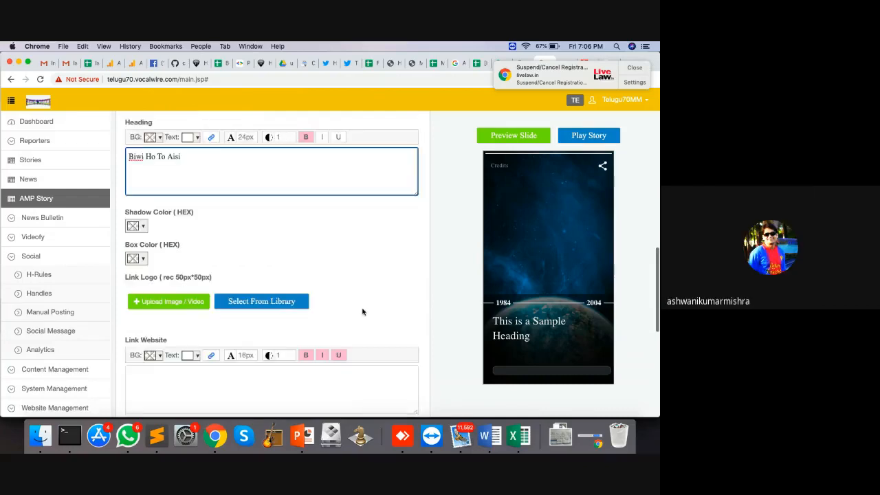
Preview and publish the Timeline Event slide, then begin adding another slide
left_click(507, 136)
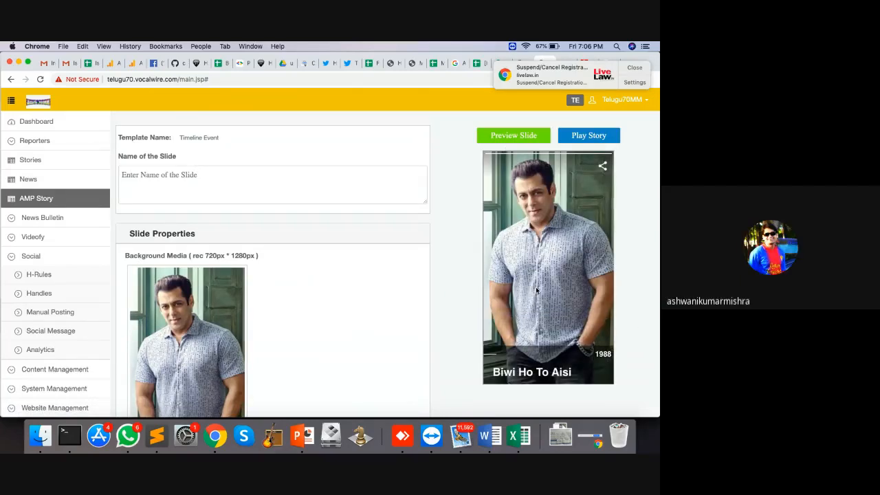
scroll(435, 275, "down", 10)
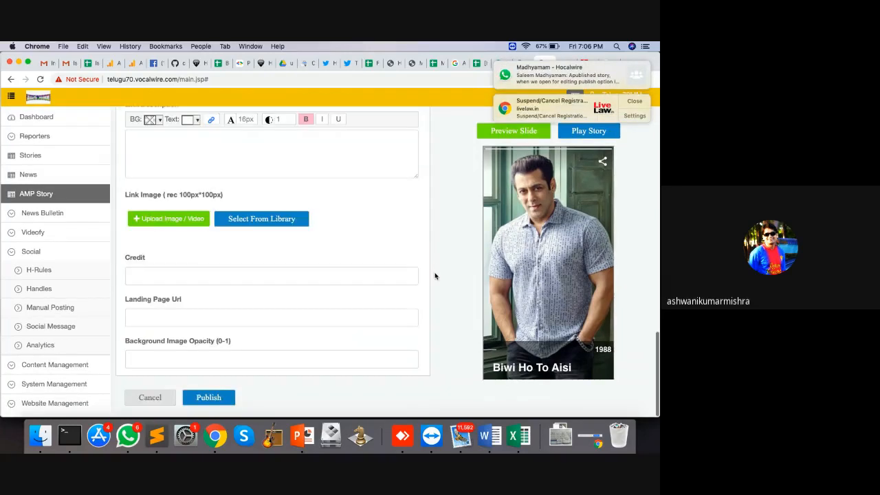
left_click(206, 401)
scroll(310, 273, "down", 3)
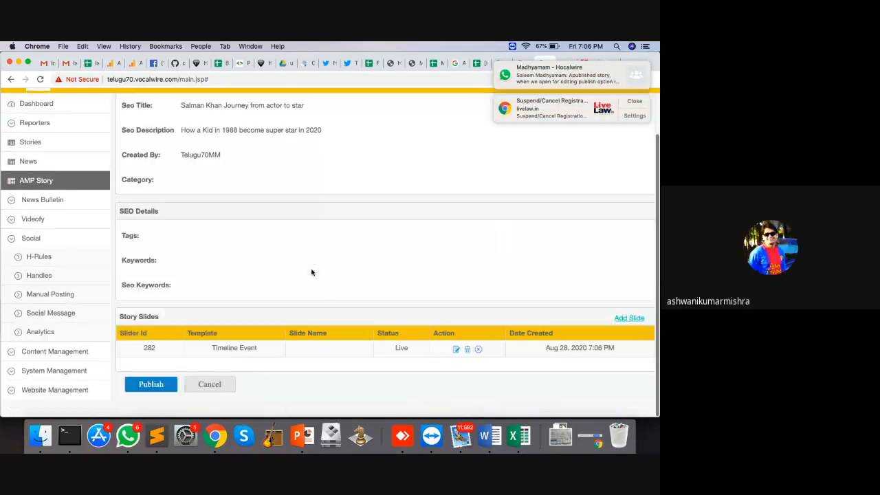
left_click(626, 337)
left_click(366, 140)
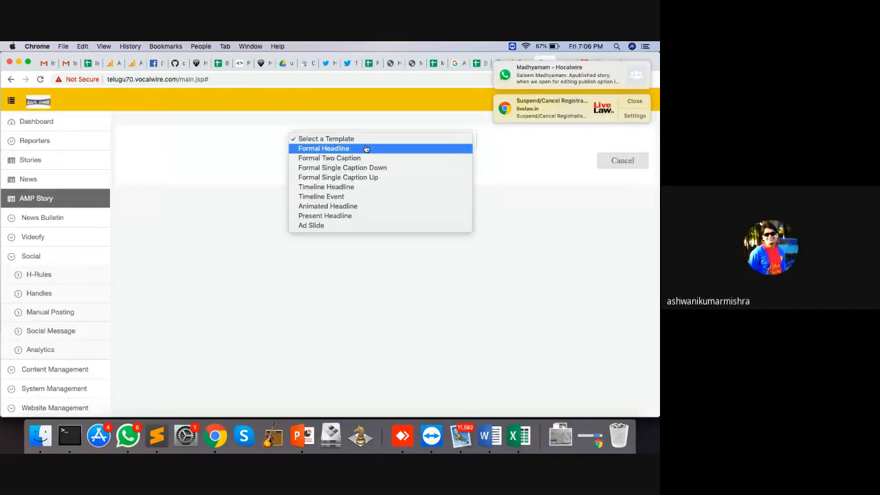
Discard the extra Timeline Event slide, load a Formal Two Caption form, and open a blank tab
left_click(350, 197)
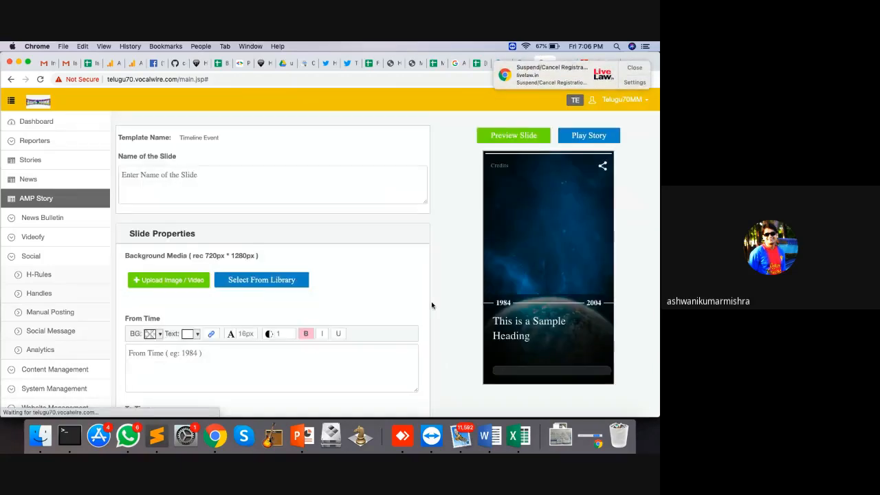
scroll(431, 306, "down", 10)
left_click(148, 402)
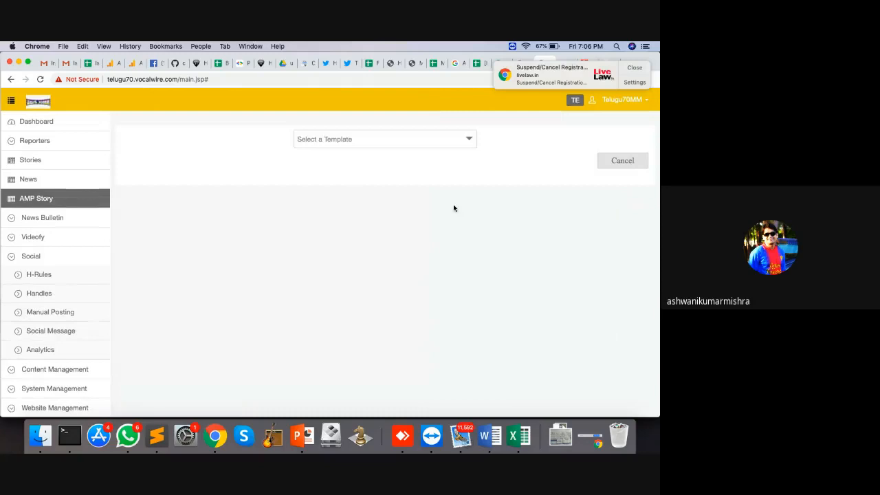
left_click(430, 144)
left_click(396, 158)
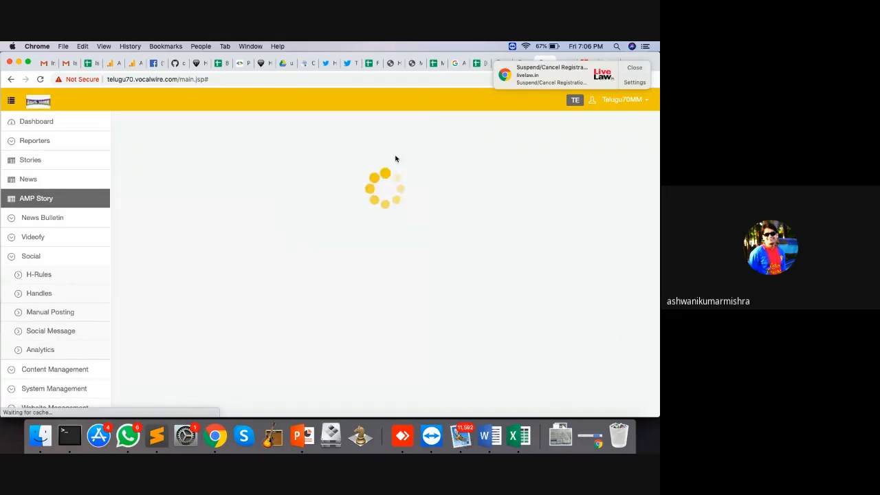
scroll(359, 277, "down", 8)
scroll(359, 277, "up", 8)
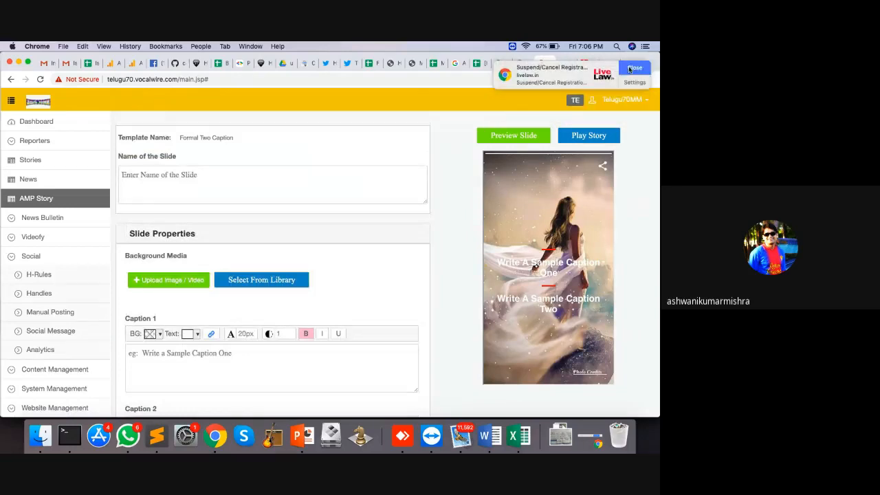
left_click(630, 64)
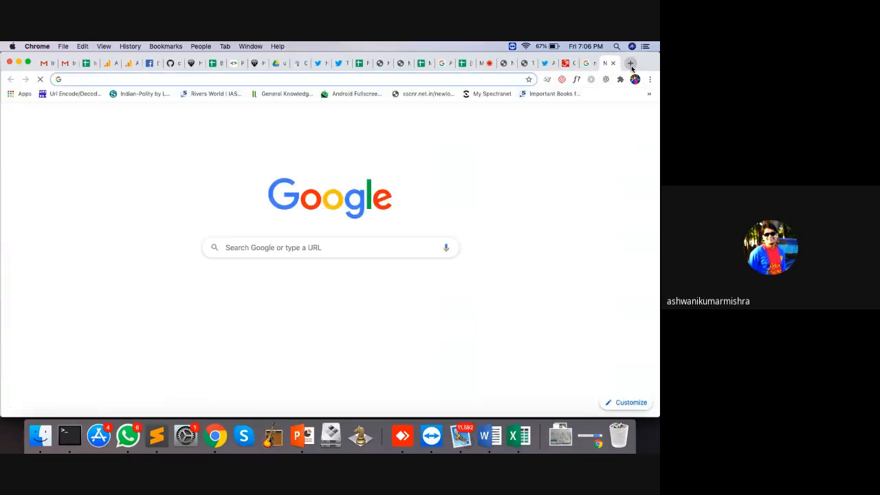
Search Google Images for 'maine pyar kiya vertical'
type("maine pya")
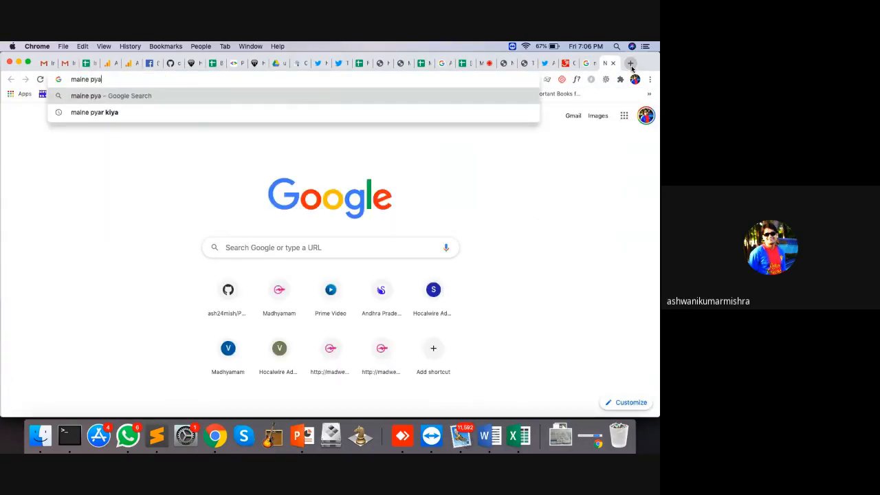
type("r kiya")
key("Return")
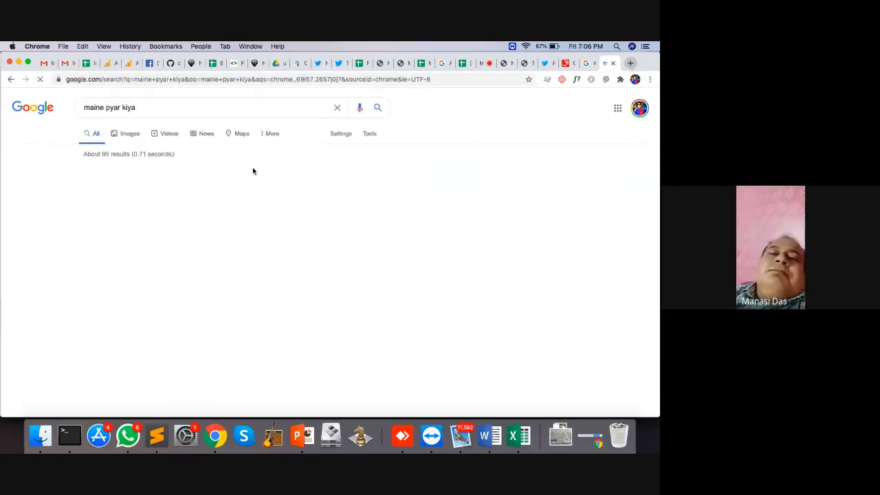
left_click(129, 133)
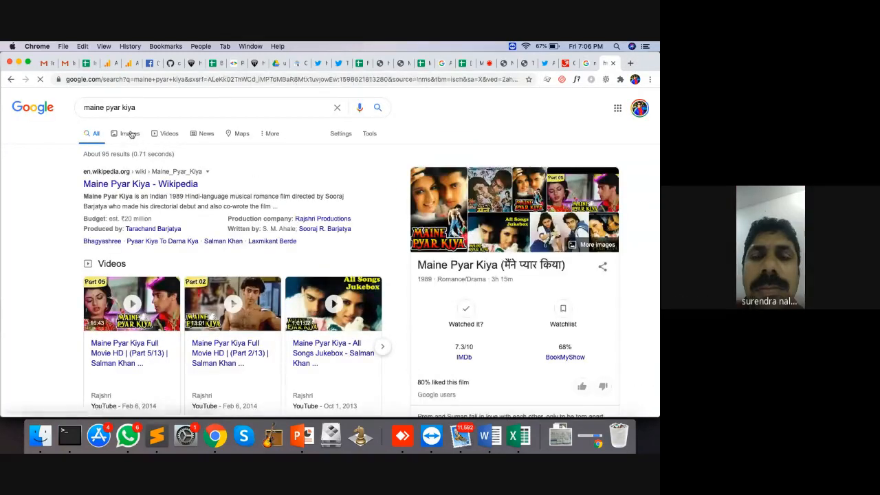
left_click(156, 108)
type("vertical")
key("Return")
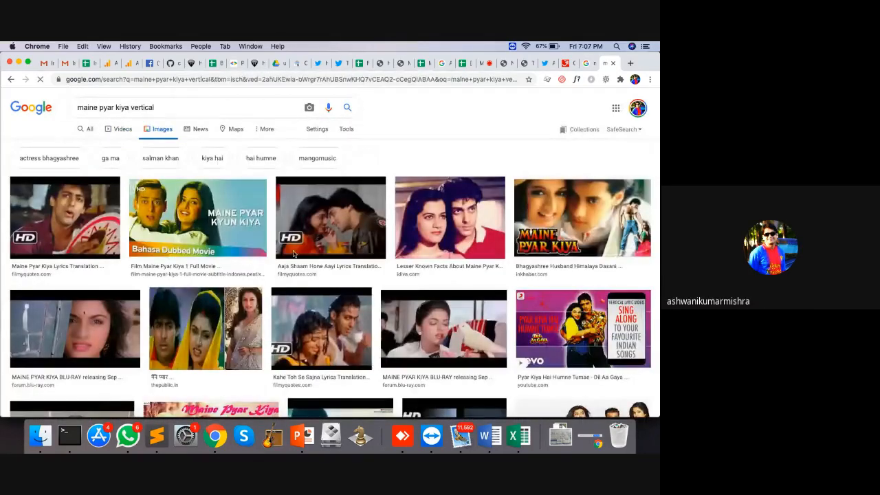
scroll(550, 262, "down", 1)
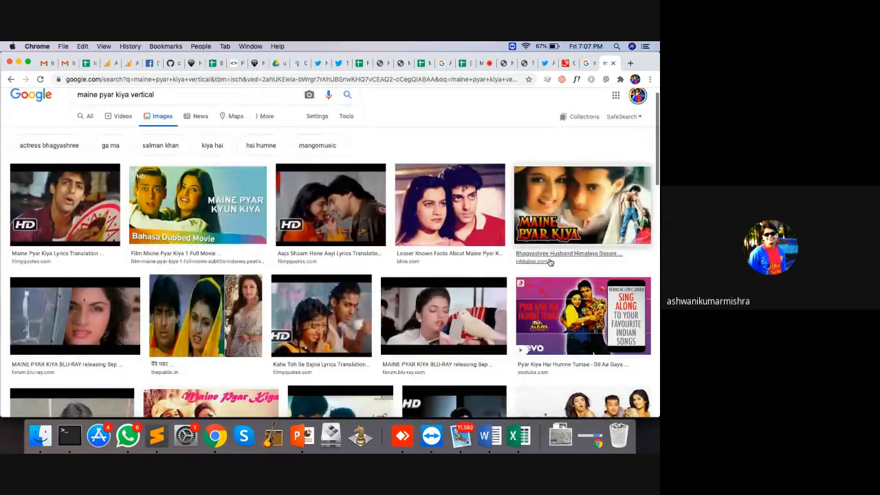
Save the Bhagyashree poster as mp.webp and return to the AMP Story editor tab
left_click(620, 206)
right_click(506, 138)
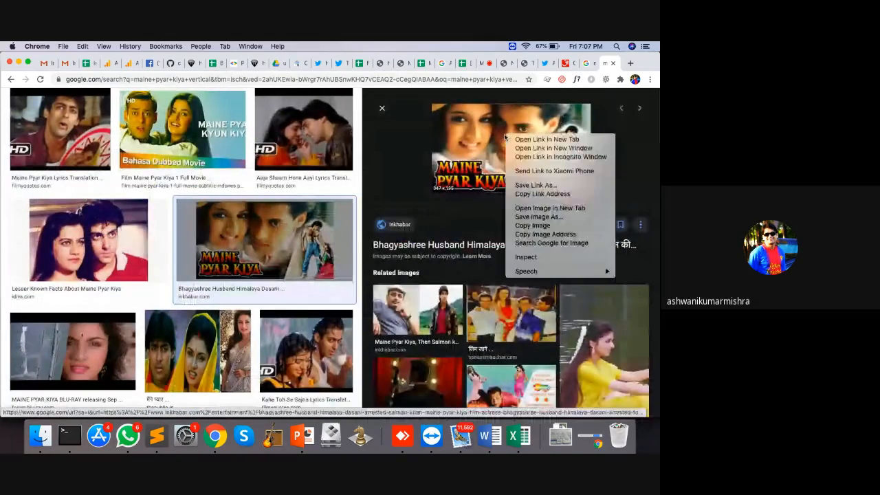
left_click(540, 217)
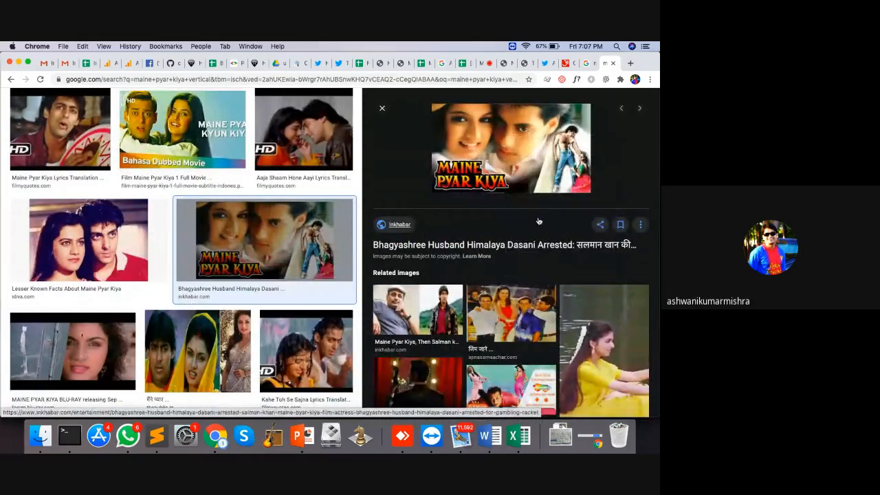
key("Return")
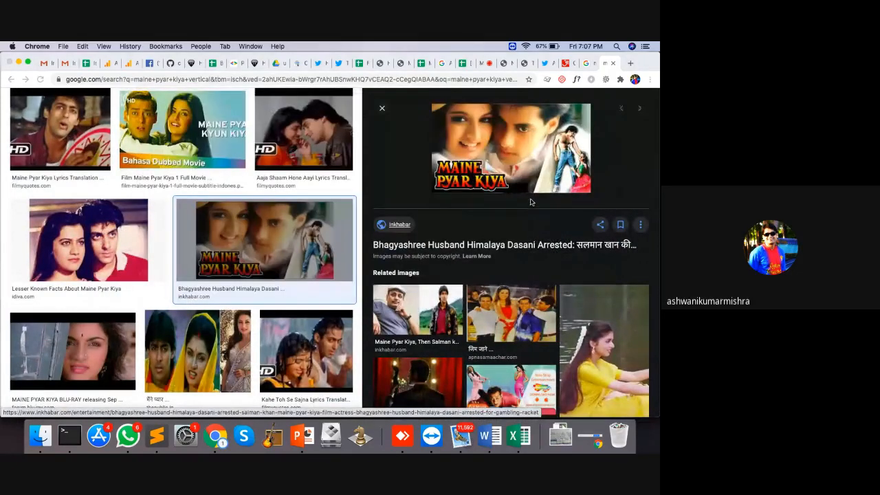
left_click(520, 63)
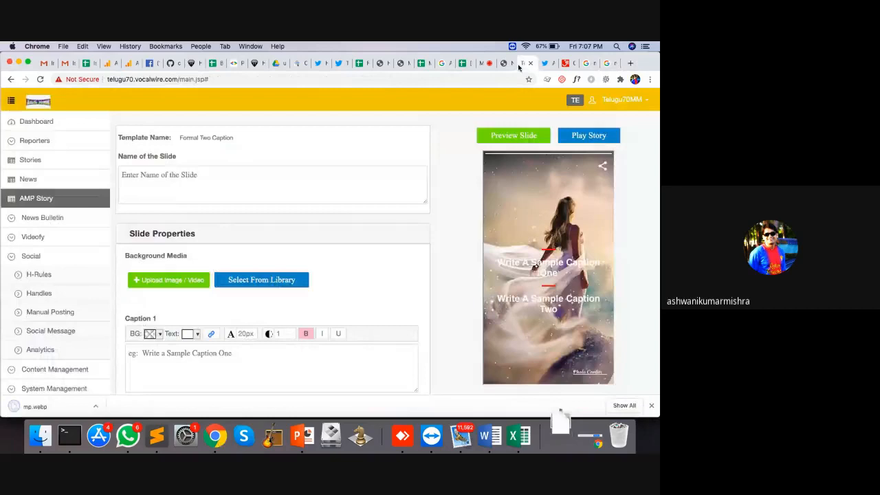
Upload mp.webp as background media and crop it to the standing figures on the right
left_click(172, 282)
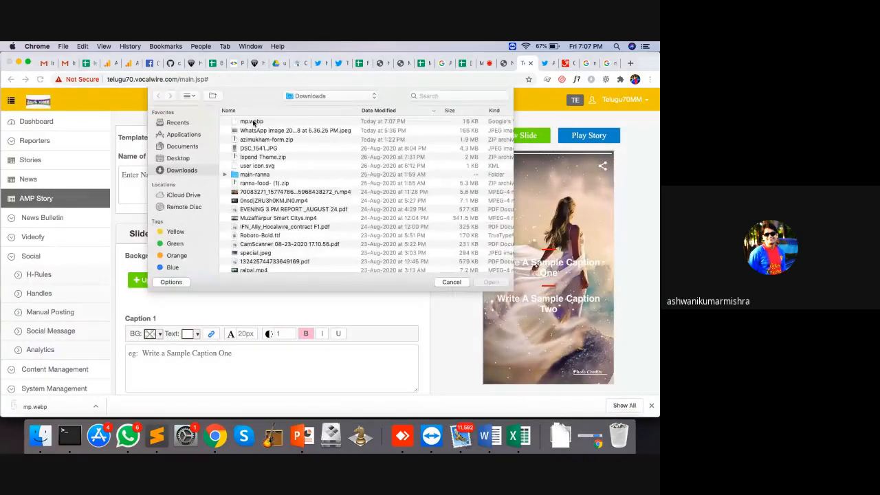
double_click(253, 124)
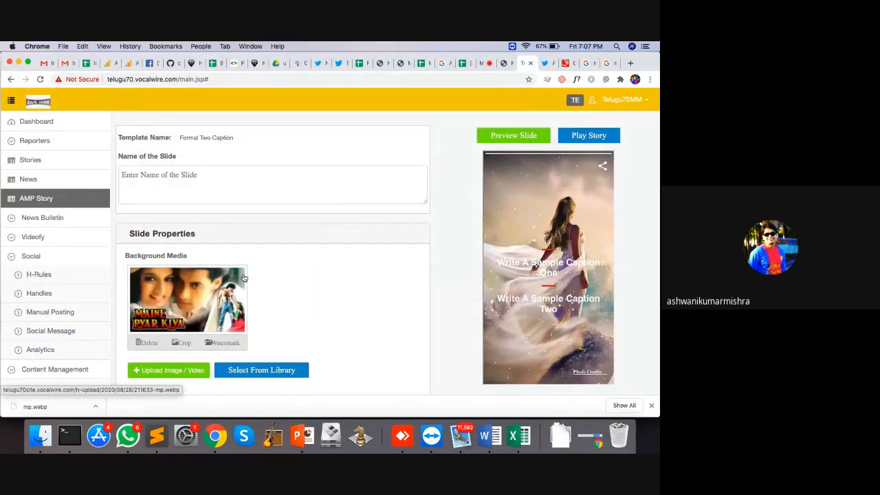
left_click(184, 343)
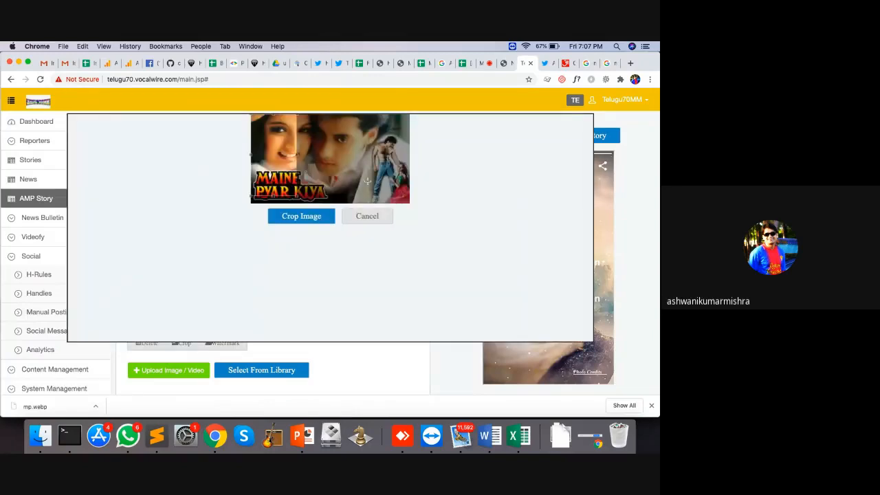
left_click_drag(277, 171, 392, 179)
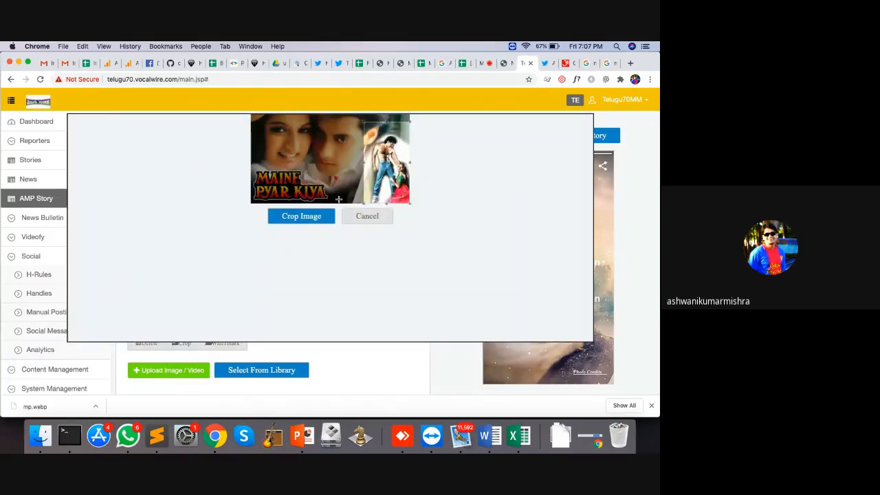
left_click(313, 220)
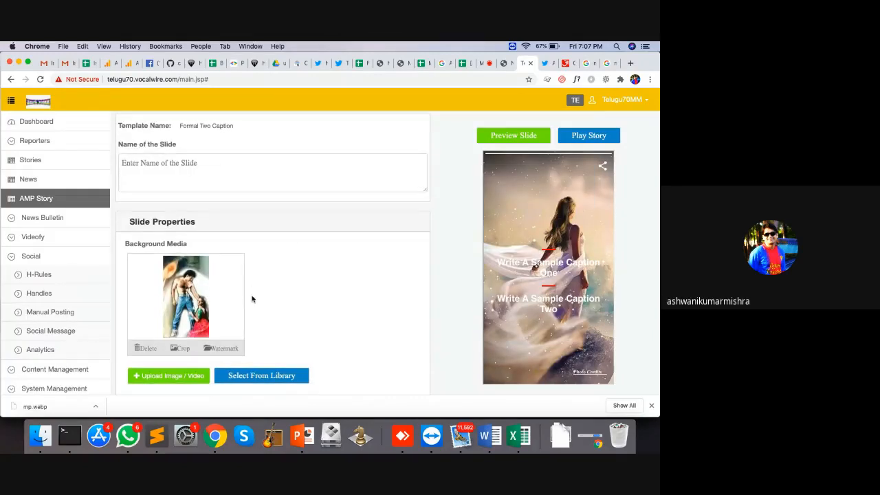
scroll(251, 299, "down", 5)
scroll(252, 296, "up", 3)
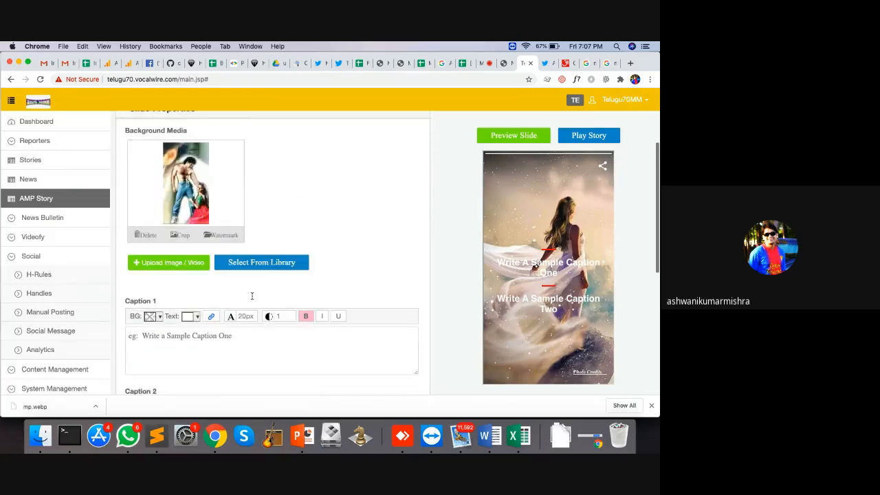
Enter captions 'Maine Pyar Kiya' and 'A blockbuster by Rajshri Production' with photo credit Google
scroll(197, 241, "down", 6)
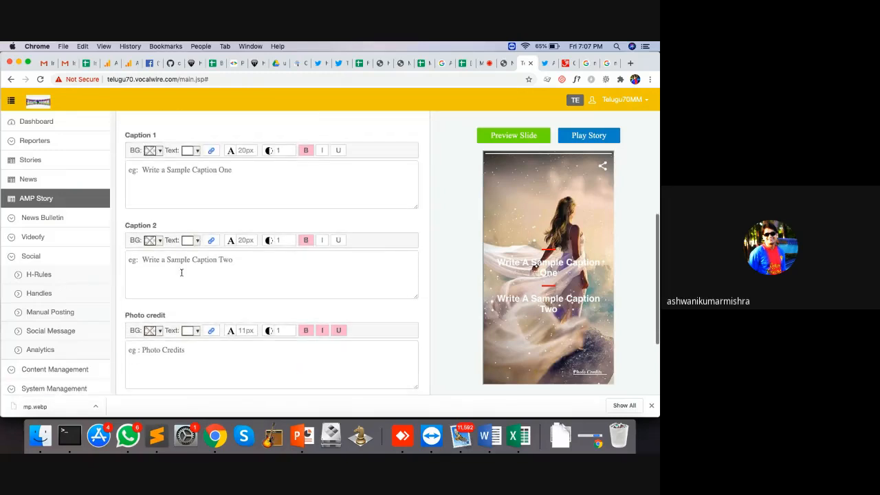
left_click(200, 177)
type("Maine Pyar Kiya")
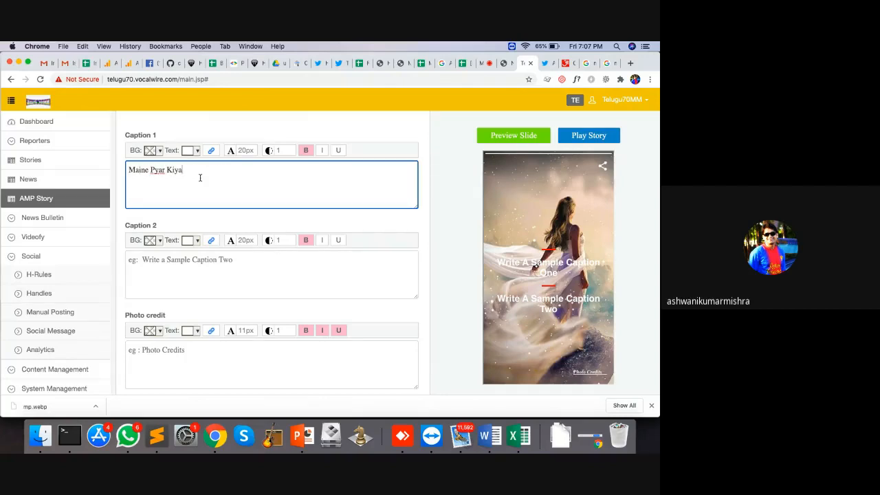
left_click(205, 273)
type("A ")
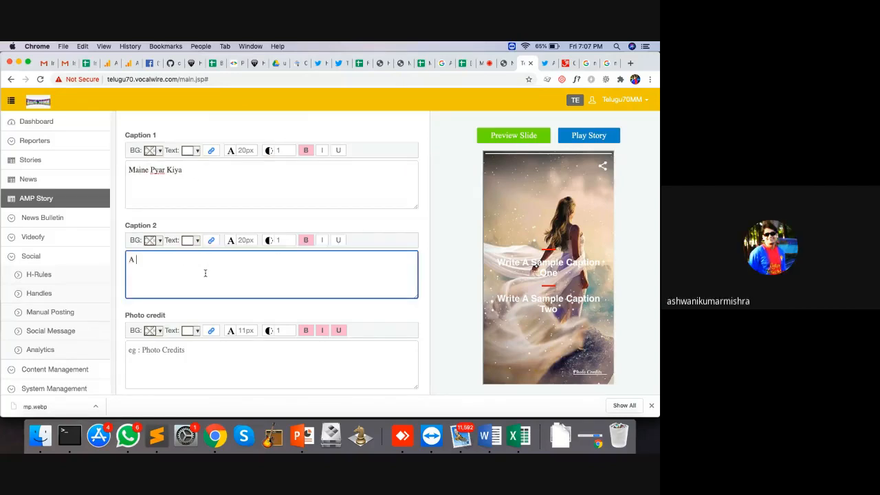
type("blockbust")
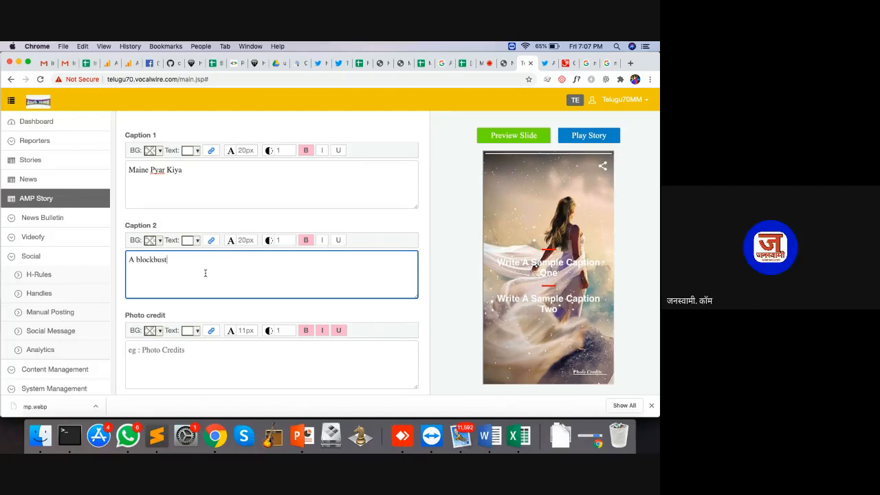
type("er by Rajshri Production")
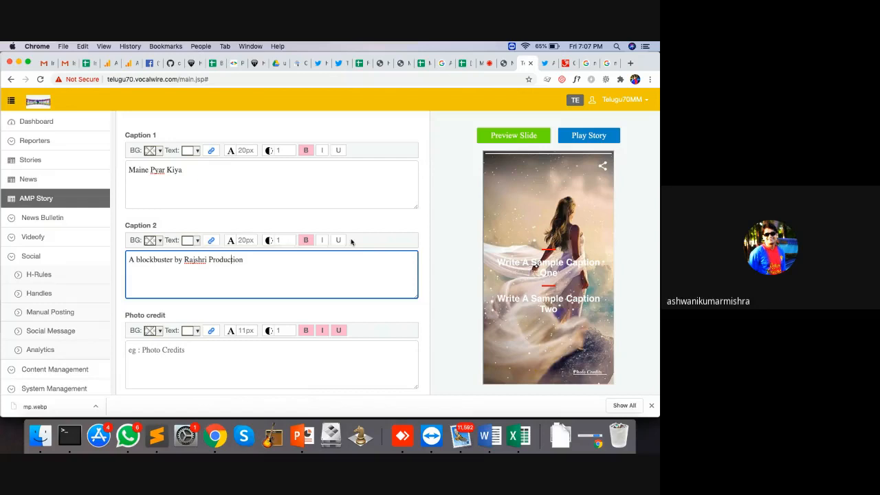
scroll(347, 243, "down", 3)
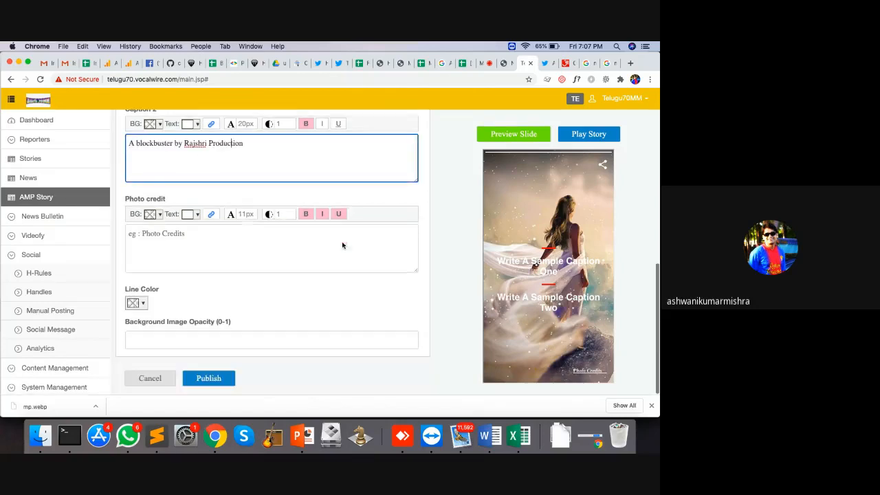
left_click(197, 248)
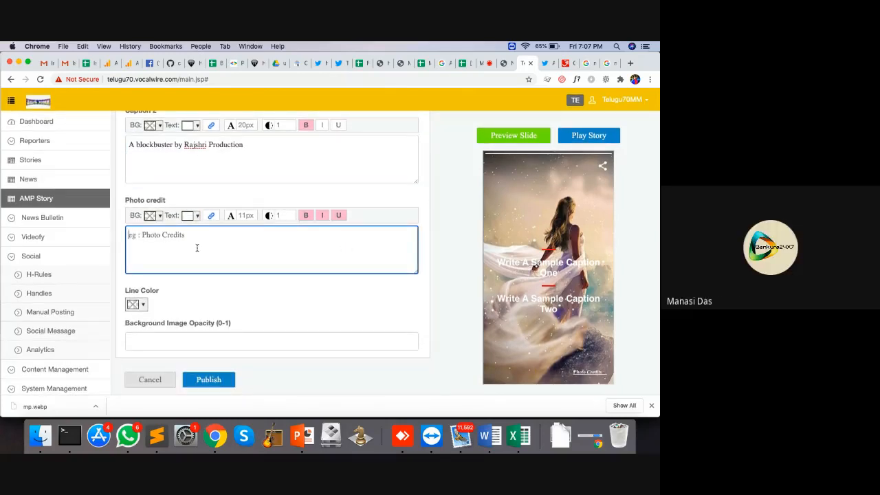
type("Google")
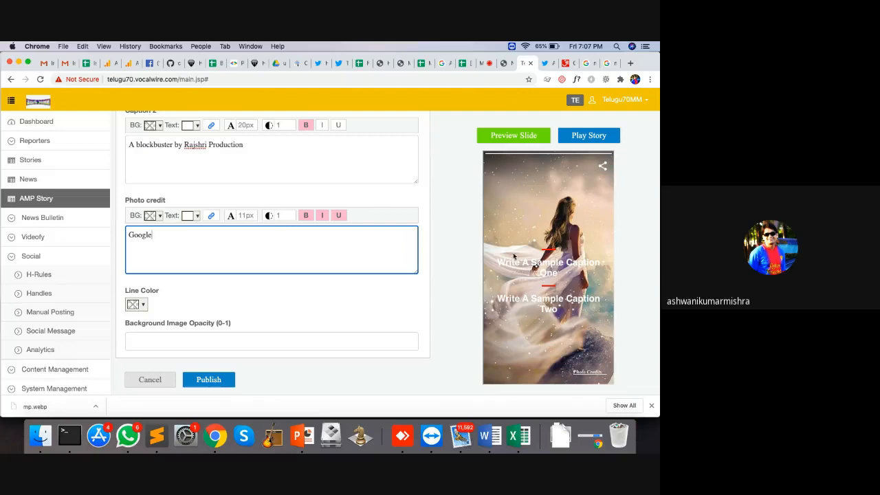
left_click(142, 305)
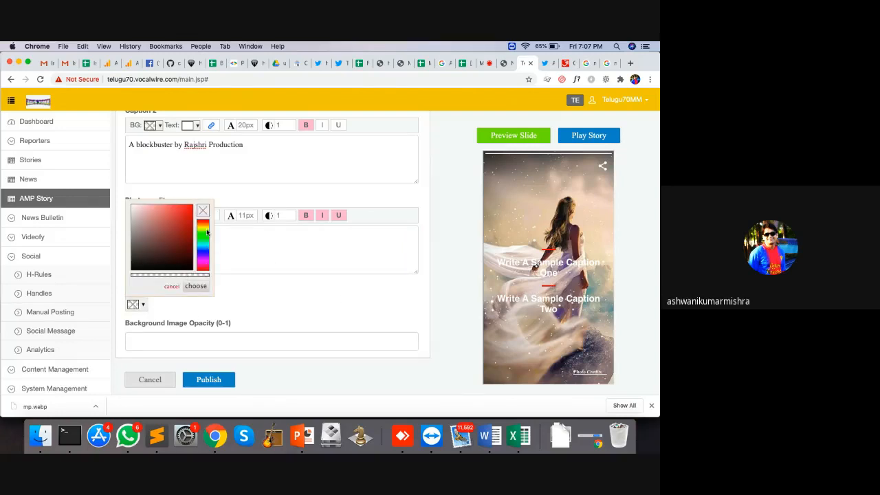
Set the Maine Pyar Kiya slide's line colour to yellow and preview it
left_click(207, 232)
left_click(192, 208)
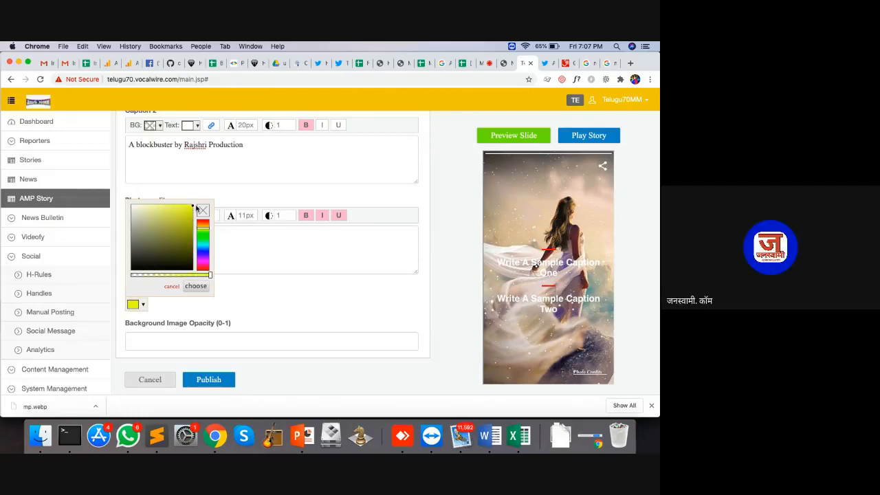
left_click(196, 286)
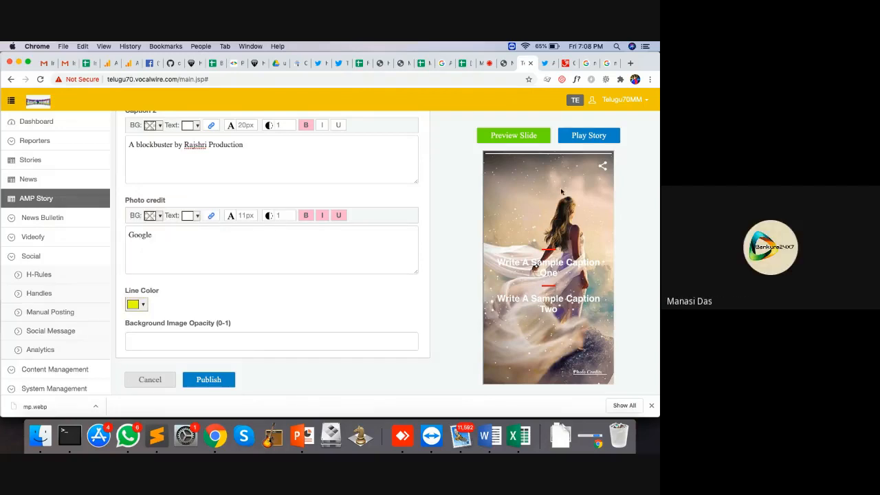
left_click(524, 136)
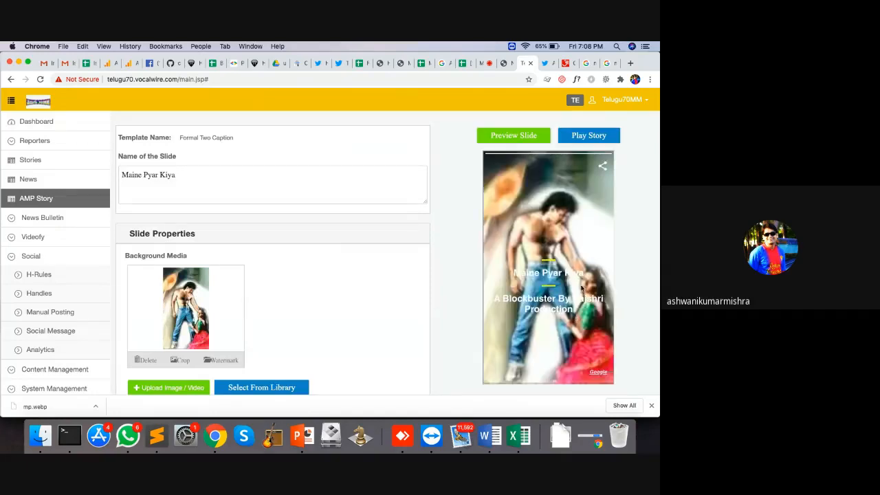
scroll(334, 350, "down", 10)
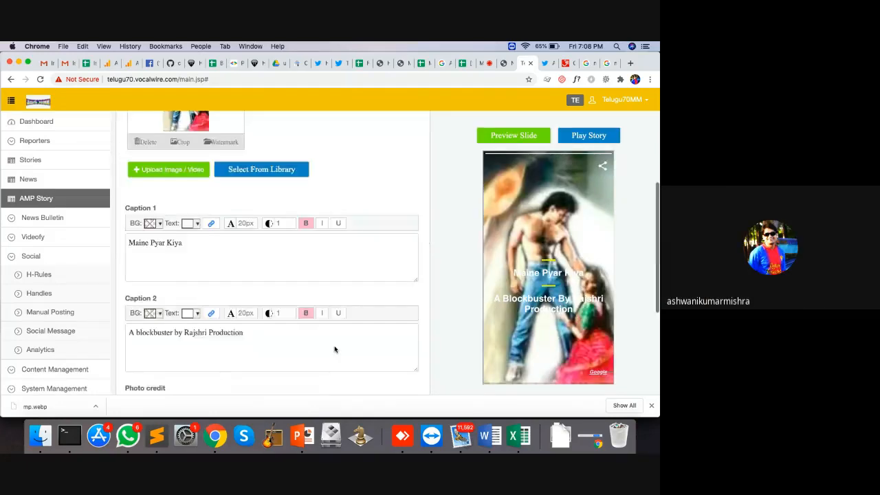
Set background image opacity to 0.7, preview the slide, and publish it
left_click(184, 338)
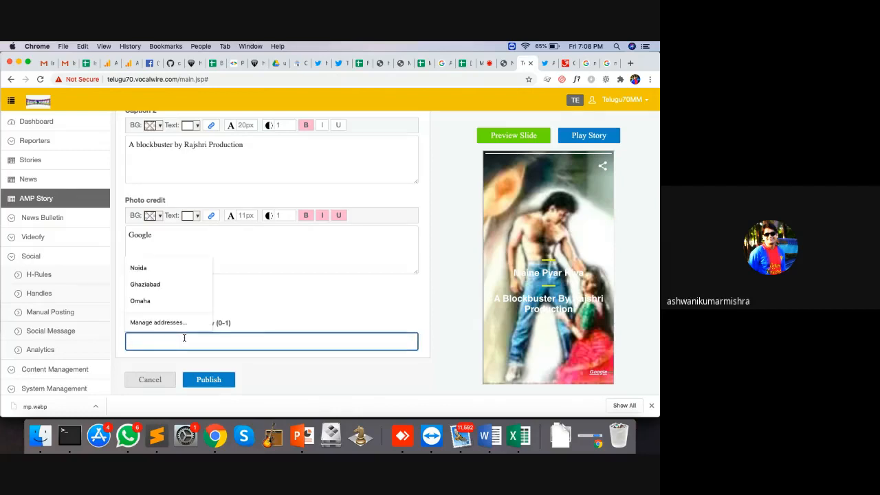
left_click(272, 308)
left_click(252, 338)
type("0.7")
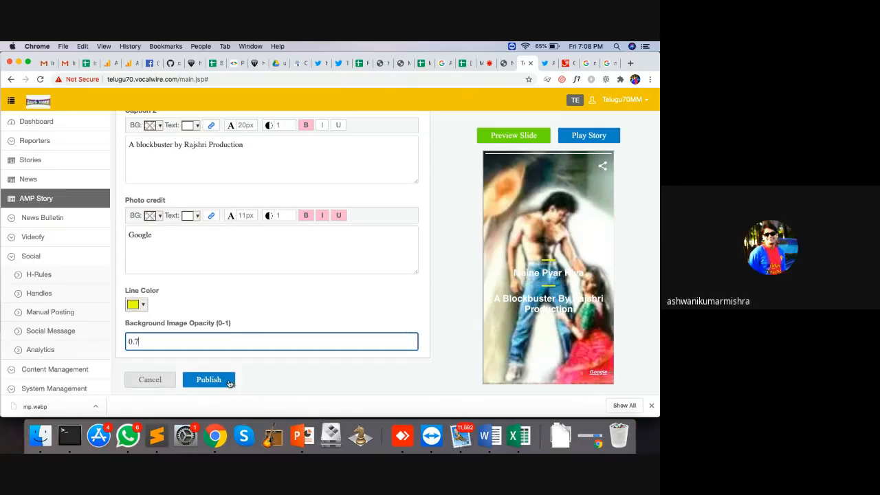
left_click(498, 140)
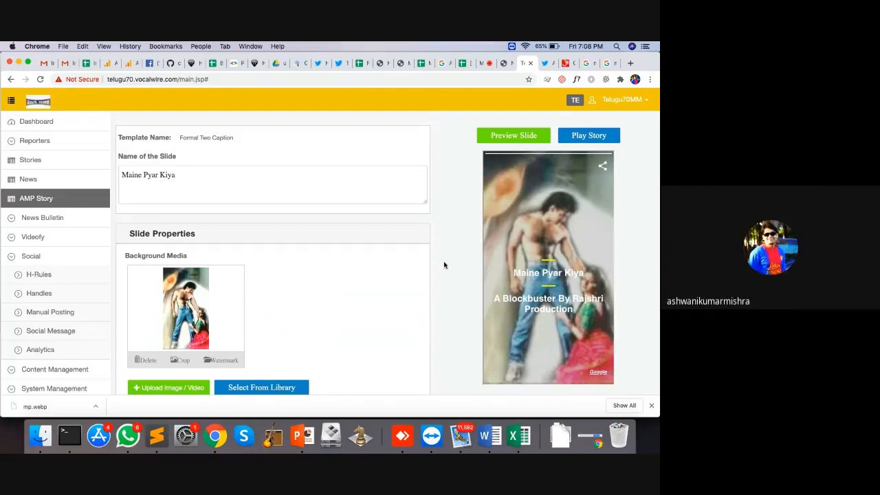
scroll(336, 289, "down", 10)
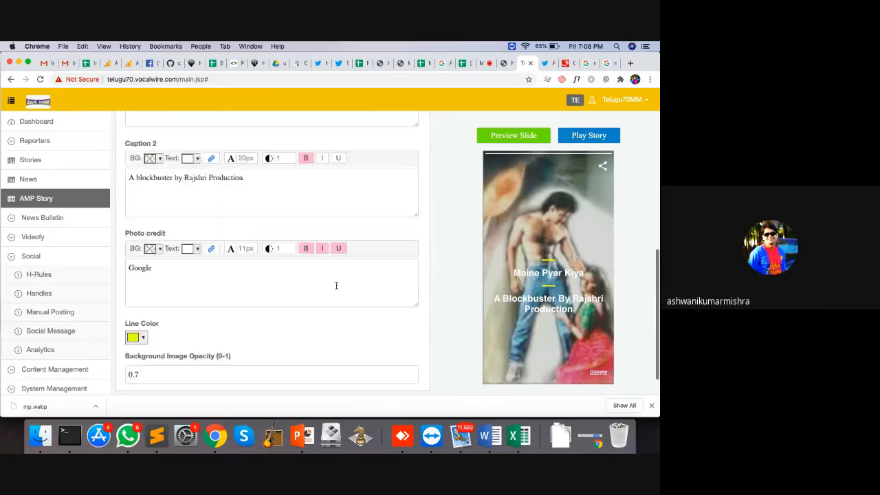
left_click(208, 380)
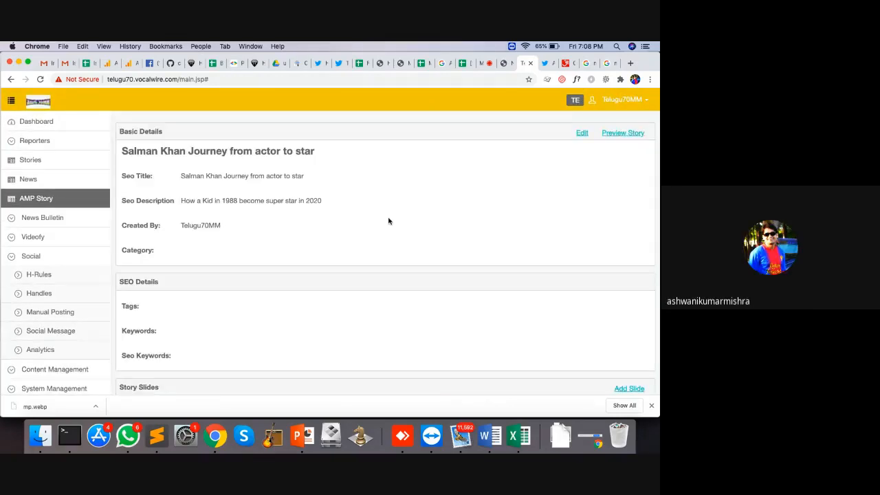
Search Google Images for 'hum apke hai kon vertical'
left_click(609, 64)
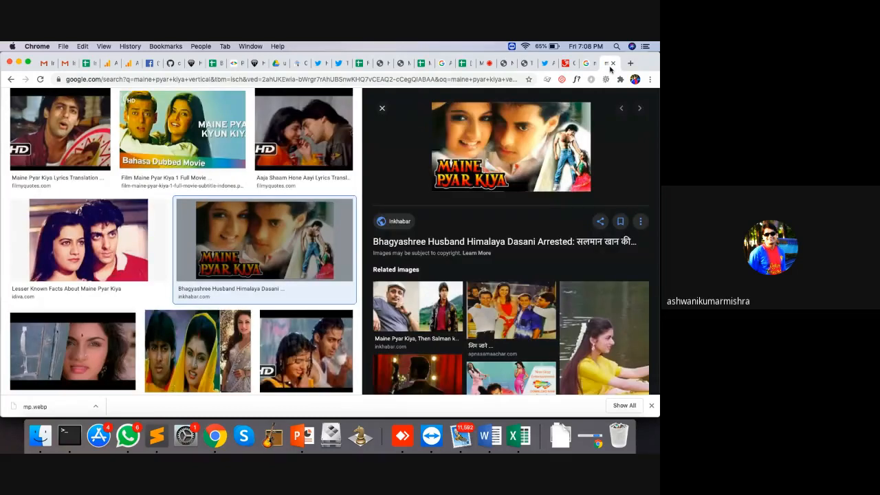
scroll(206, 129, "up", 3)
left_click_drag(154, 107, 25, 97)
type("u")
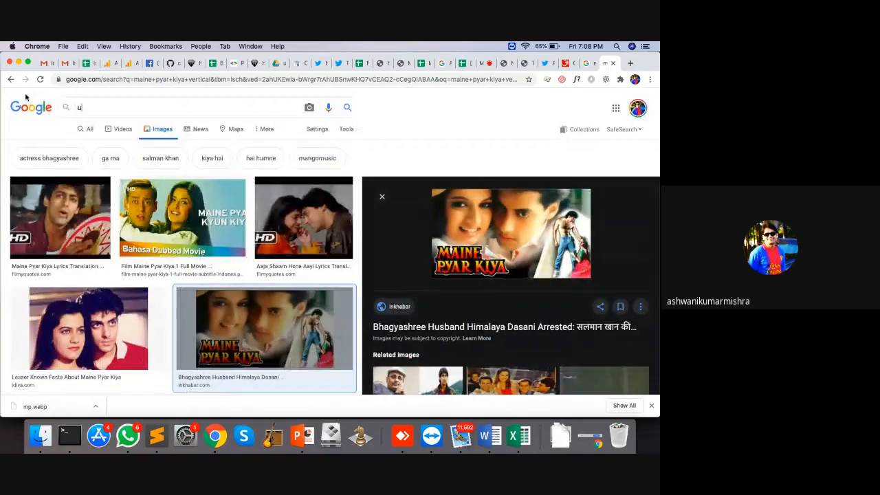
type("rd")
key("BackSpace")
key("BackSpace")
key("BackSpace")
type("hum ")
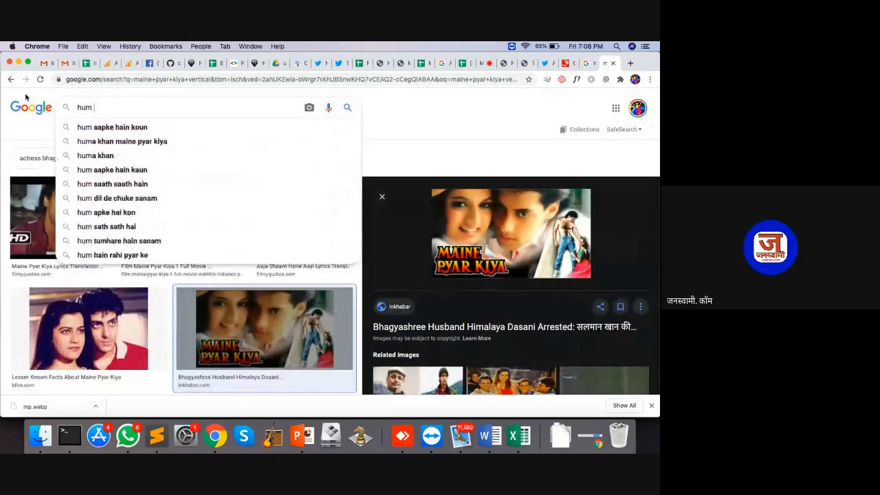
type("apke")
key("Down")
key("Return")
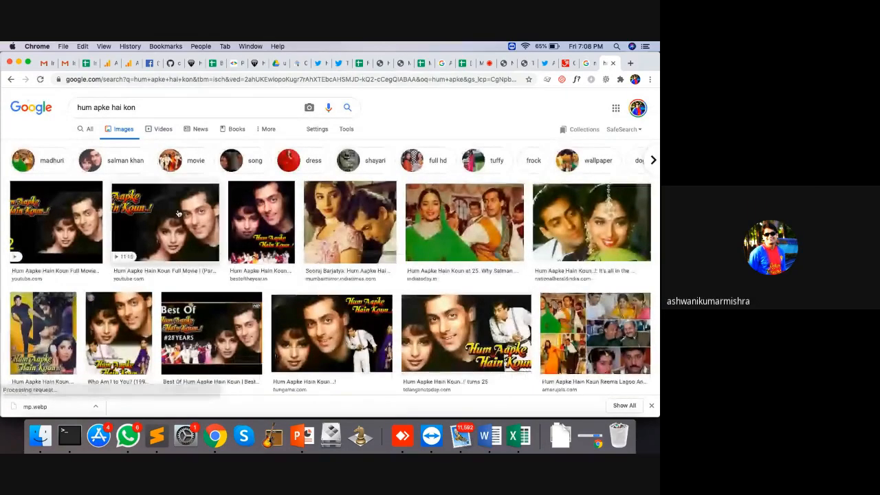
left_click(195, 105)
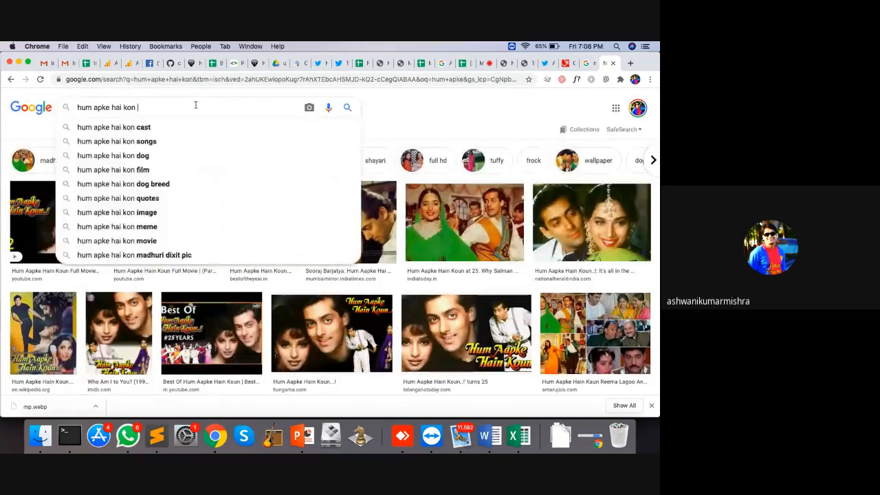
type("vertical")
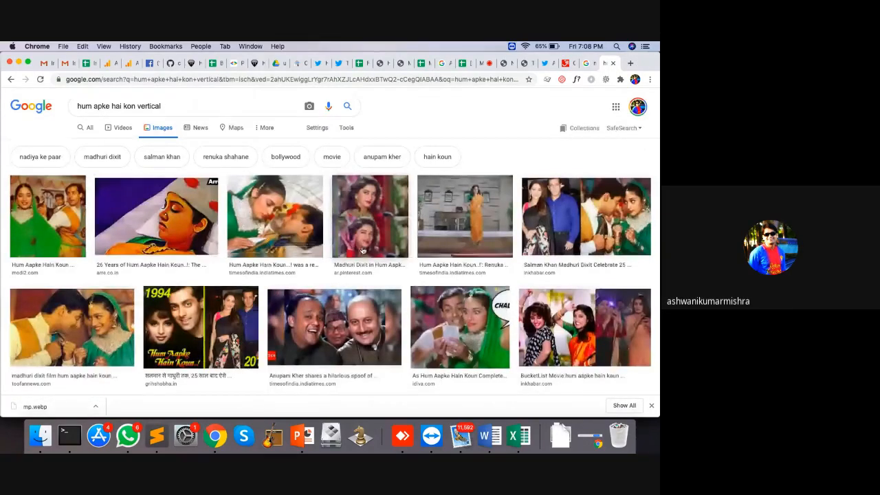
scroll(363, 250, "down", 5)
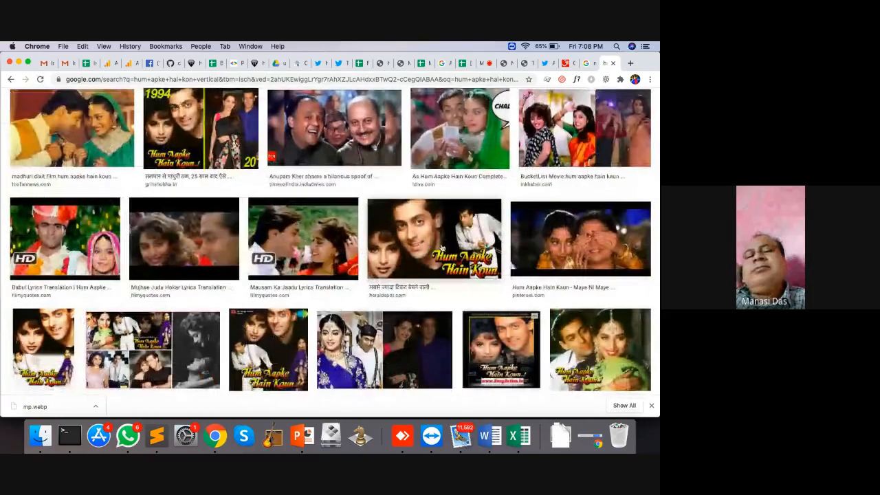
Save the heraldspot Hum Aapke Hain Koun image as hum.jpg
left_click(450, 233)
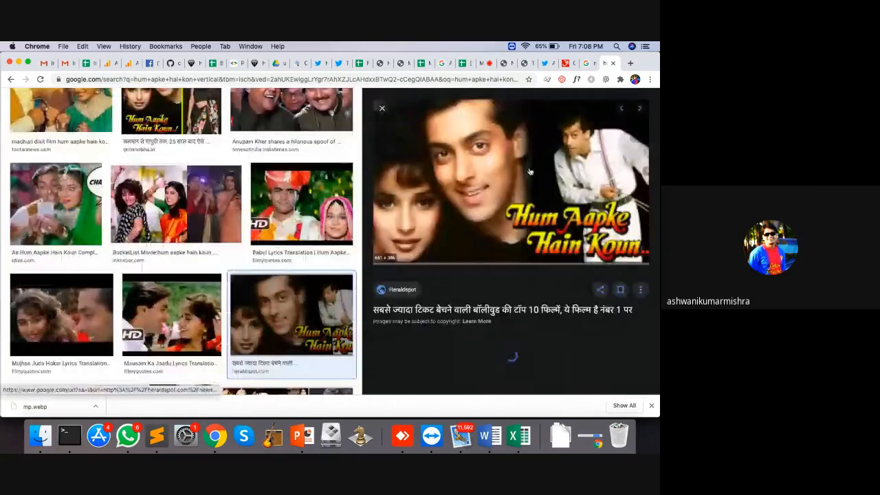
right_click(507, 155)
left_click(542, 237)
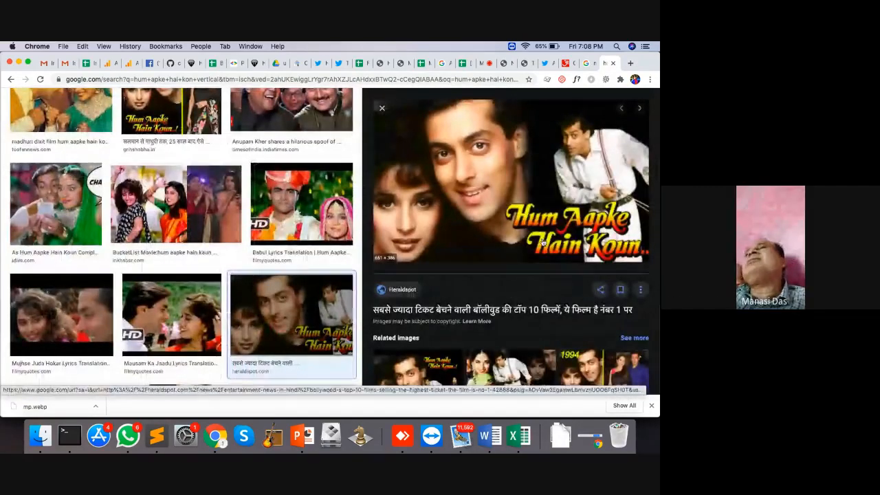
type("hum")
key("Return")
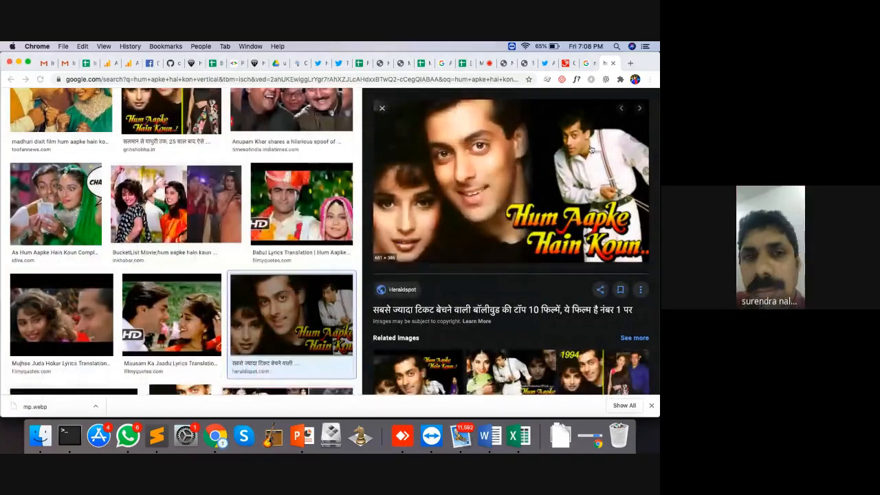
left_click(504, 63)
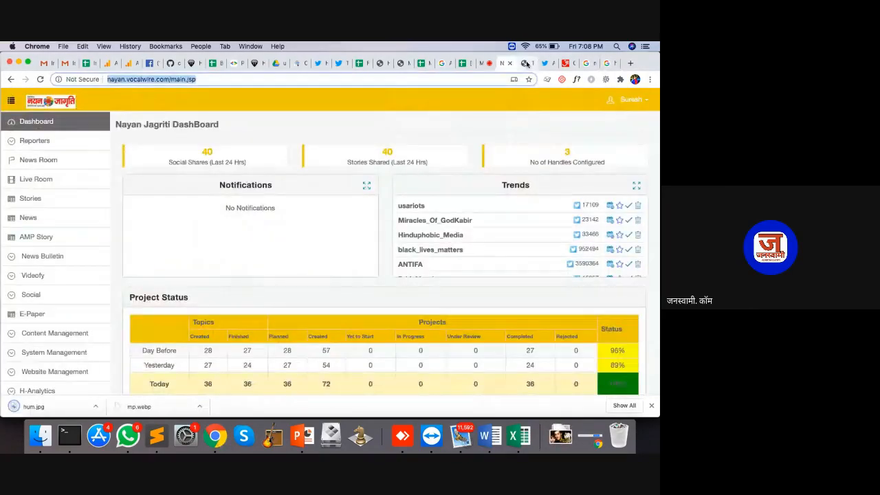
Add a new Formal Single Caption Up slide to the Telugu70MM AMP story
left_click(527, 63)
scroll(343, 241, "down", 3)
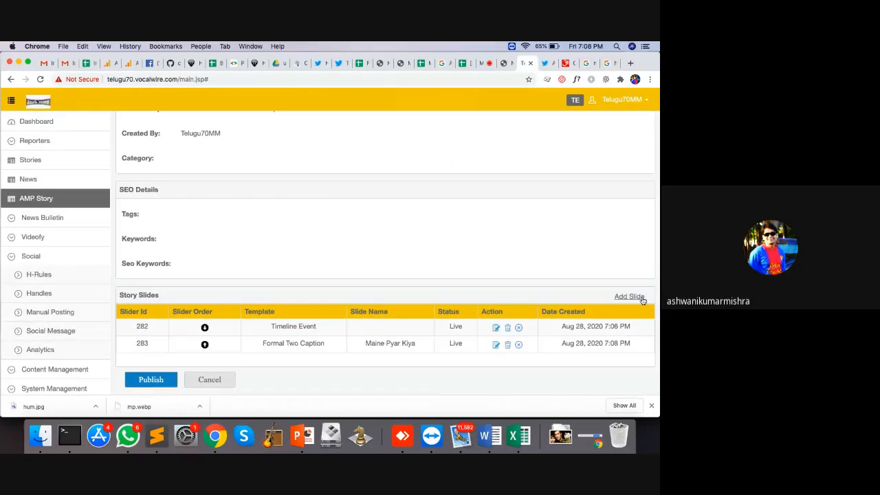
left_click(635, 297)
left_click(320, 140)
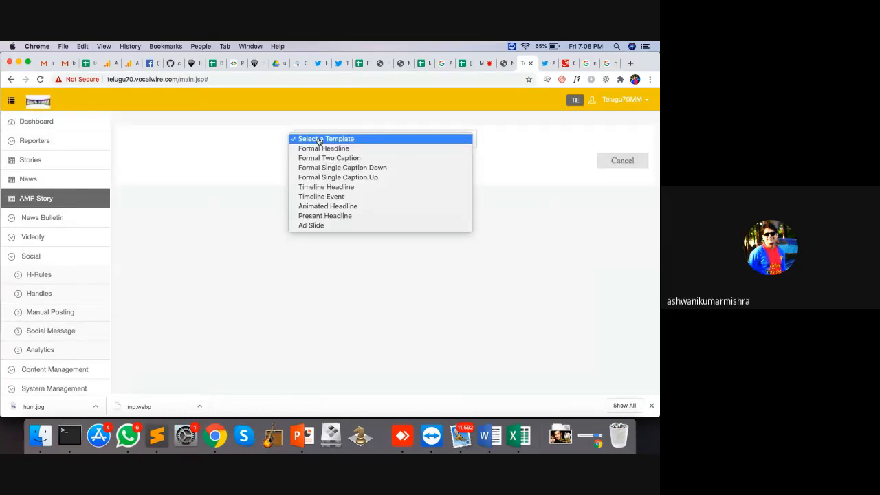
left_click(339, 180)
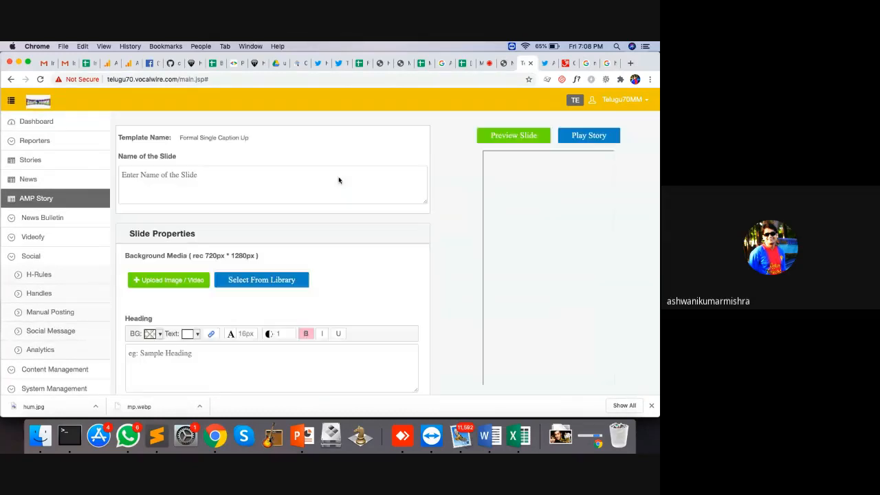
Upload hum.jpg as the slide background, cropped to a tall close-up of the actor's face
left_click(182, 283)
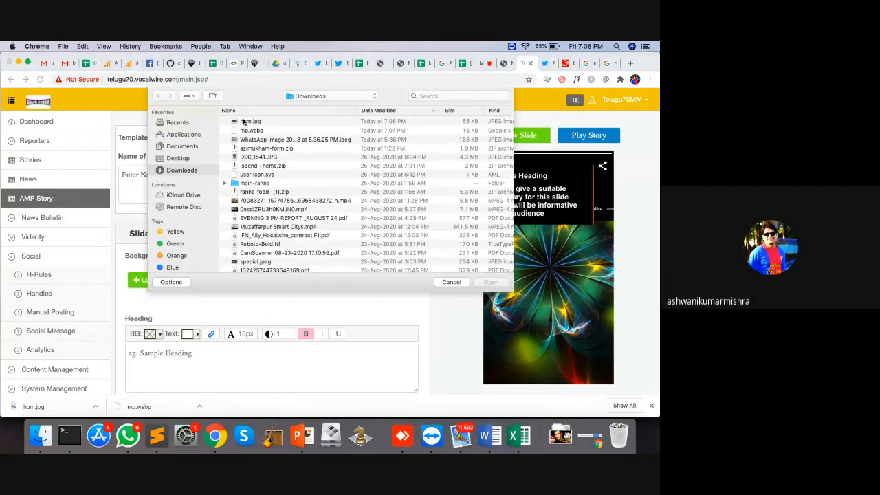
double_click(245, 121)
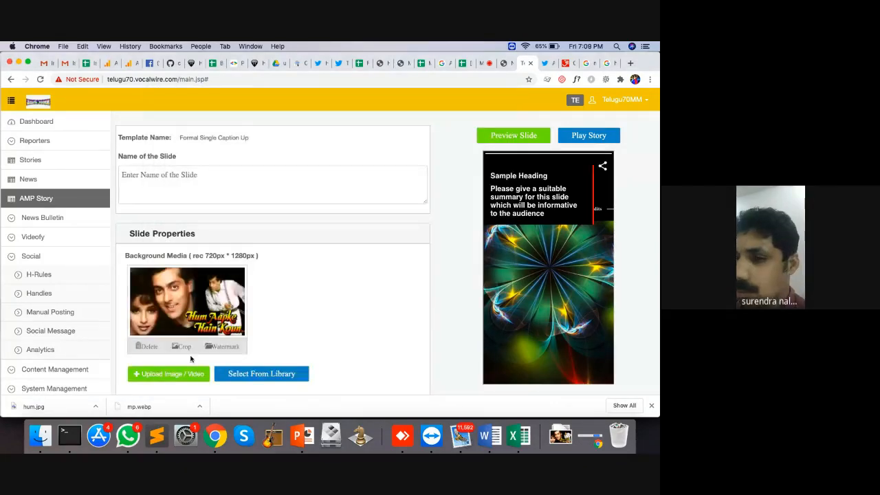
left_click(183, 348)
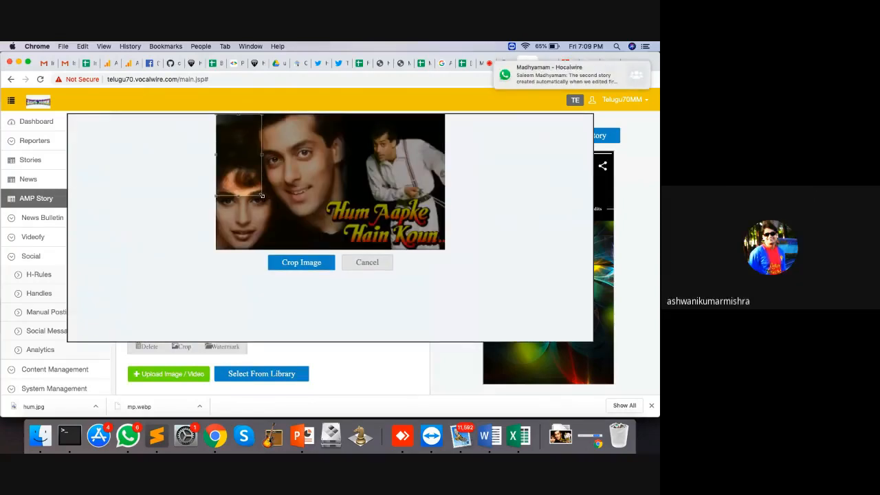
left_click_drag(261, 196, 375, 262)
left_click_drag(279, 215, 299, 214)
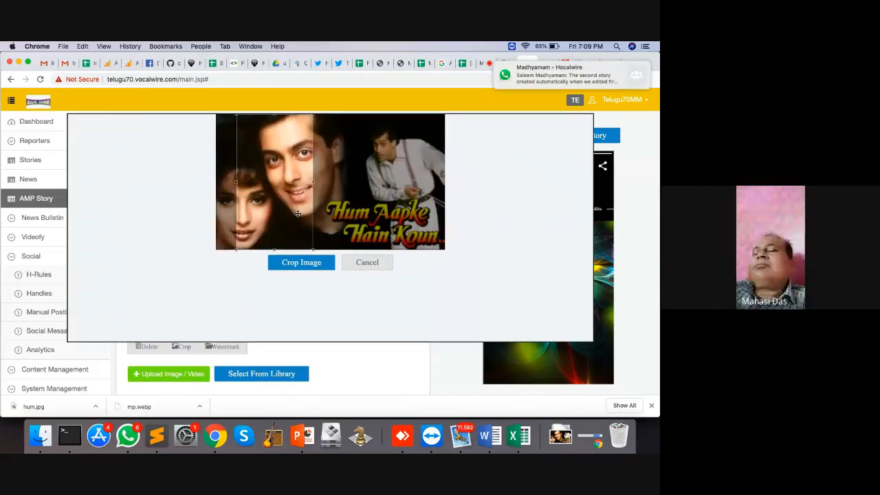
left_click(311, 265)
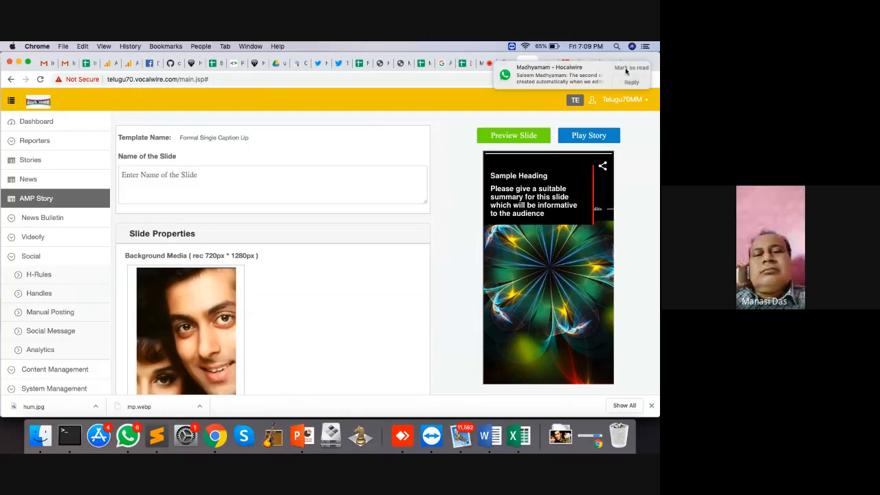
Dismiss the screen-sharing notice and return to the AMP story slide editor
left_click(488, 65)
mouse_move(392, 164)
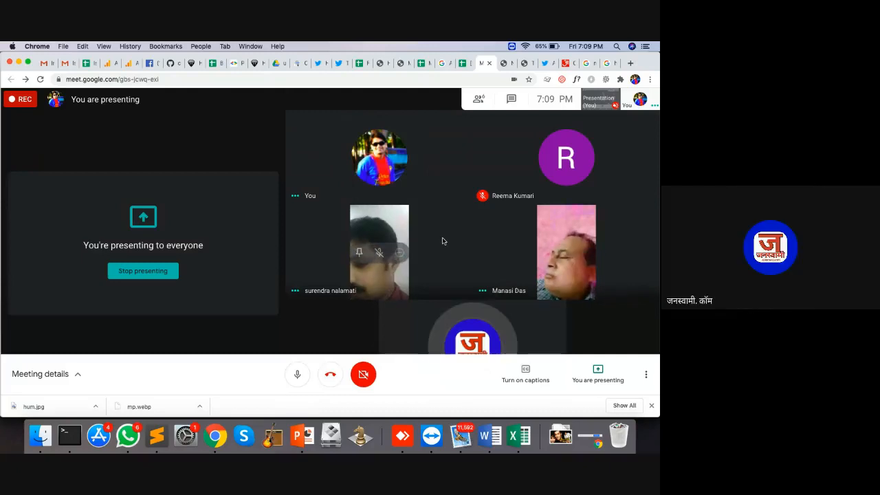
left_click(504, 63)
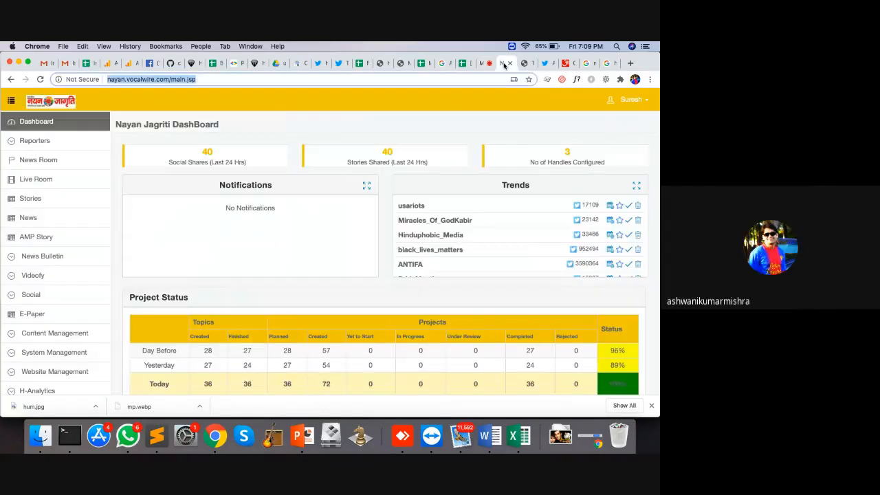
left_click(634, 67)
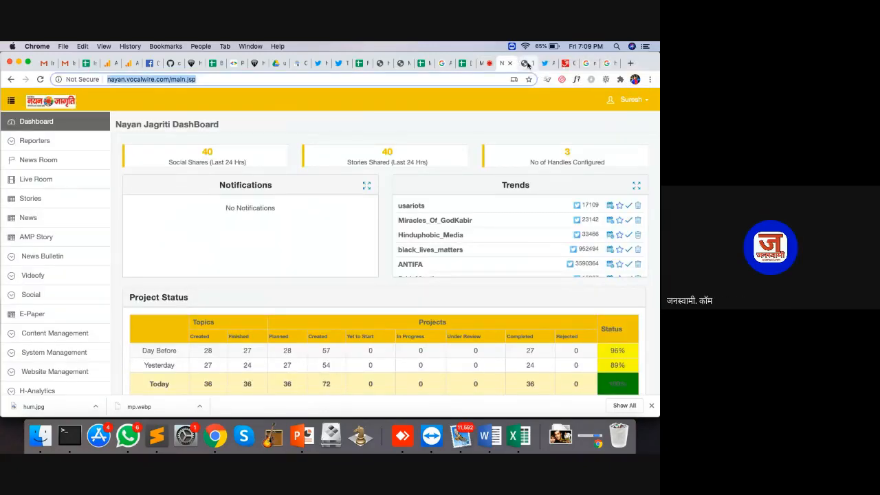
left_click(527, 63)
scroll(436, 188, "down", 5)
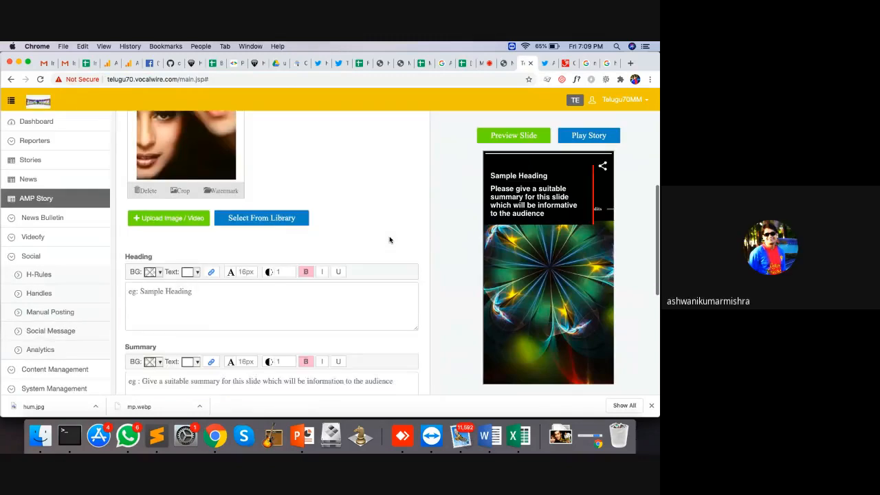
Give the new slide the heading 'Hum Apke Hain Kuan'
scroll(389, 240, "down", 3)
scroll(389, 237, "up", 4)
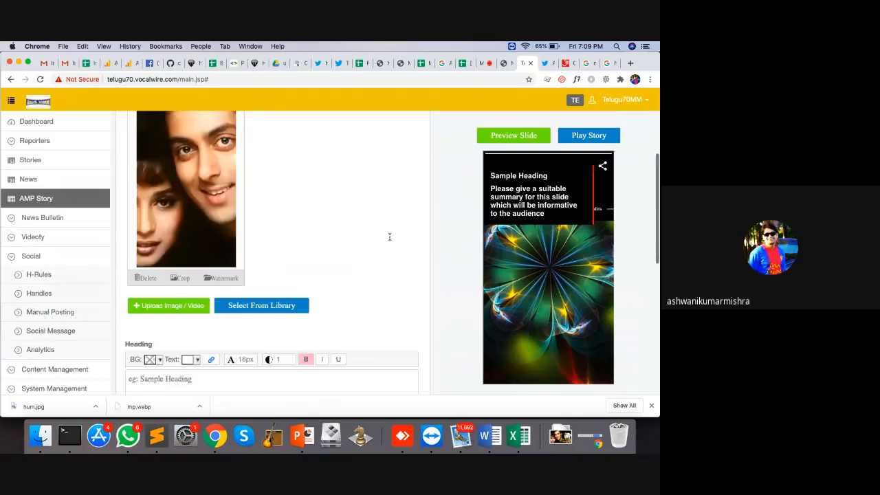
scroll(389, 236, "up", 2)
scroll(389, 240, "down", 5)
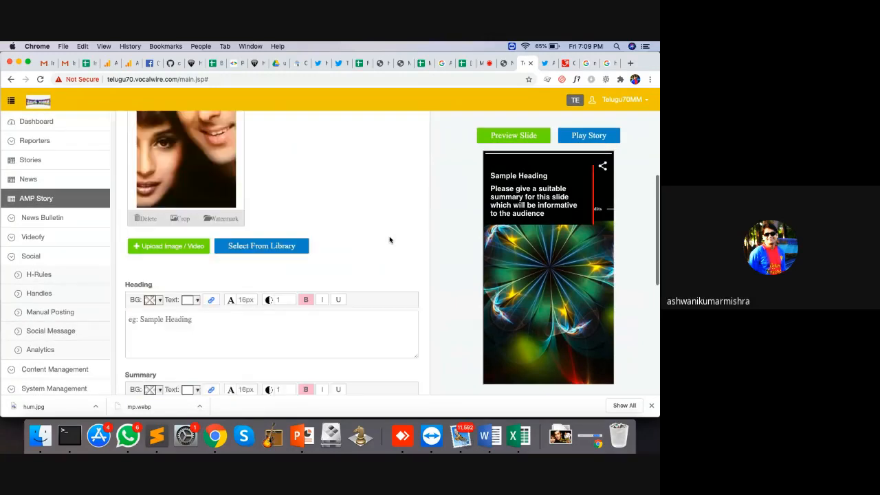
left_click(209, 320)
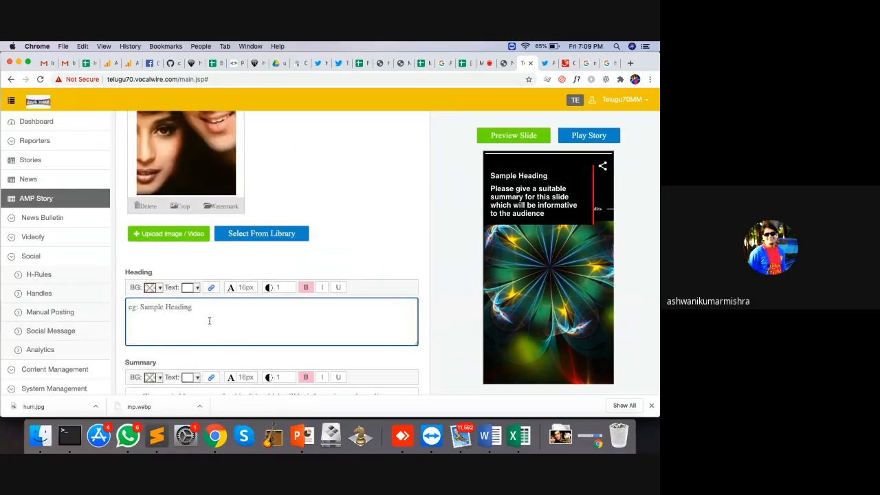
type("HUm A")
key("BackSpace")
key("BackSpace")
type("um P")
key("BackSpace")
type("Apke Hain Kuna")
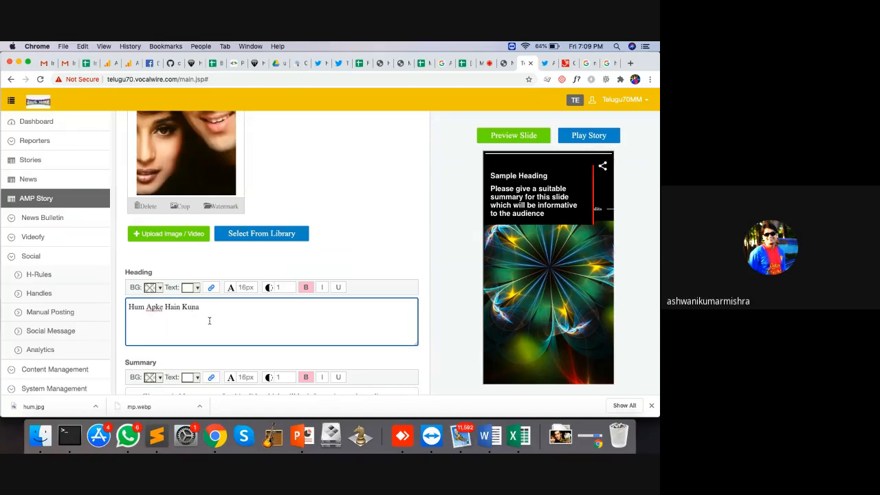
Add the summary 'A movie again by rajshri production', preview, and publish the slide
scroll(209, 321, "down", 5)
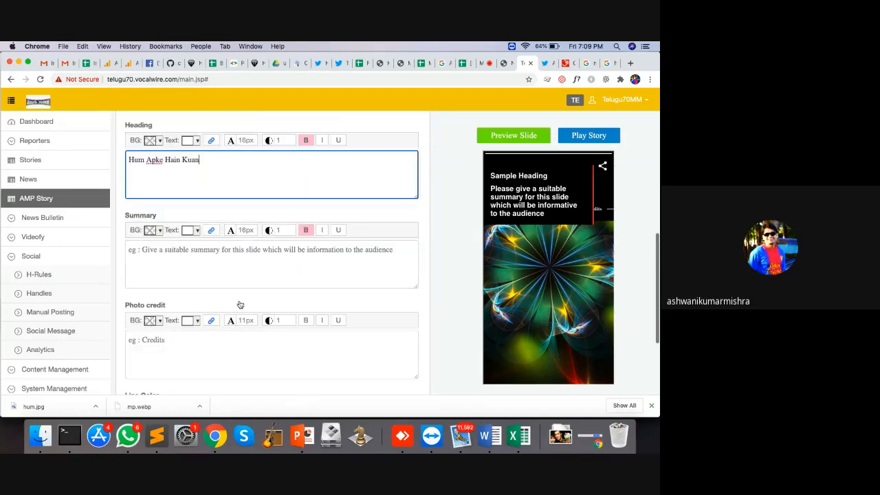
left_click(232, 275)
type("A movi")
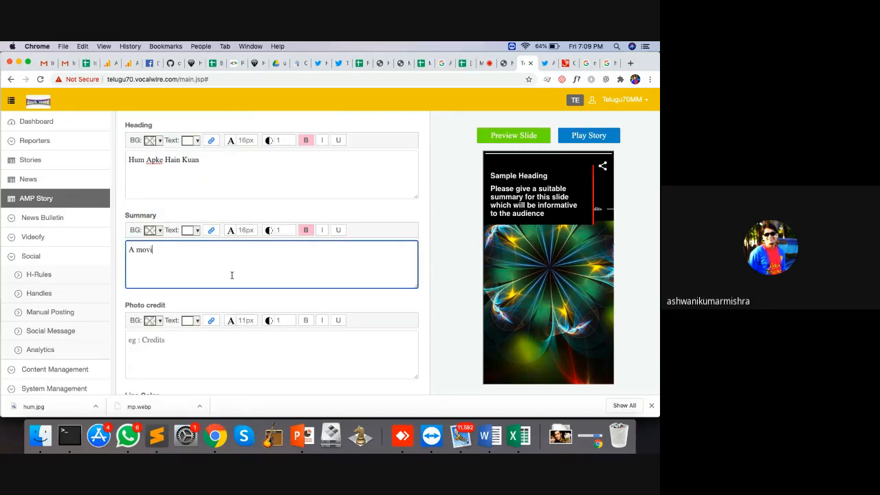
type("e again by rajshri production")
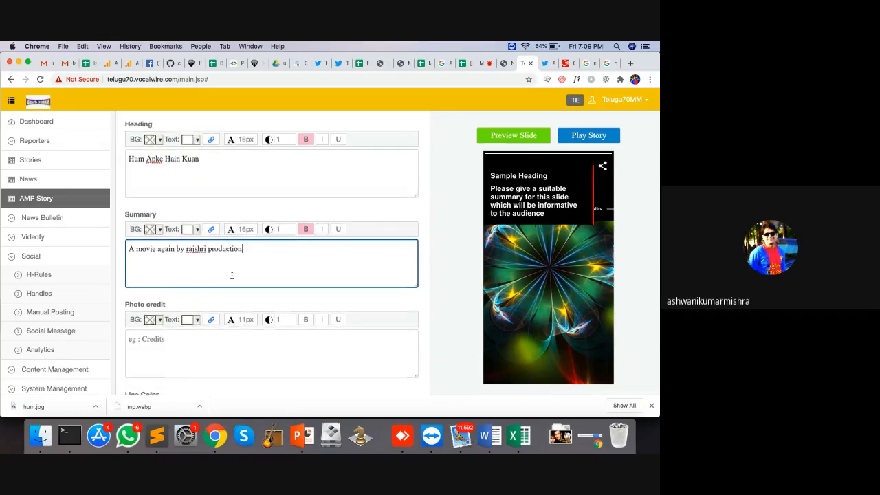
scroll(232, 275, "down", 4)
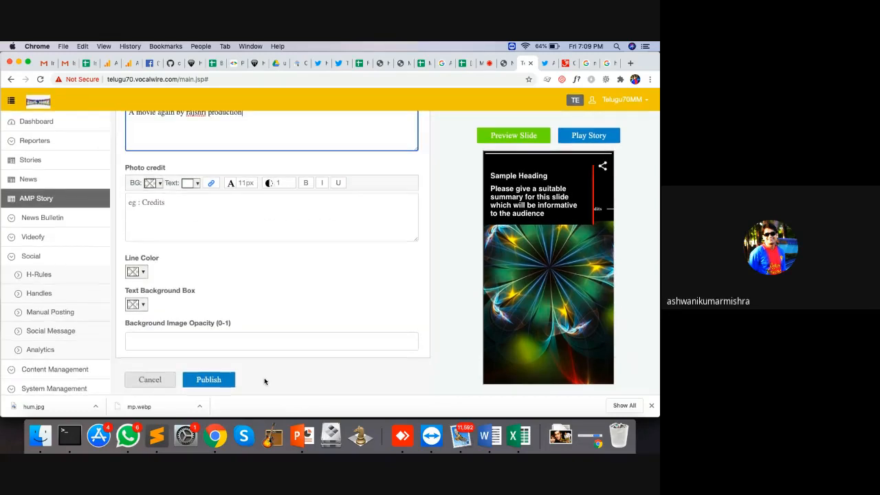
left_click(540, 136)
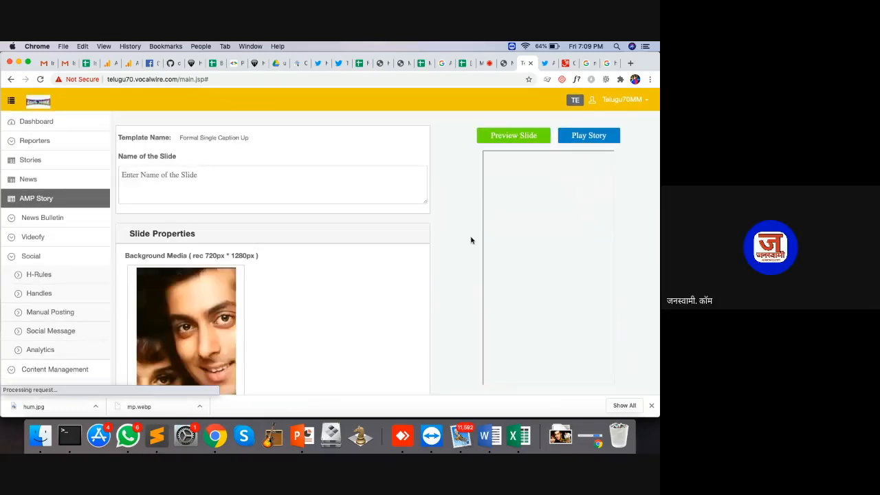
scroll(471, 240, "down", 5)
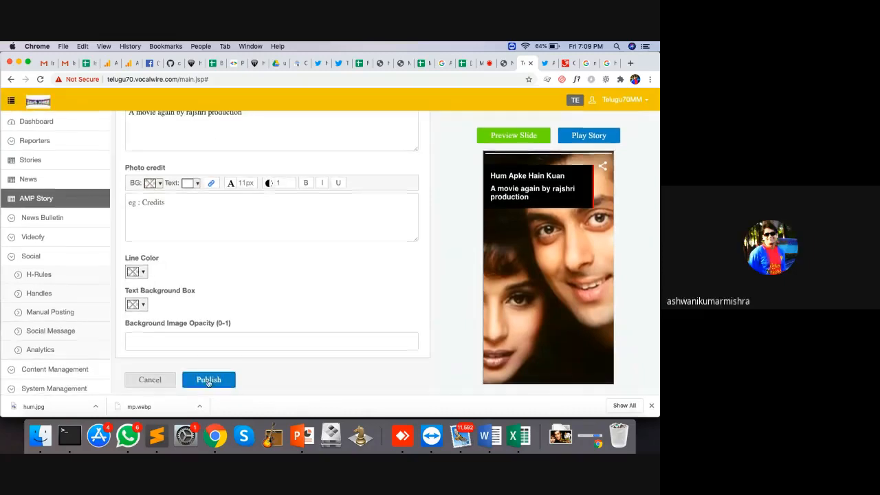
left_click(203, 379)
scroll(425, 267, "down", 4)
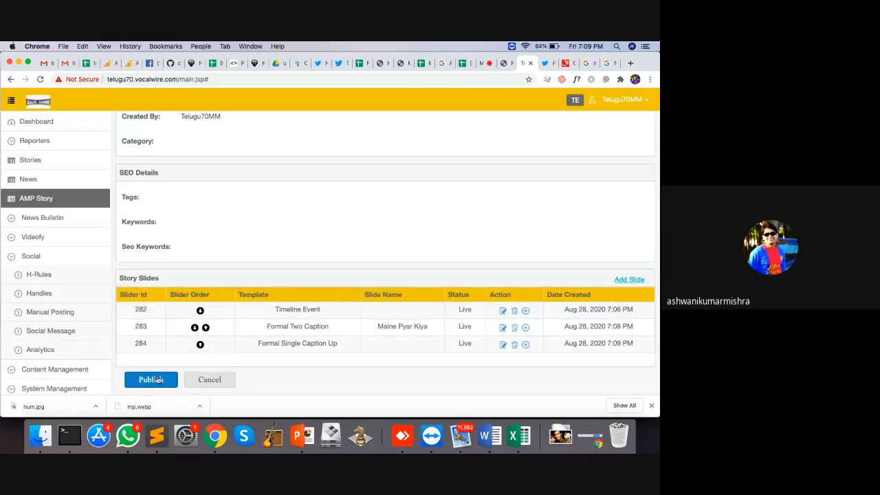
Publish the Salman Khan story and reload its live page from the AMP Stories list
left_click(156, 379)
left_click(42, 199)
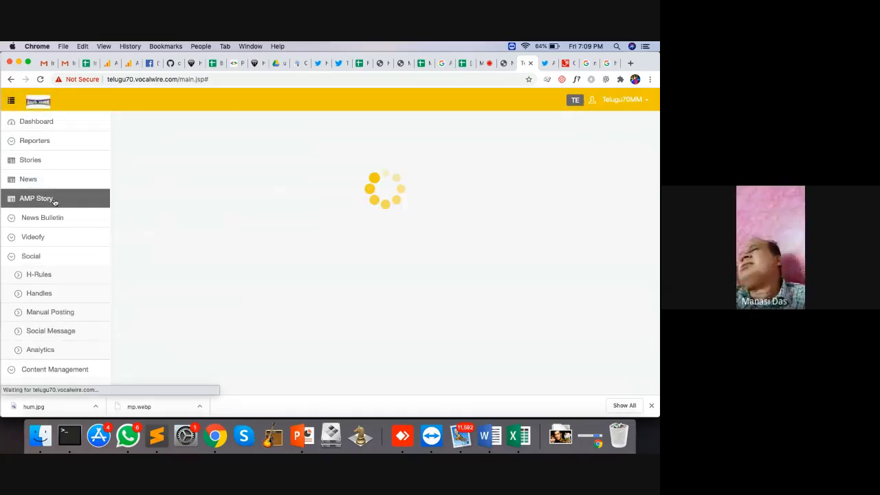
left_click(635, 169)
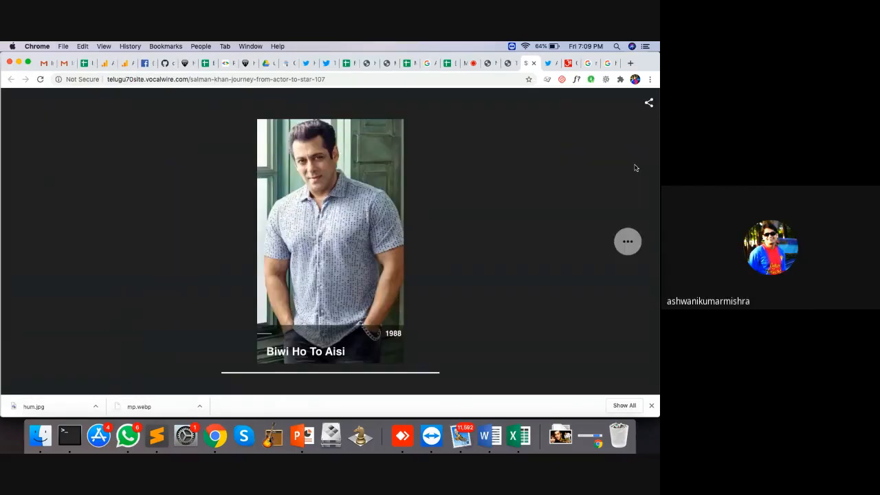
left_click(302, 80)
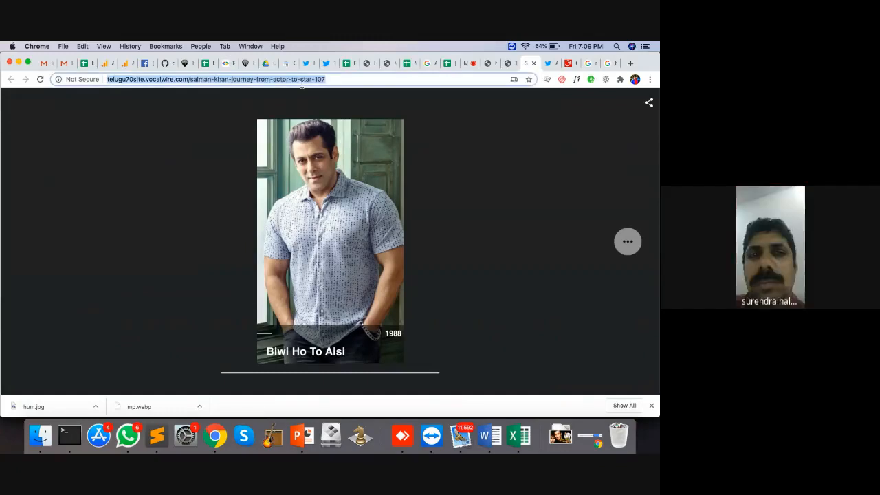
key("Return")
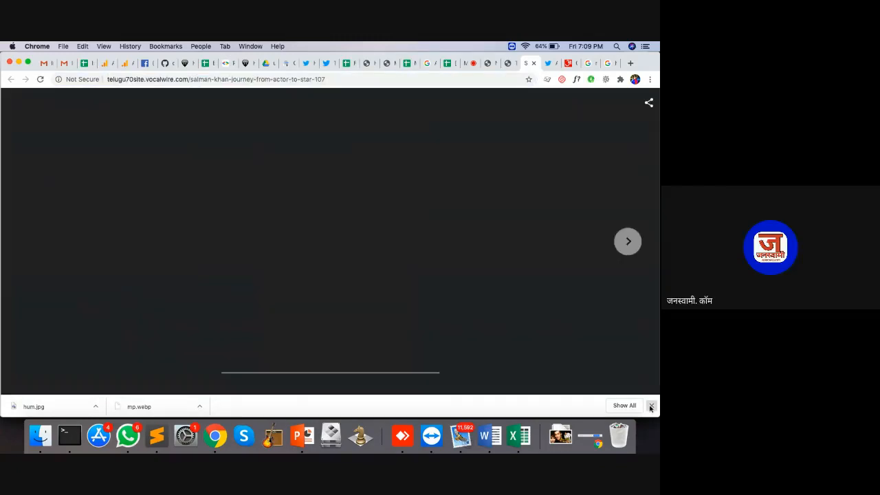
left_click(190, 80)
key("Return")
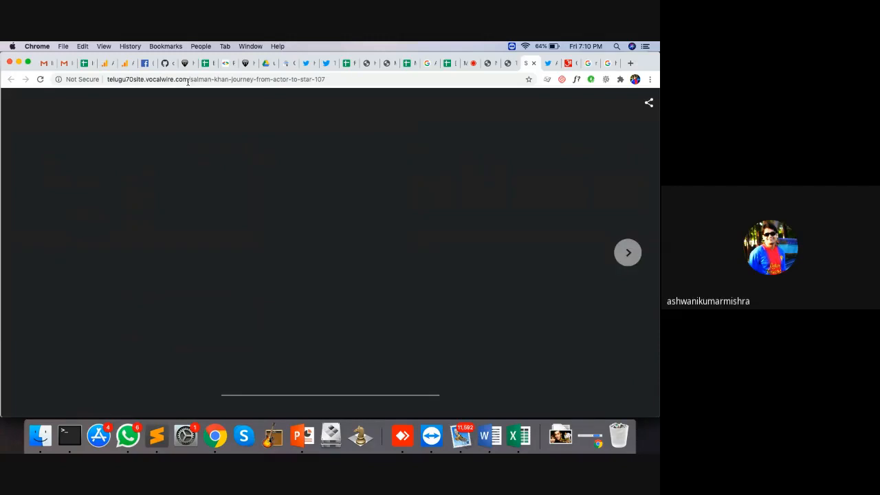
Clear the partner cache via xhr/admin/clearPartnerCache, reload the story, and return to admin
left_click_drag(190, 80, 501, 110)
key("super+c")
key("BackSpace")
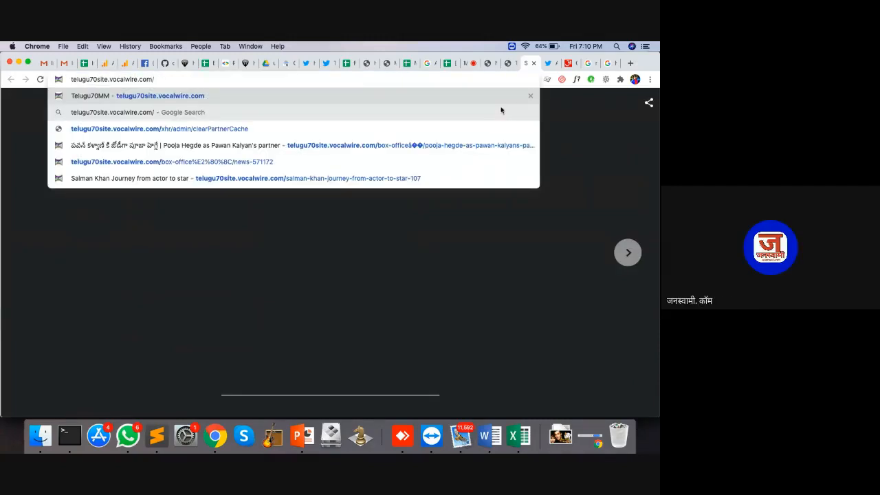
type("xhr/admin/clearPartnerCache")
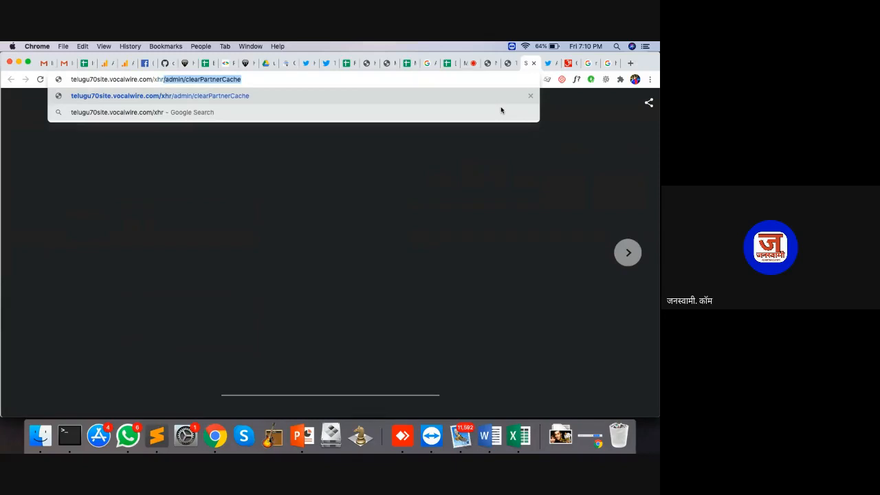
key("Return")
left_click_drag(191, 80, 558, 112)
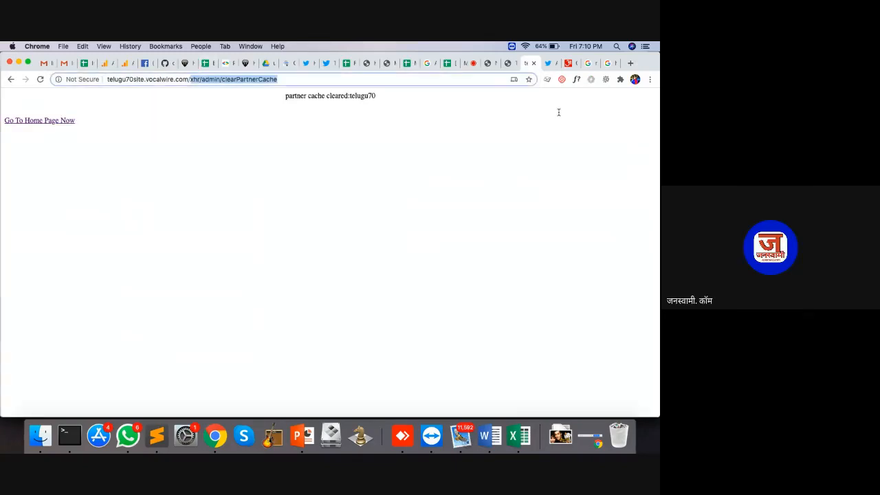
key("super+v")
key("Return")
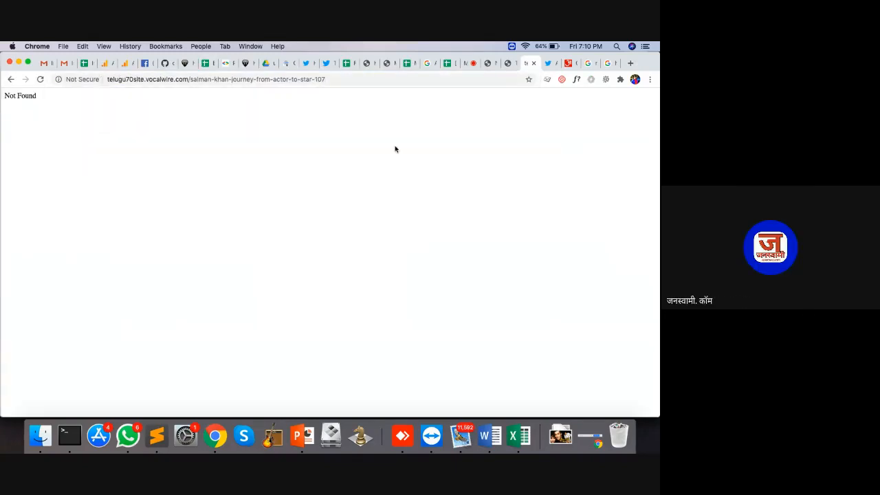
left_click_drag(190, 79, 639, 143)
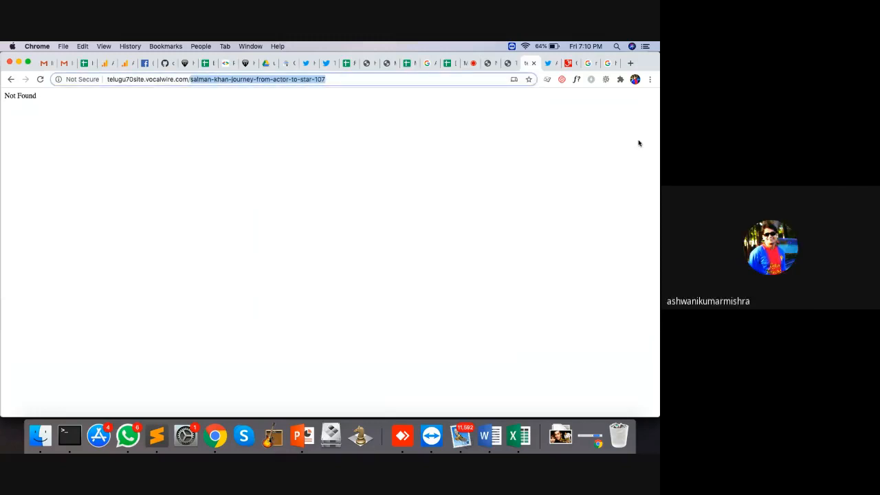
key("BackSpace")
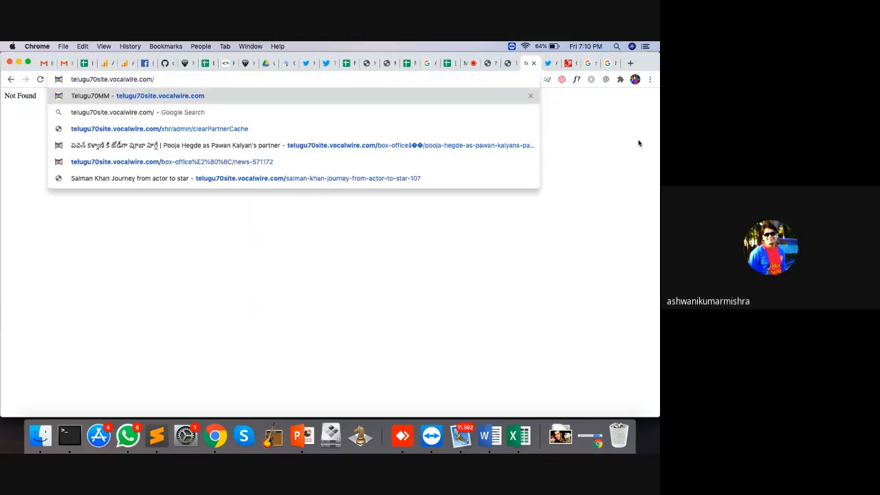
left_click(506, 63)
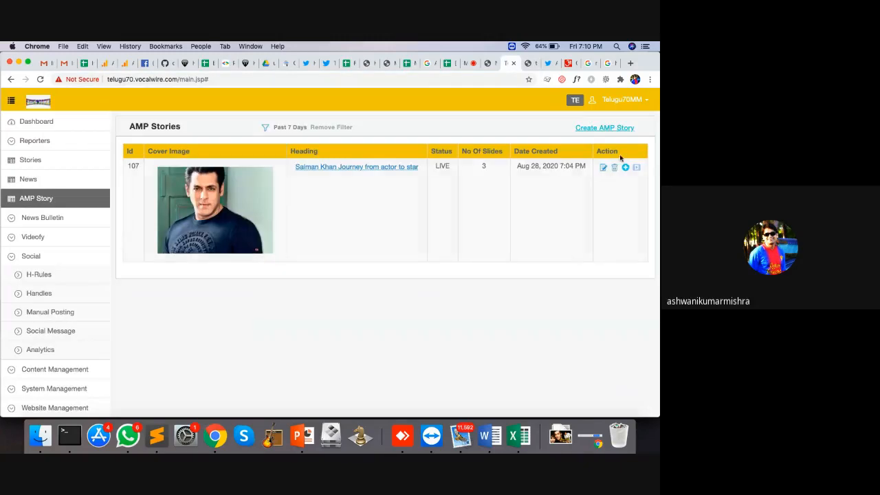
Close the story's Not Found tab and open a blank new browser tab
left_click(635, 167)
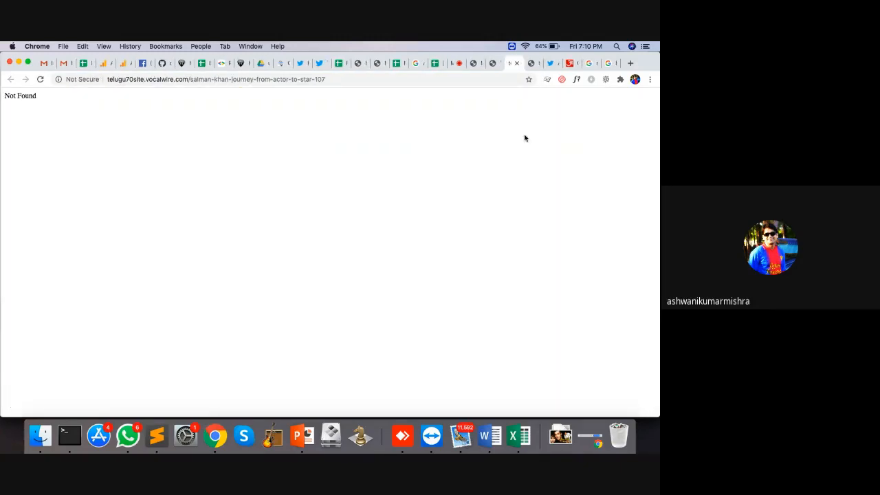
left_click(517, 64)
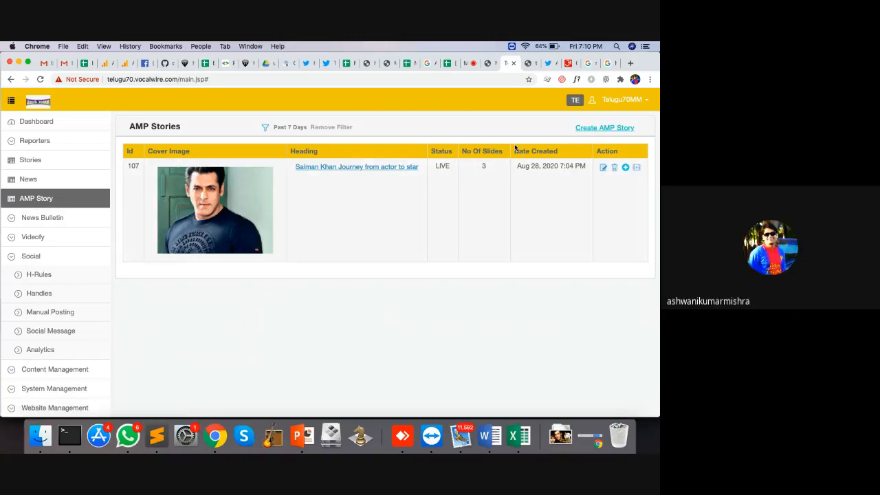
left_click(630, 63)
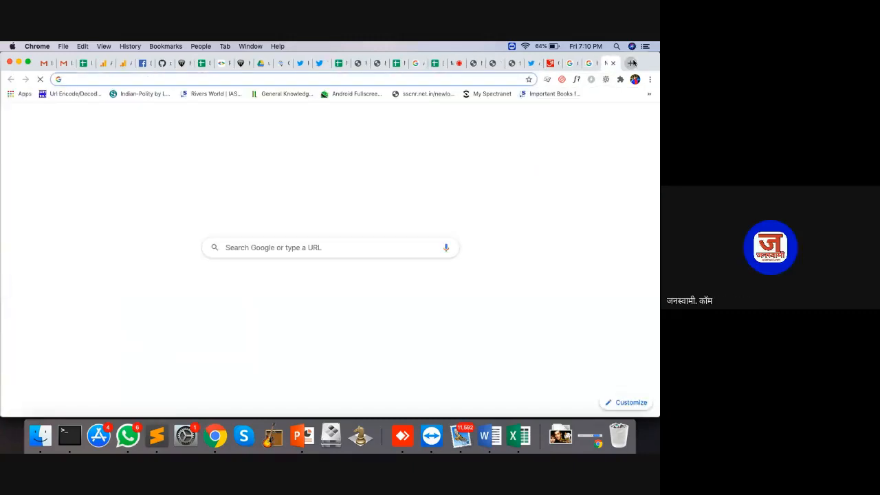
Enter the address janswami.vcalwire.com in the new tab
type("jan")
key("BackSpace")
key("BackSpace")
key("BackSpace")
key("BackSpace")
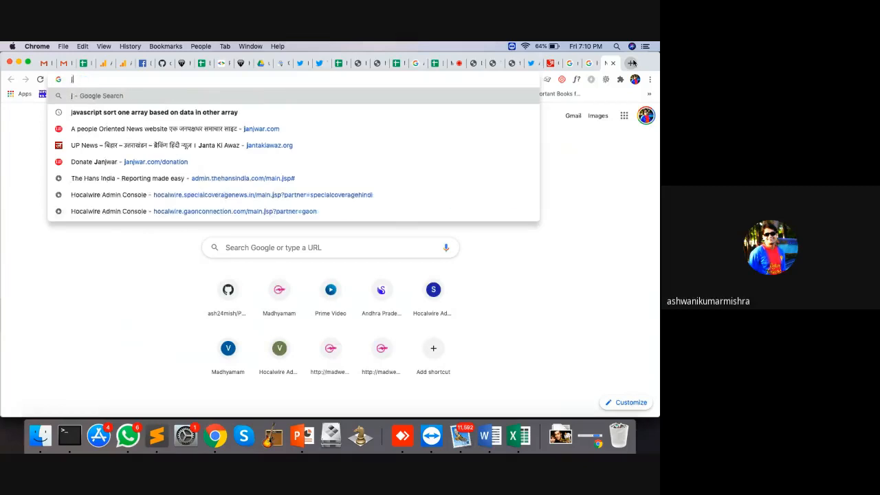
type("jan")
key("BackSpace")
key("BackSpace")
key("BackSpace")
key("BackSpace")
type("j")
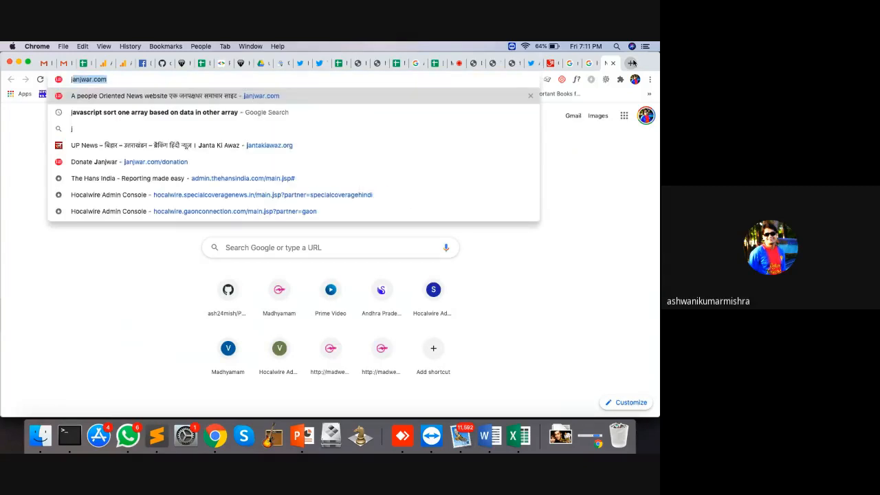
key("BackSpace")
key("BackSpace")
type("b")
key("BackSpace")
key("BackSpace")
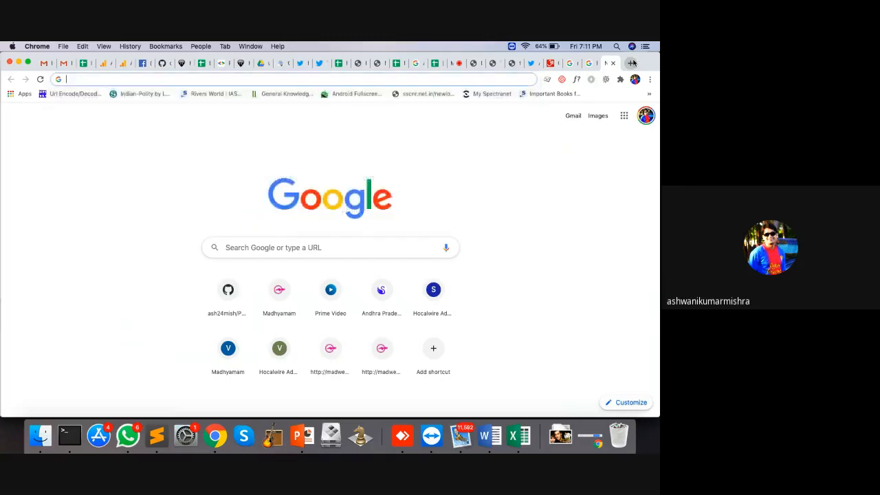
type("j")
key("BackSpace")
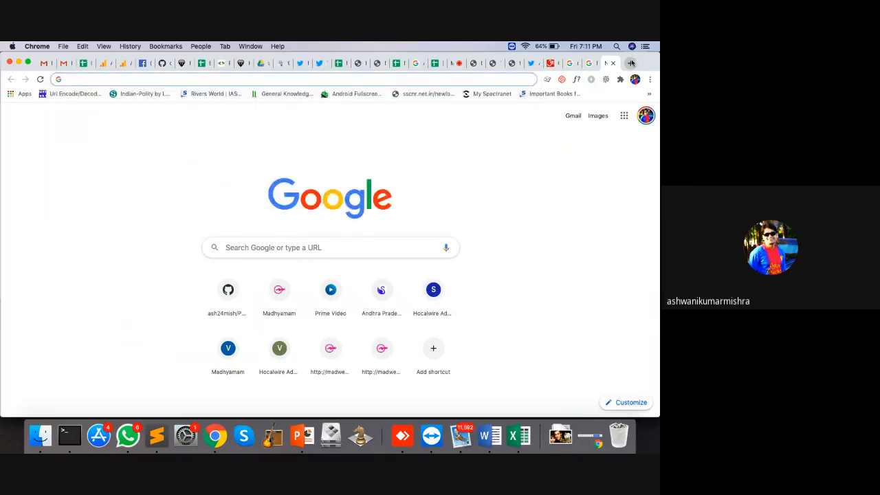
left_click(452, 62)
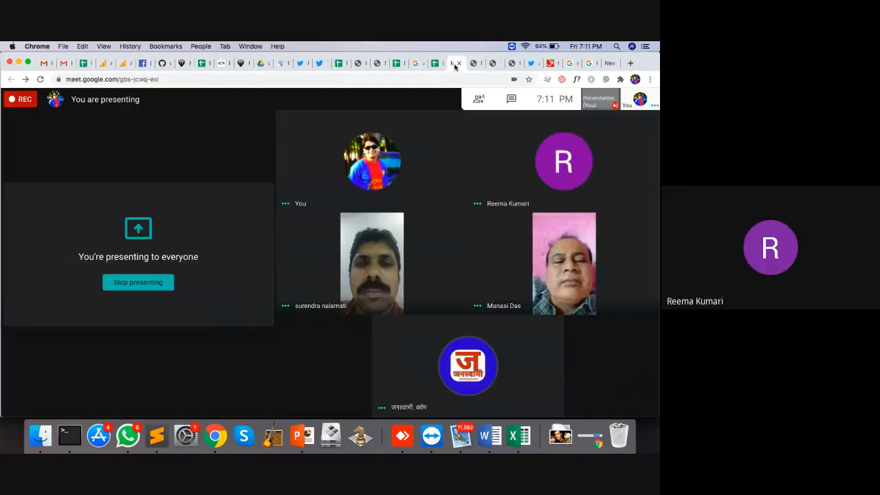
left_click(608, 64)
type("janswa")
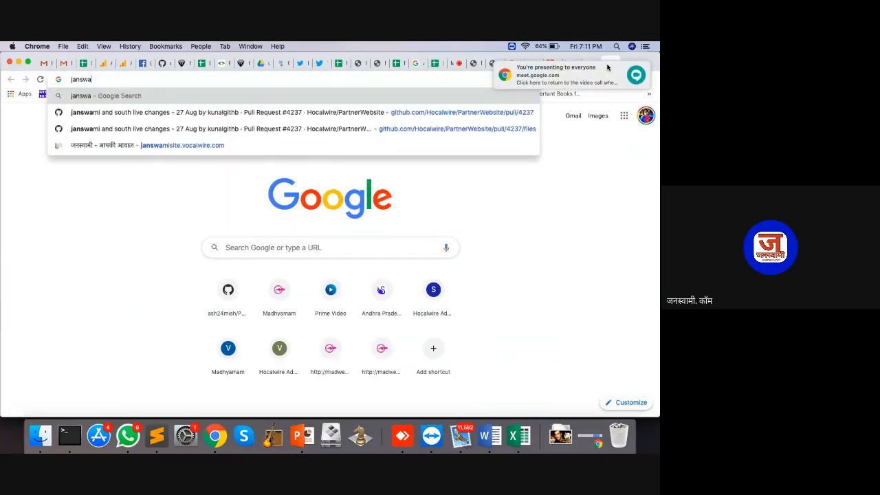
type("mi.vcalwire.com")
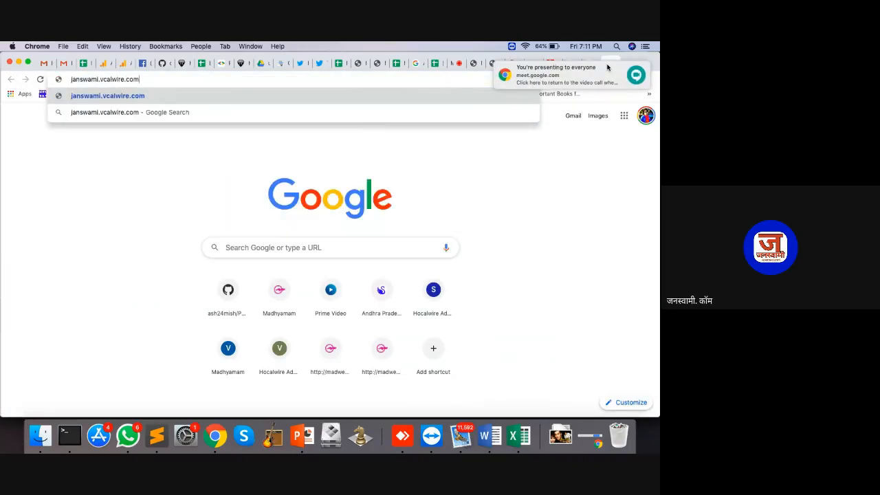
key("Return")
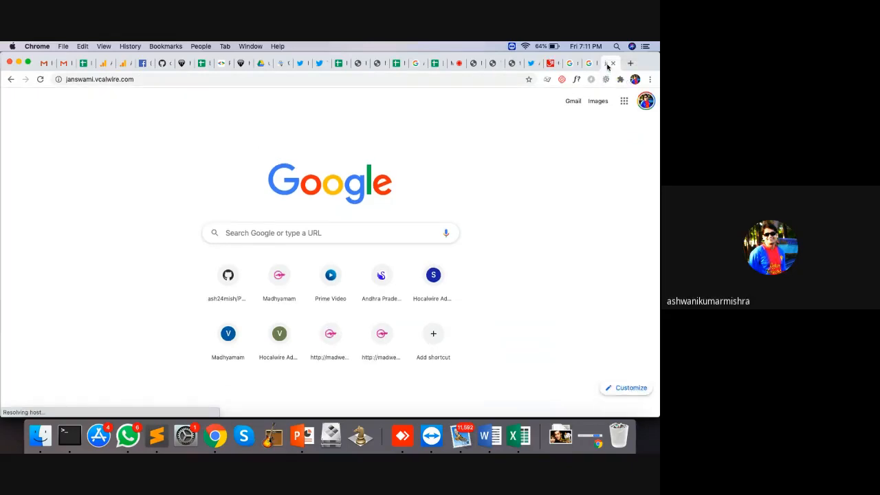
Try editing the site name, then check the Team Hocalwire WhatsApp chat for the address
left_click(76, 79)
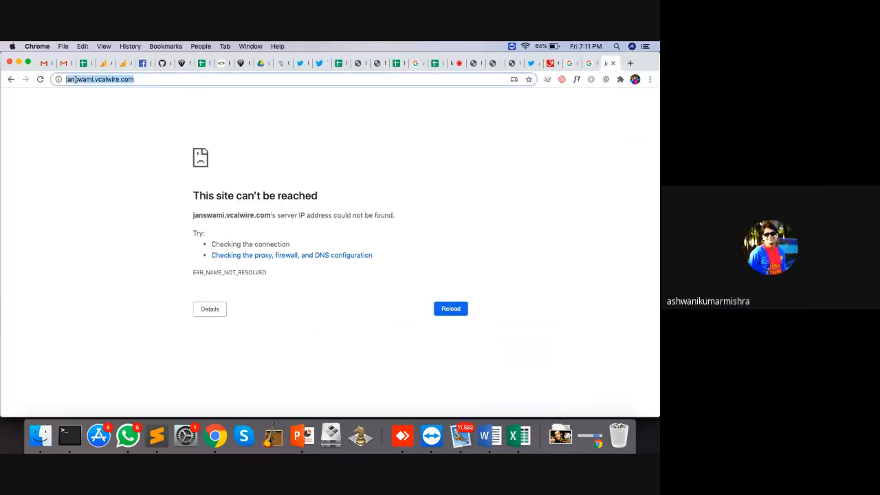
double_click(76, 80)
type("a'")
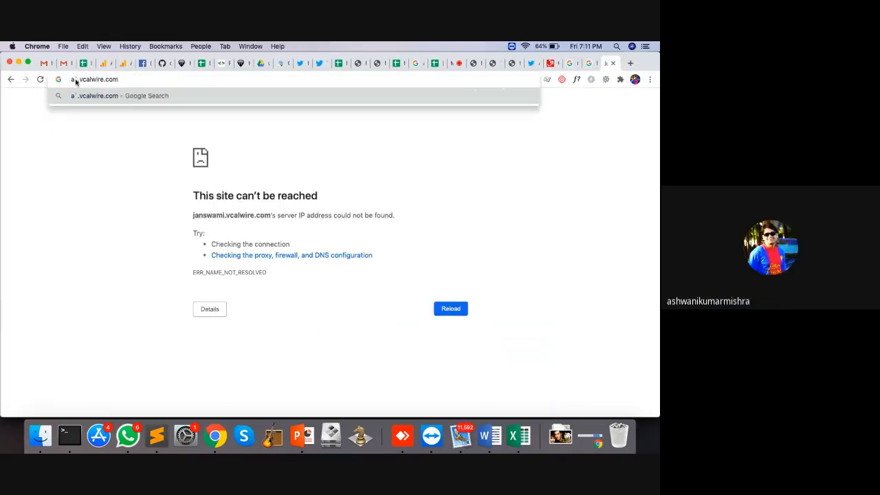
key("Escape")
left_click(80, 79)
type("anaswami")
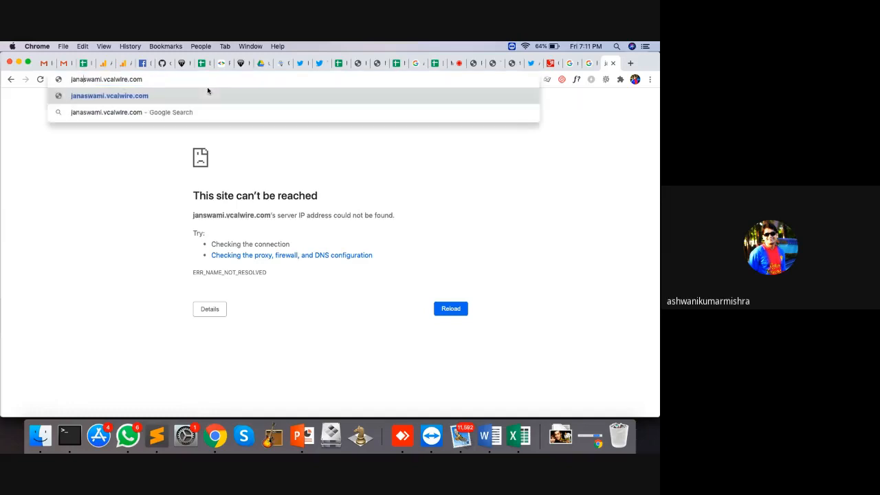
key("Return")
left_click(132, 428)
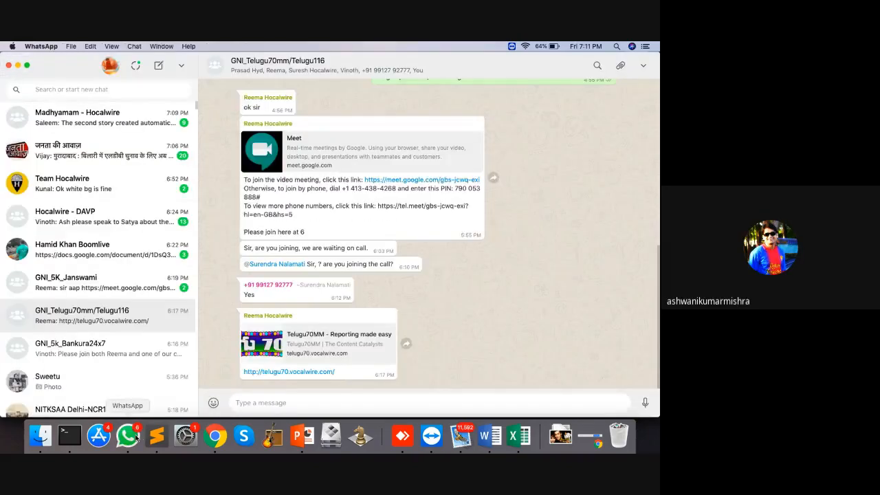
left_click(132, 188)
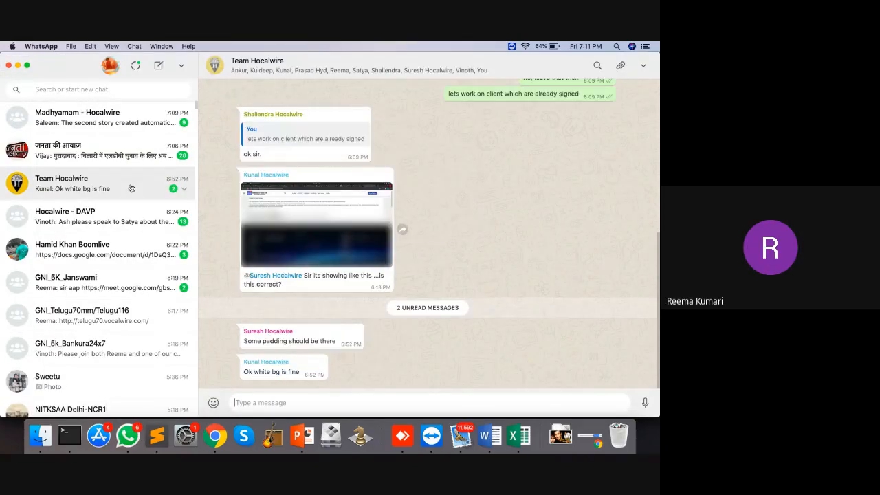
key("super+Tab")
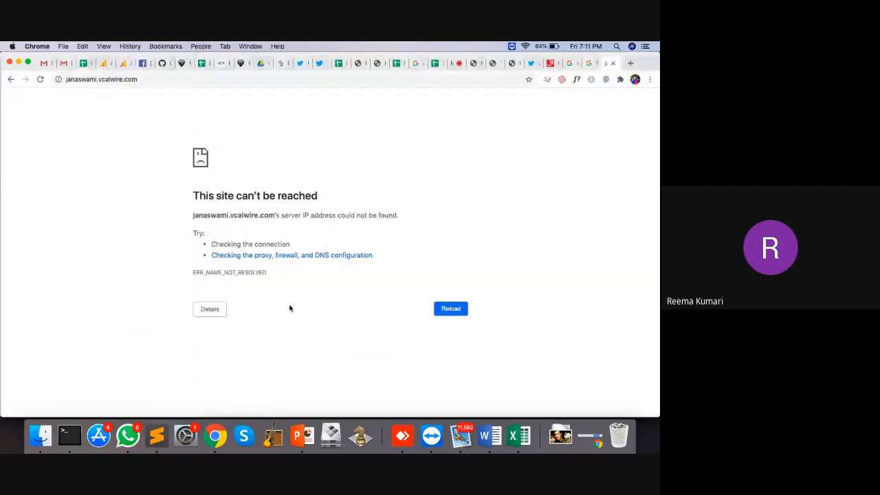
Correct the address to janswami.vocalwire.com and load the sign-in page
left_click(100, 81)
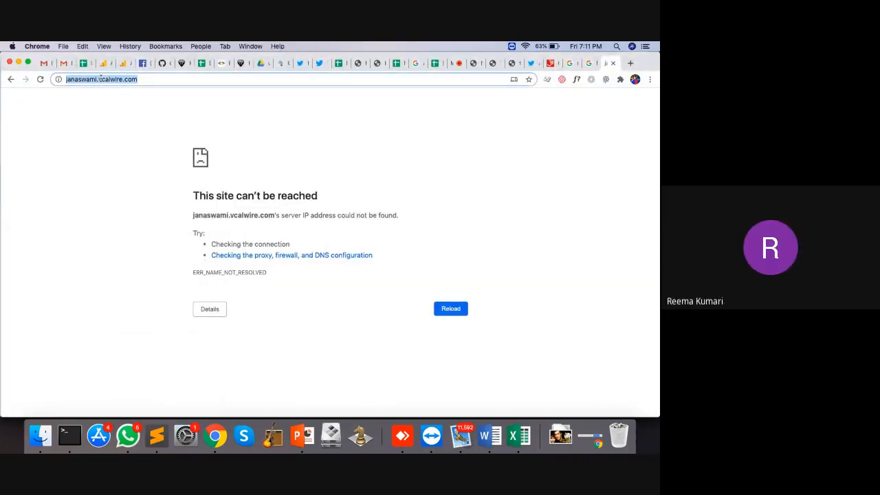
left_click(101, 80)
type("o")
key("Return")
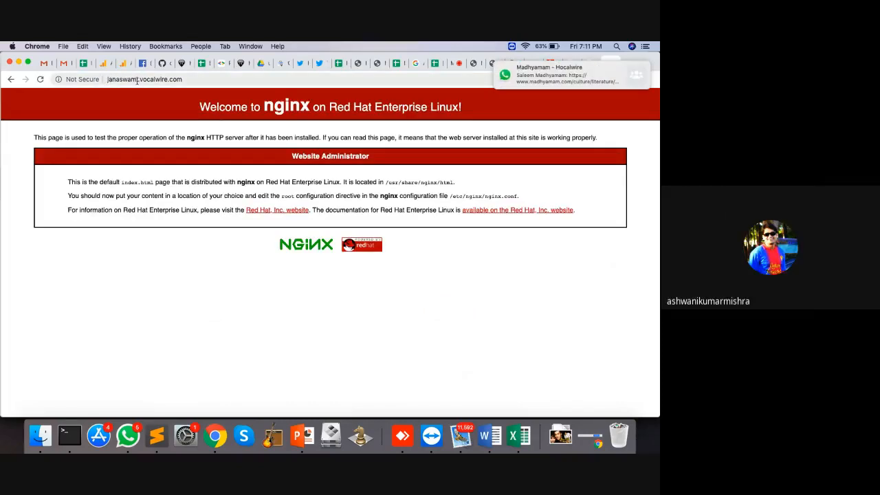
left_click(117, 81)
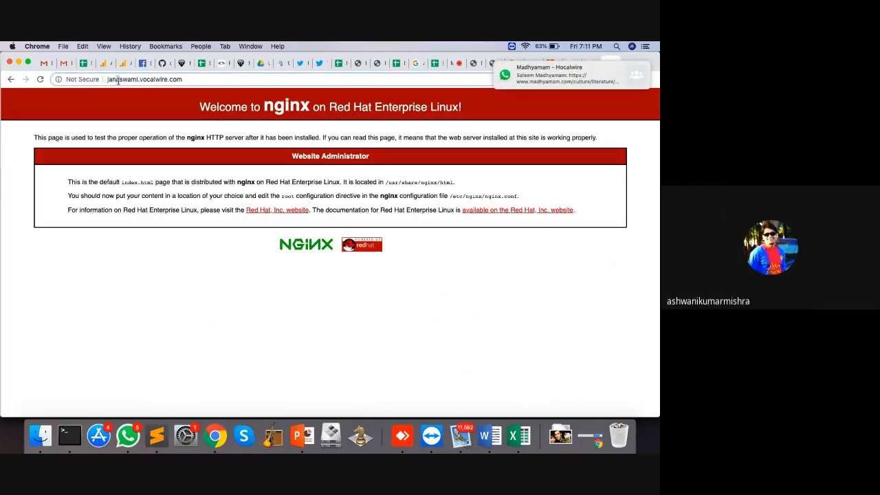
key("Delete")
key("Return")
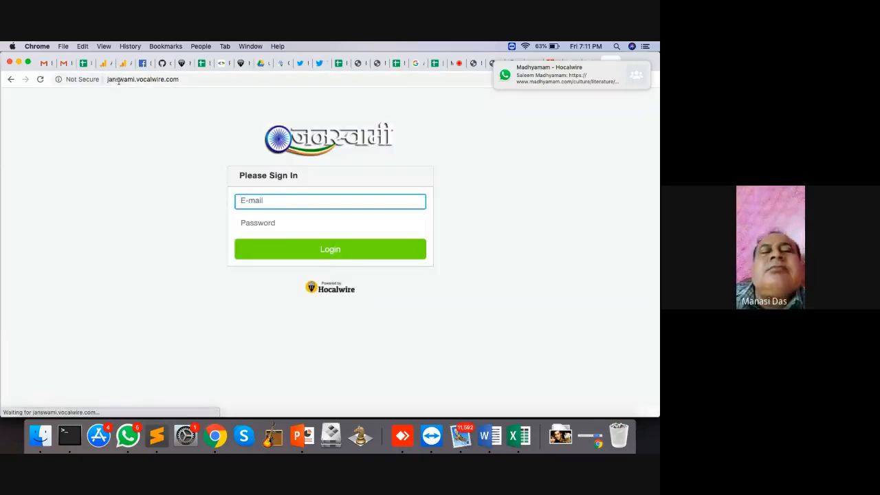
Sign in to the Janswami admin using the saved login
left_click(292, 199)
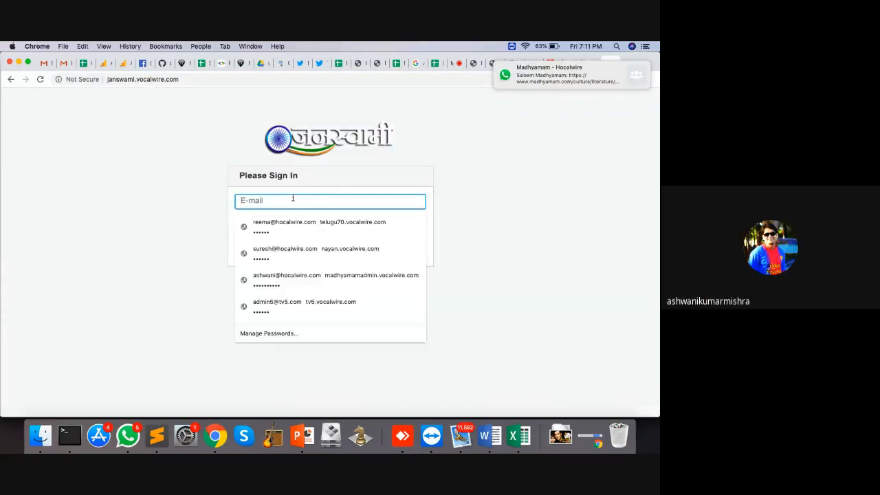
type("re")
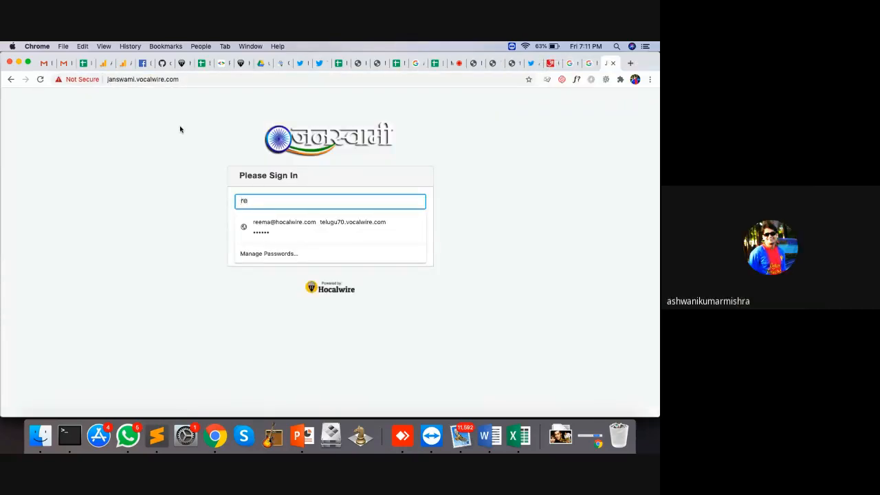
key("Down")
key("Tab")
left_click(297, 255)
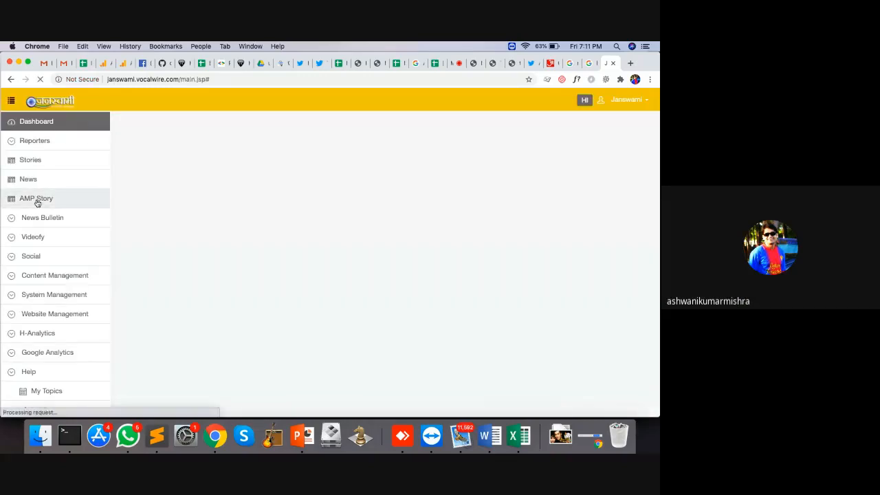
Browse the AMP Stories and News lists, then preview the Madhya Pradesh soybean article live
left_click(37, 202)
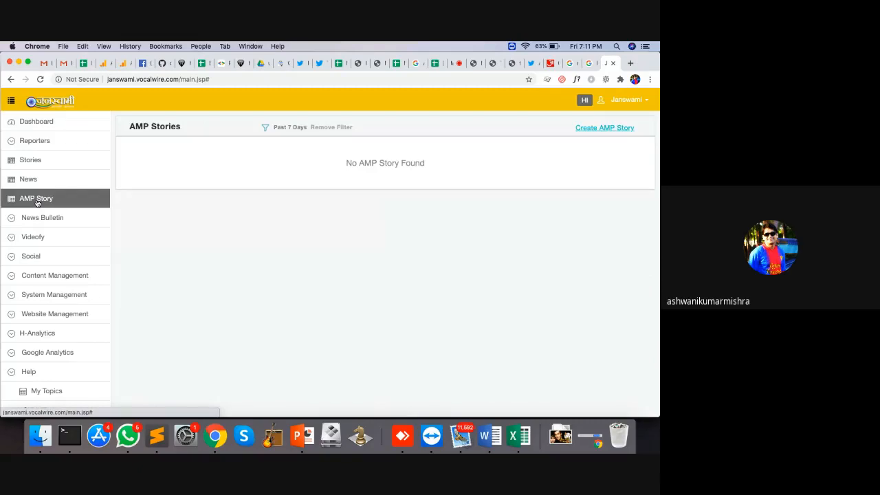
left_click(46, 185)
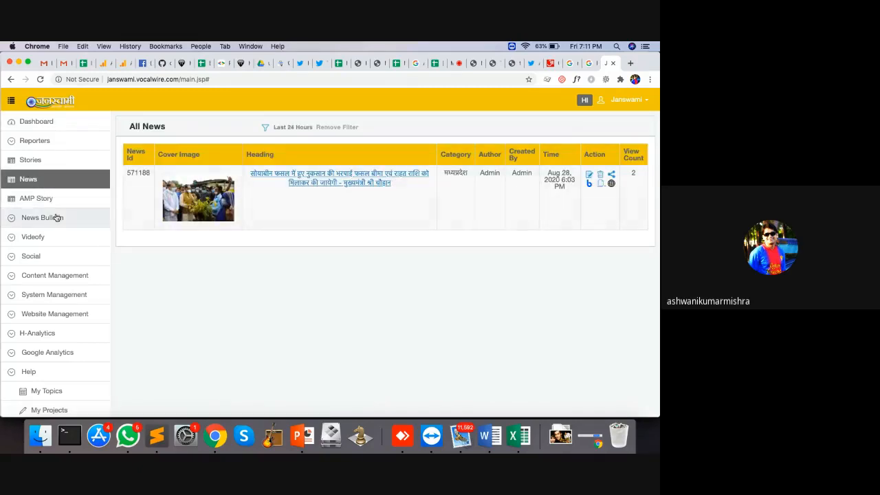
left_click(38, 198)
left_click(36, 180)
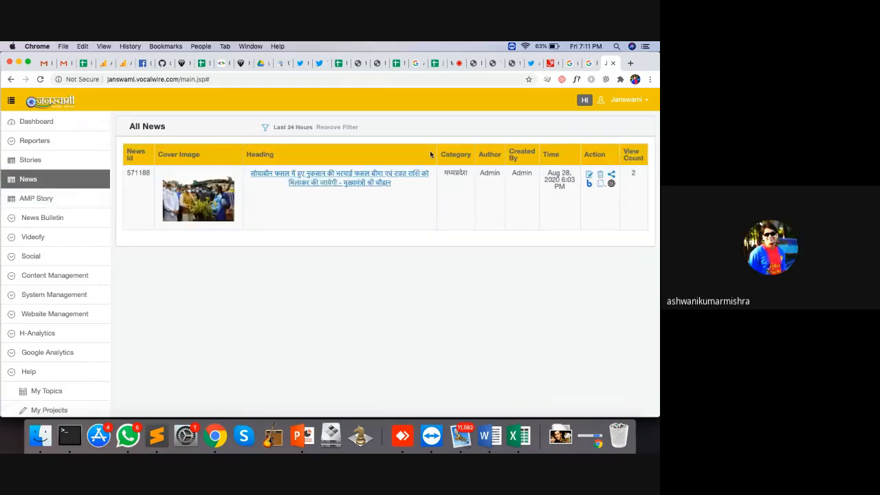
left_click(38, 199)
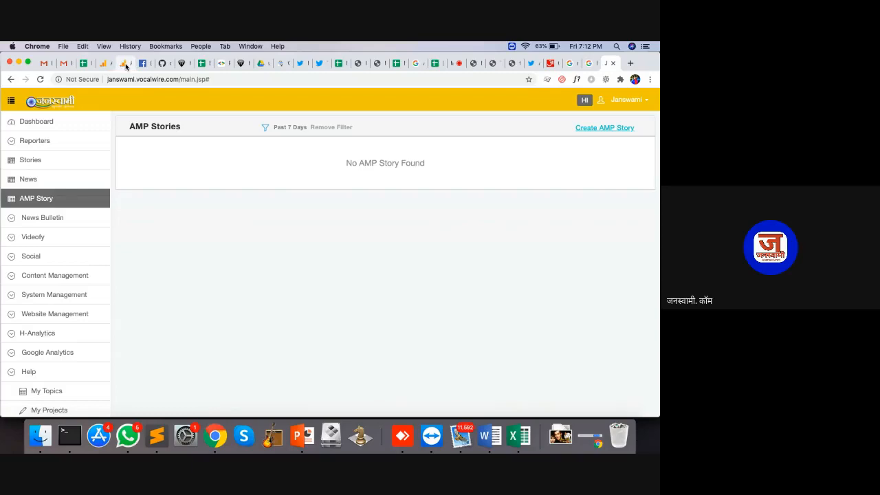
left_click(60, 181)
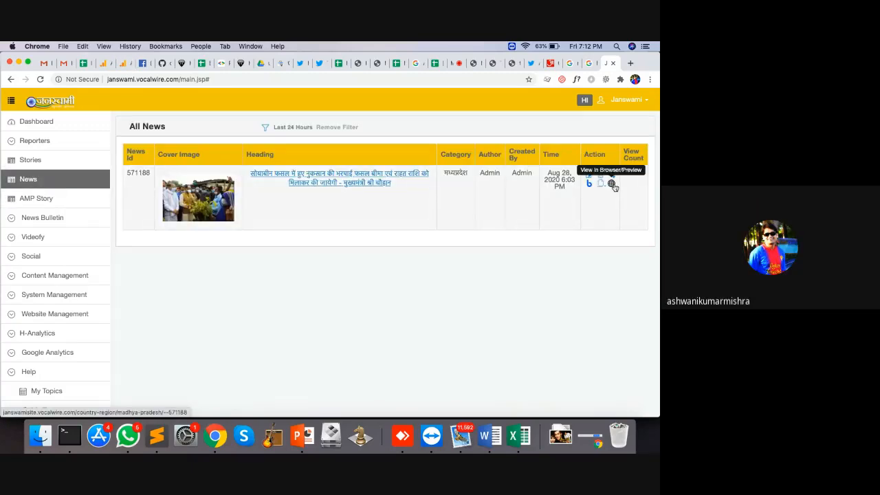
left_click(612, 185)
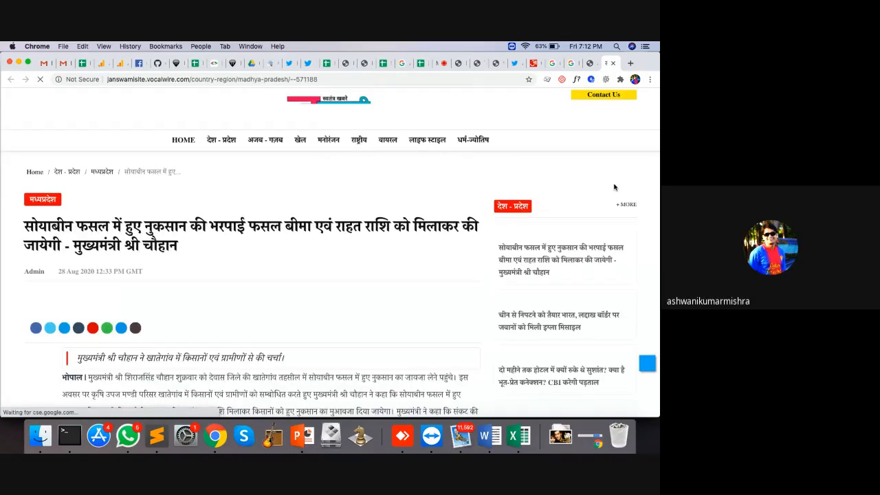